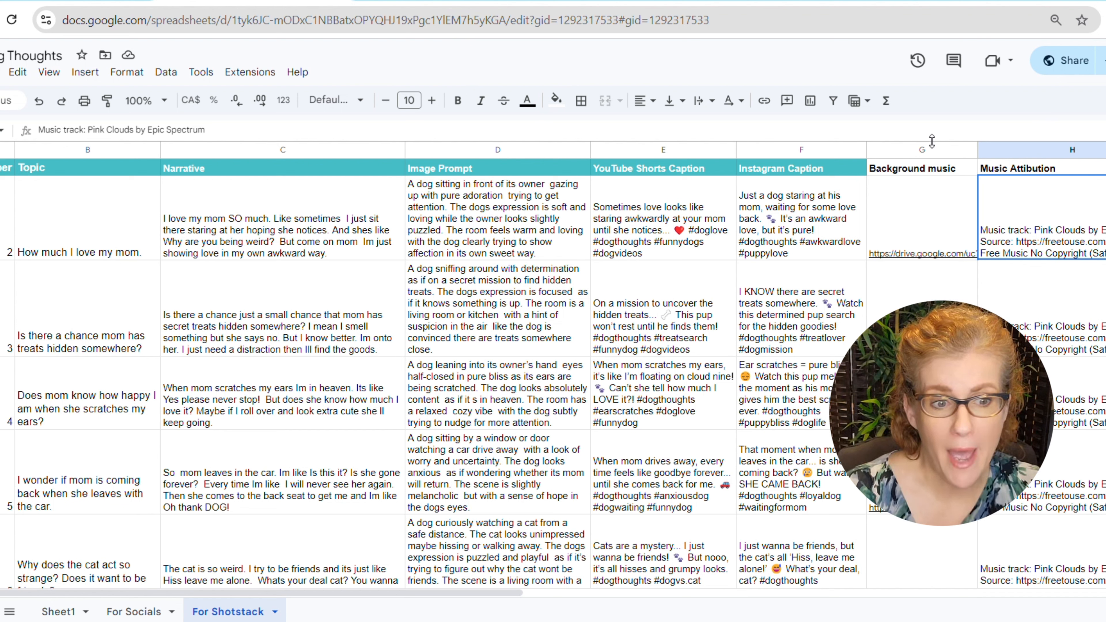
On the Free To Use music site, download the Pink Clouds track and copy its required attribution text.
left_click(929, 149)
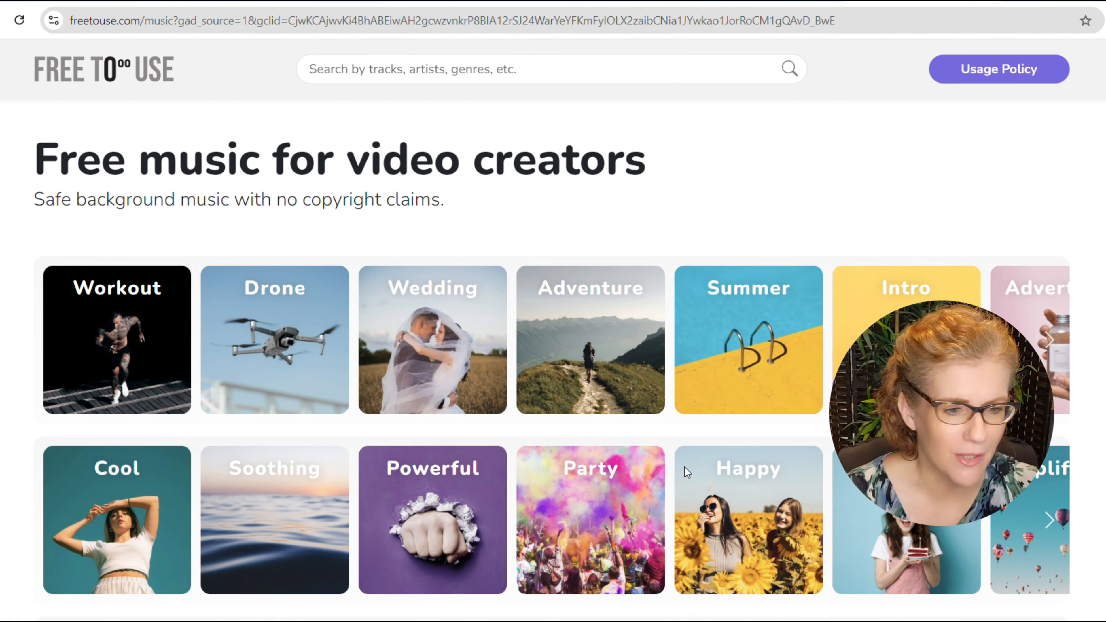
scroll(425, 516, "down", 10)
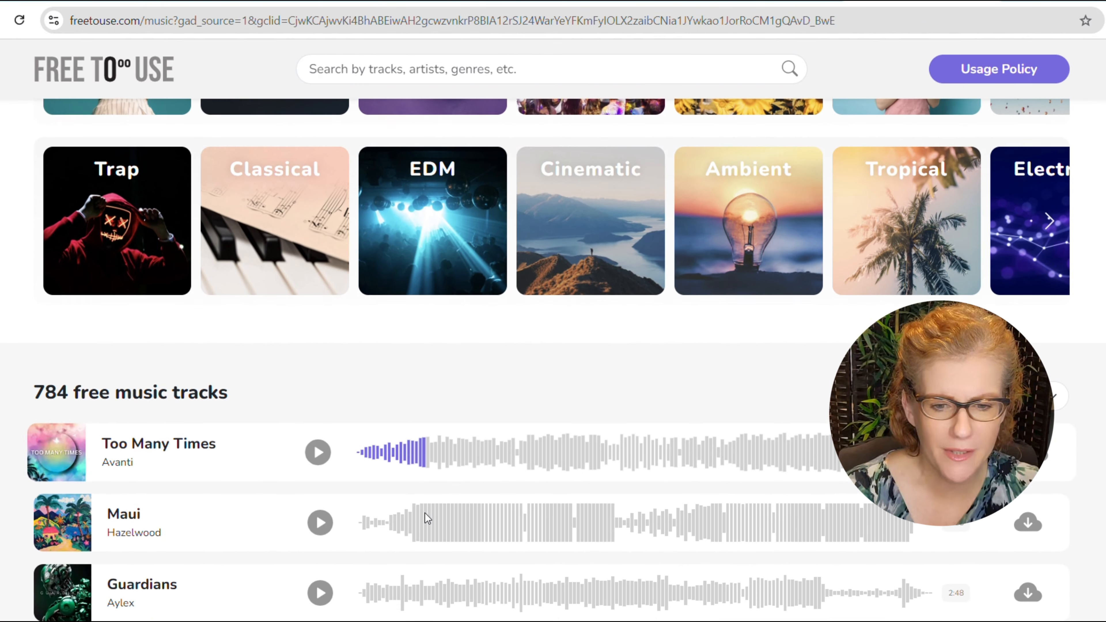
scroll(425, 514, "down", 5)
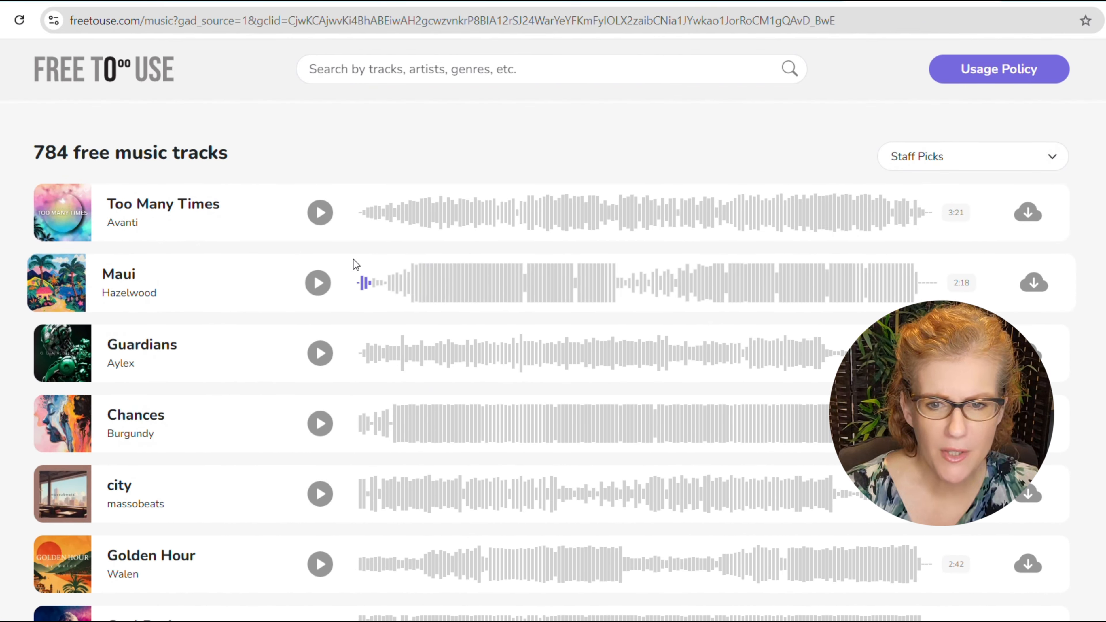
left_click(318, 212)
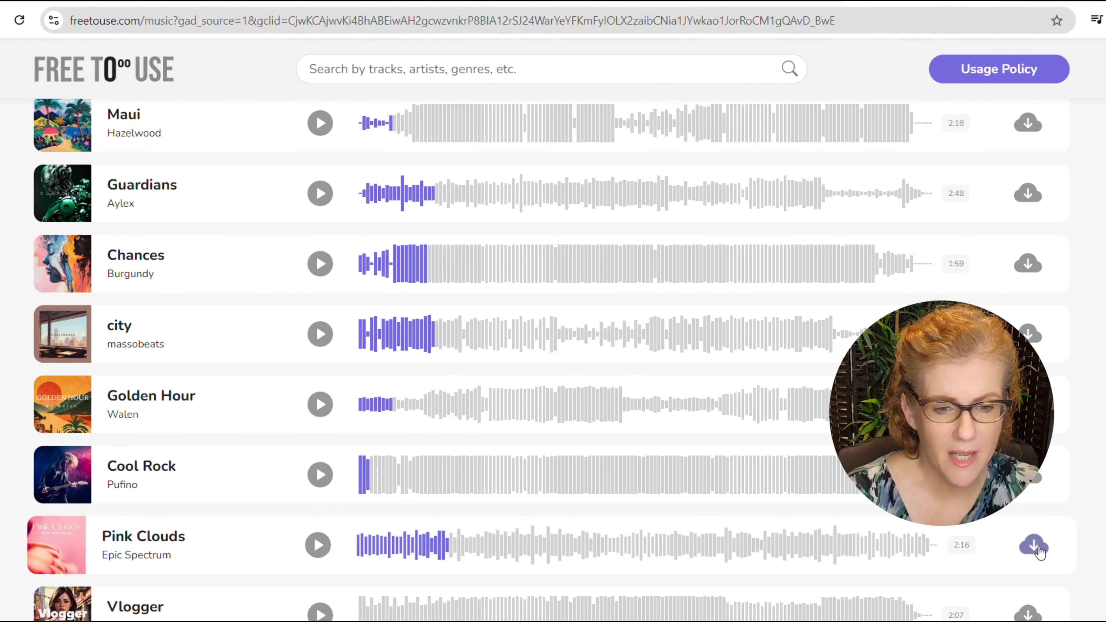
left_click(1031, 541)
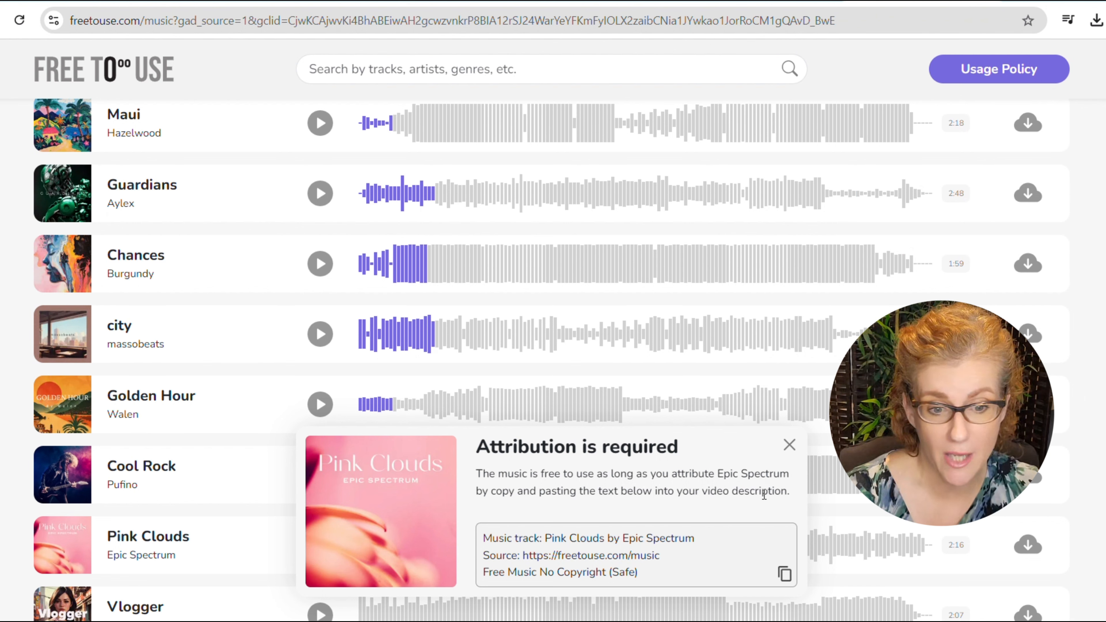
left_click(785, 577)
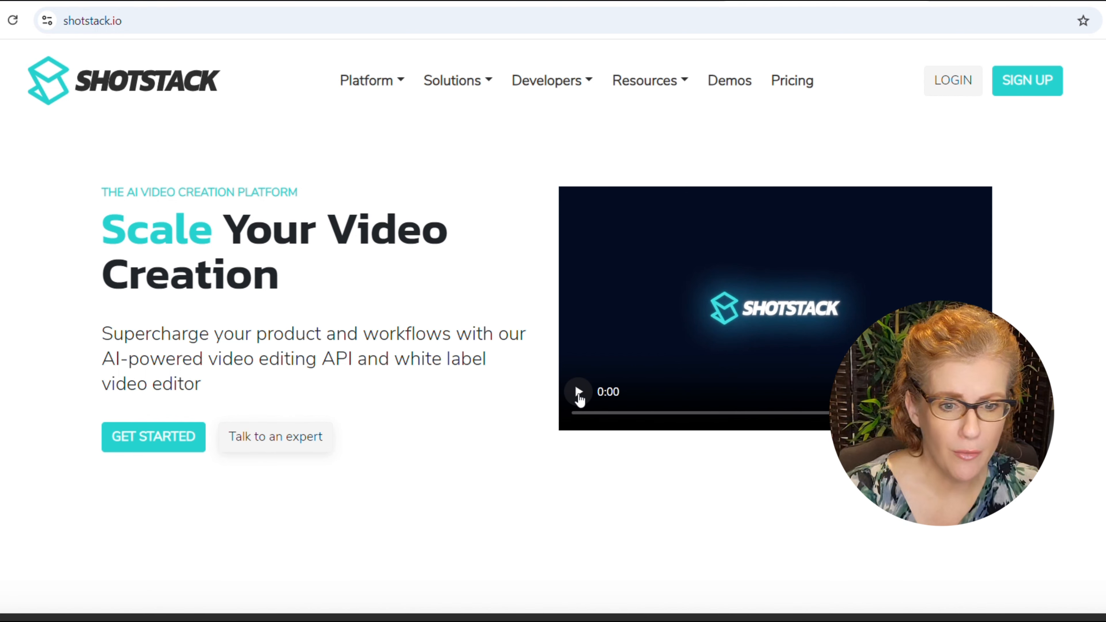
On the Shotstack website, play the start of the homepage introduction video and pause it.
left_click(578, 392)
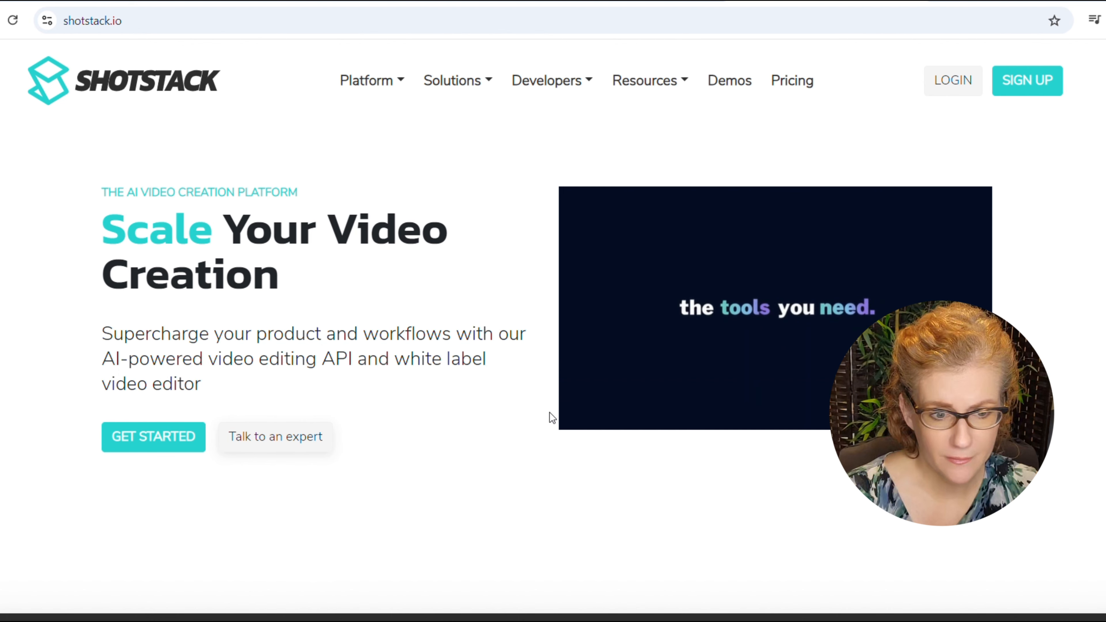
mouse_move(579, 394)
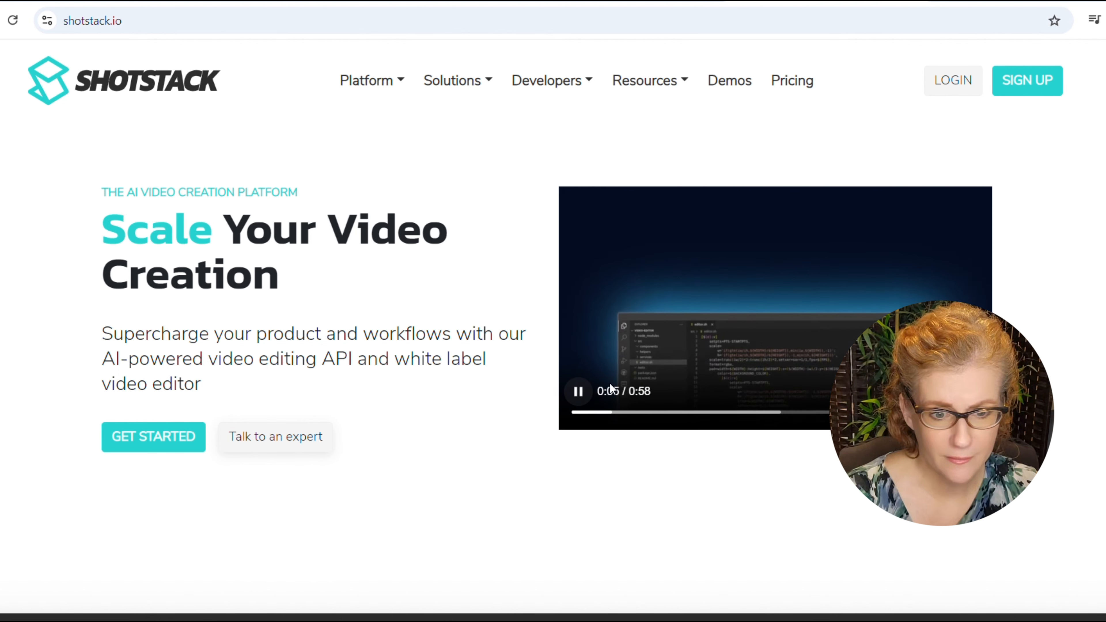
left_click(579, 393)
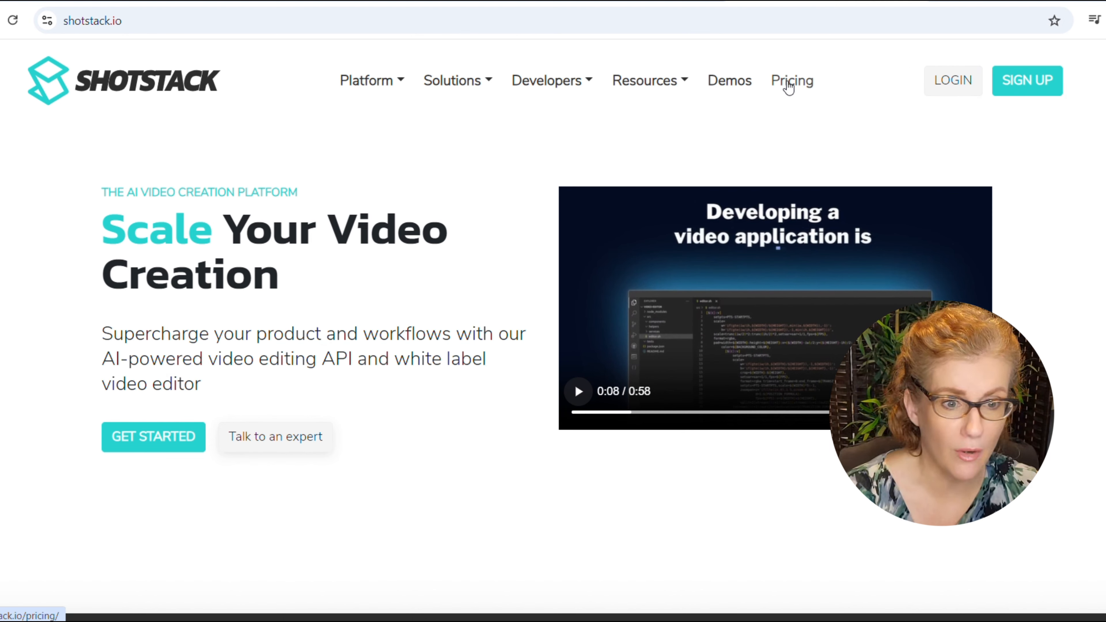
Examine Shotstack's pricing plans, the features included in all plans, the plan comparison table and the FAQ.
left_click(787, 80)
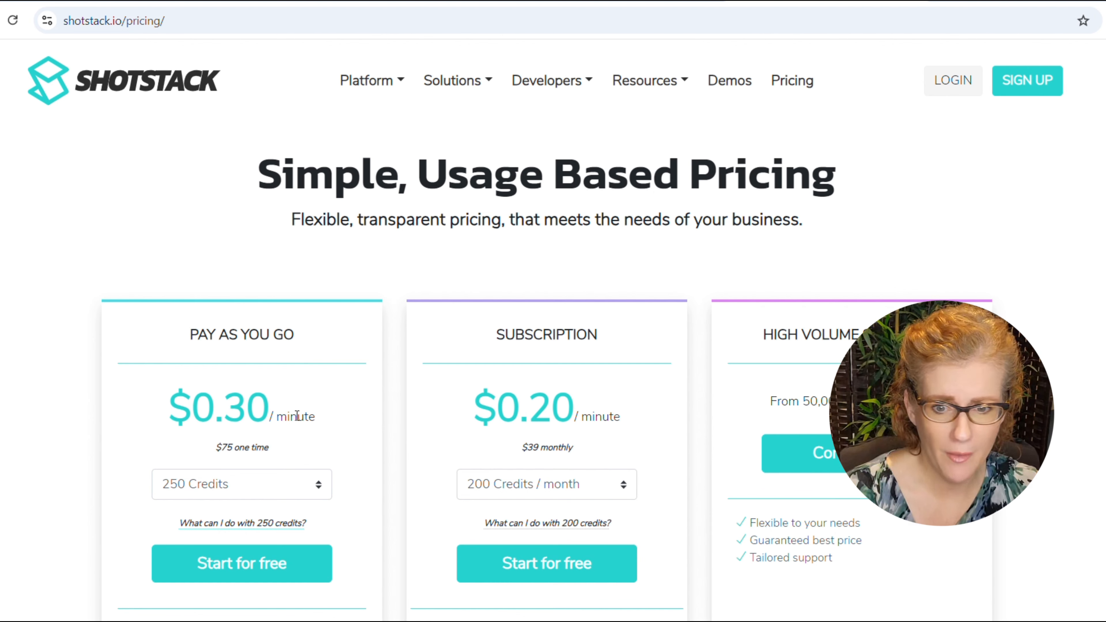
scroll(790, 375, "down", 4)
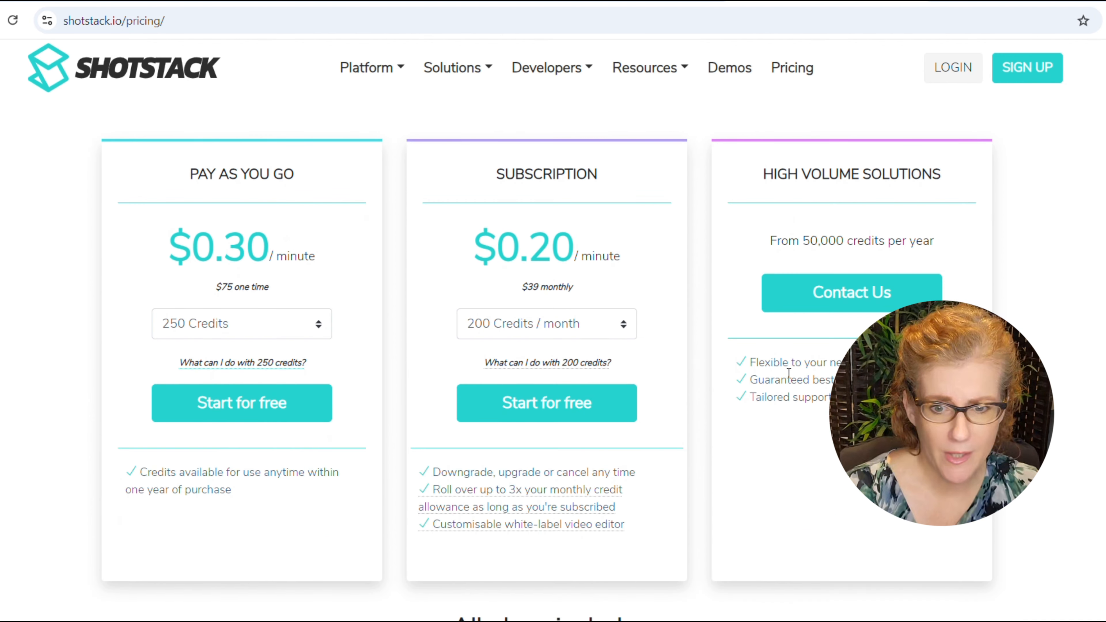
scroll(788, 373, "down", 7)
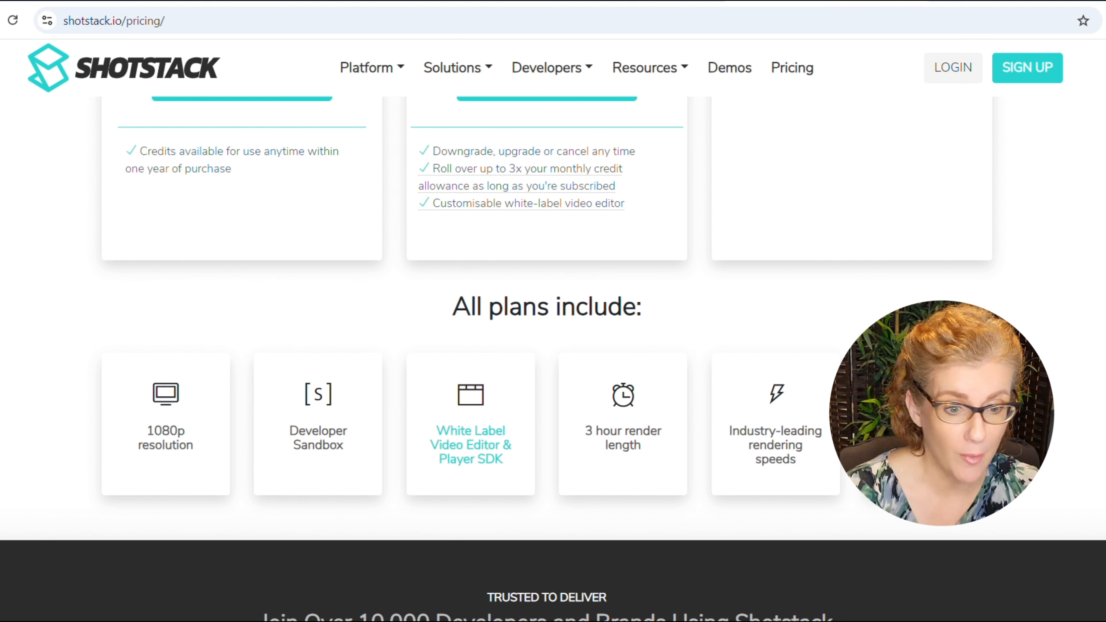
scroll(553, 357, "down", 7)
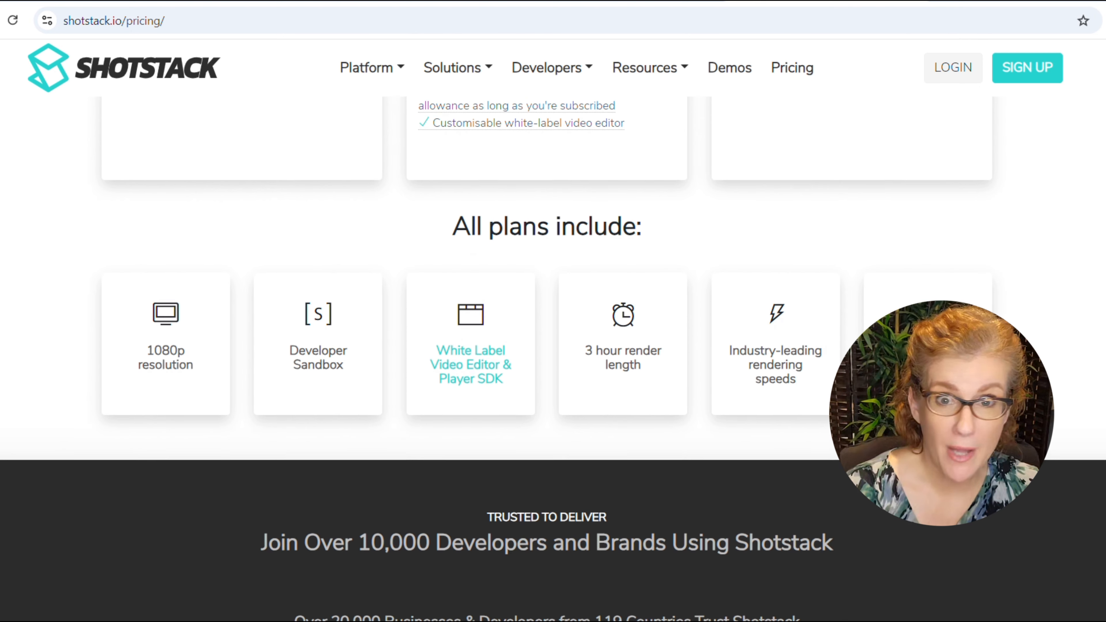
scroll(553, 357, "down", 14)
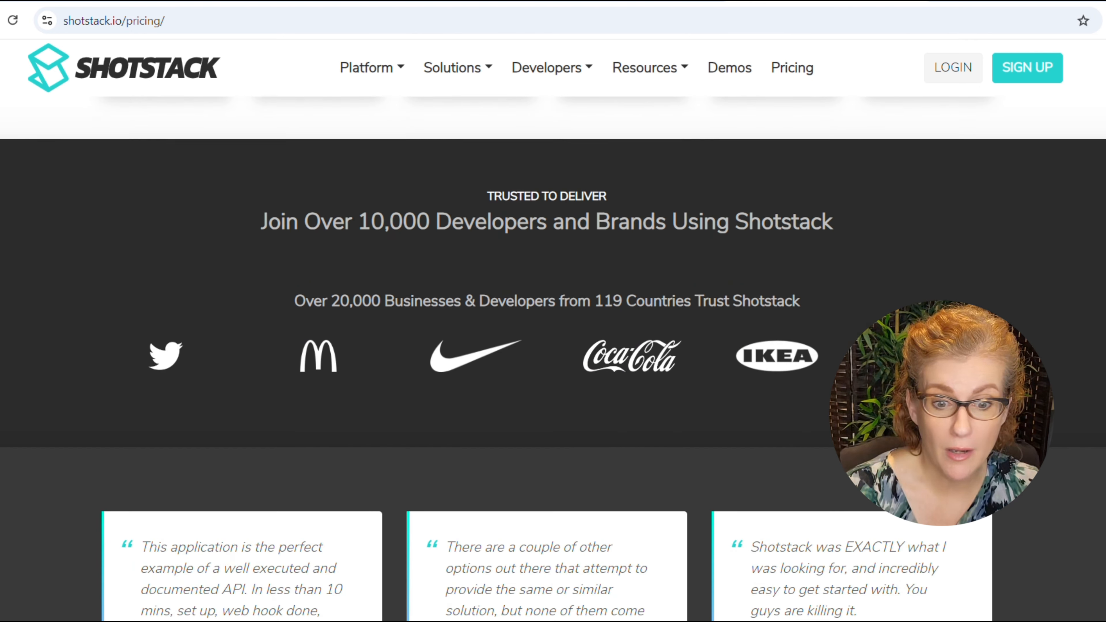
scroll(553, 357, "down", 8)
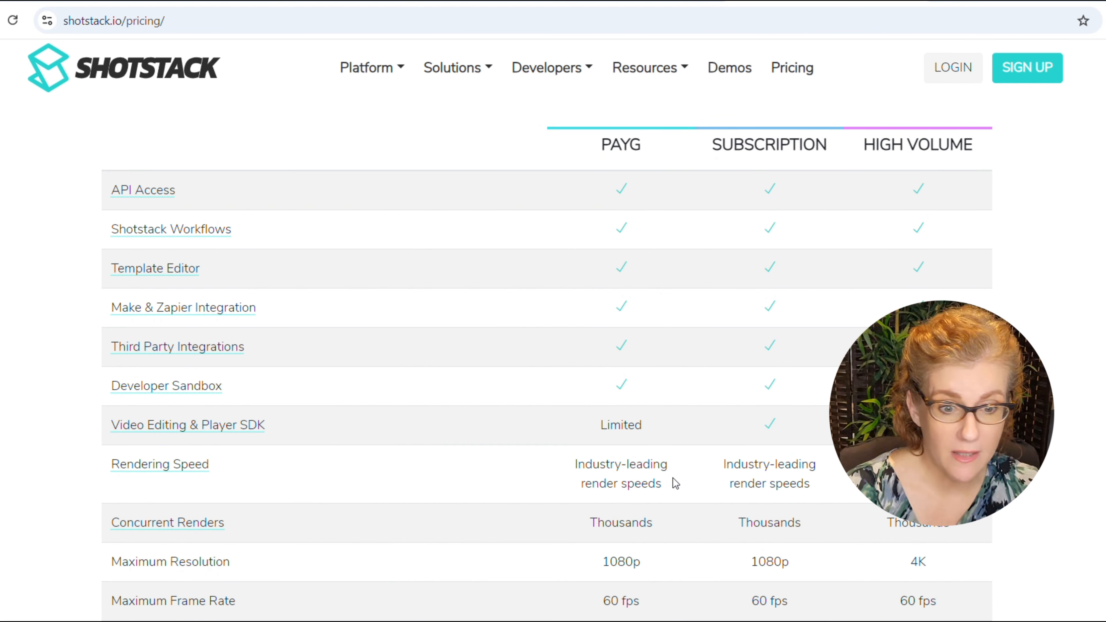
scroll(673, 479, "down", 2)
scroll(647, 491, "down", 2)
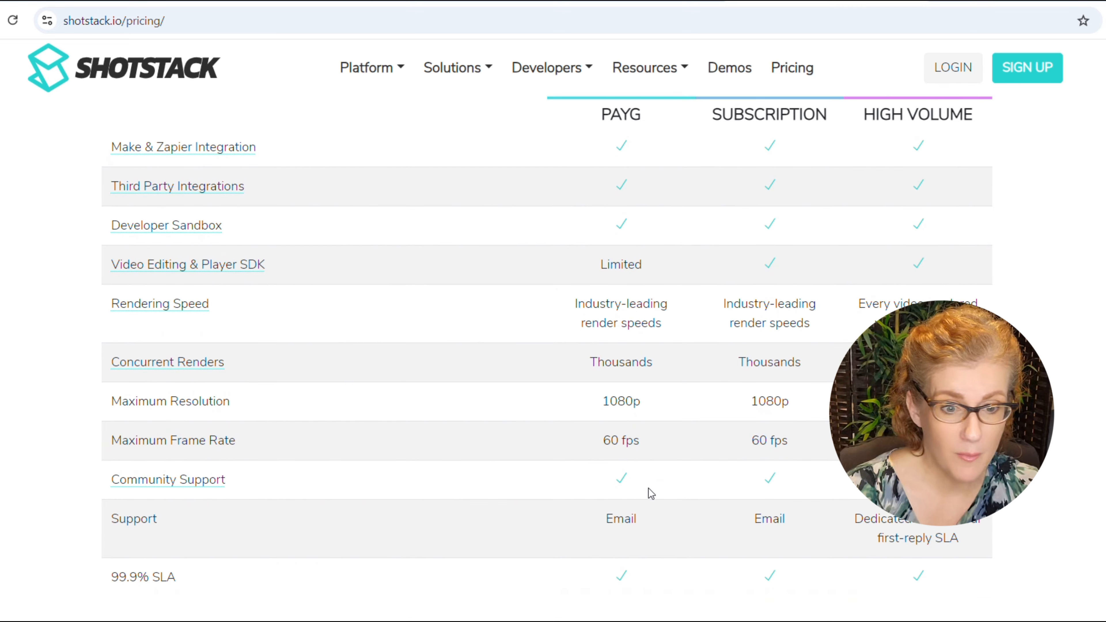
scroll(759, 531, "down", 6)
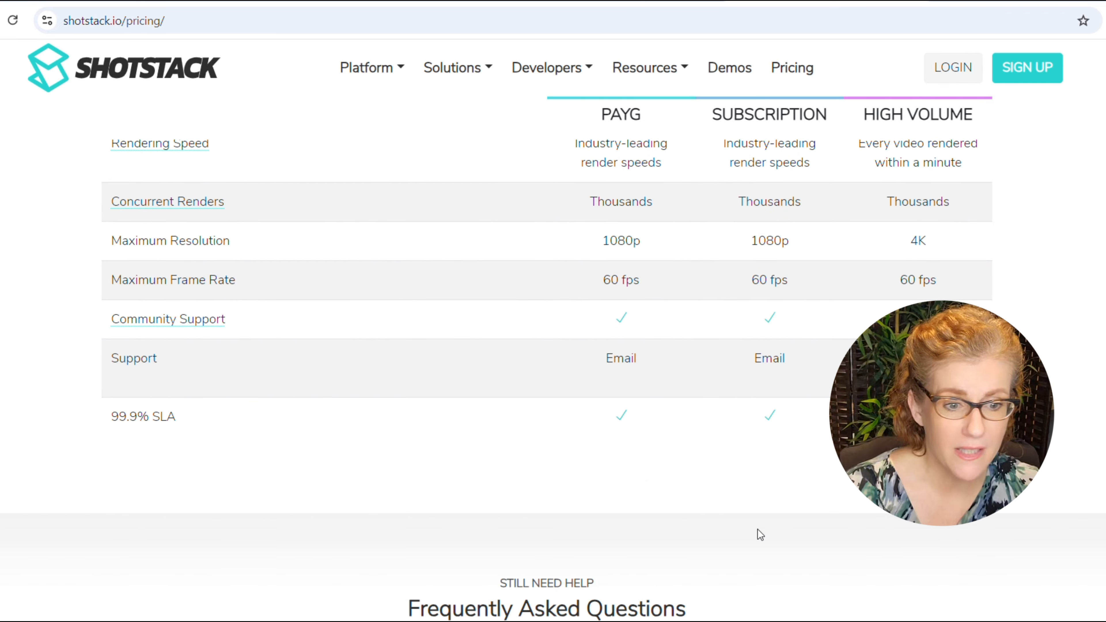
scroll(758, 534, "down", 6)
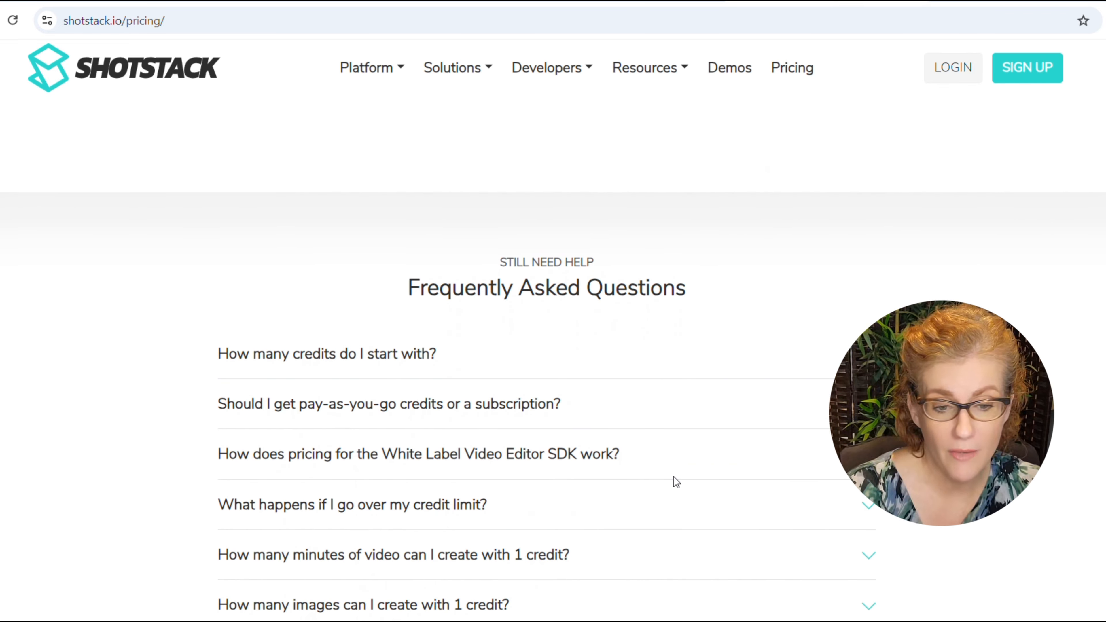
scroll(673, 481, "up", 11)
scroll(659, 472, "up", 20)
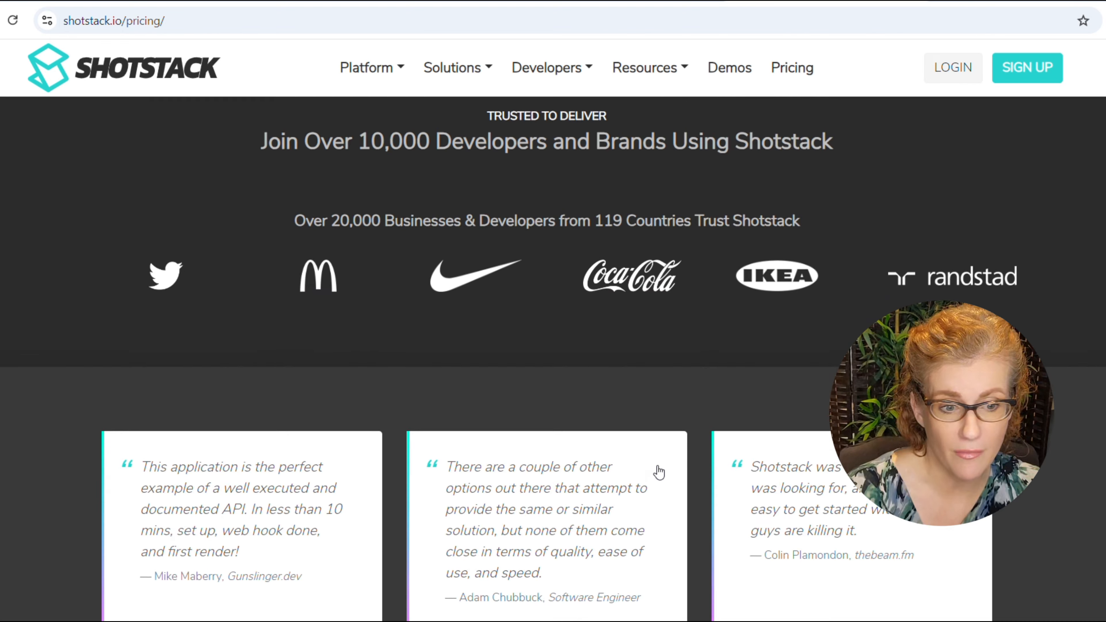
scroll(658, 472, "up", 2)
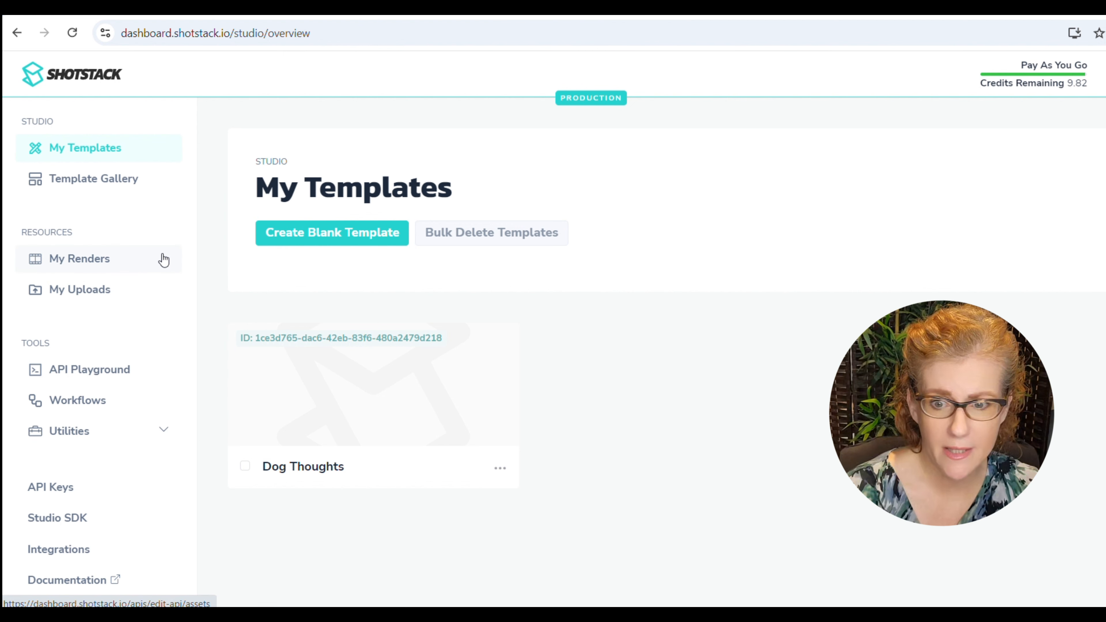
Create a blank template in the Shotstack studio and choose the Mobile Video format.
left_click(350, 233)
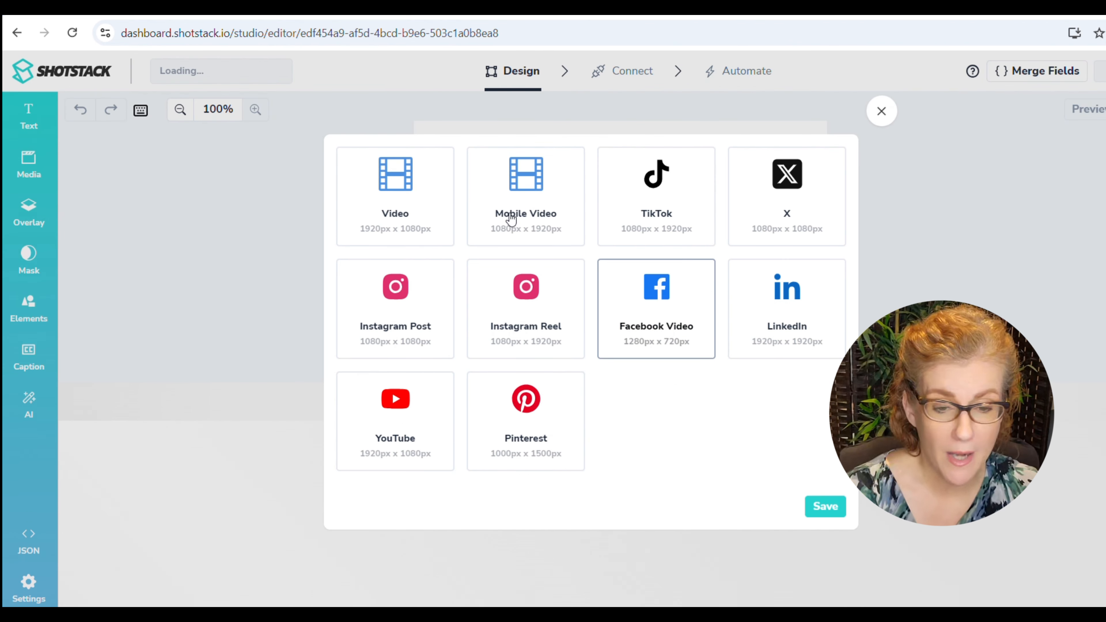
left_click(537, 184)
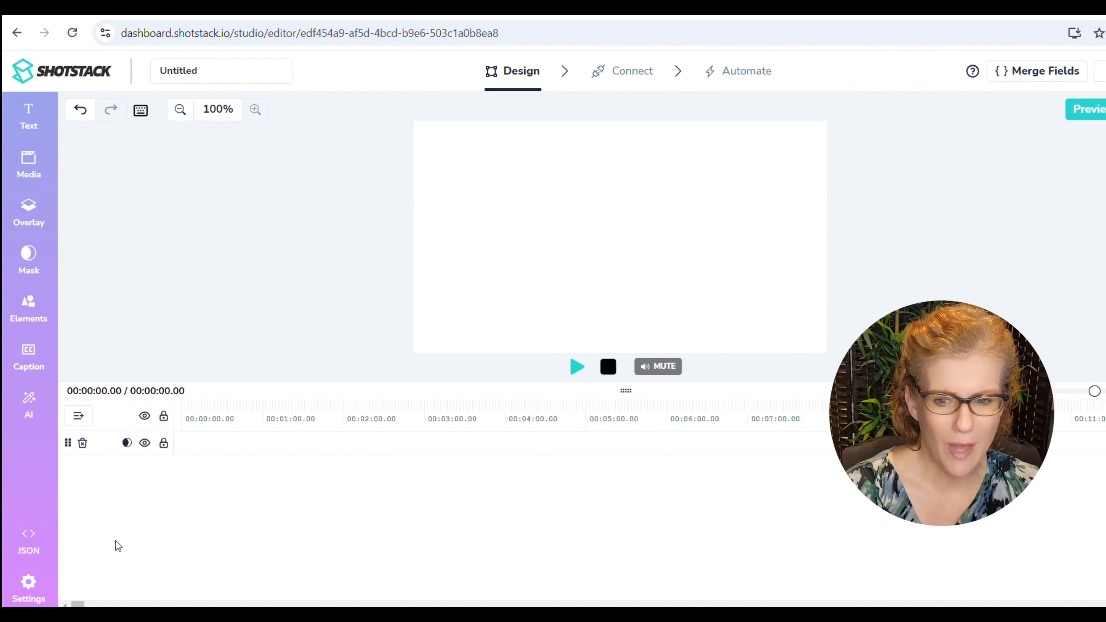
Set the template's dimensions to a custom width of 1084 and height of 1920.
left_click(26, 597)
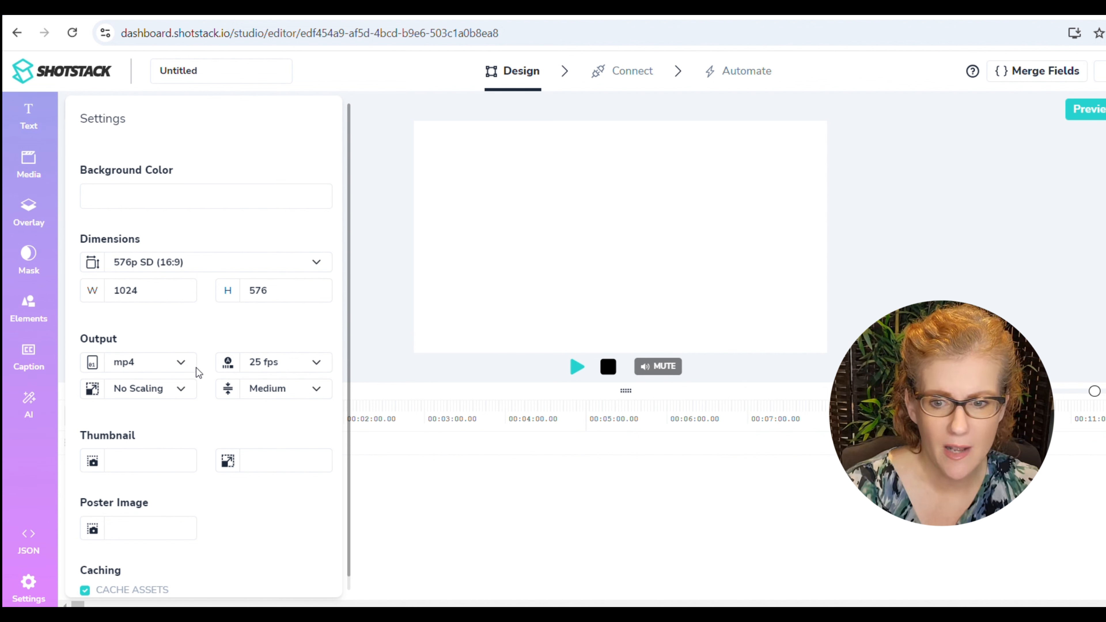
left_click_drag(158, 291, 126, 290)
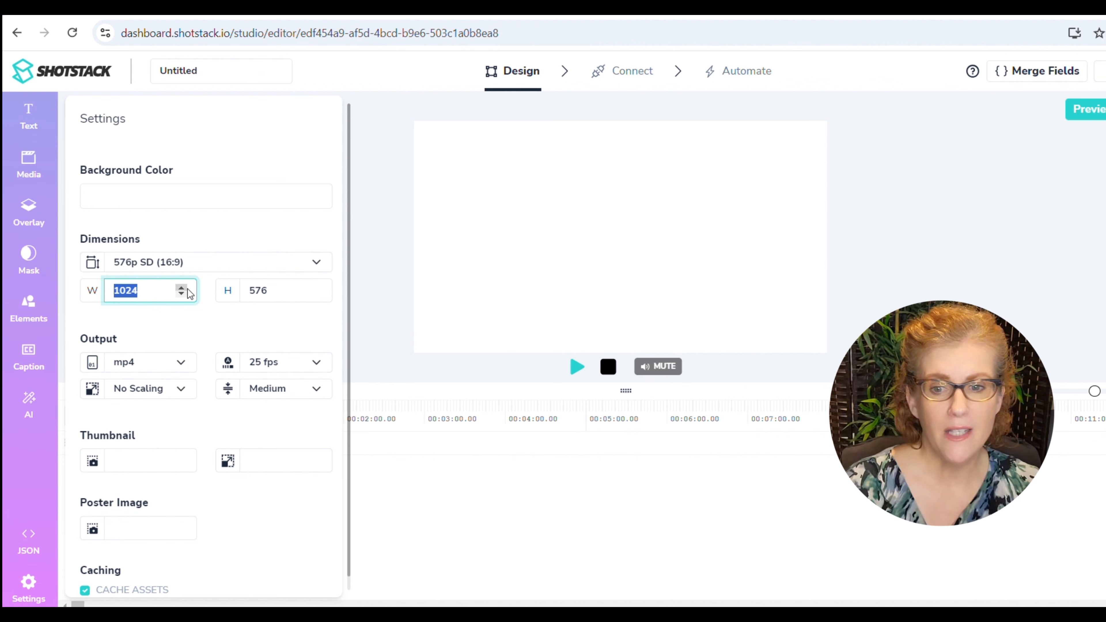
left_click(260, 292)
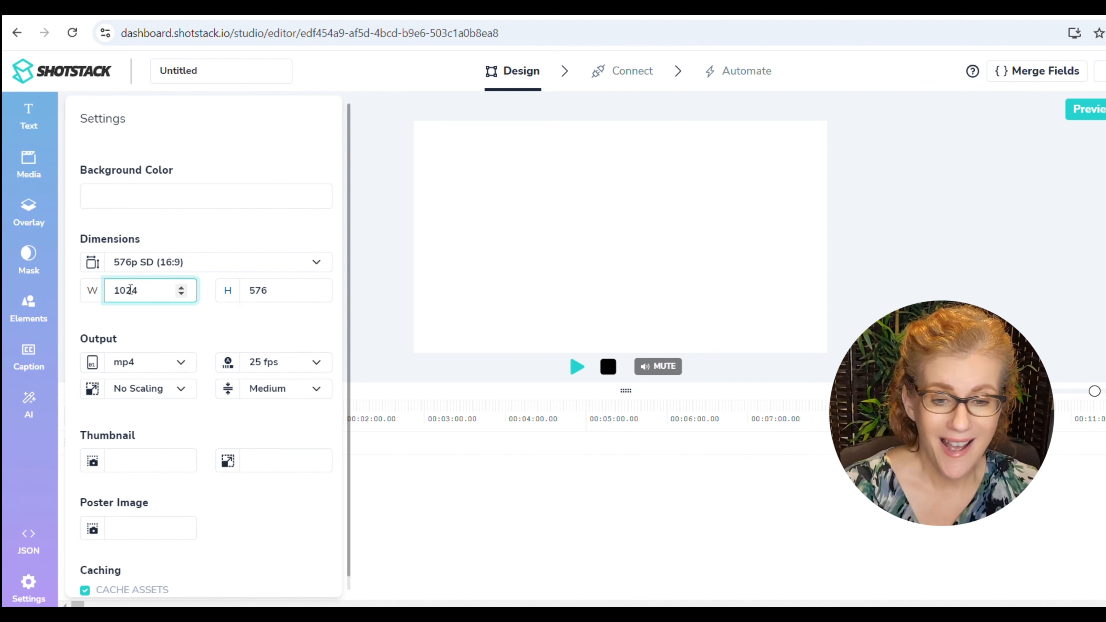
key("BackSpace")
type("8")
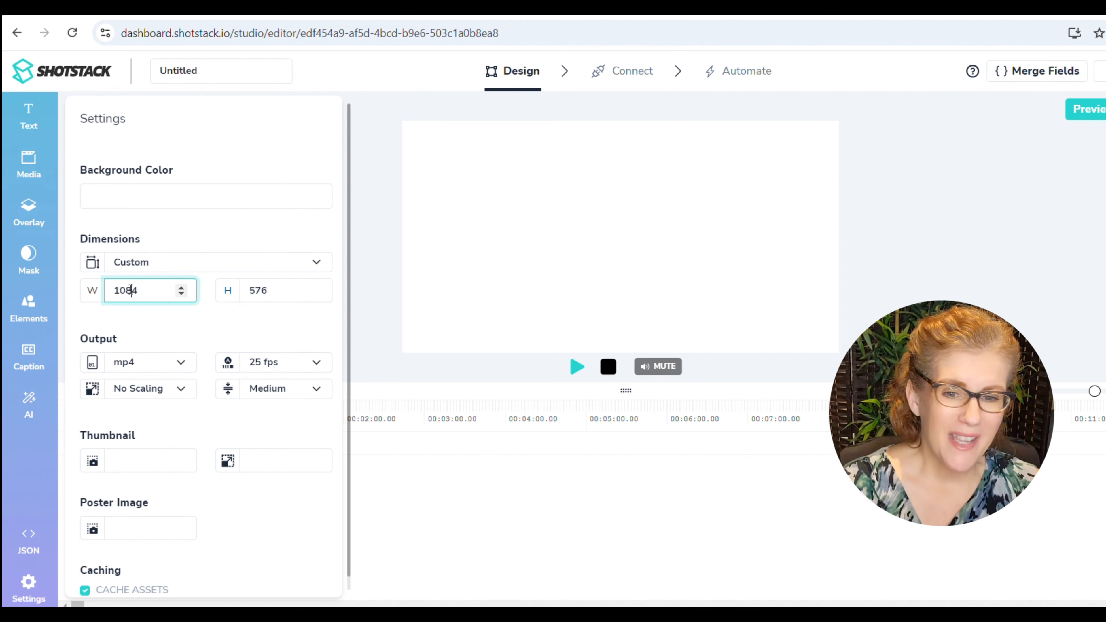
double_click(260, 291)
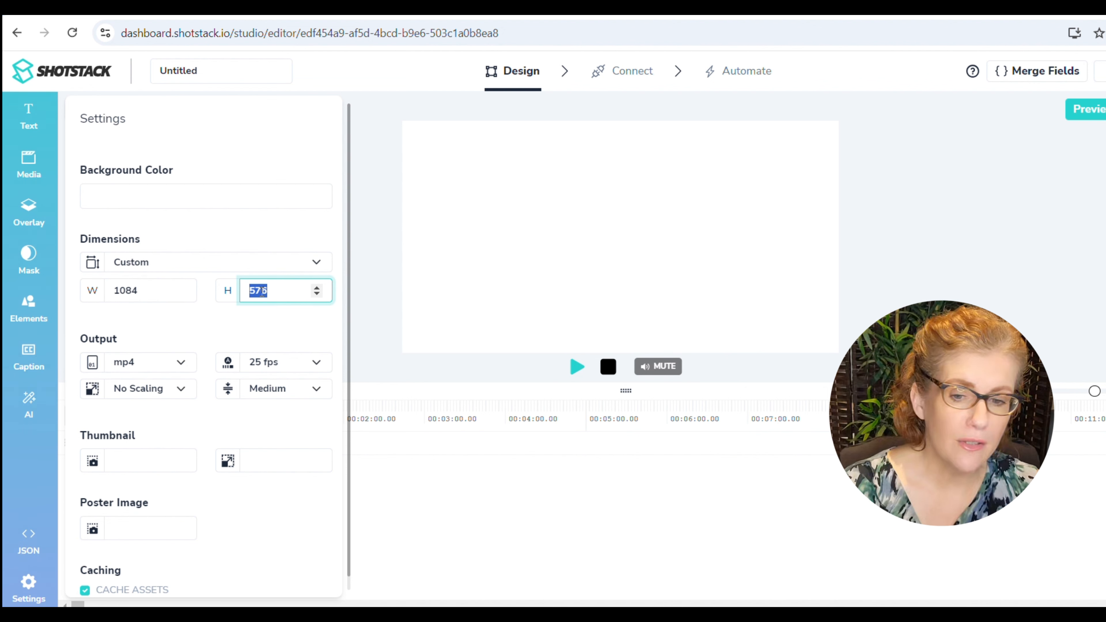
type("1920")
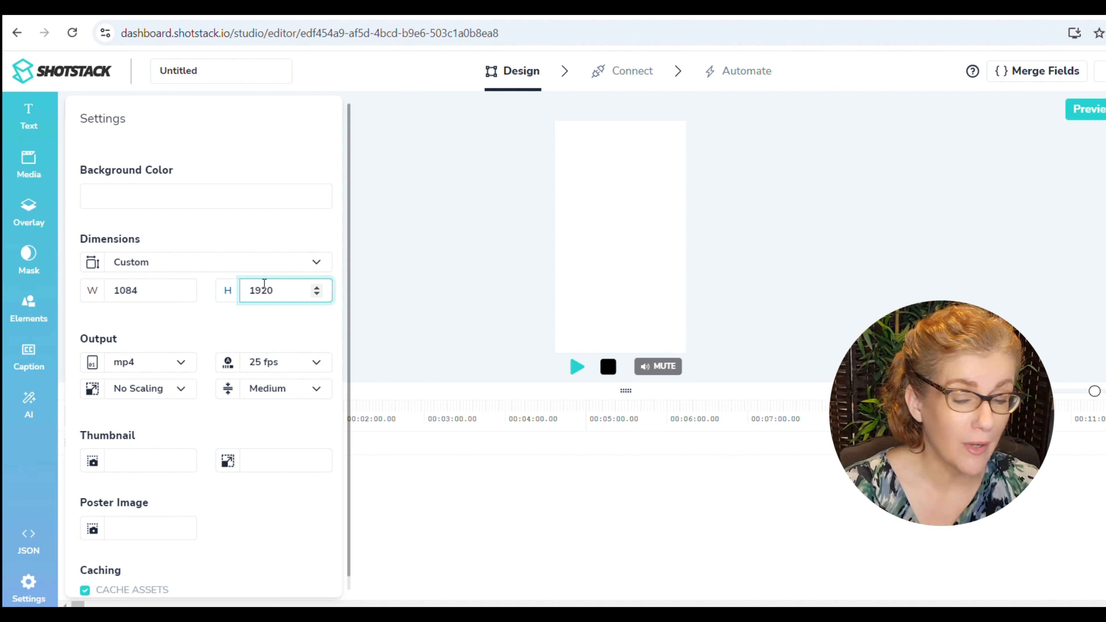
left_click(392, 521)
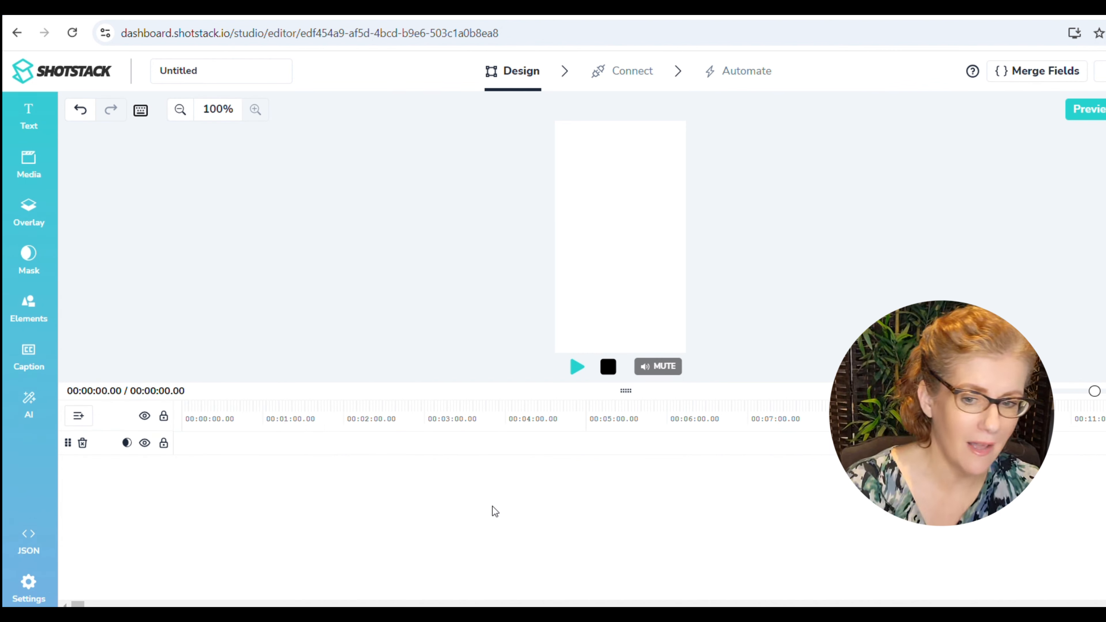
left_click(29, 591)
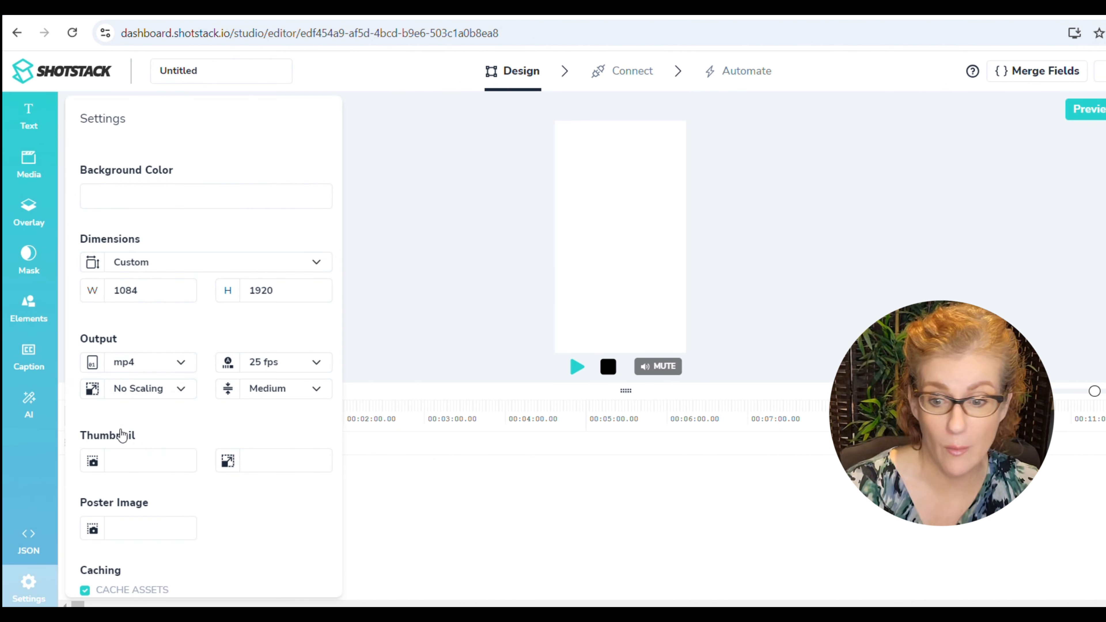
Add an AI-generated Text to Image clip to the template's timeline.
left_click(40, 204)
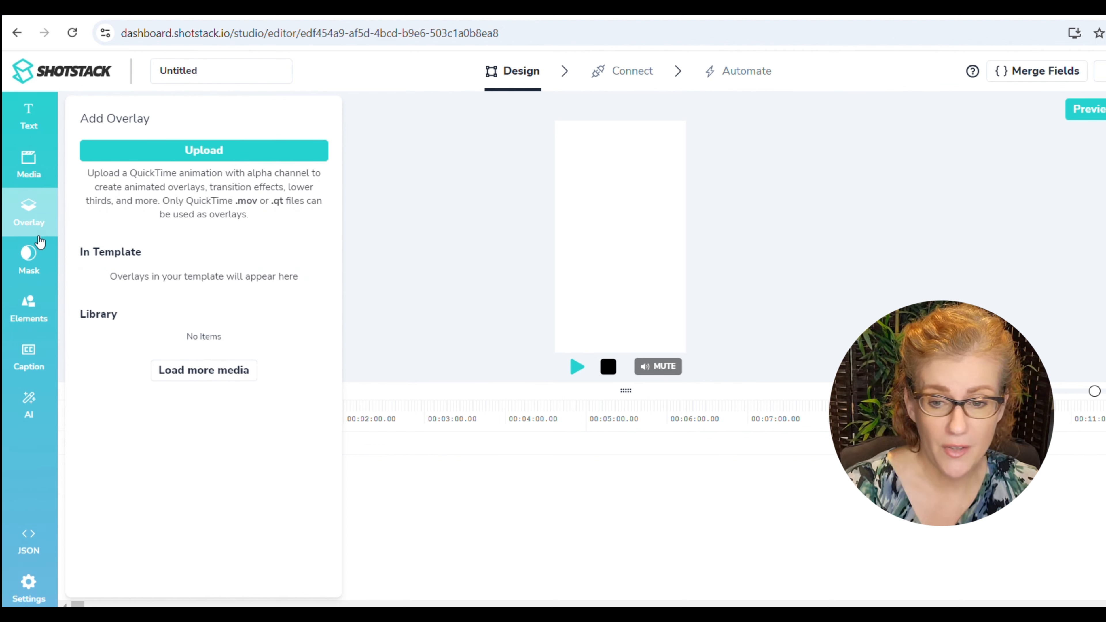
left_click(449, 336)
left_click(30, 322)
left_click(28, 407)
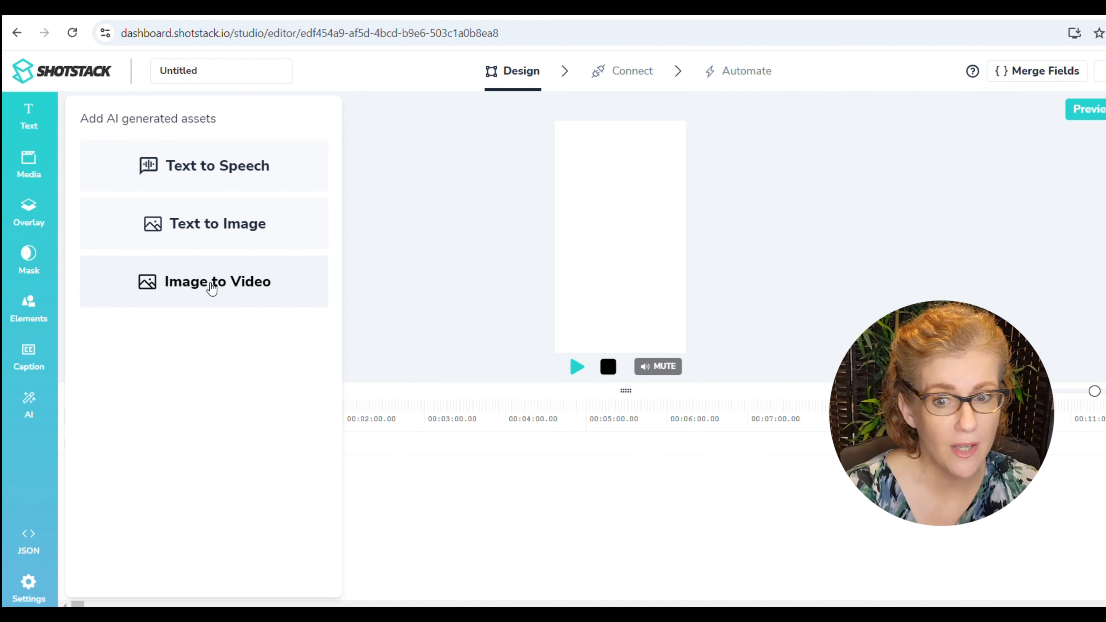
left_click(210, 233)
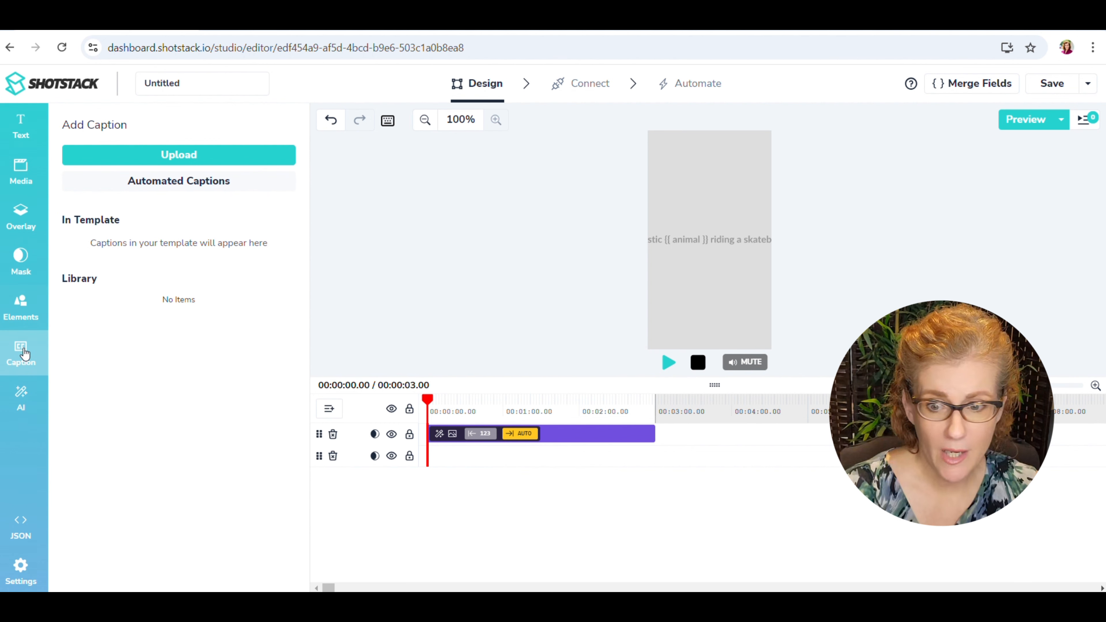
Add an automated caption clip to the timeline and view its timing and alias settings.
left_click(166, 183)
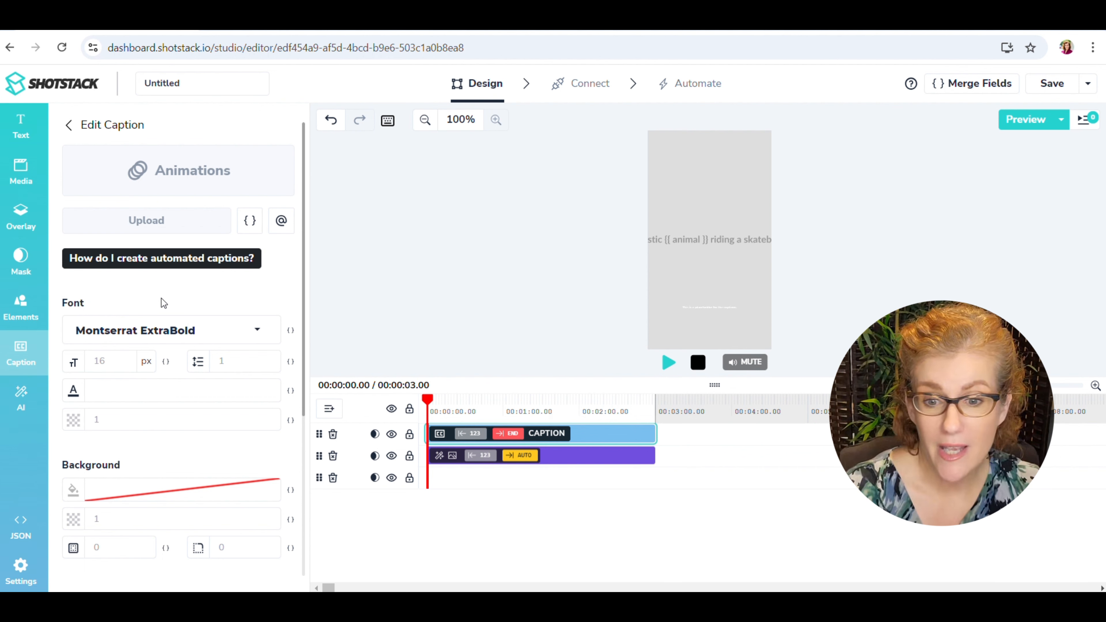
scroll(166, 318, "down", 5)
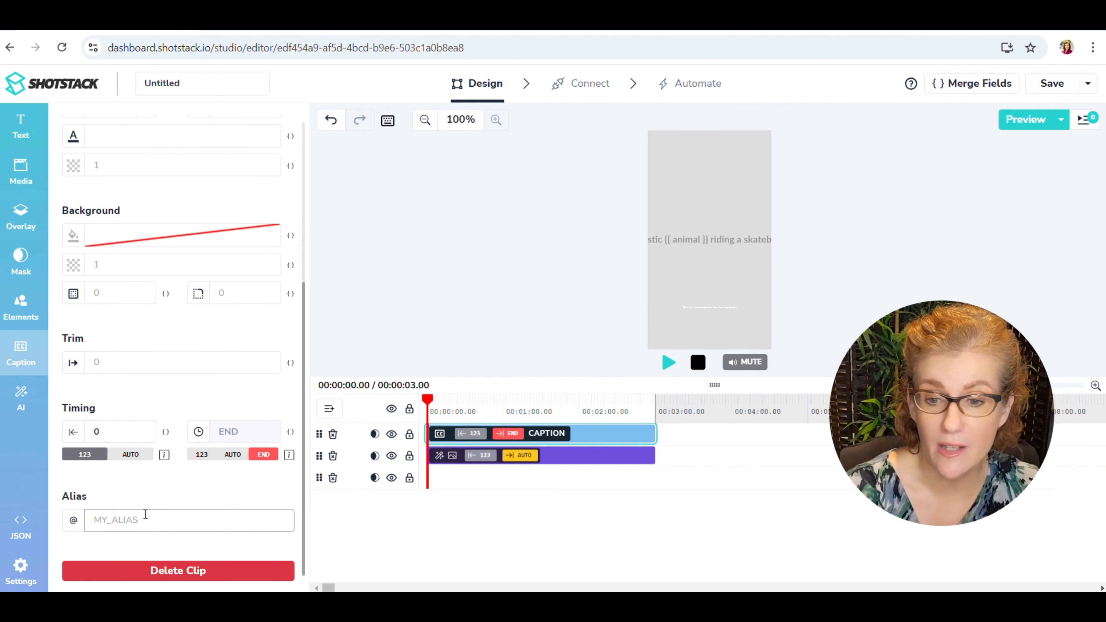
Set the caption's font to Roboto Black Italic.
scroll(167, 488, "up", 5)
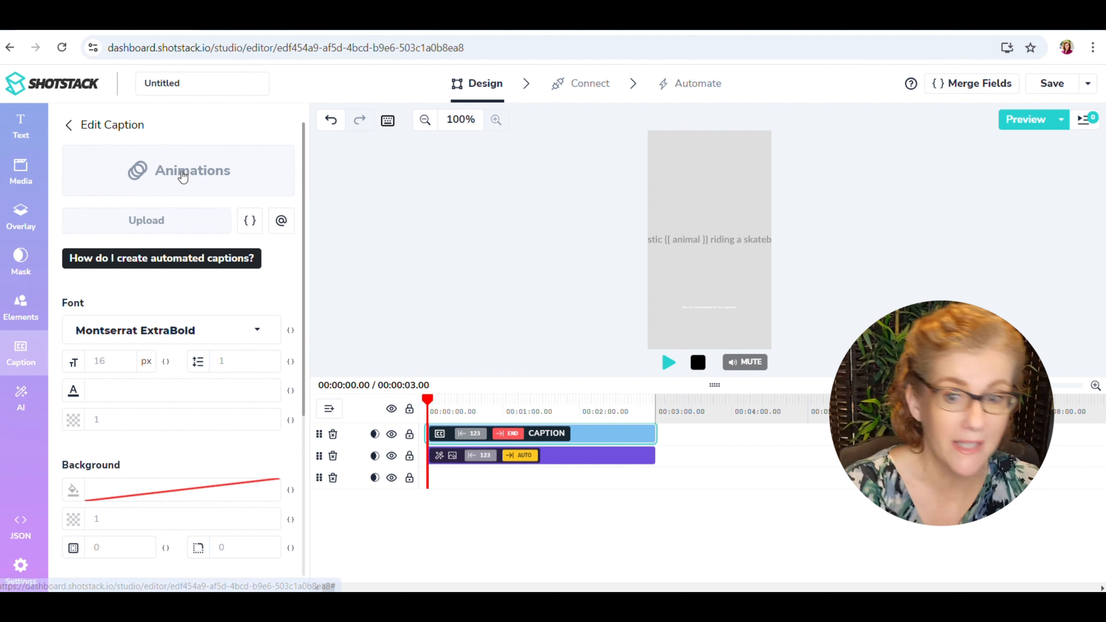
left_click(122, 335)
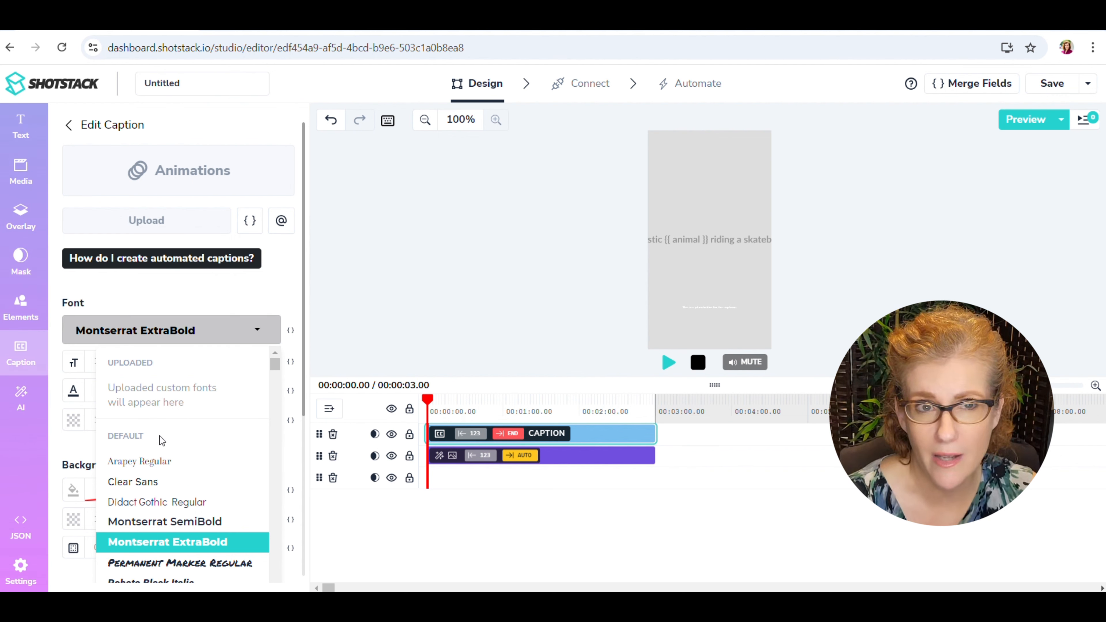
scroll(174, 413, "down", 2)
scroll(177, 457, "down", 2)
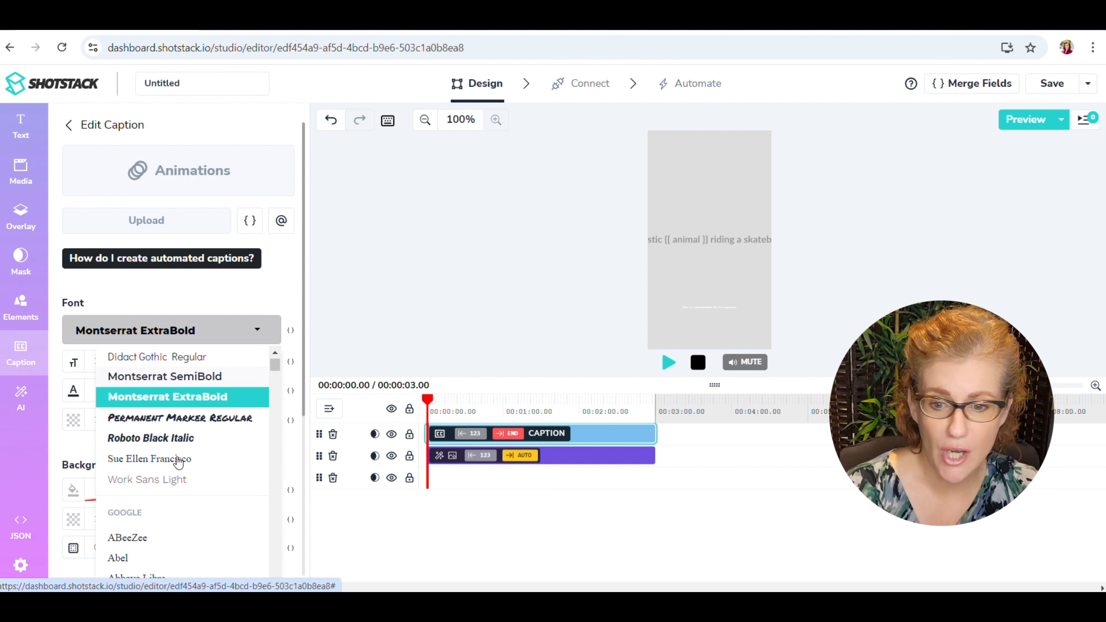
left_click(166, 439)
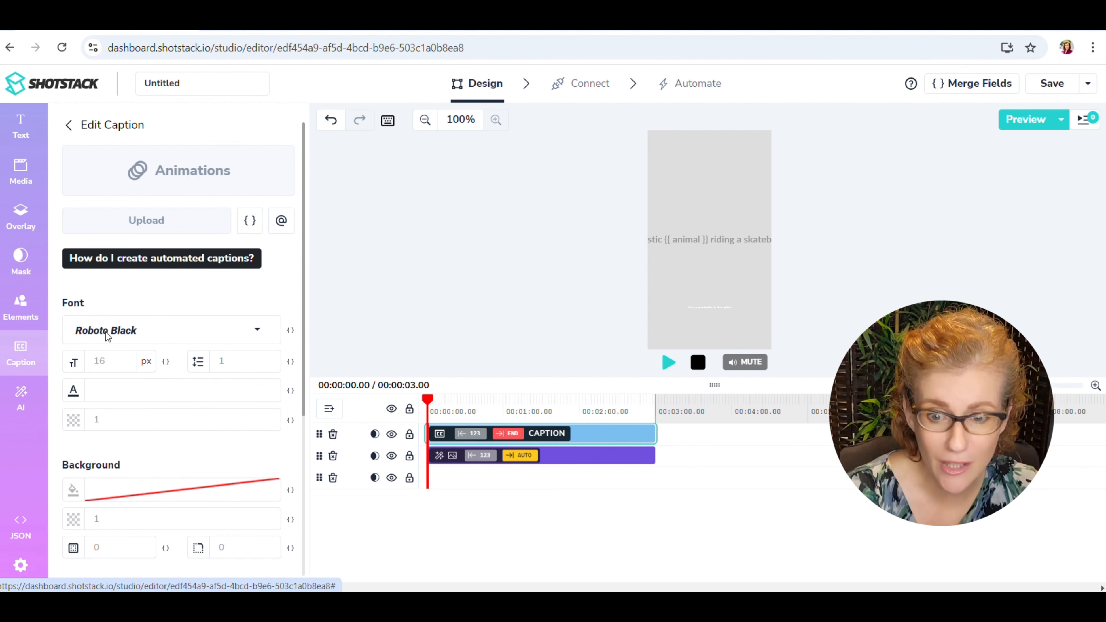
Set the caption's font size to 40 px.
left_click(103, 361)
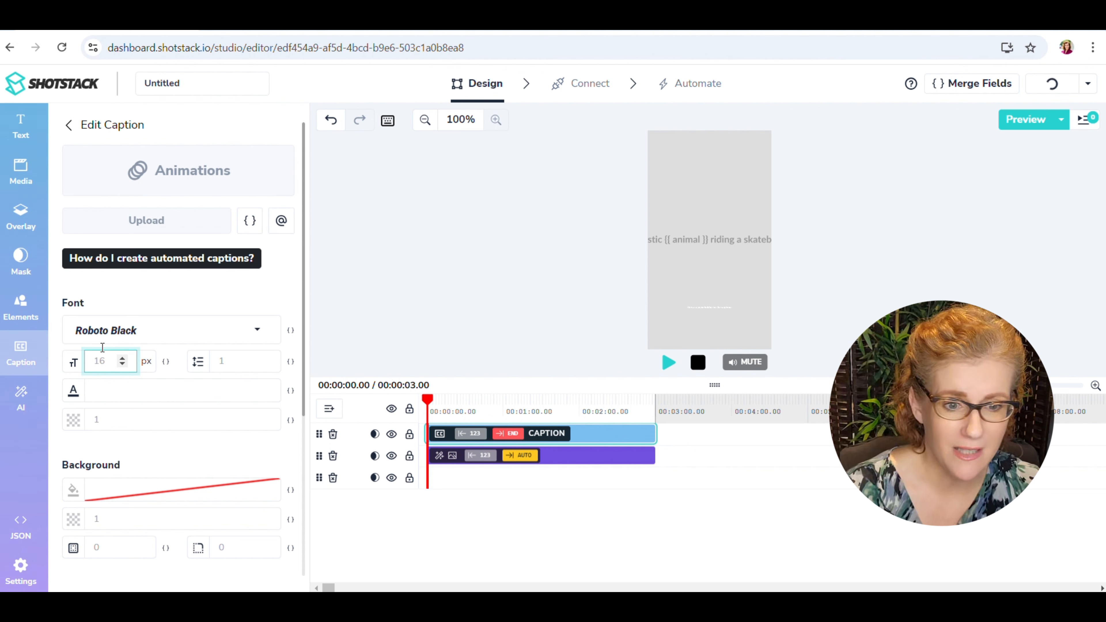
type("35")
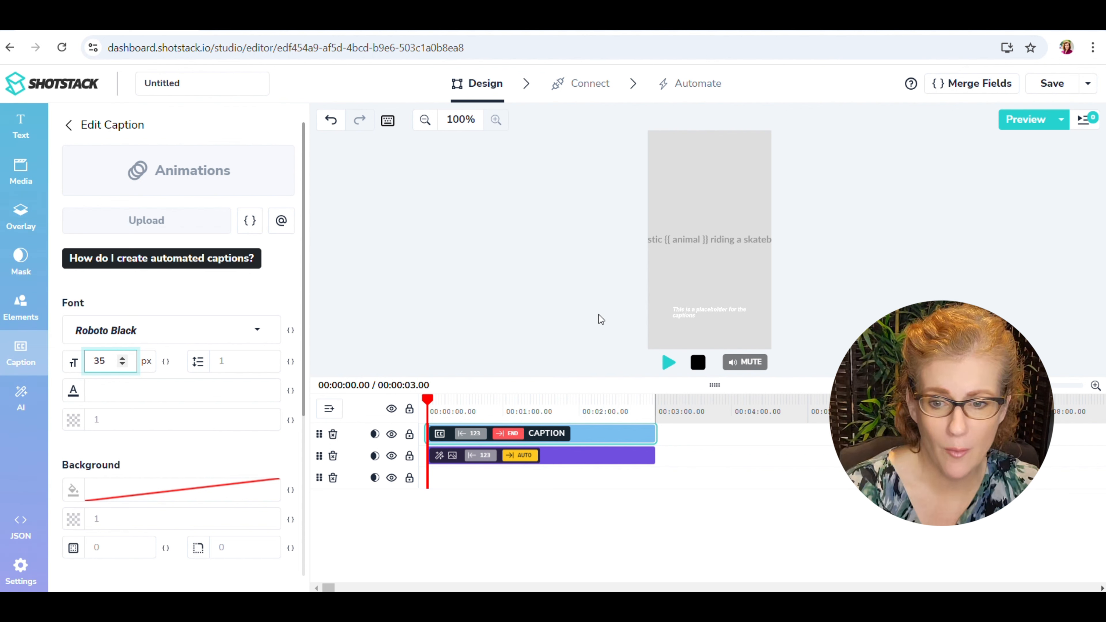
double_click(99, 361)
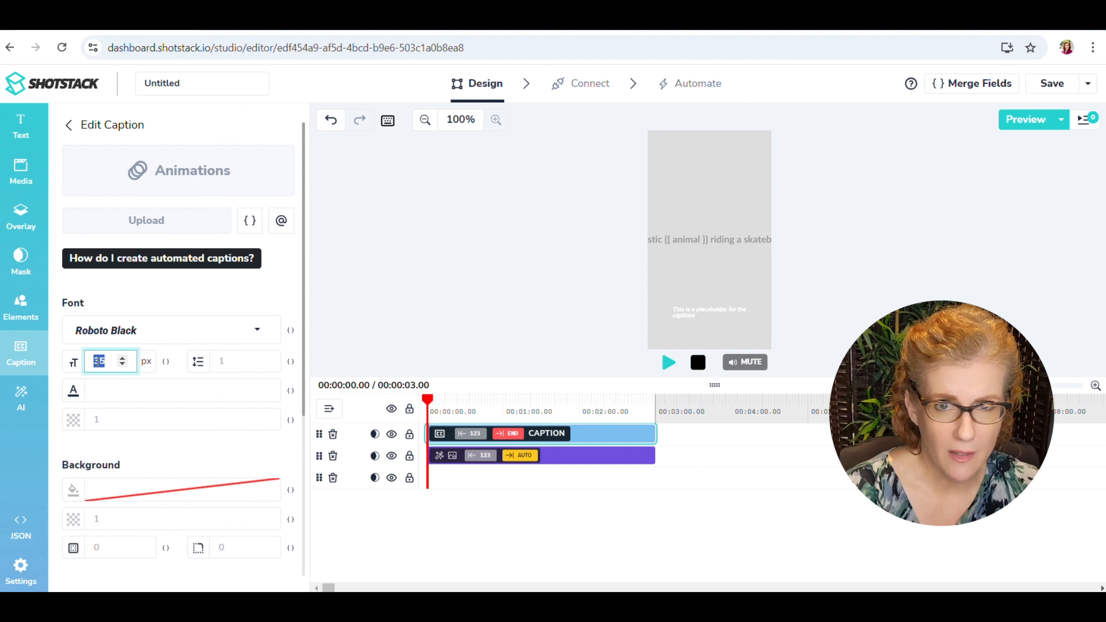
type("40")
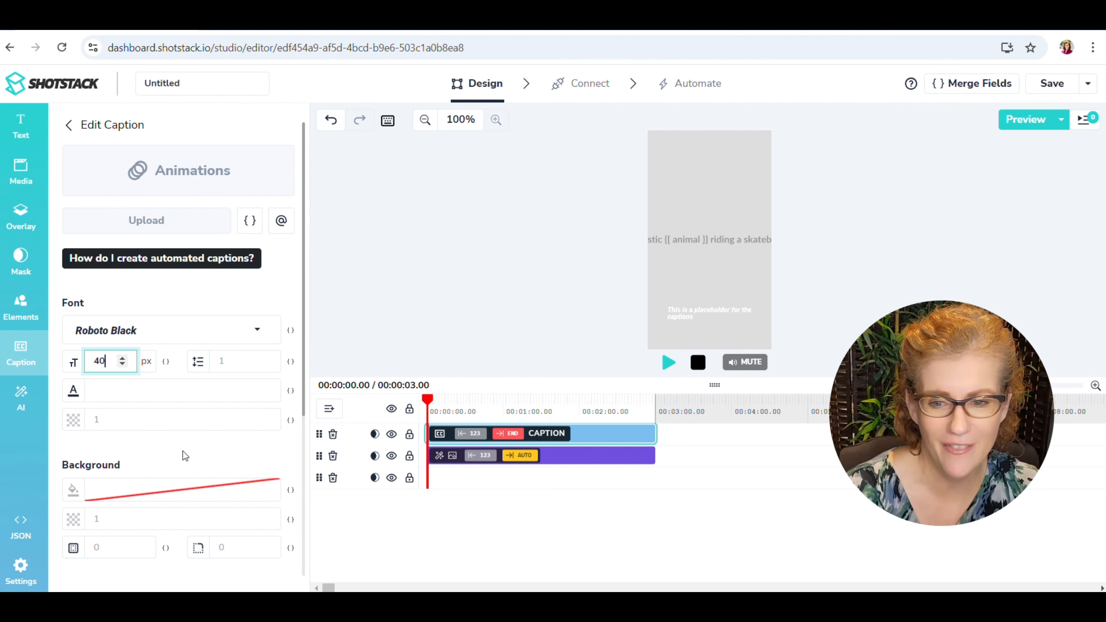
Give the caption a dark brown background colour, RGB 80, 59, 59.
left_click(152, 491)
left_click(130, 365)
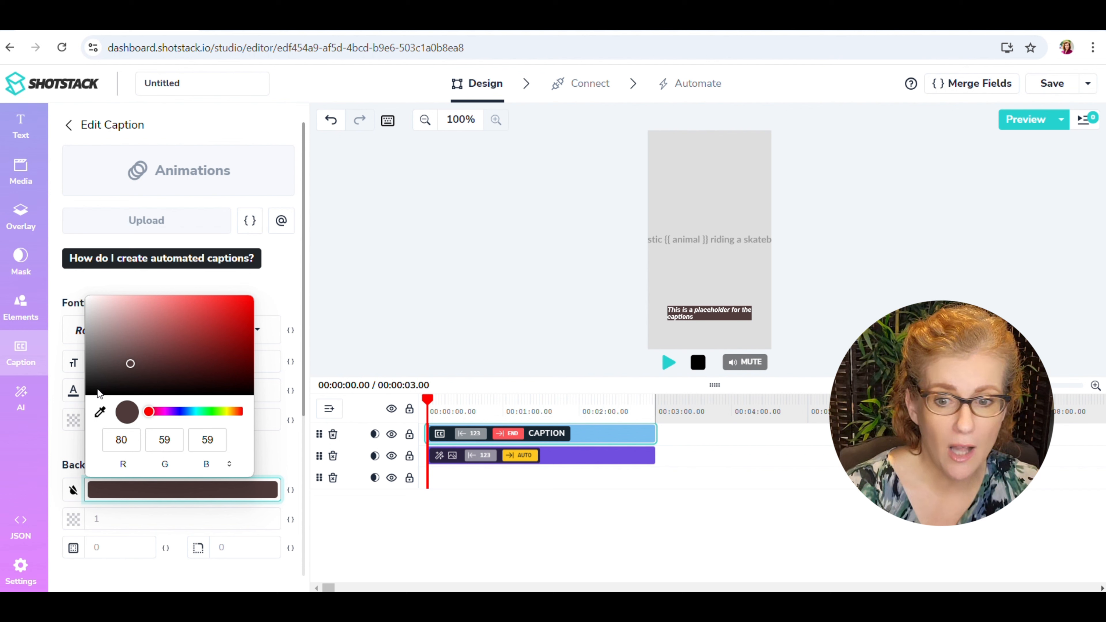
left_click(265, 452)
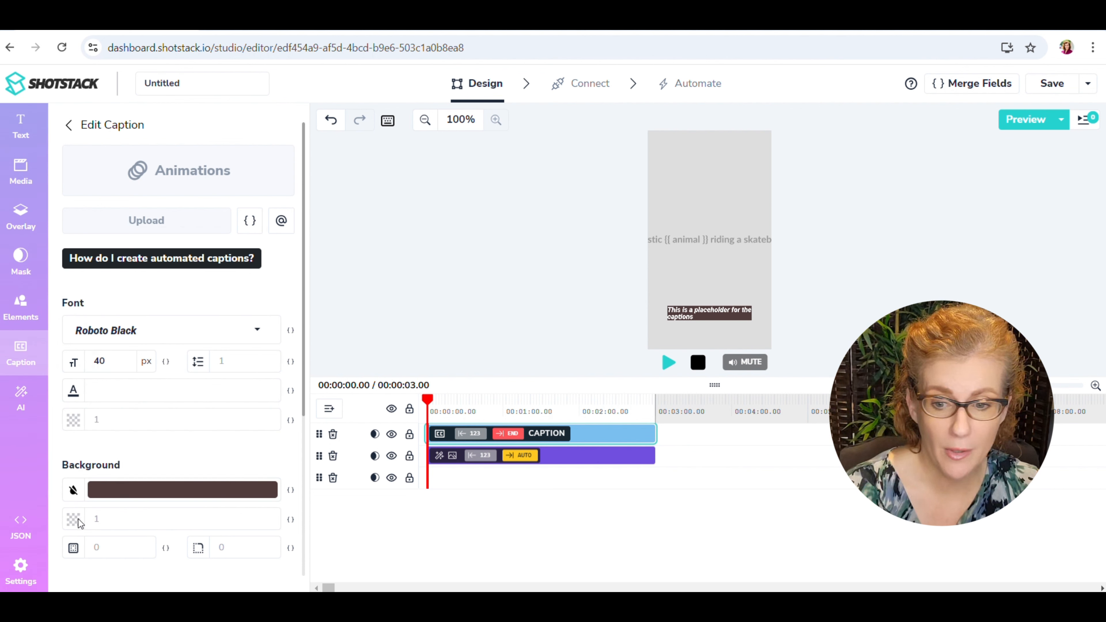
Set the caption background's opacity to 0.25.
left_click(89, 519)
type("0.03")
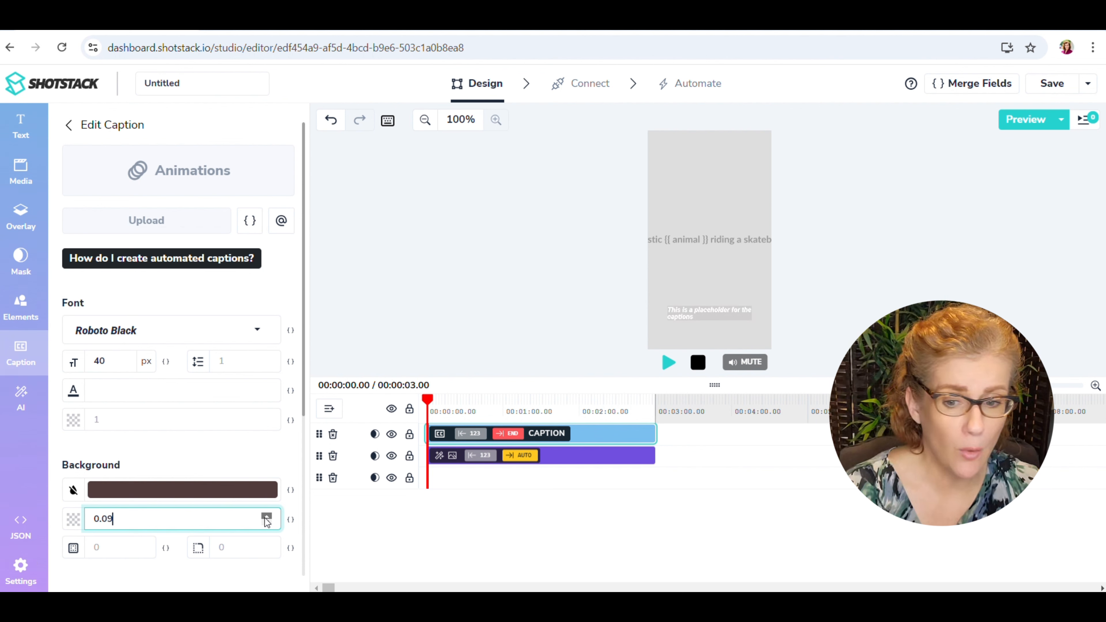
left_click(200, 449)
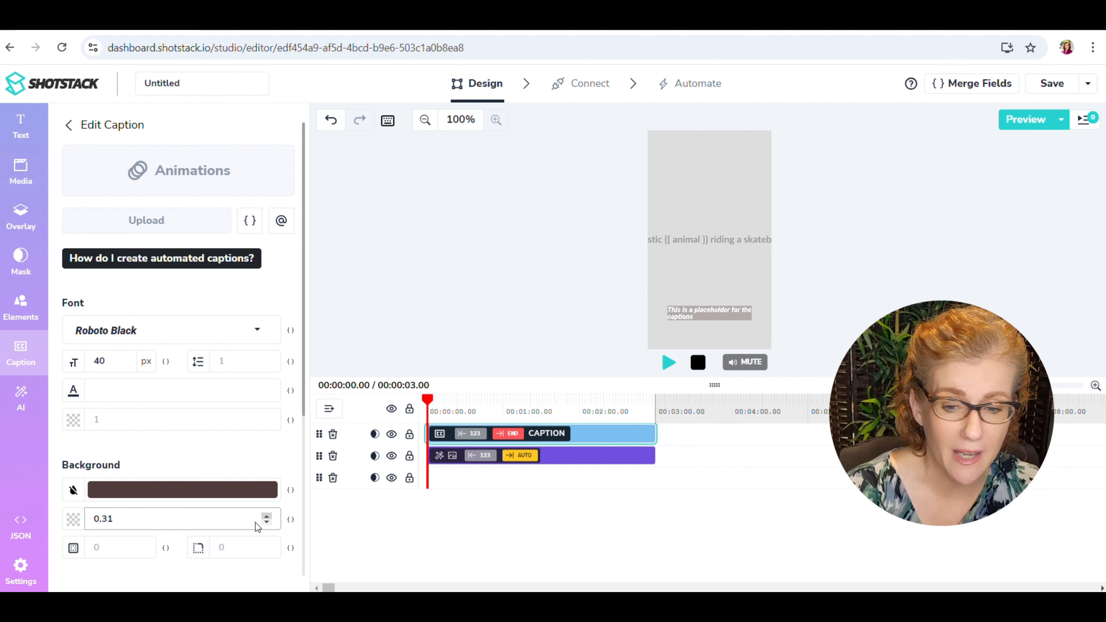
left_click(135, 518)
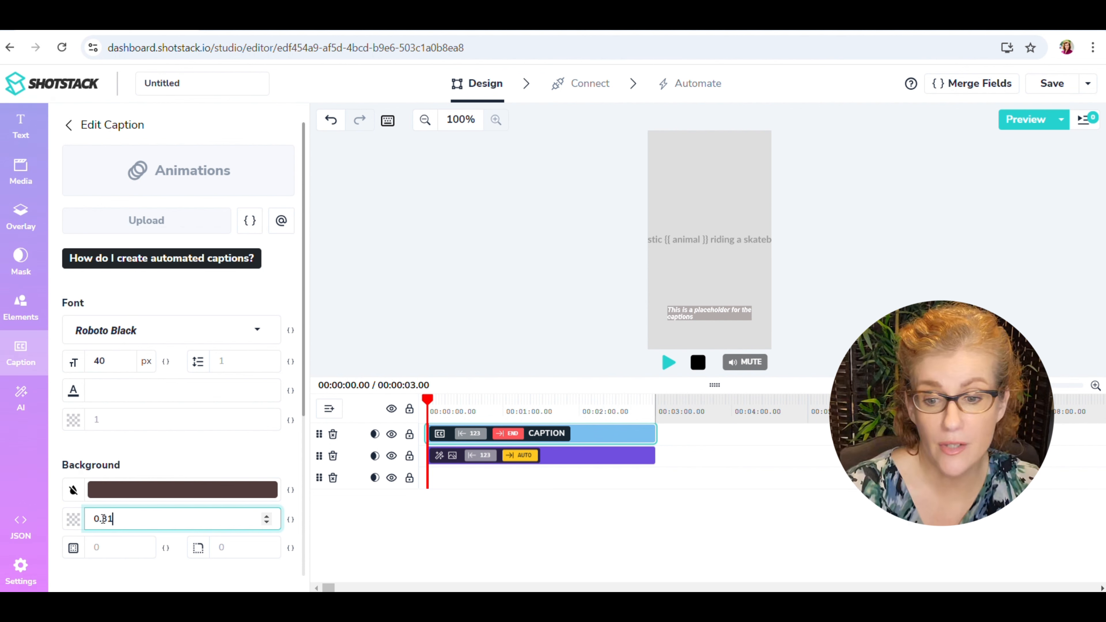
left_click_drag(103, 518, 113, 518)
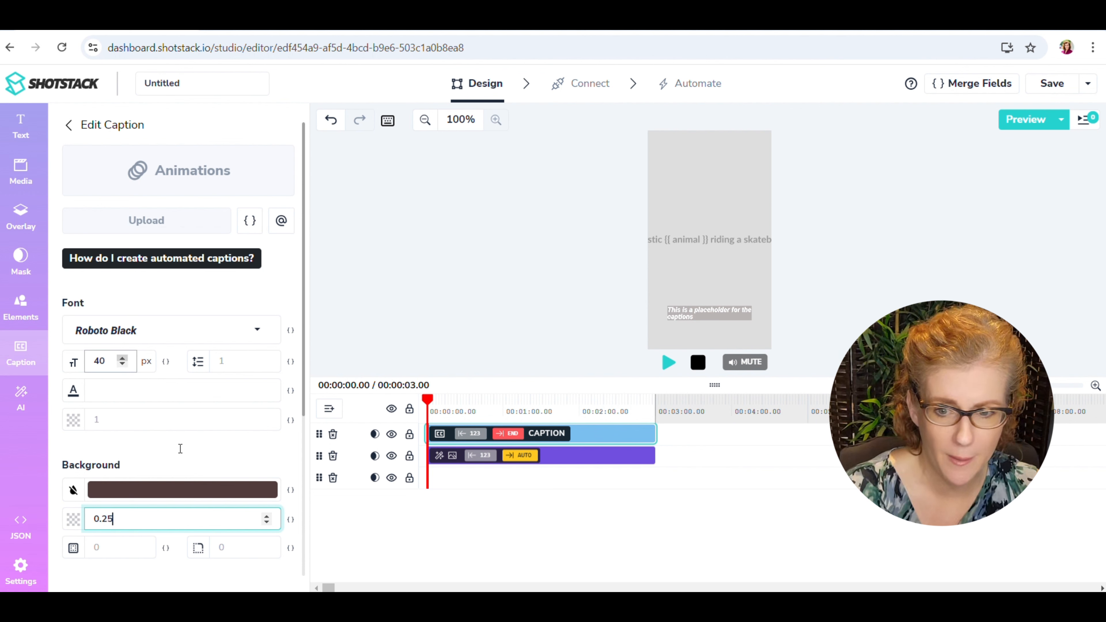
type("25")
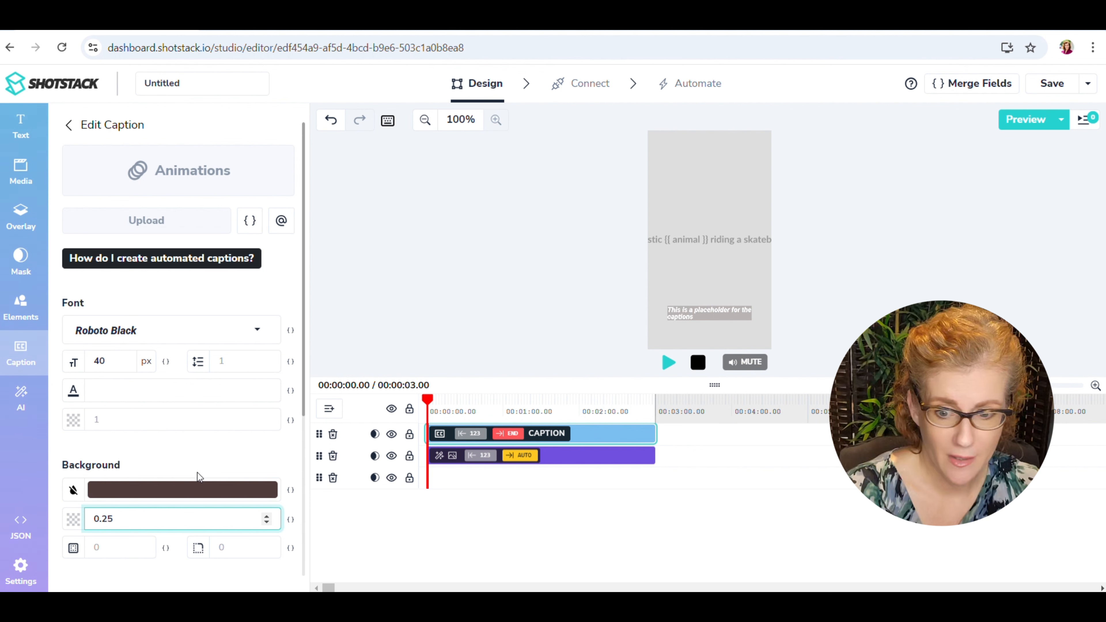
scroll(195, 449, "down", 5)
scroll(195, 449, "down", 1)
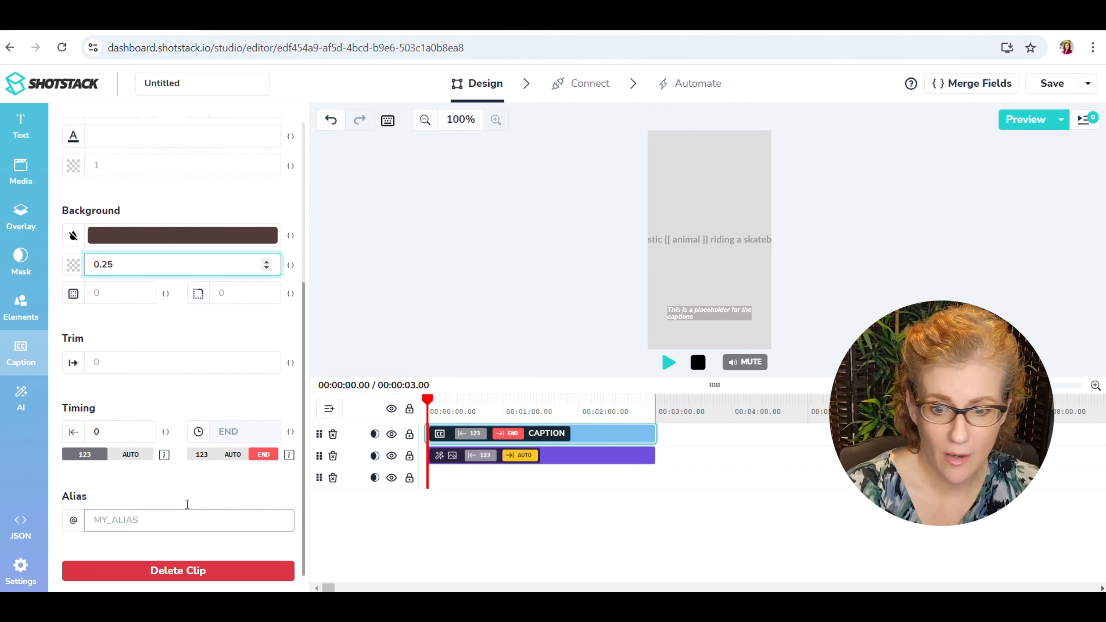
scroll(185, 501, "up", 7)
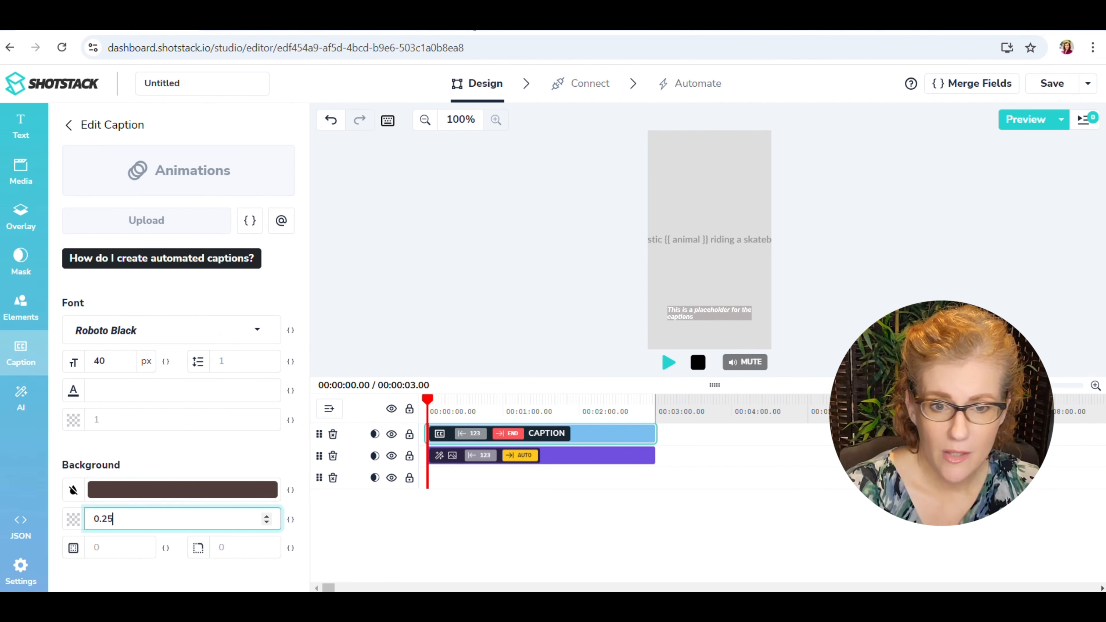
Upload "Color logo - no background" from the For Web png folder and add the logo to the timeline.
left_click(21, 171)
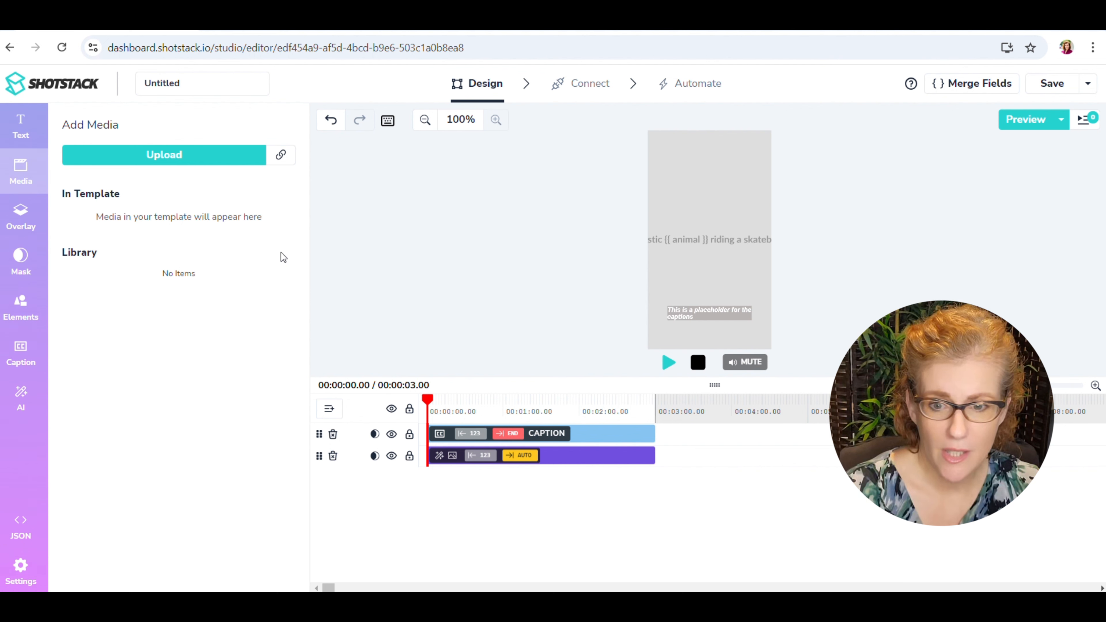
left_click(181, 161)
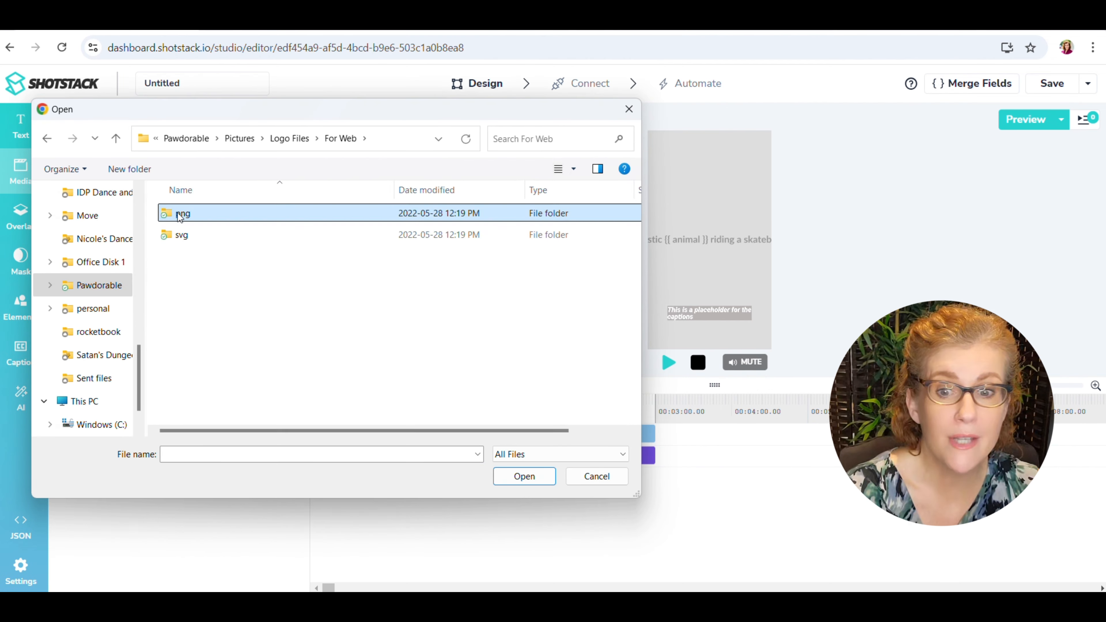
double_click(181, 213)
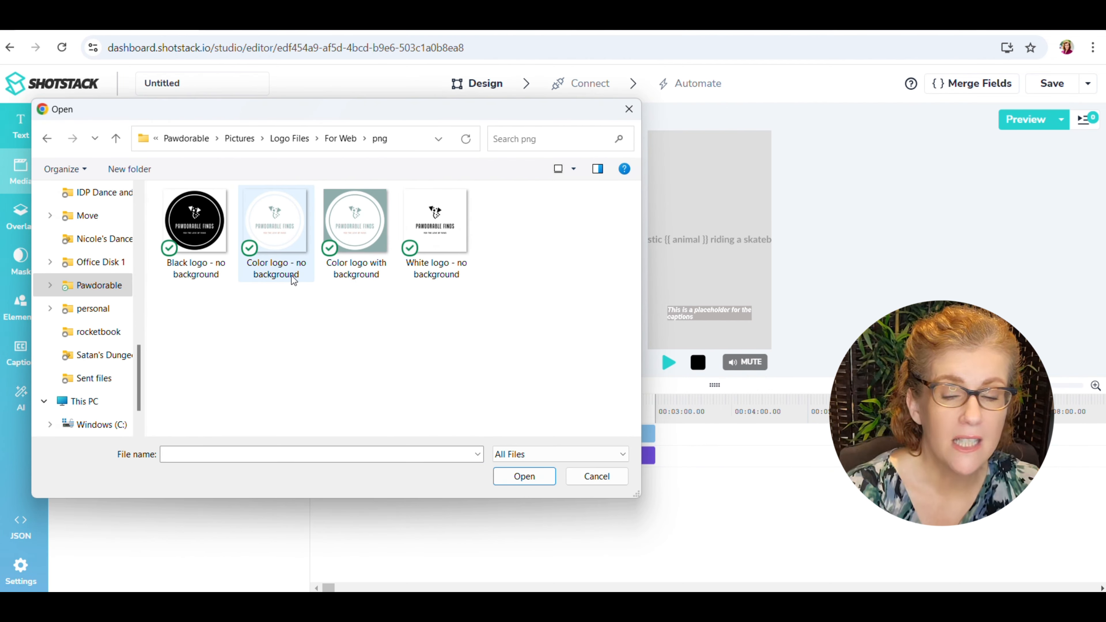
left_click(285, 244)
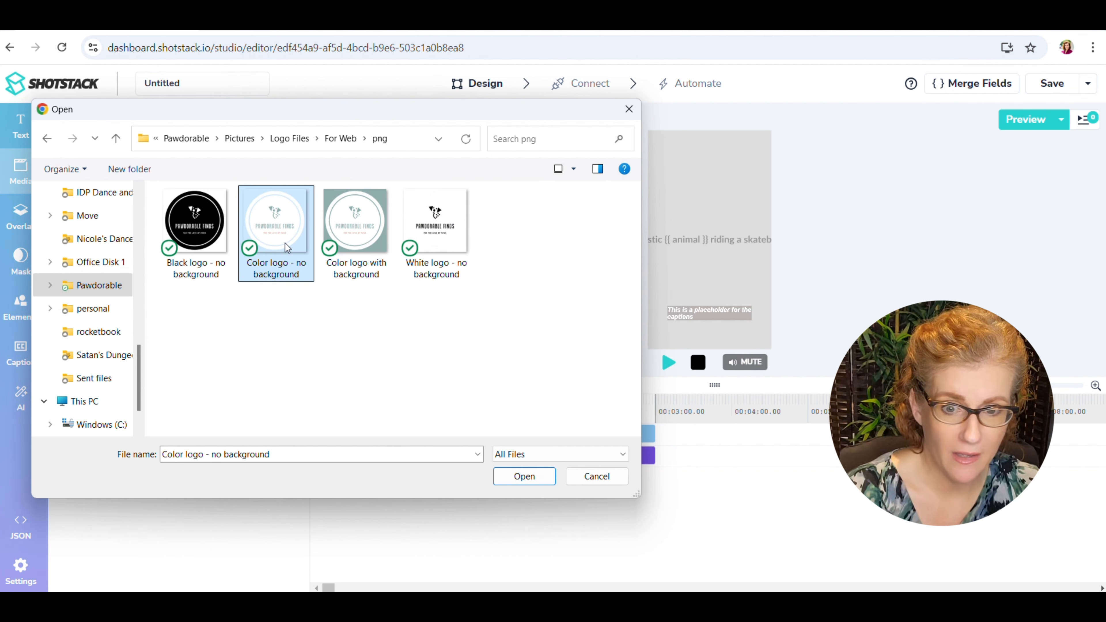
double_click(285, 243)
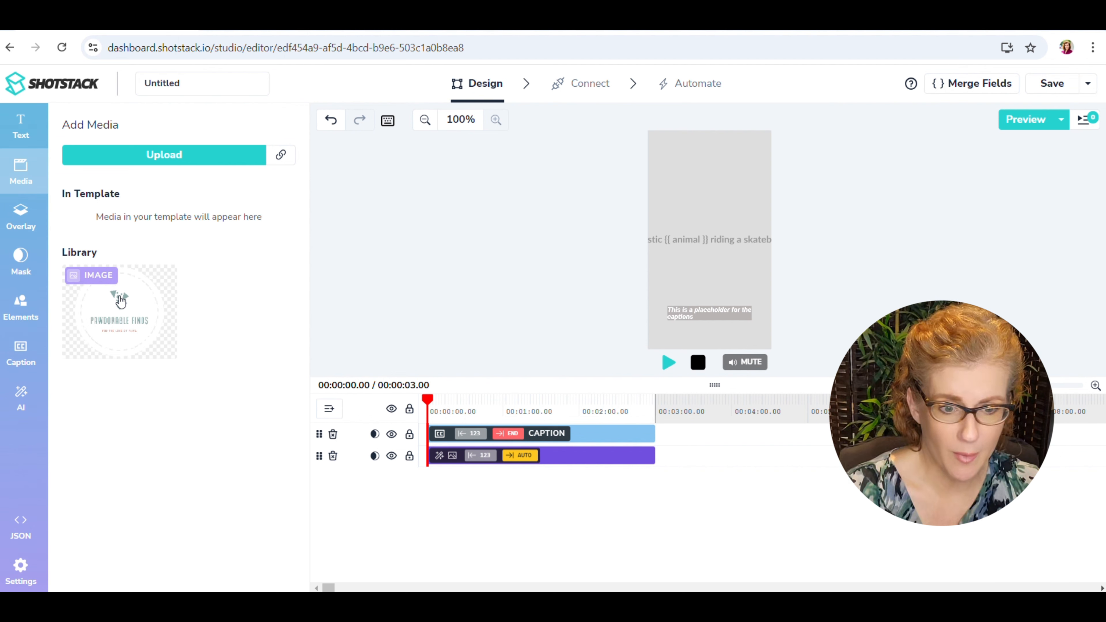
left_click(121, 300)
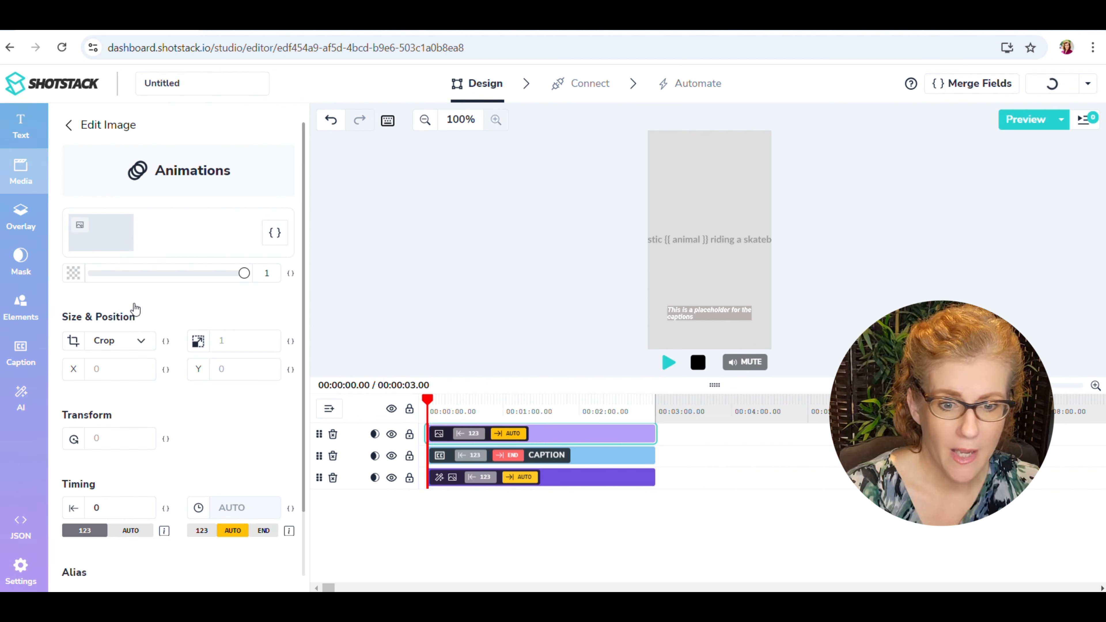
Open the width choices of the Text to Image clip.
left_click(564, 477)
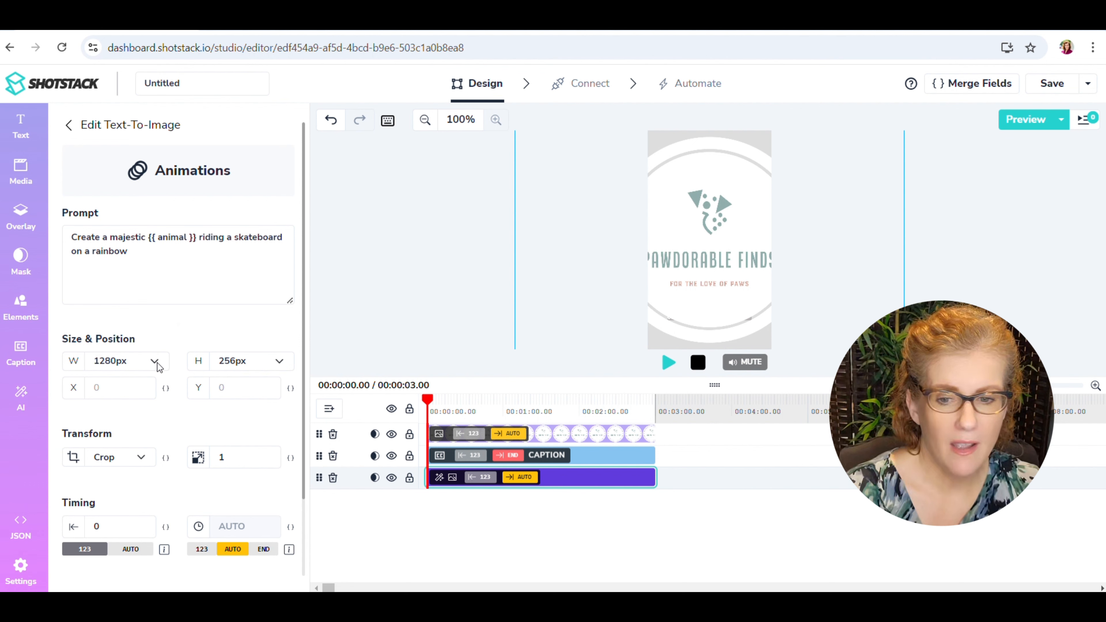
left_click(155, 361)
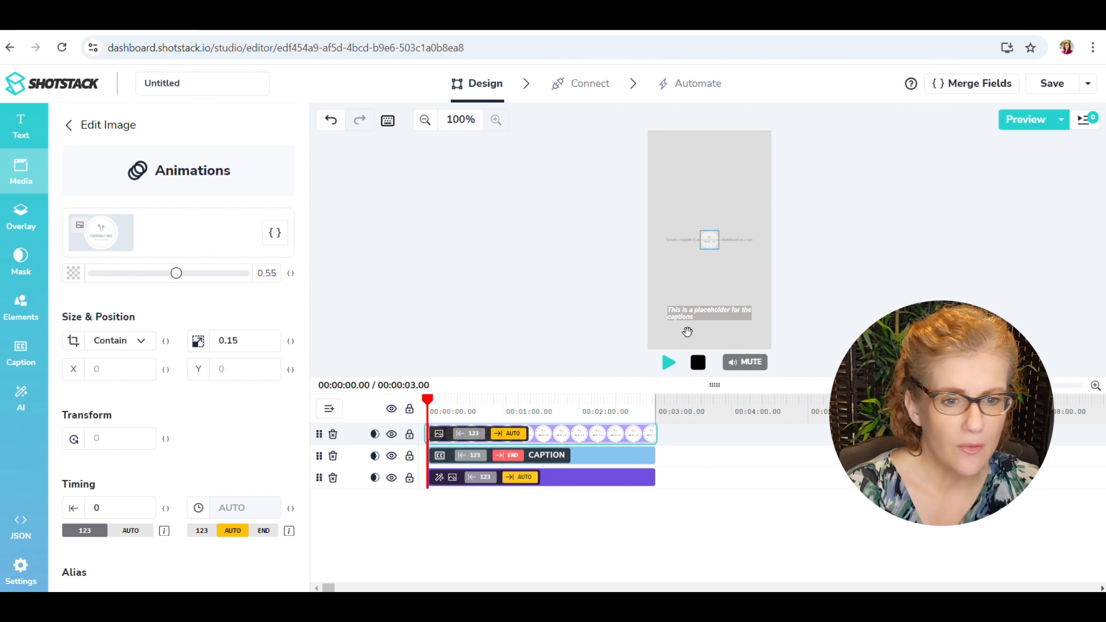
Position the logo near the top centre of the video at X 0, Y 0.42, with its opacity at 0.4.
left_click(230, 368)
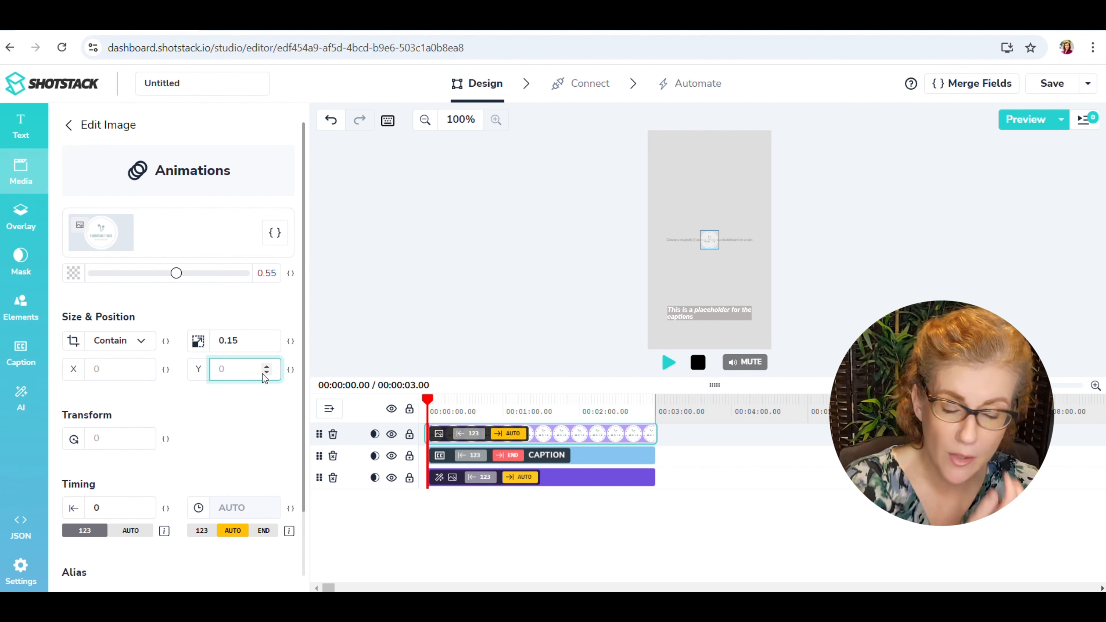
left_click(266, 373)
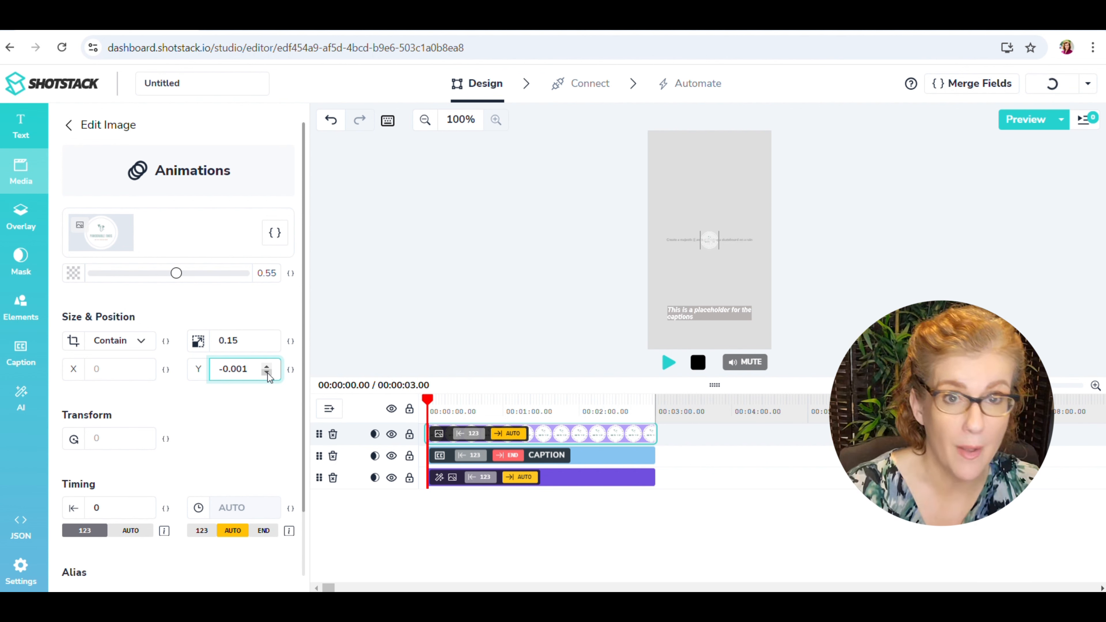
left_click(266, 374)
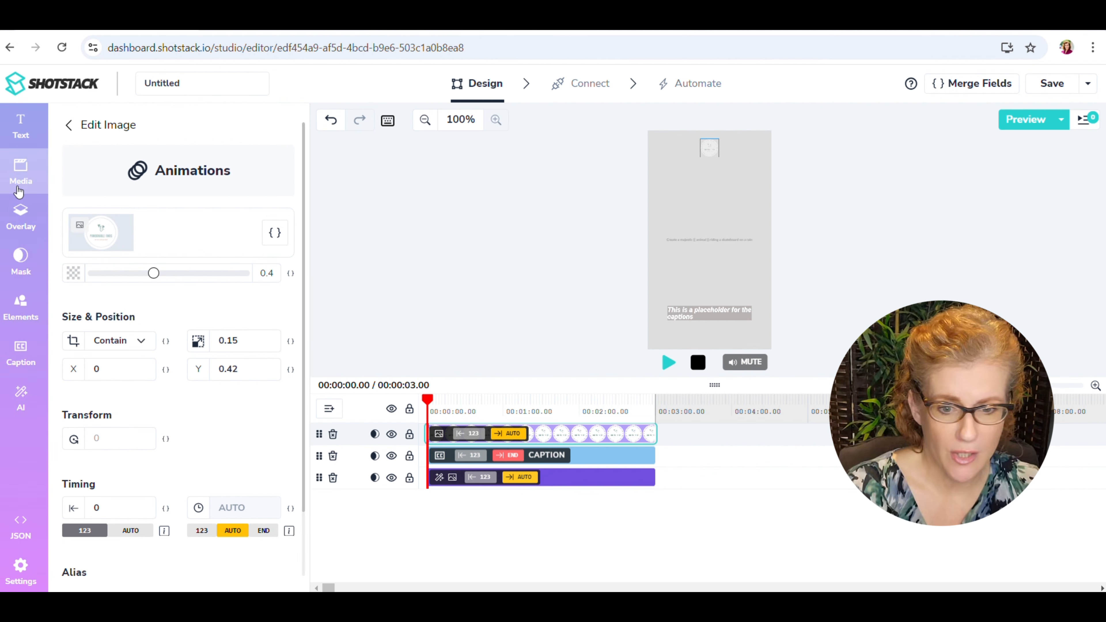
Add an AI-generated Text to Speech clip to the timeline and delete the word "Hey" from its text.
left_click(20, 398)
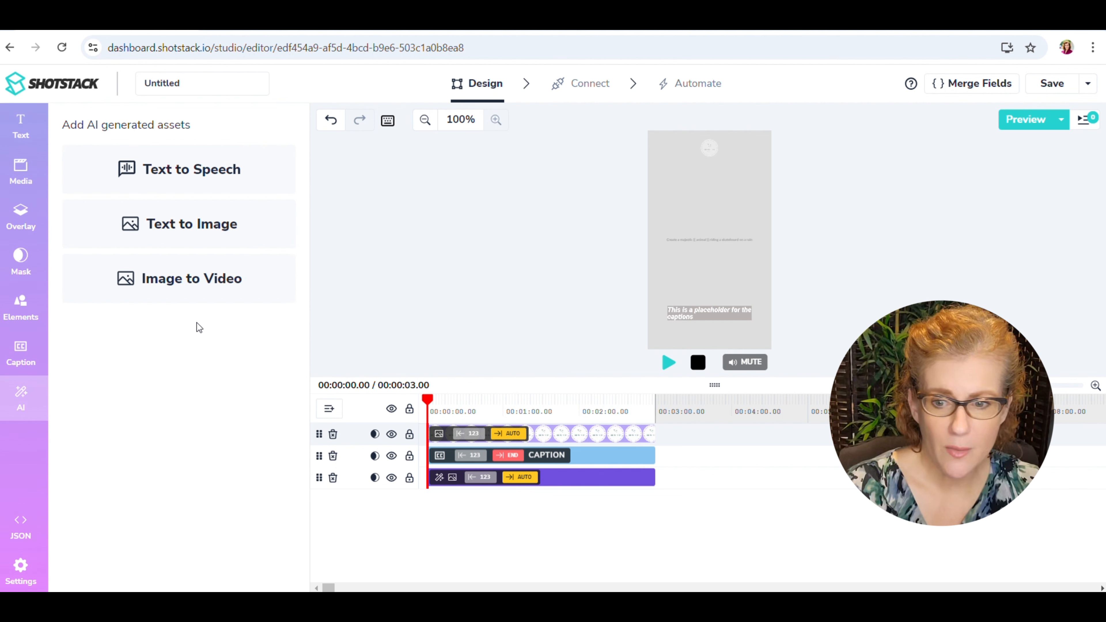
left_click(160, 170)
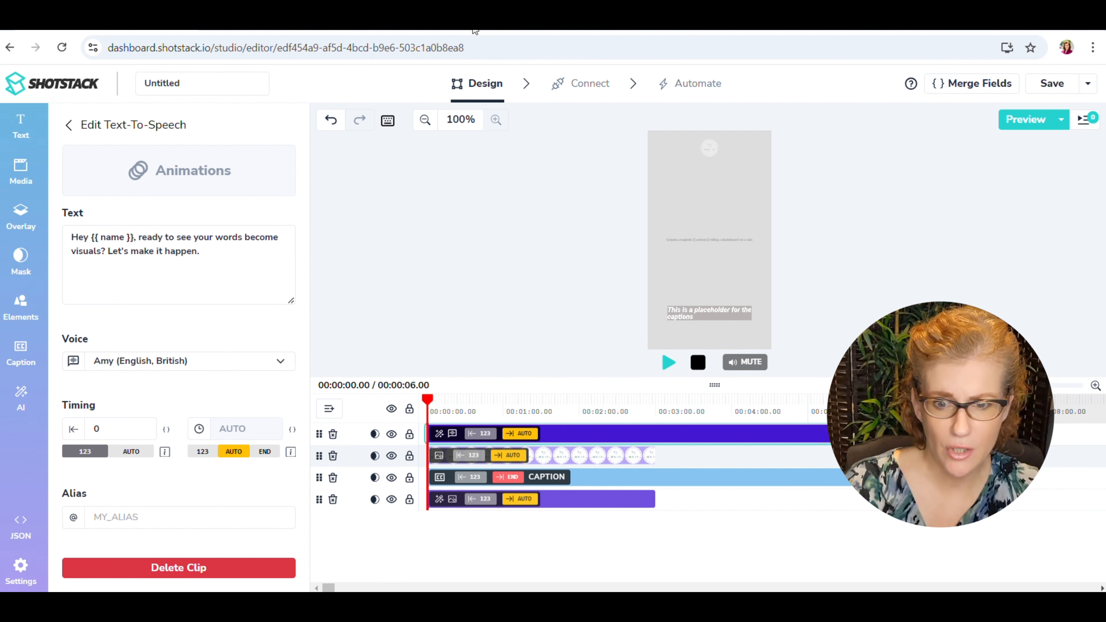
double_click(75, 237)
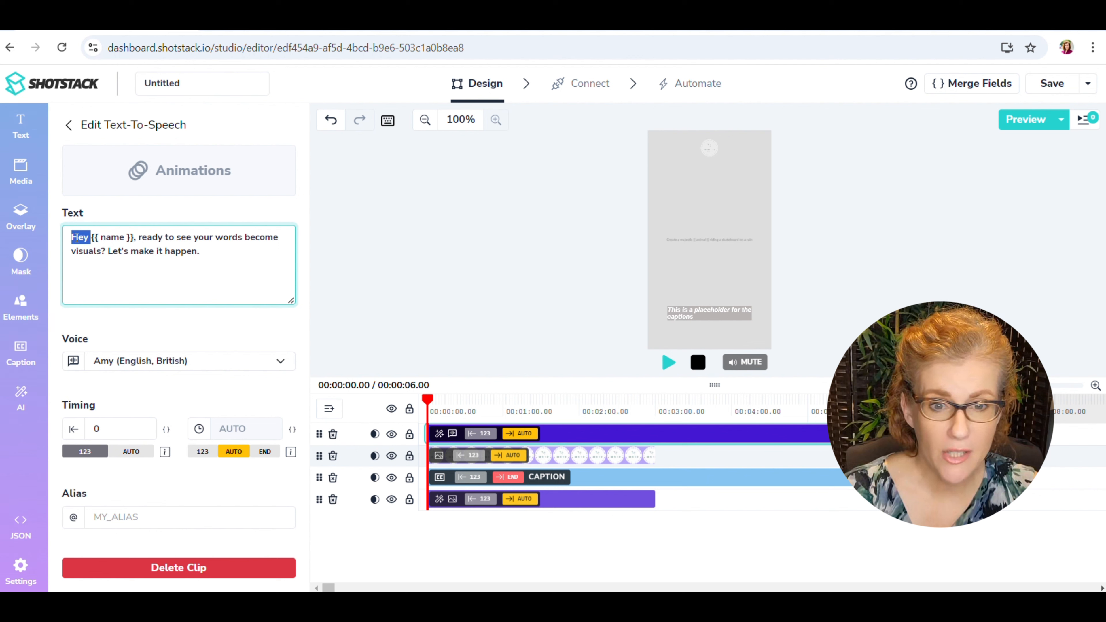
key("BackSpace")
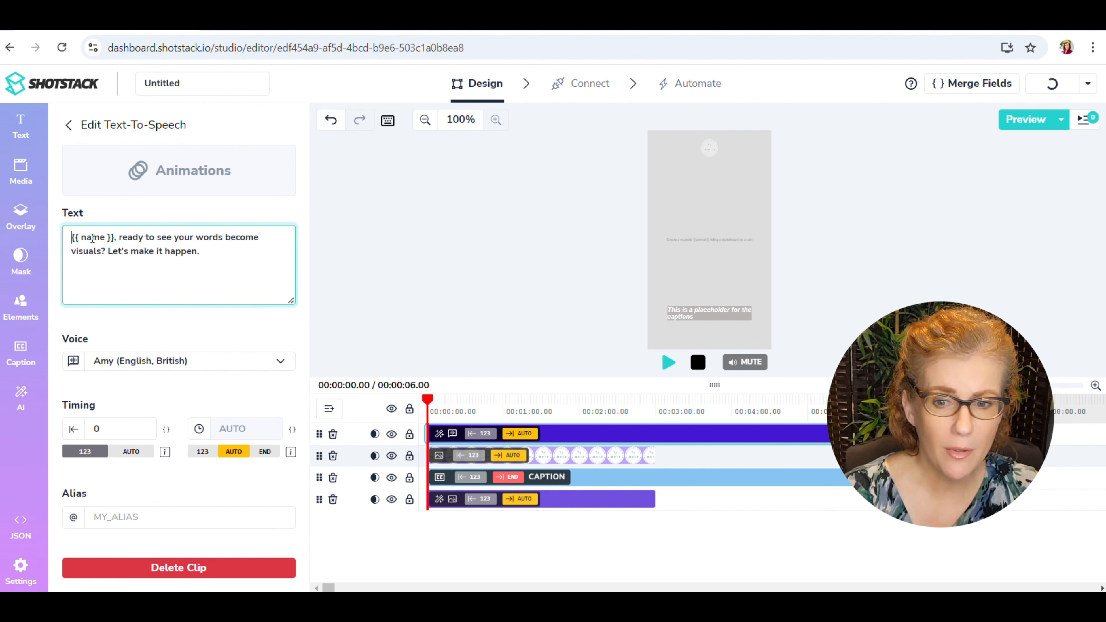
Replace the text-to-speech clip's text with only the merge field {{ Narrative }}, removing the rest of the sample sentence.
double_click(93, 237)
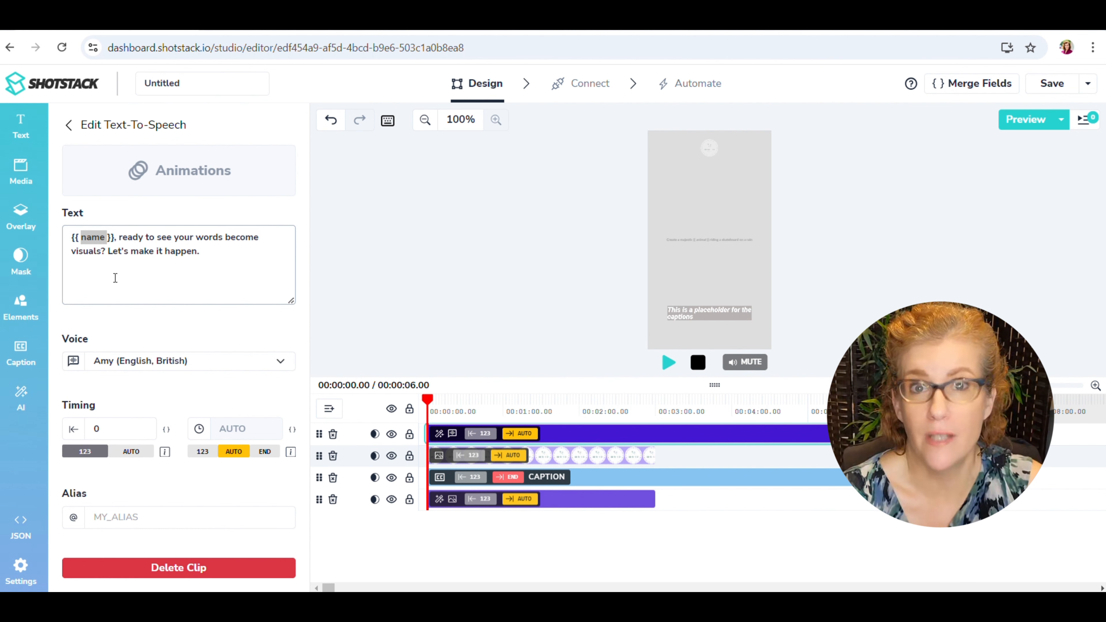
left_click(97, 237)
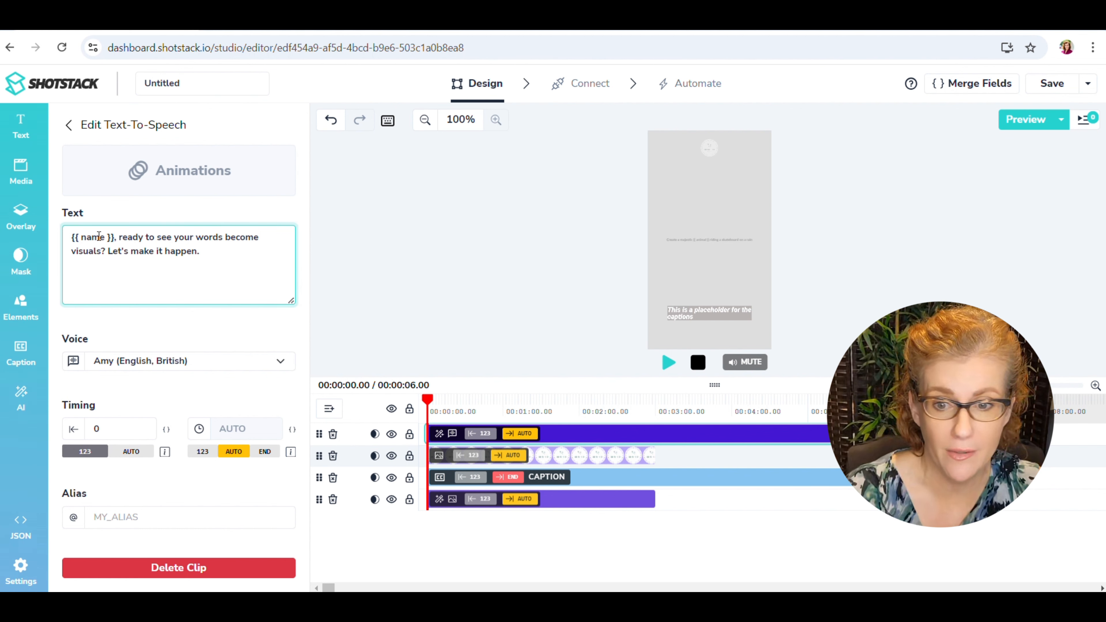
triple_click(106, 236)
left_click_drag(106, 236, 116, 261)
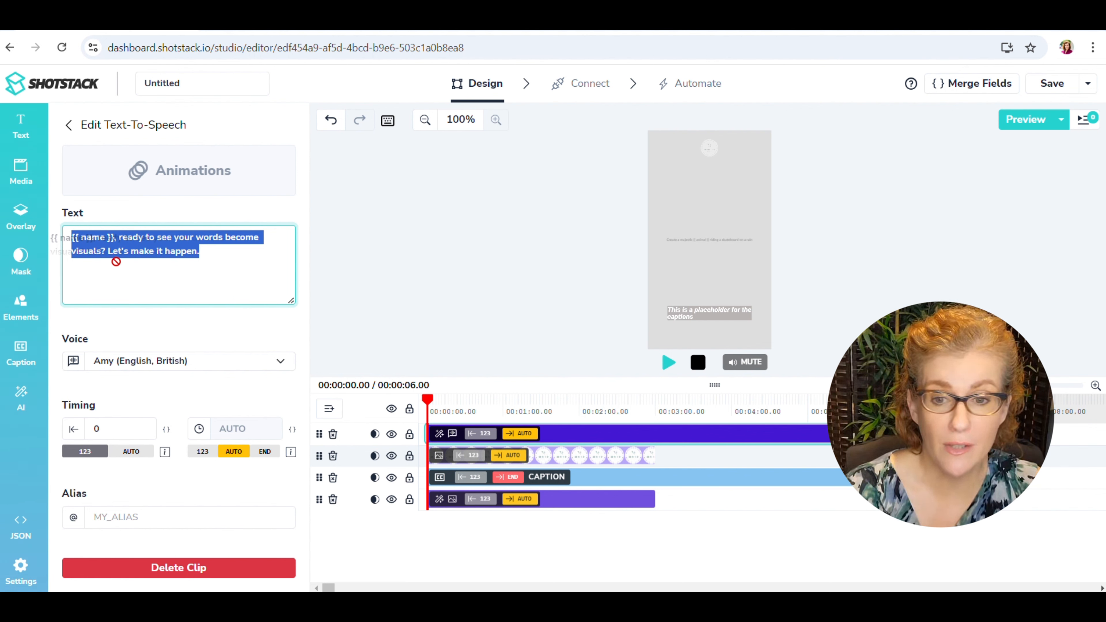
left_click_drag(115, 262, 116, 260)
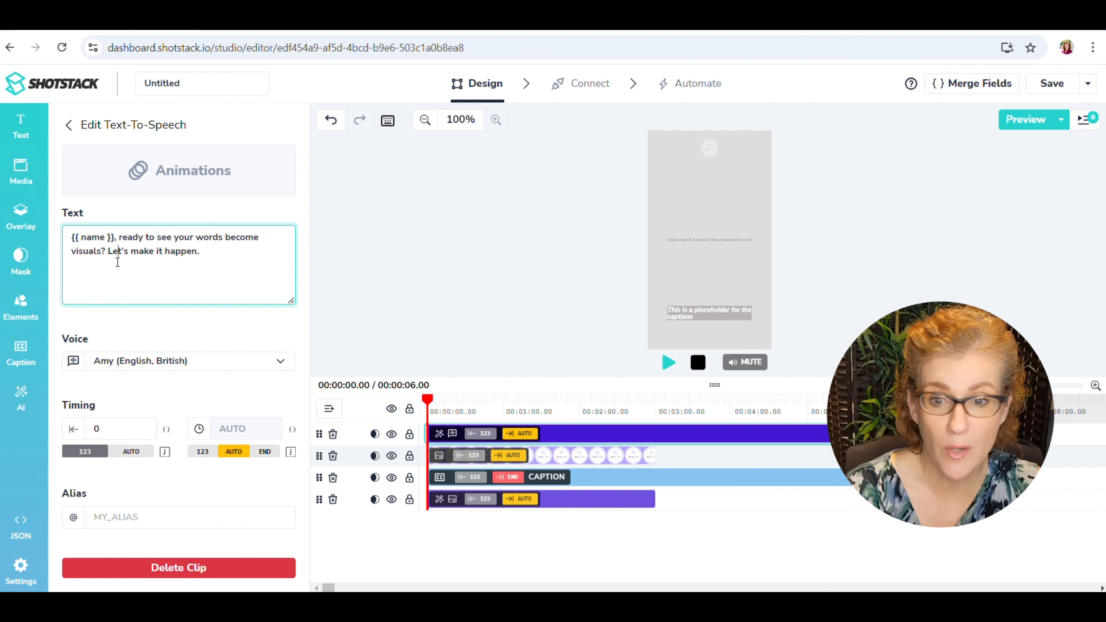
double_click(86, 237)
type("Narrative")
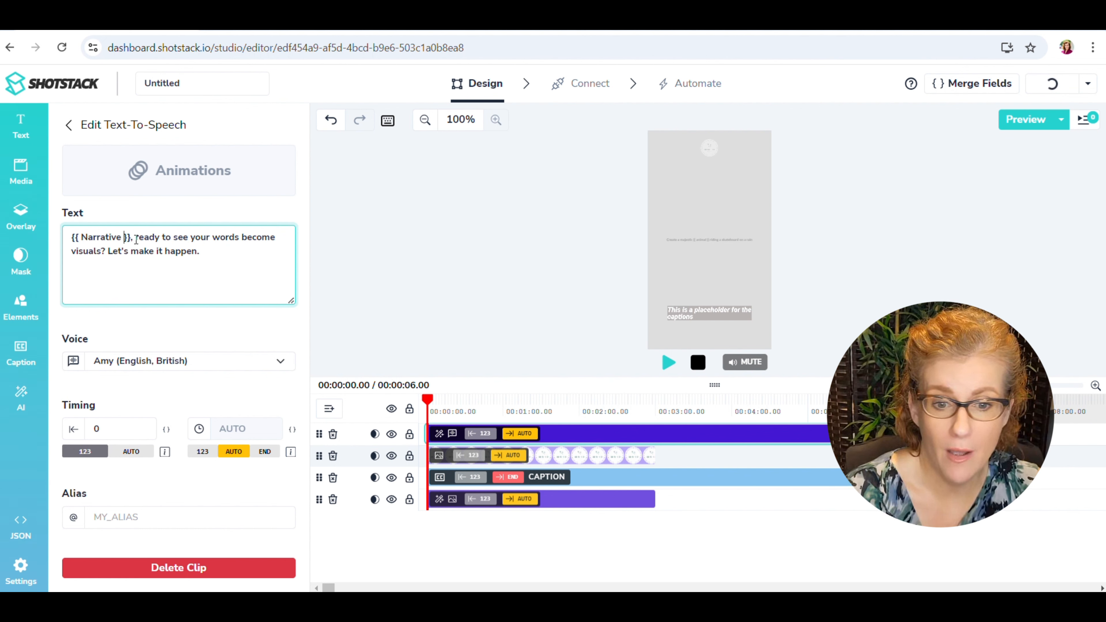
left_click_drag(136, 238, 201, 254)
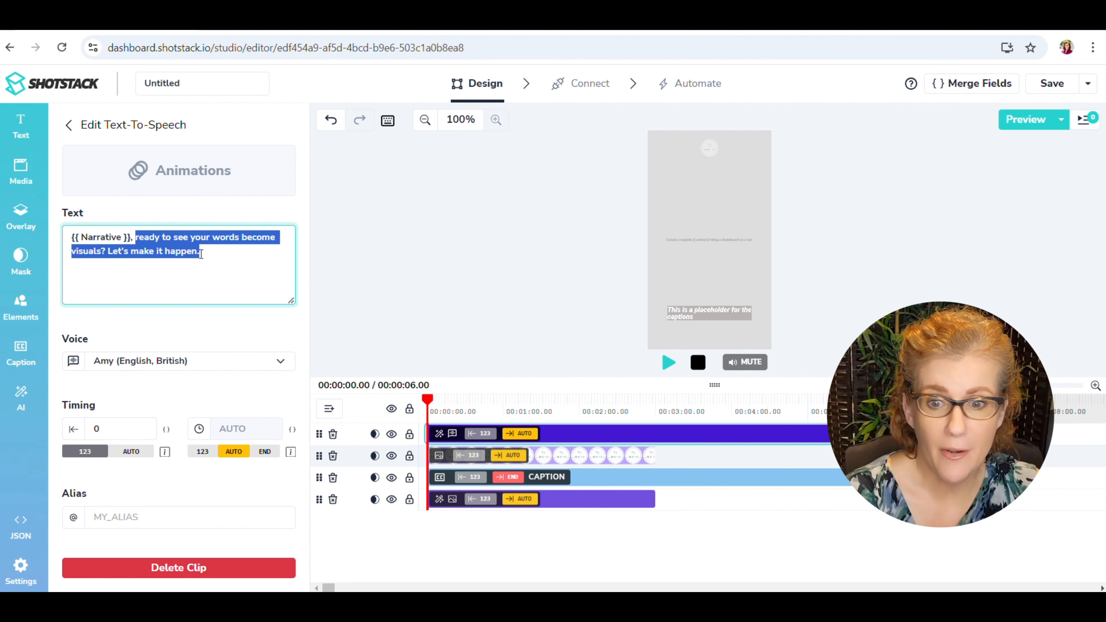
key("BackSpace")
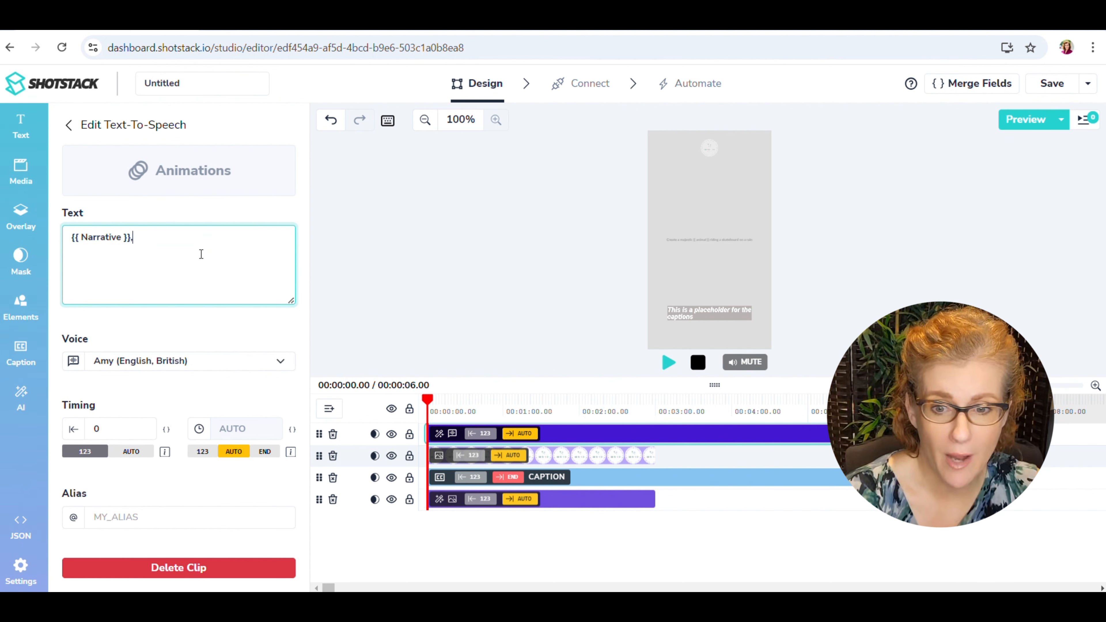
key("BackSpace")
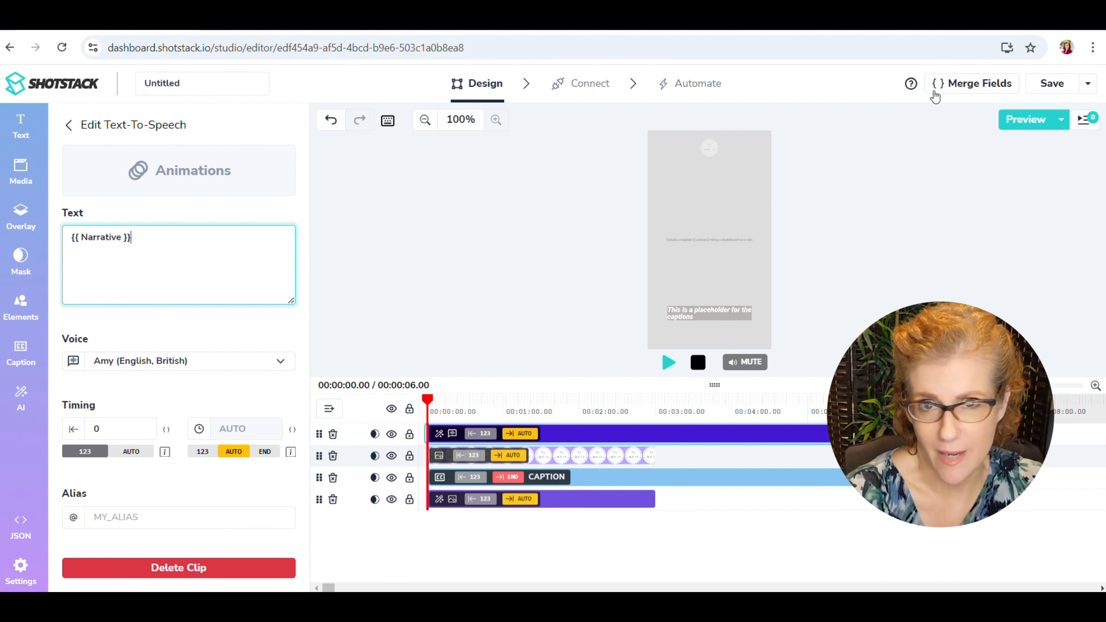
Define a merge field named Narrative with the placeholder value {{ Narrative }}.
left_click(953, 85)
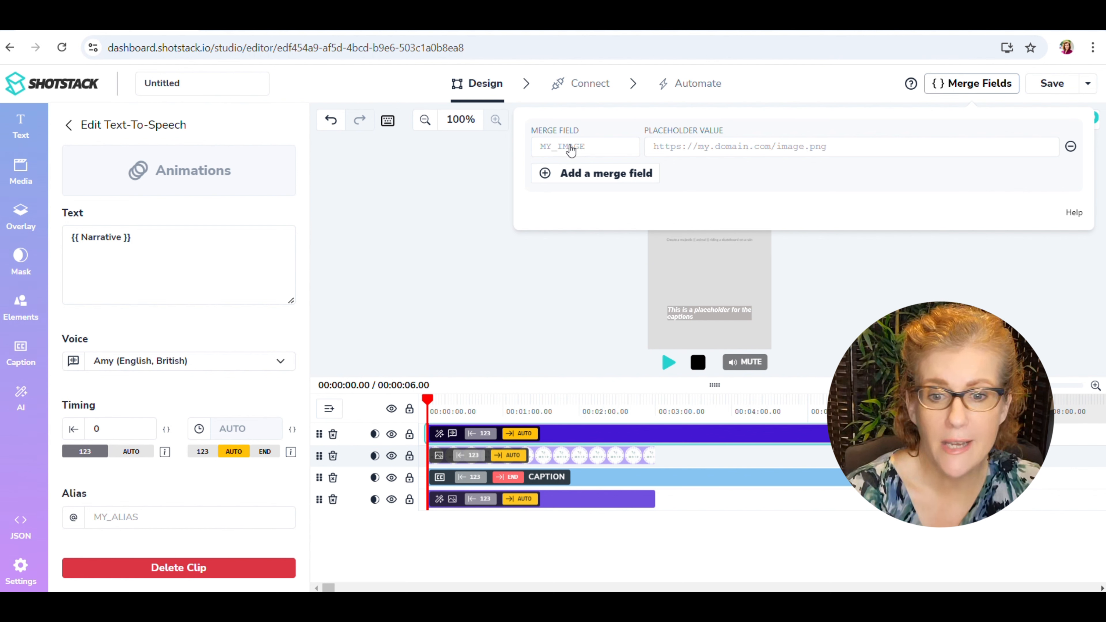
left_click(566, 150)
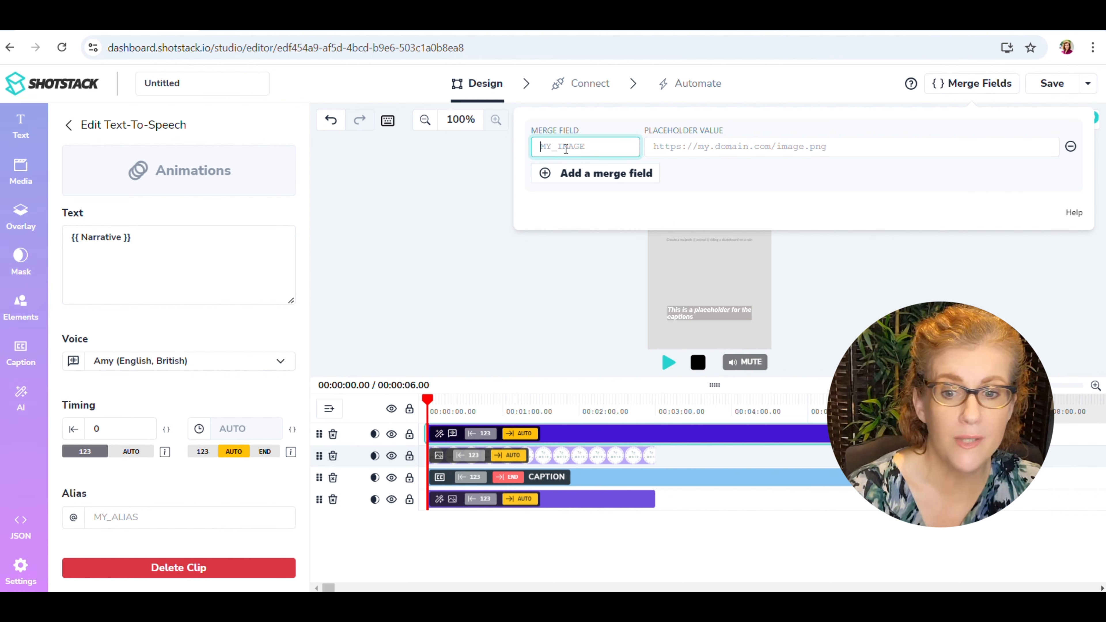
type("Narr")
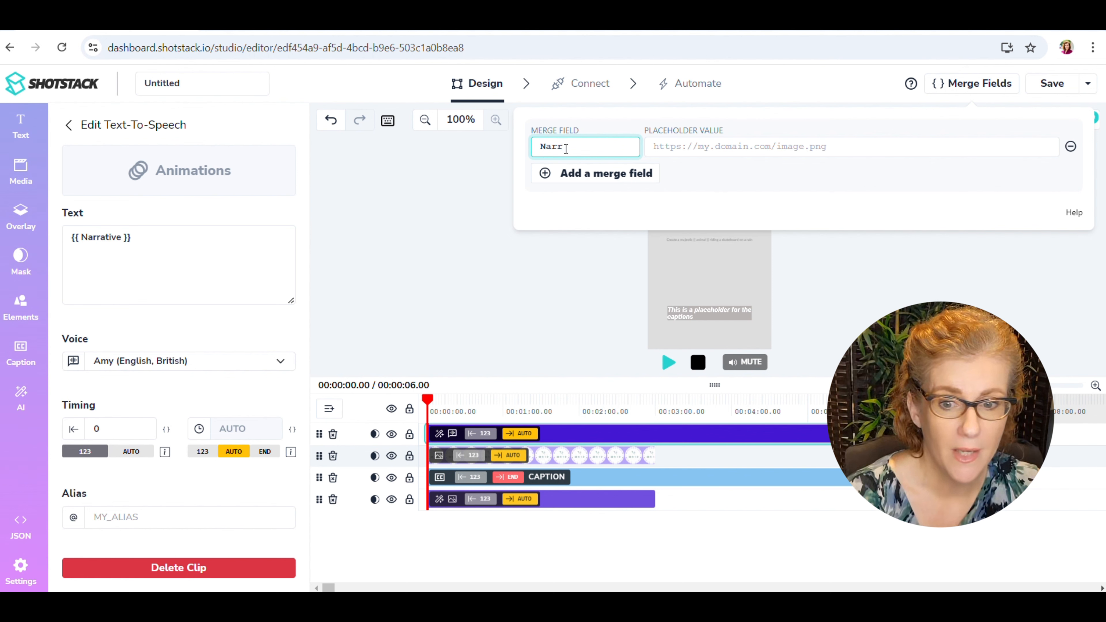
type("ative")
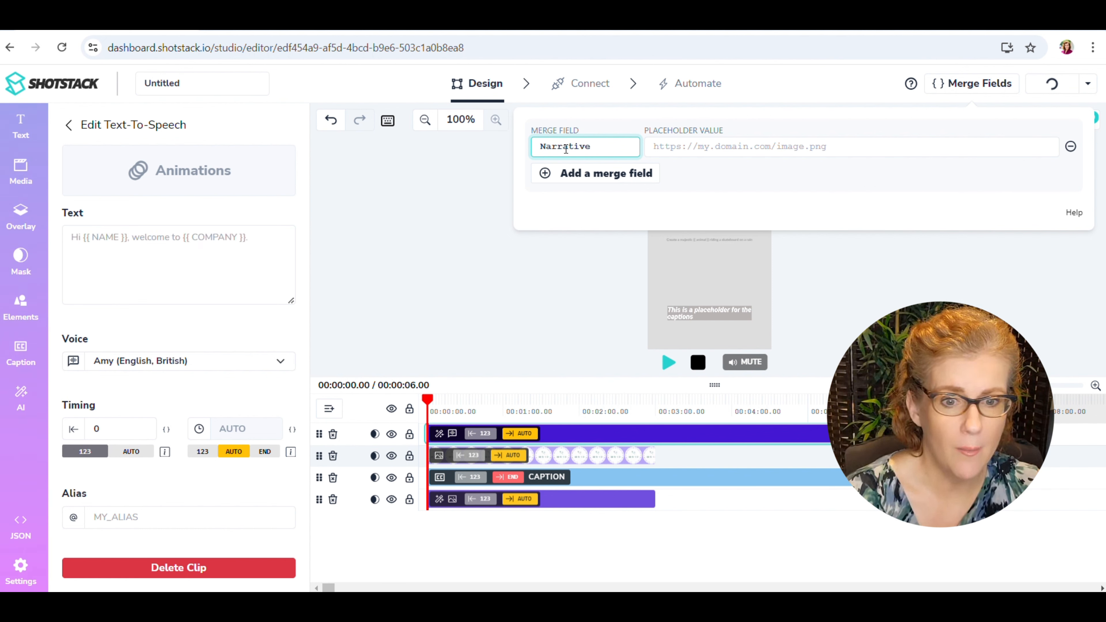
key("Tab")
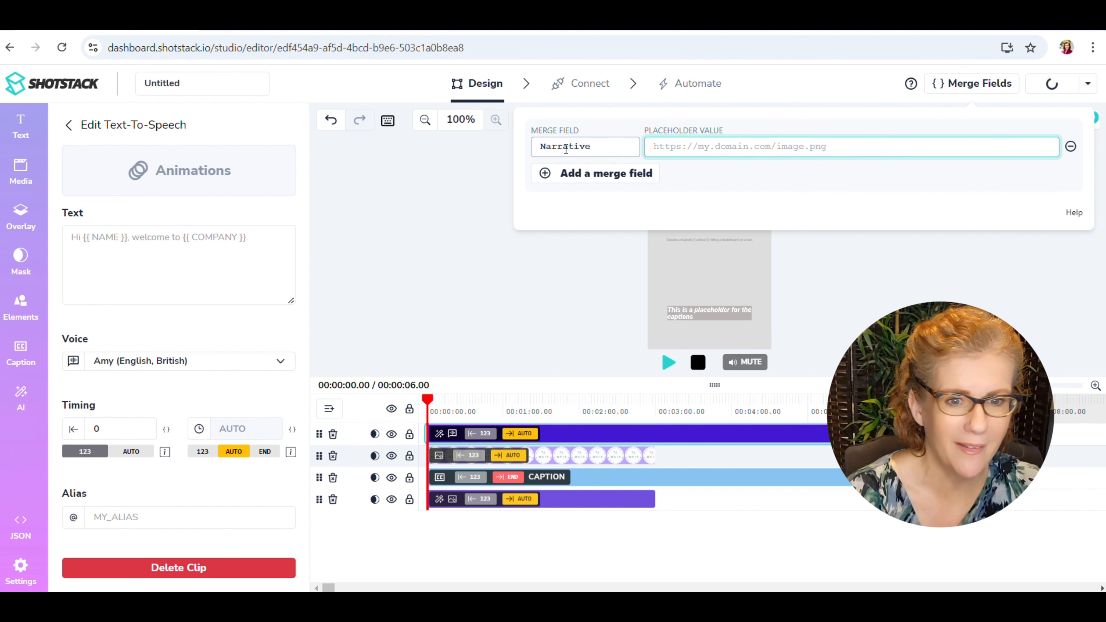
type("{{")
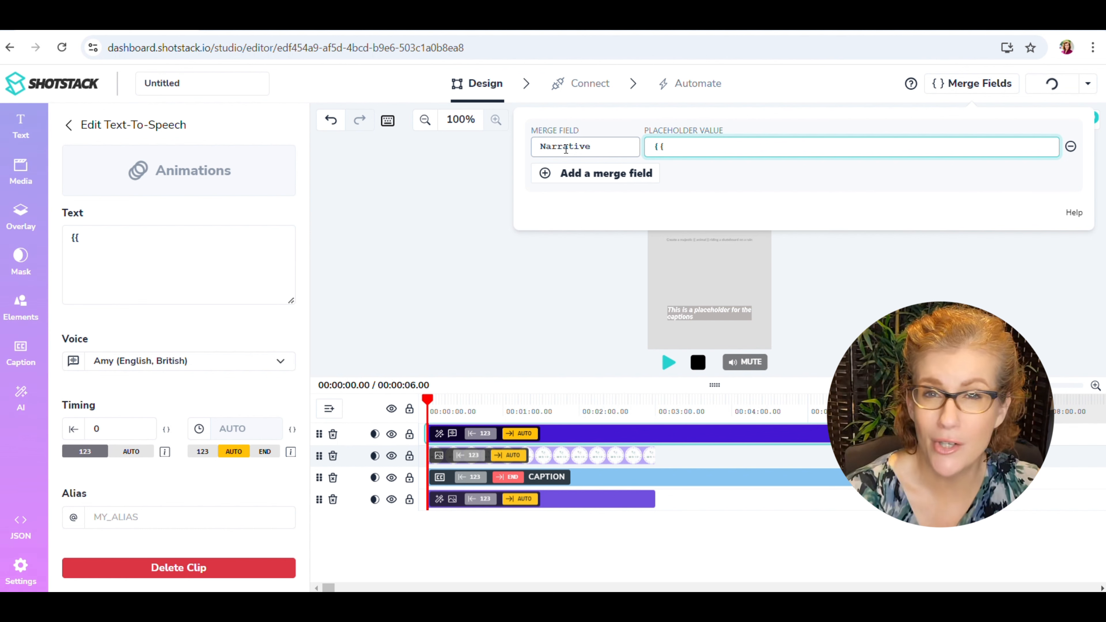
type("Nar")
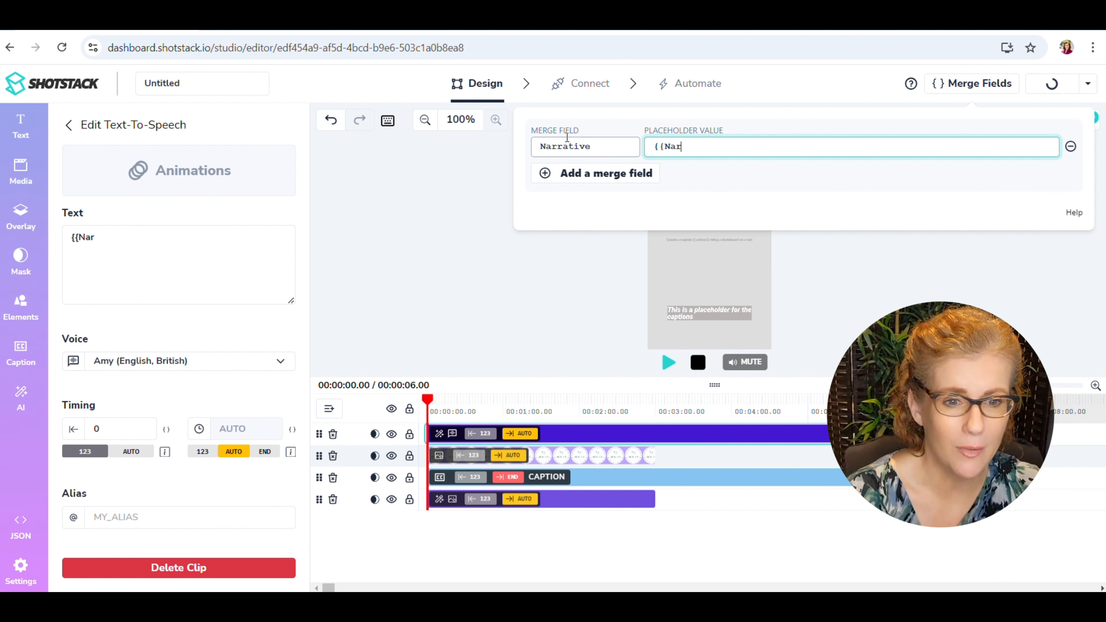
type("r")
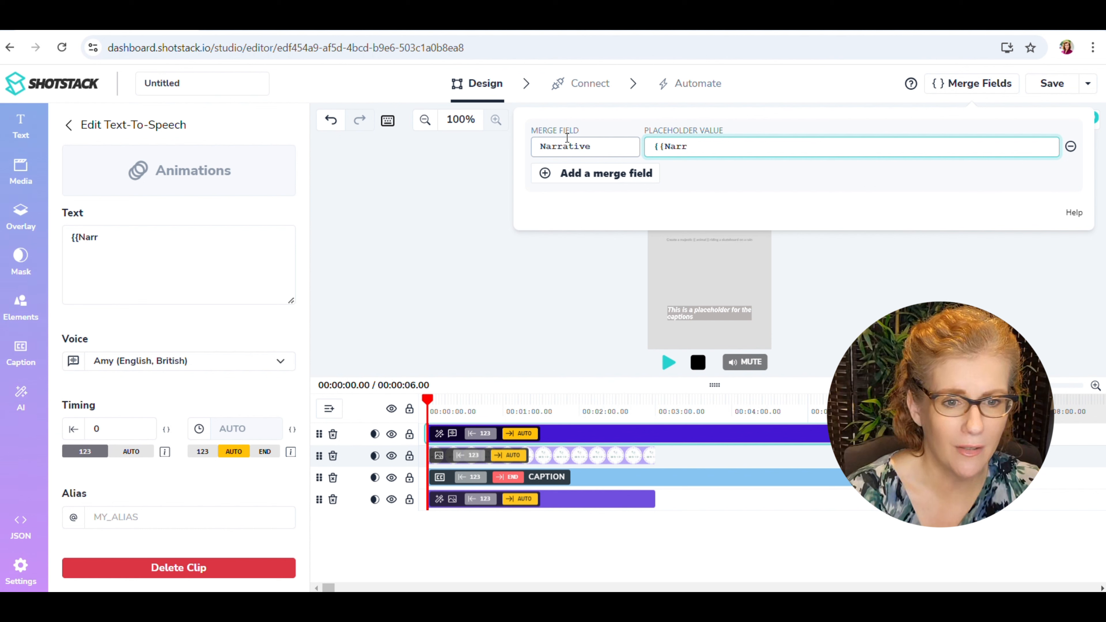
type("ative")
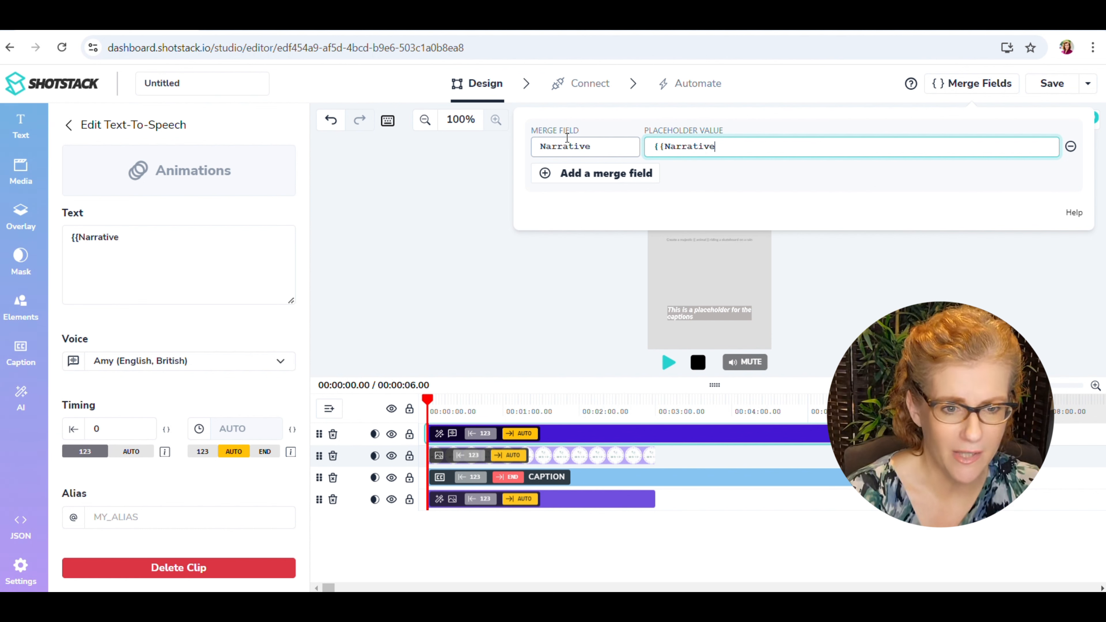
type(" }}")
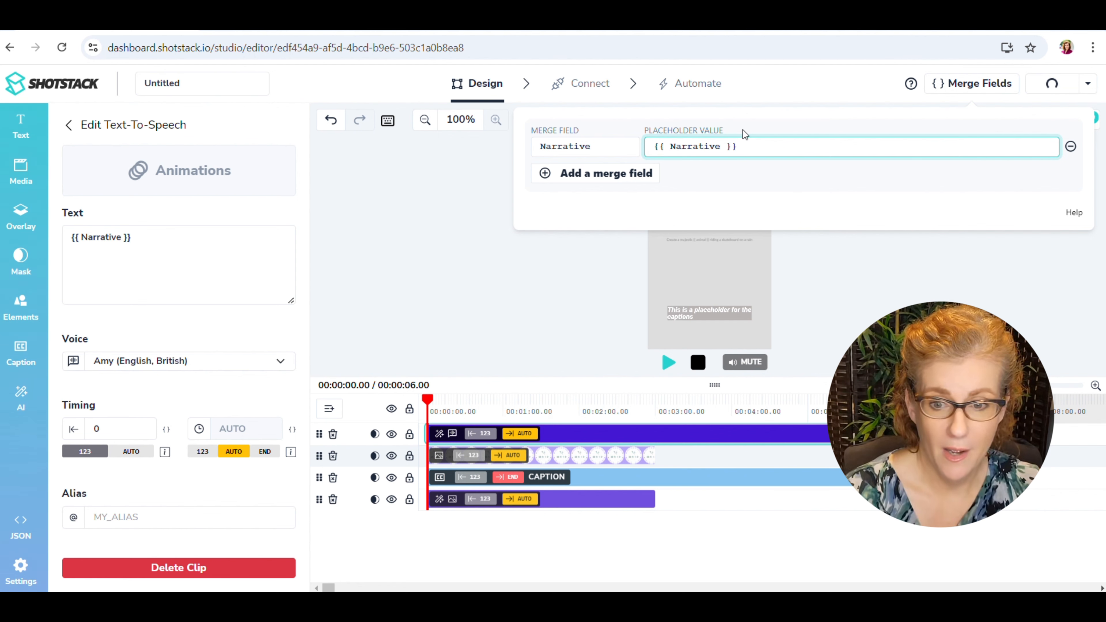
left_click(137, 240)
left_click(148, 253)
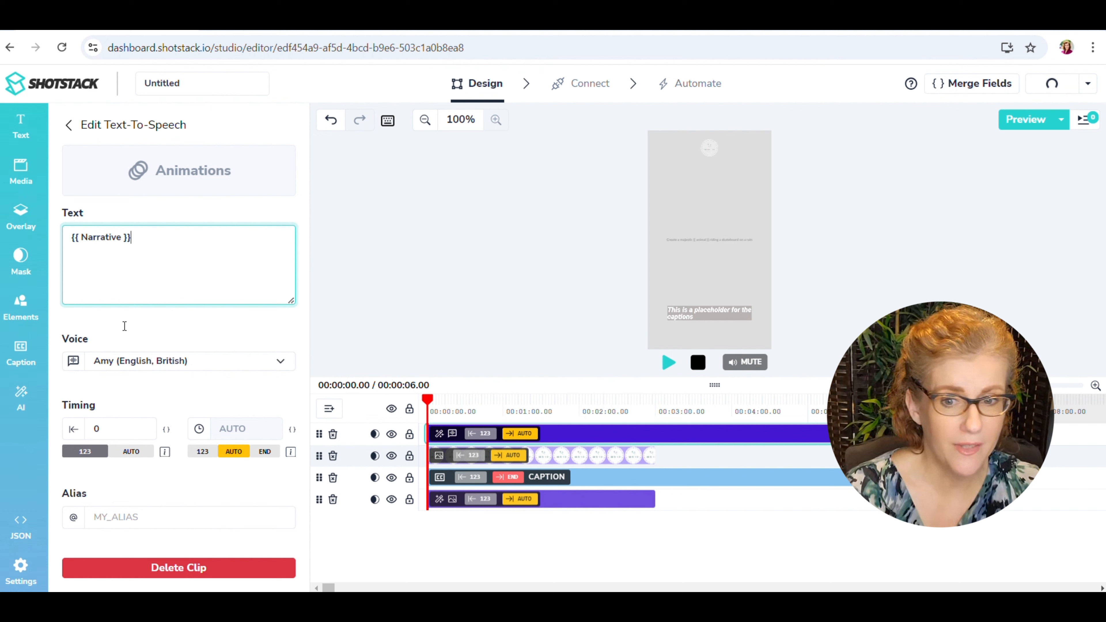
Set the text-to-speech voice to Emma (English, British).
left_click(171, 362)
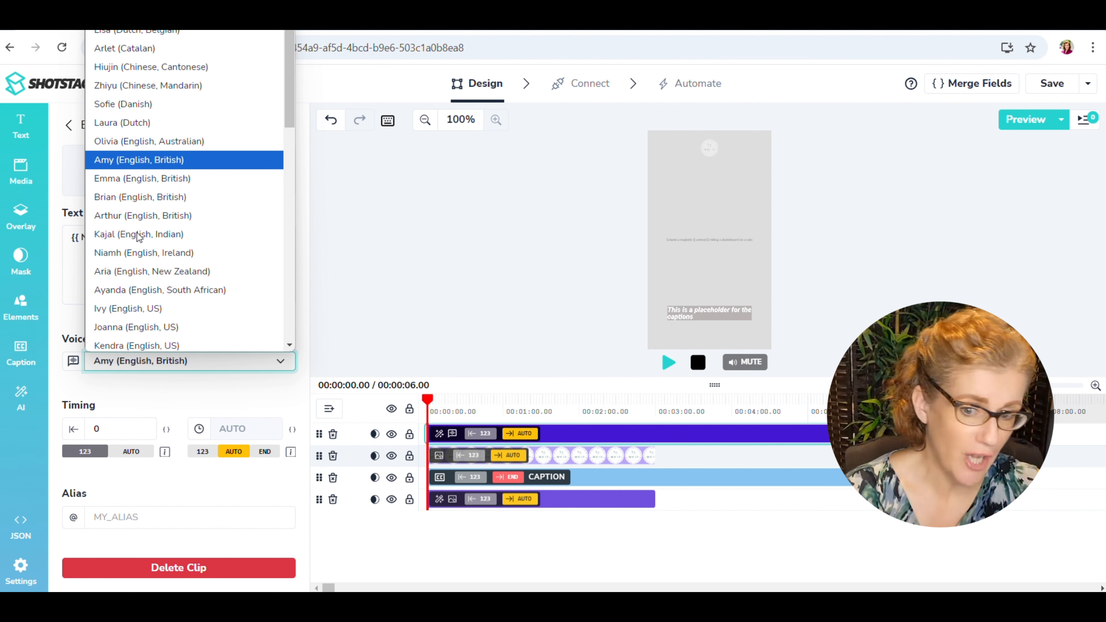
left_click(112, 181)
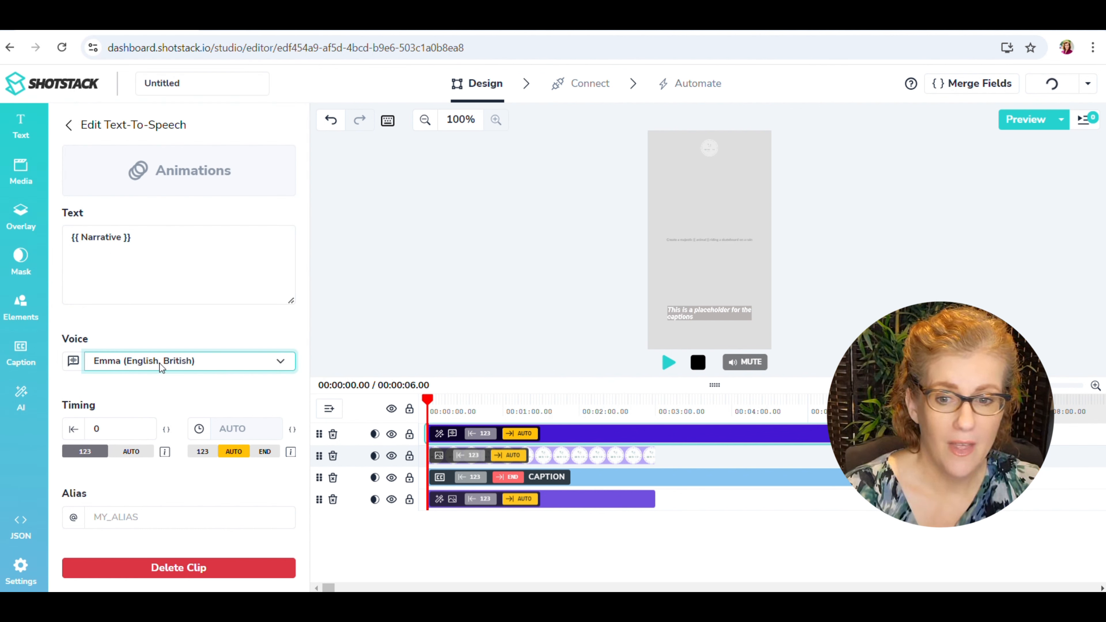
left_click(73, 365)
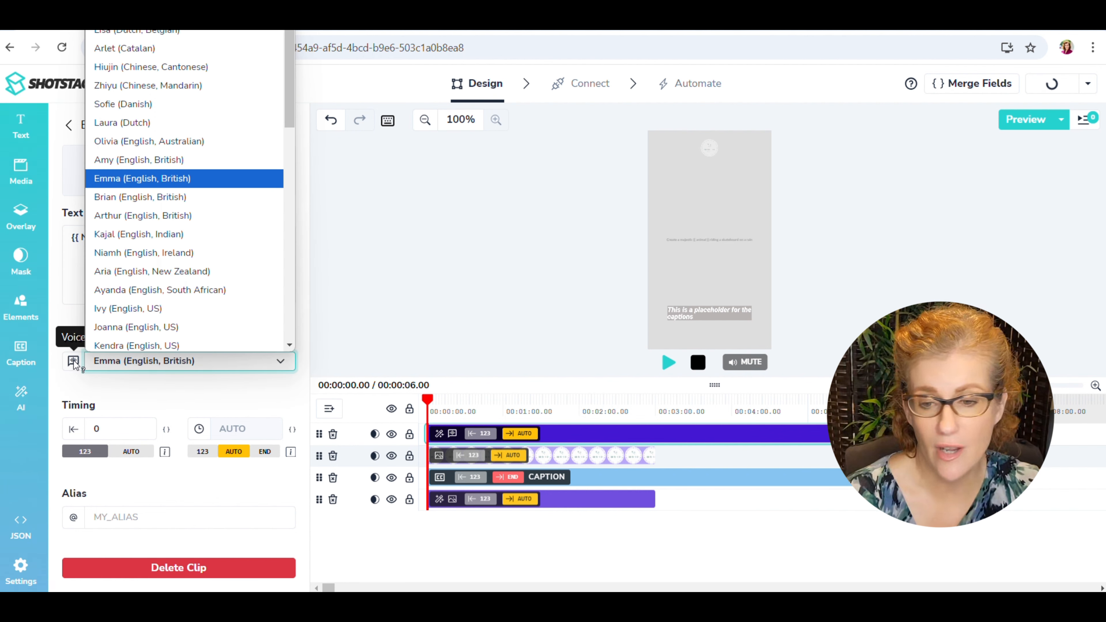
left_click(134, 224)
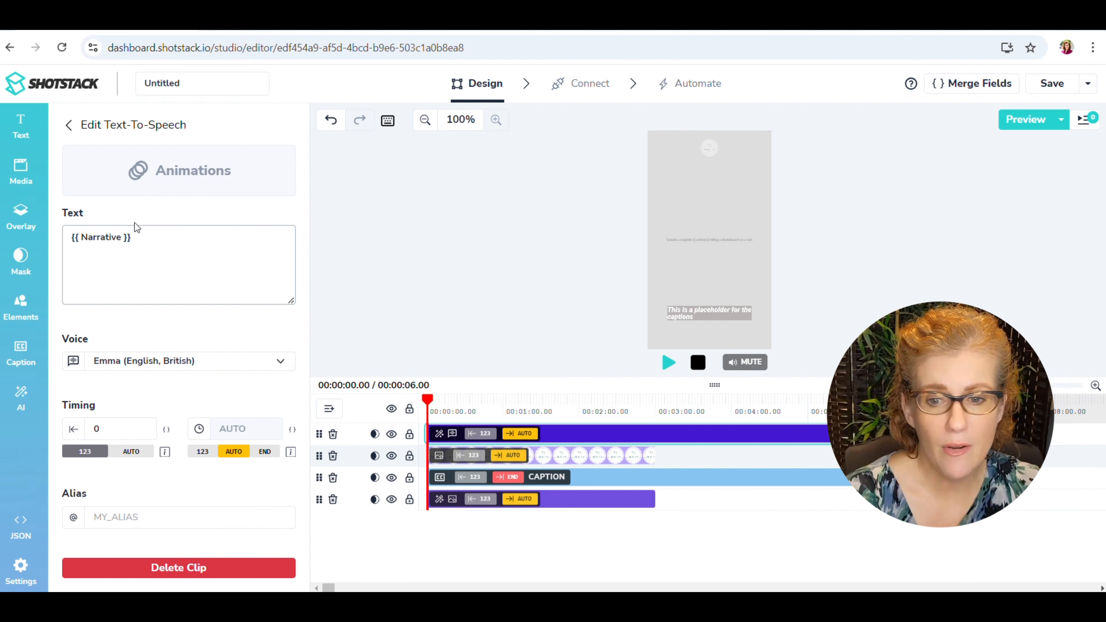
Change the text-to-speech voice to Joey (English, US).
left_click(146, 359)
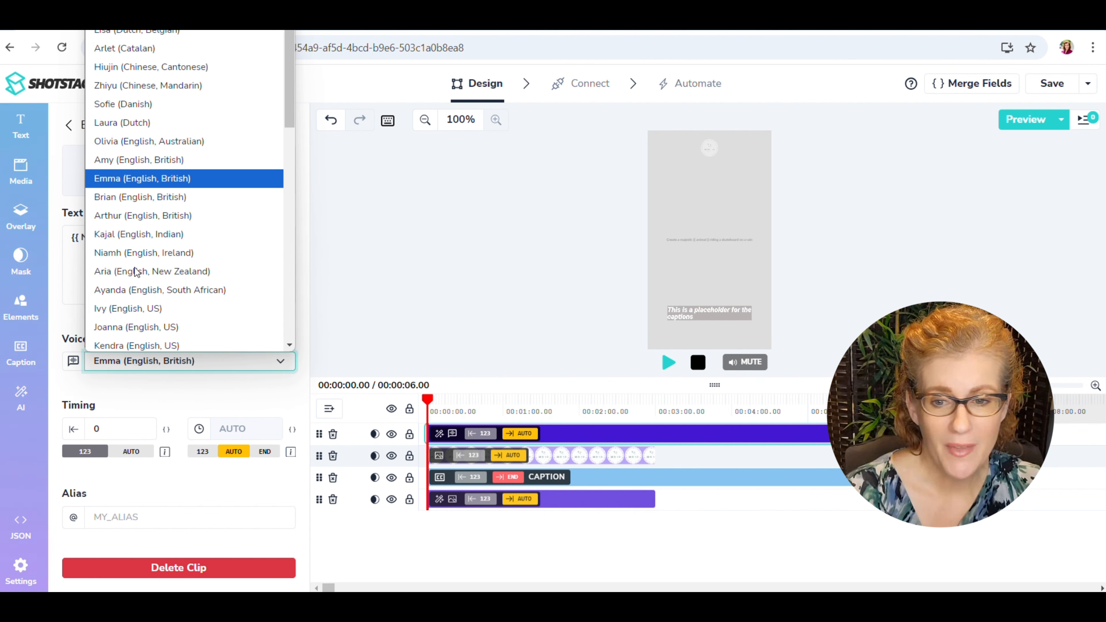
scroll(136, 272, "down", 3)
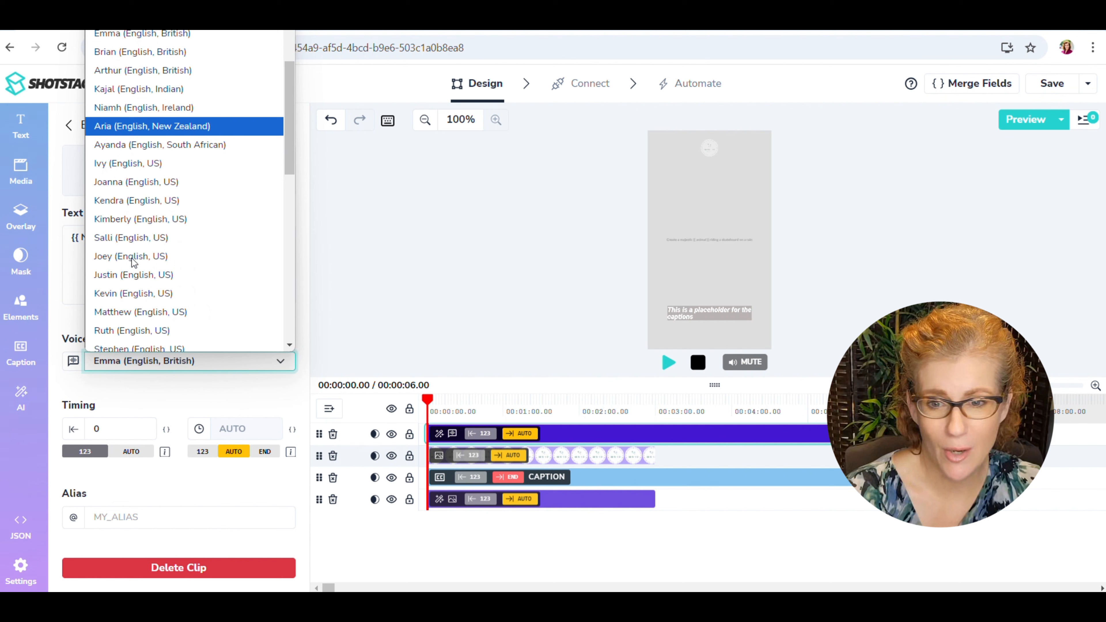
scroll(127, 263, "down", 3)
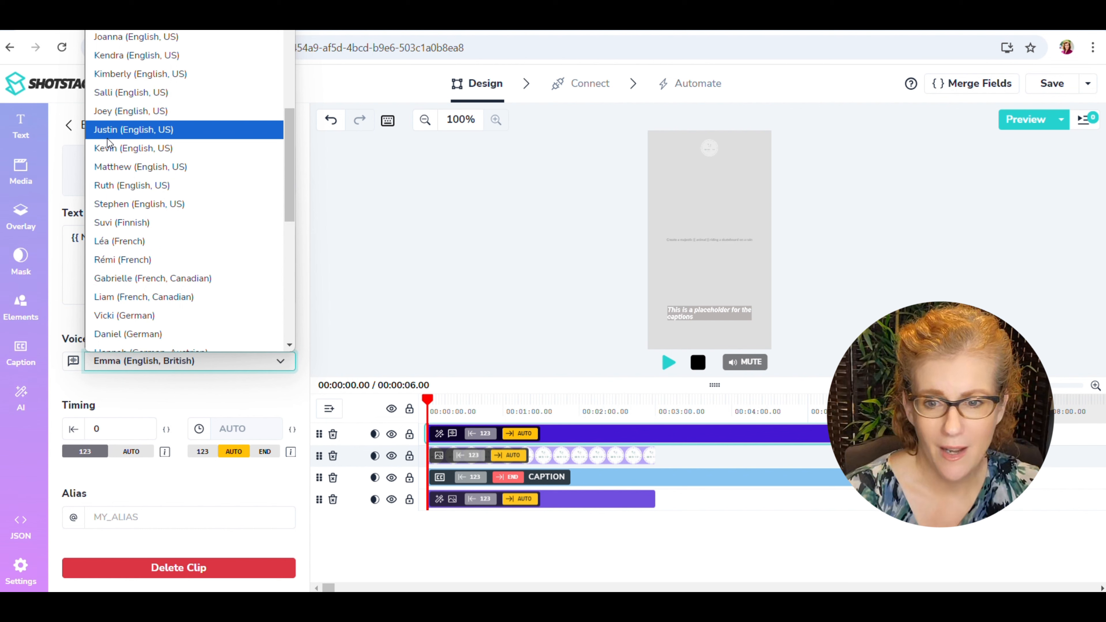
left_click(122, 112)
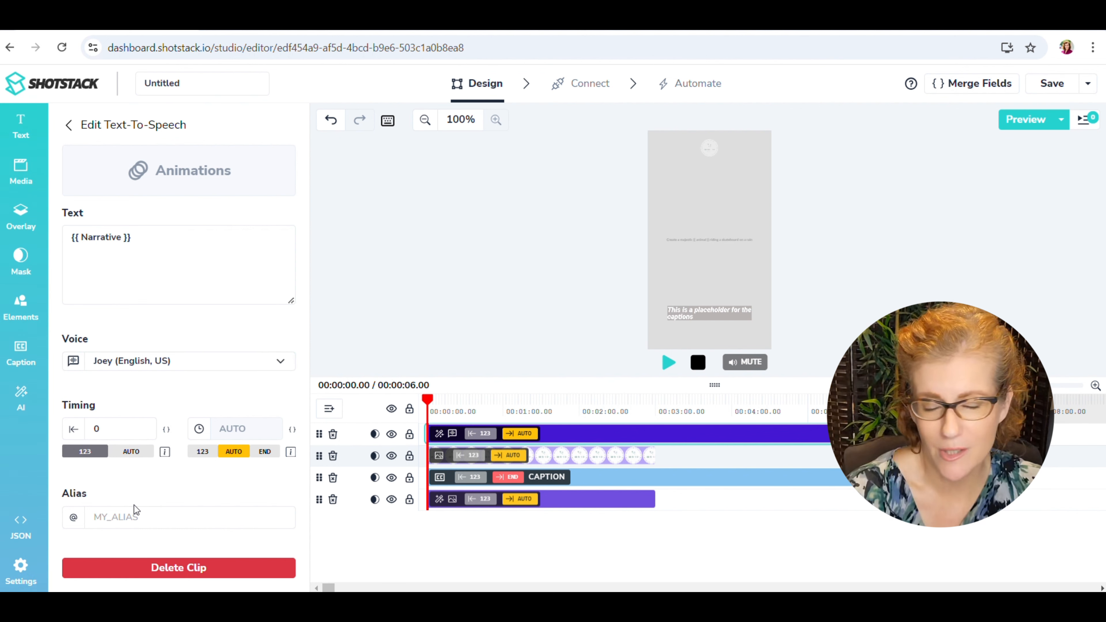
Give the text-to-speech clip the alias My_Narrative.
left_click(131, 518)
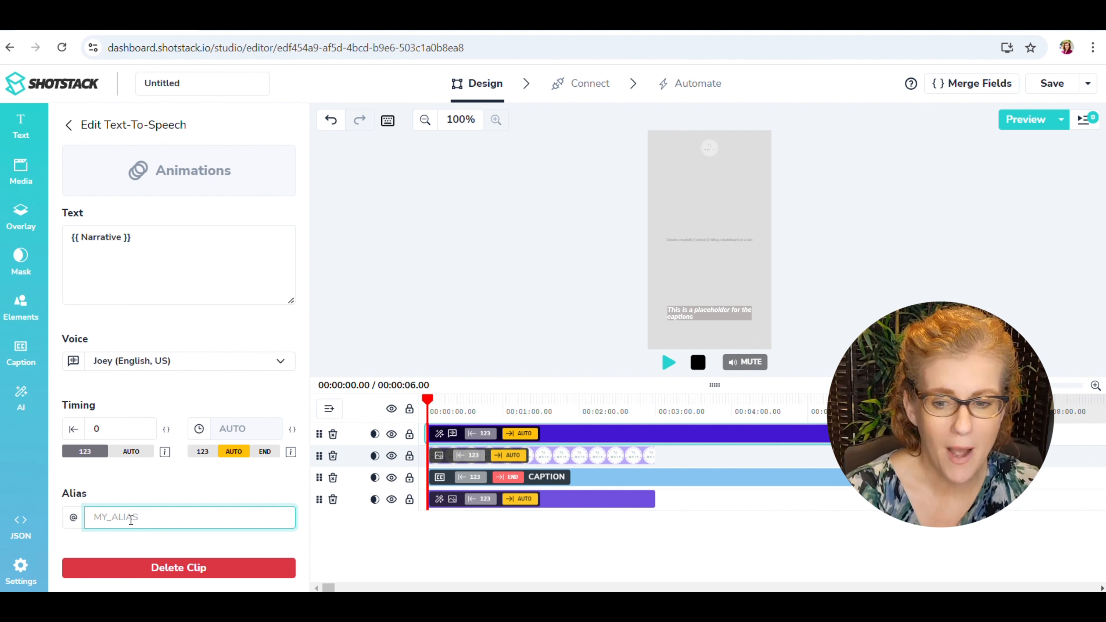
type("My_Narrati")
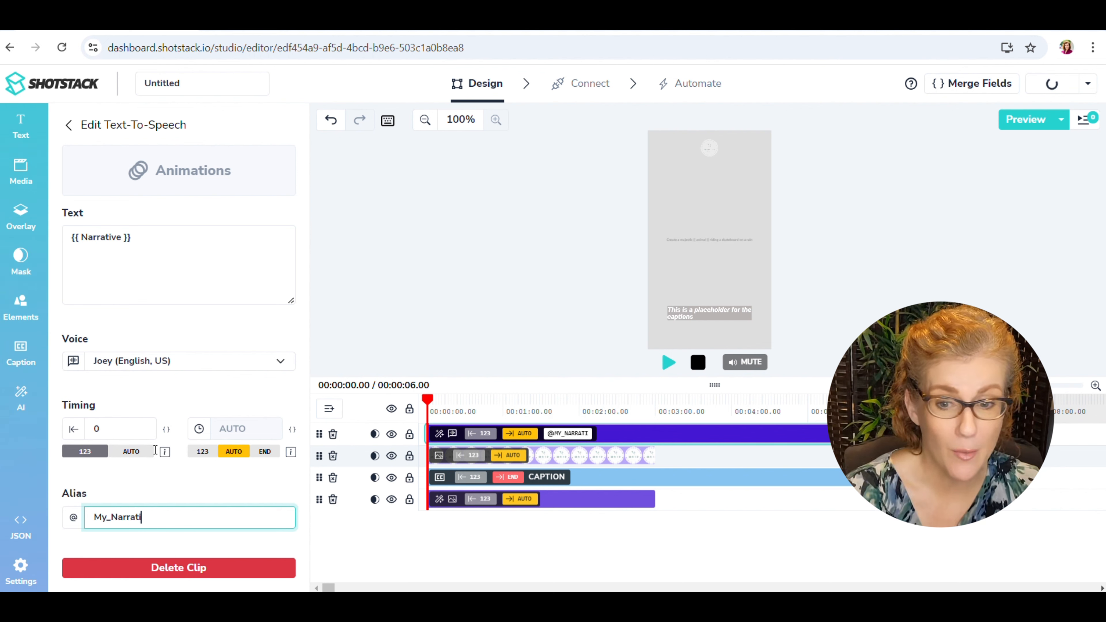
type("ve")
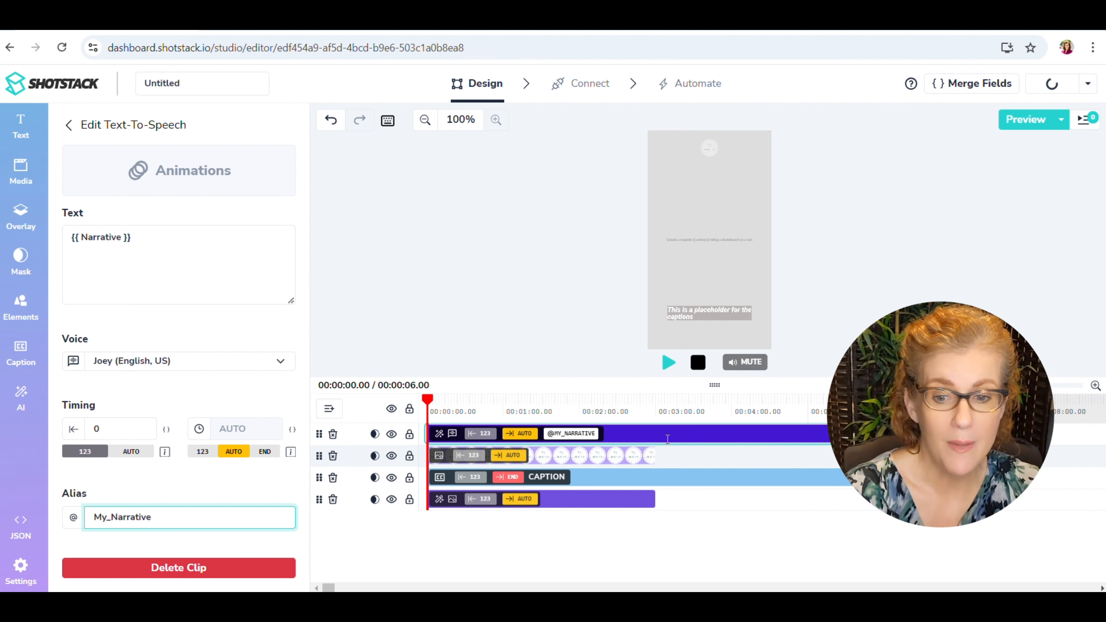
Link the caption clip to the My_Narrative alias as its source.
left_click(610, 478)
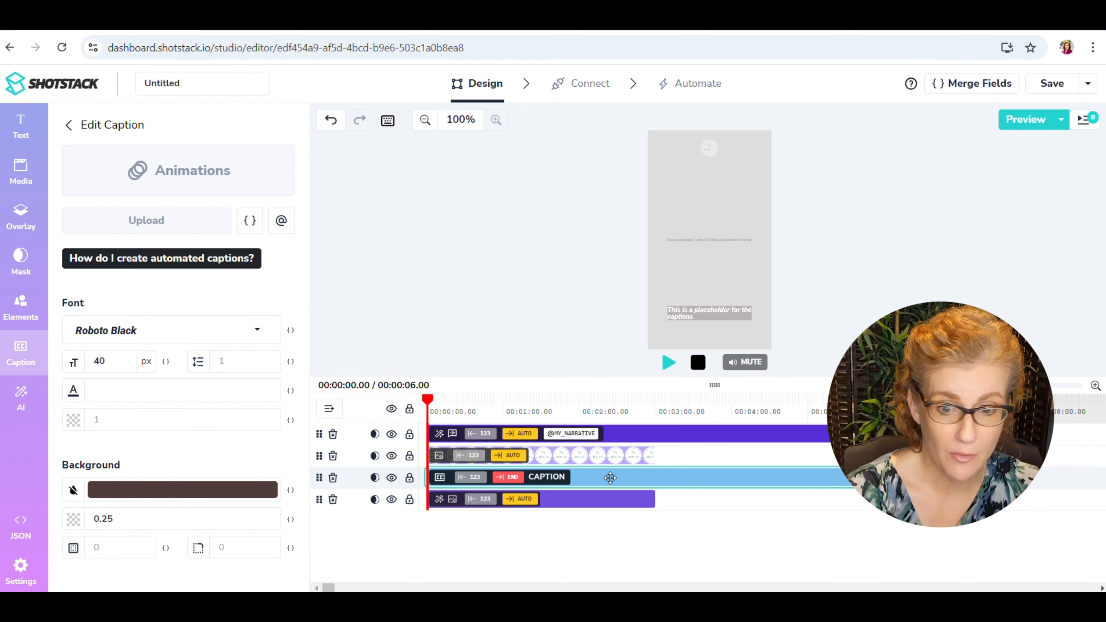
left_click(281, 222)
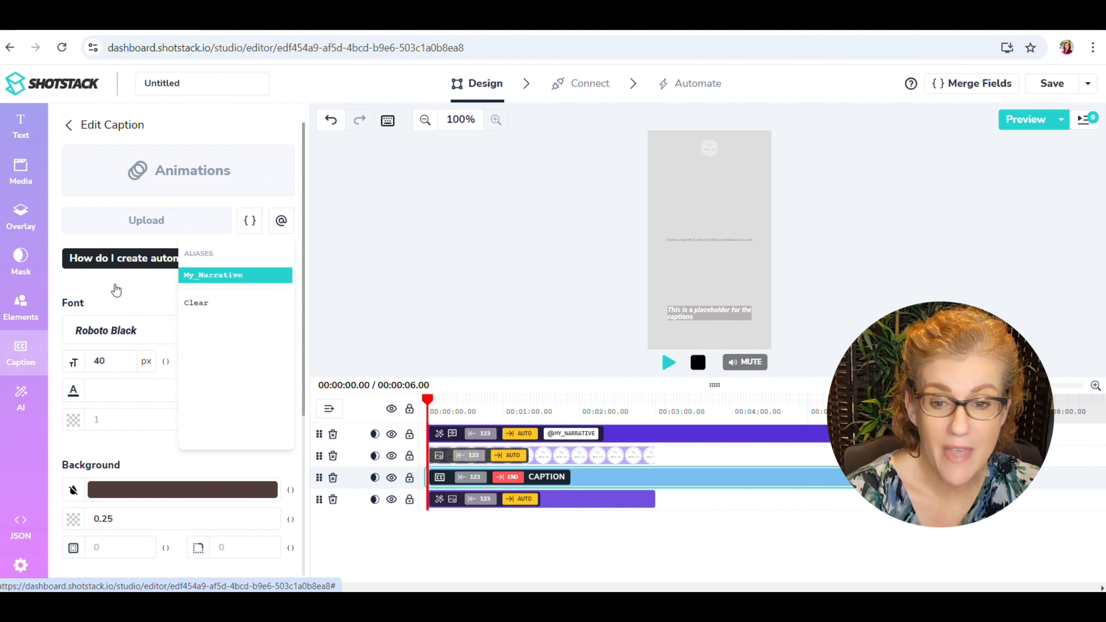
left_click(122, 294)
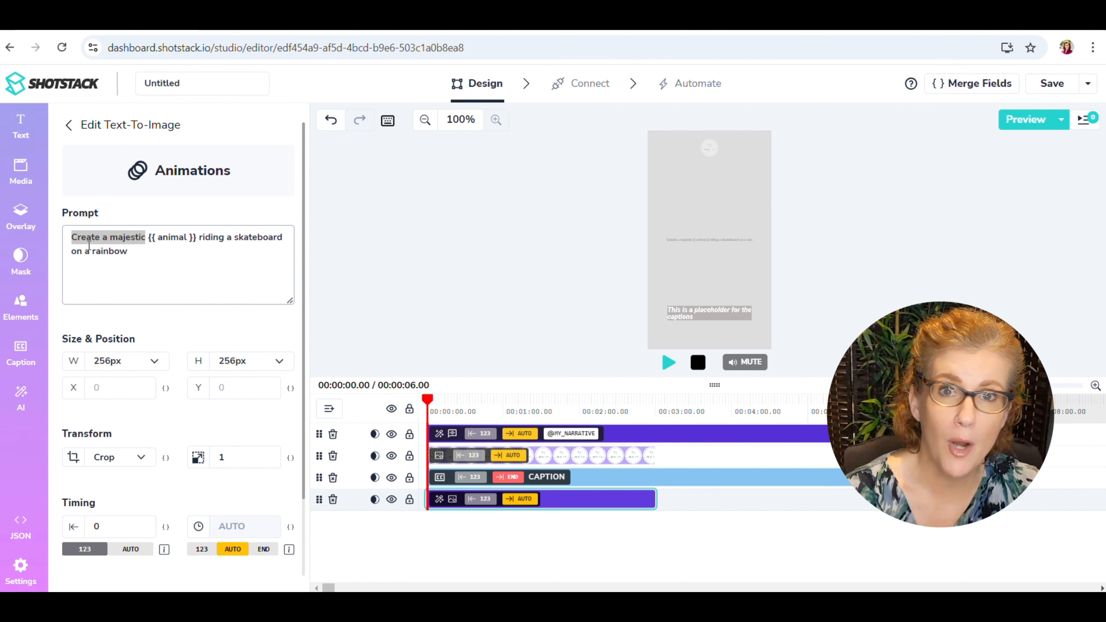
Replace the text-to-image prompt with only the merge field {{ image_prompt }}, removing the sample wording around it.
left_click(96, 237)
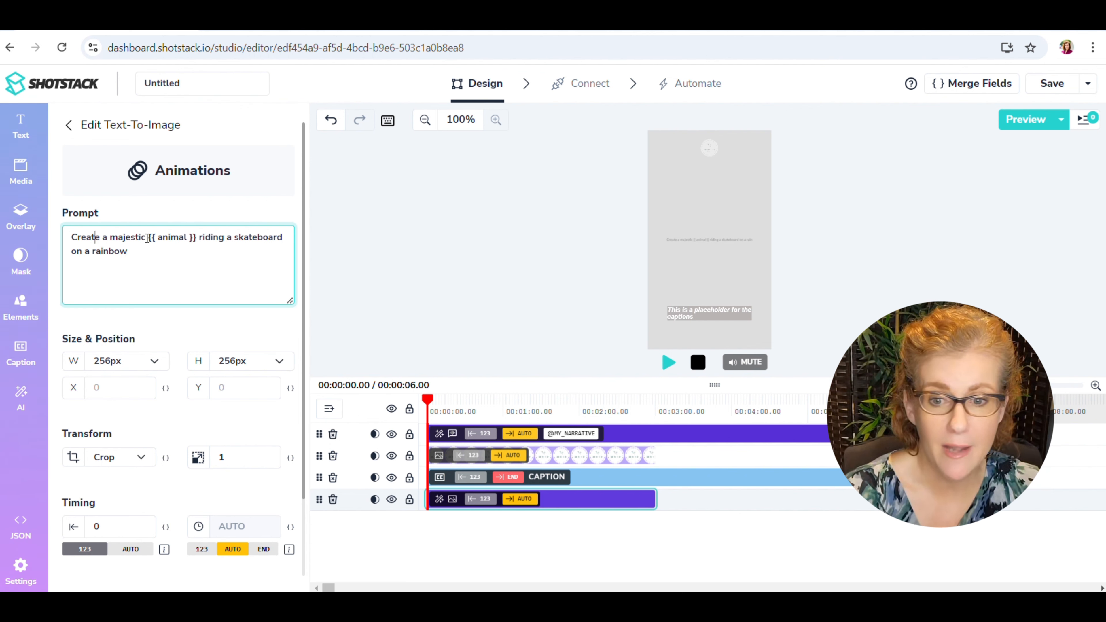
left_click_drag(72, 237, 147, 238)
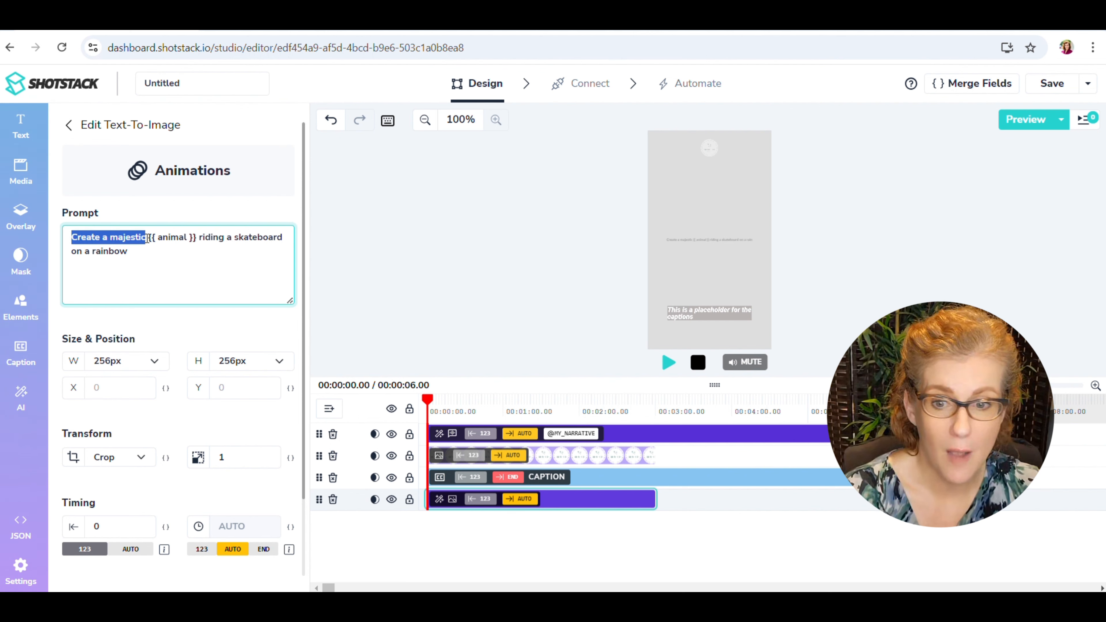
key("BackSpace")
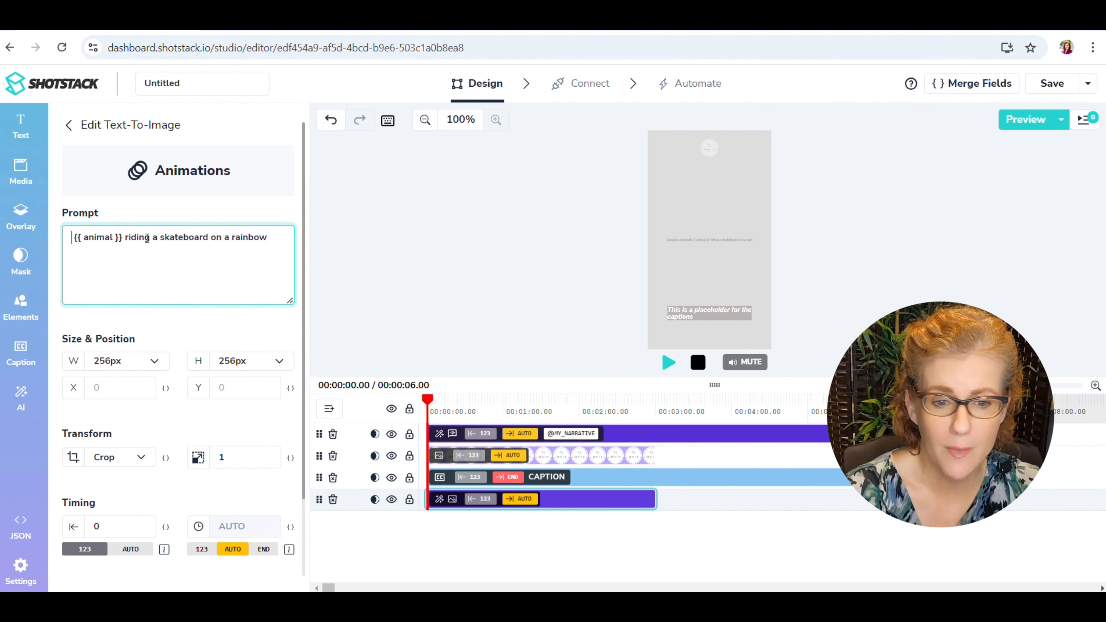
left_click_drag(126, 238, 284, 239)
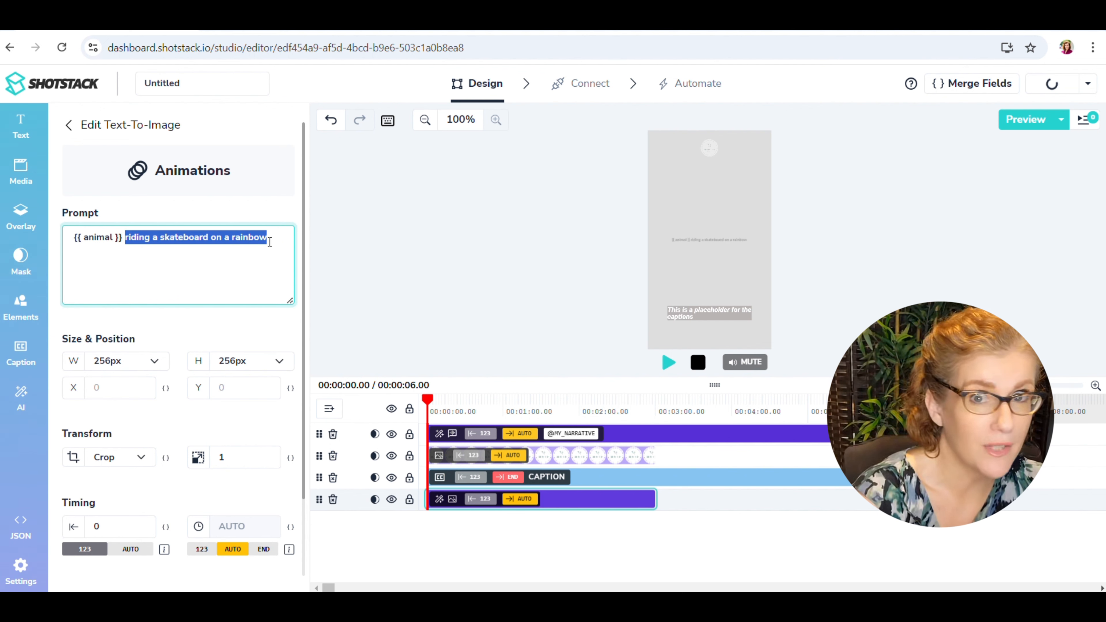
key("BackSpace")
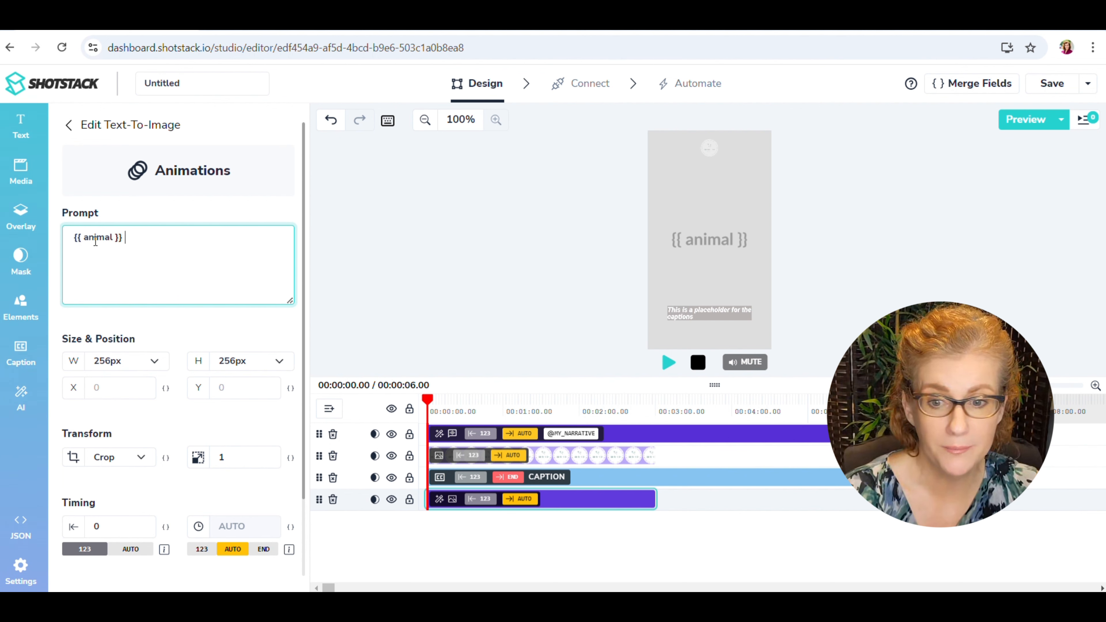
double_click(95, 238)
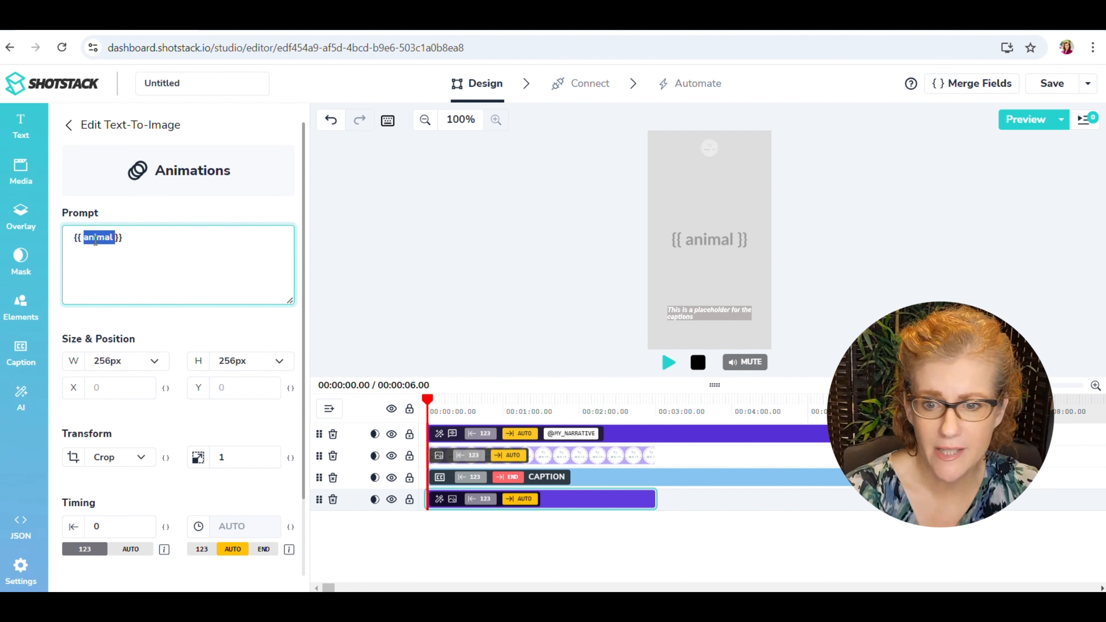
type("image")
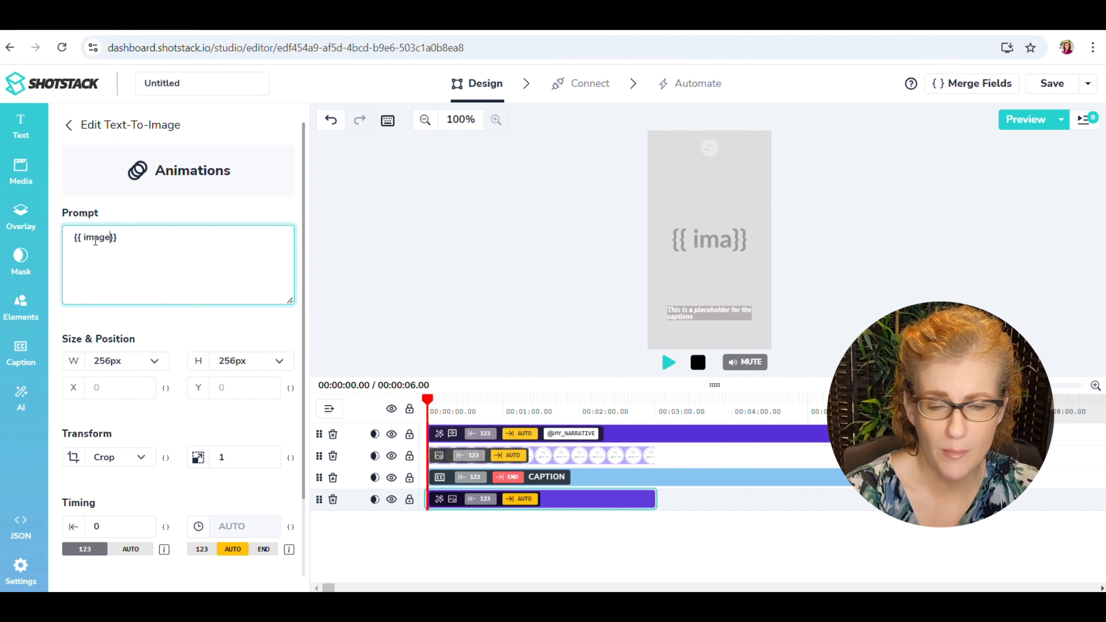
type("_prompt")
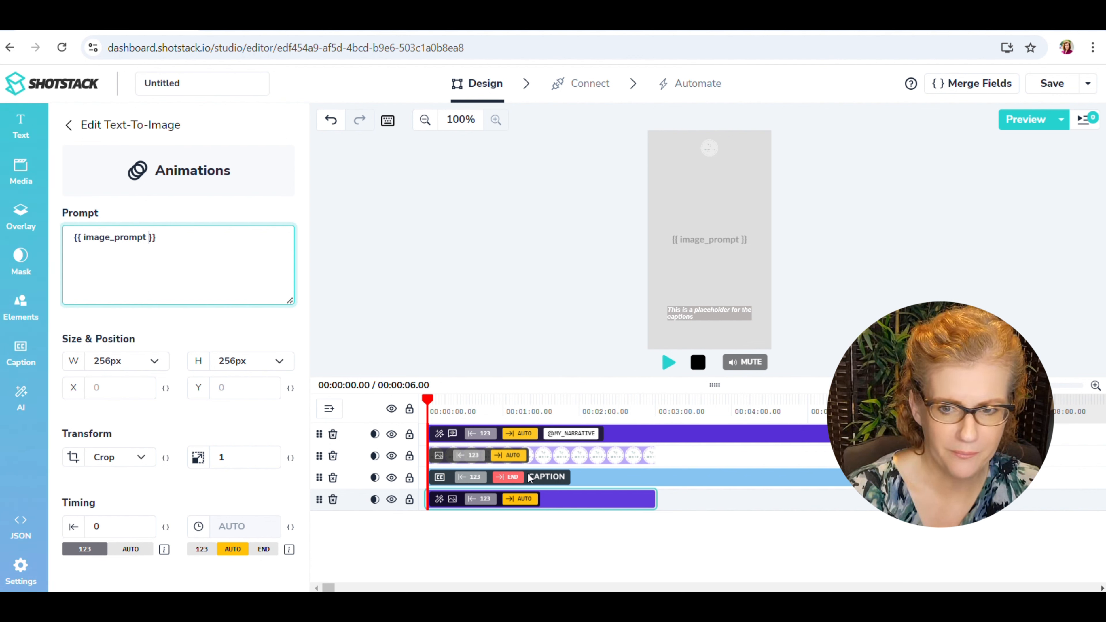
Open the media upload by URL, and copy the Background music link from cell F2 of the Dog Thoughts Google Sheet.
left_click(22, 174)
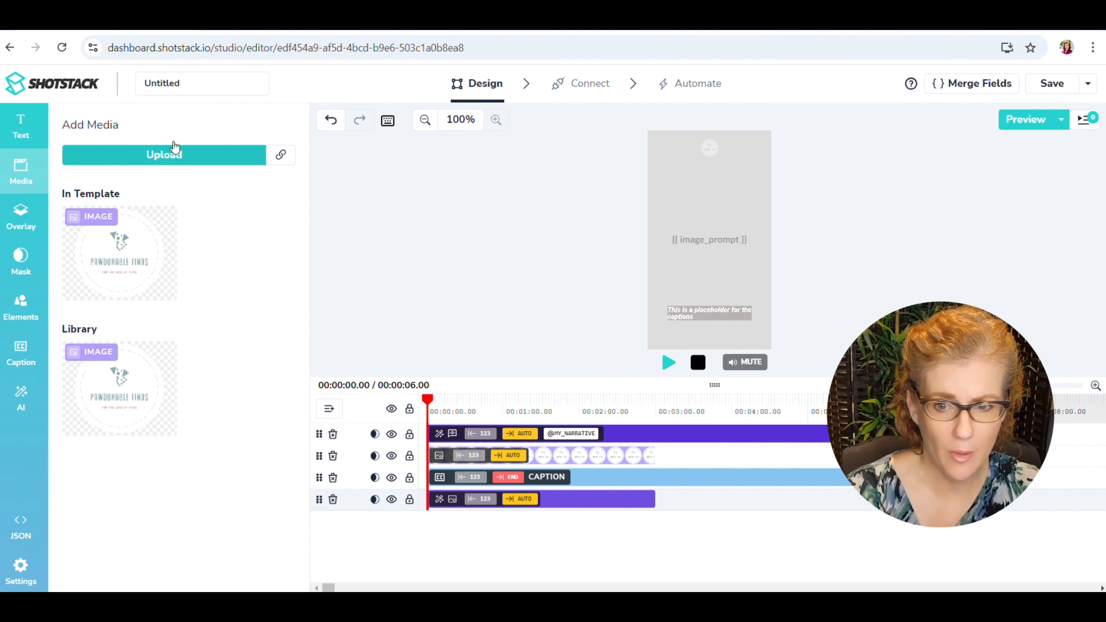
left_click(282, 157)
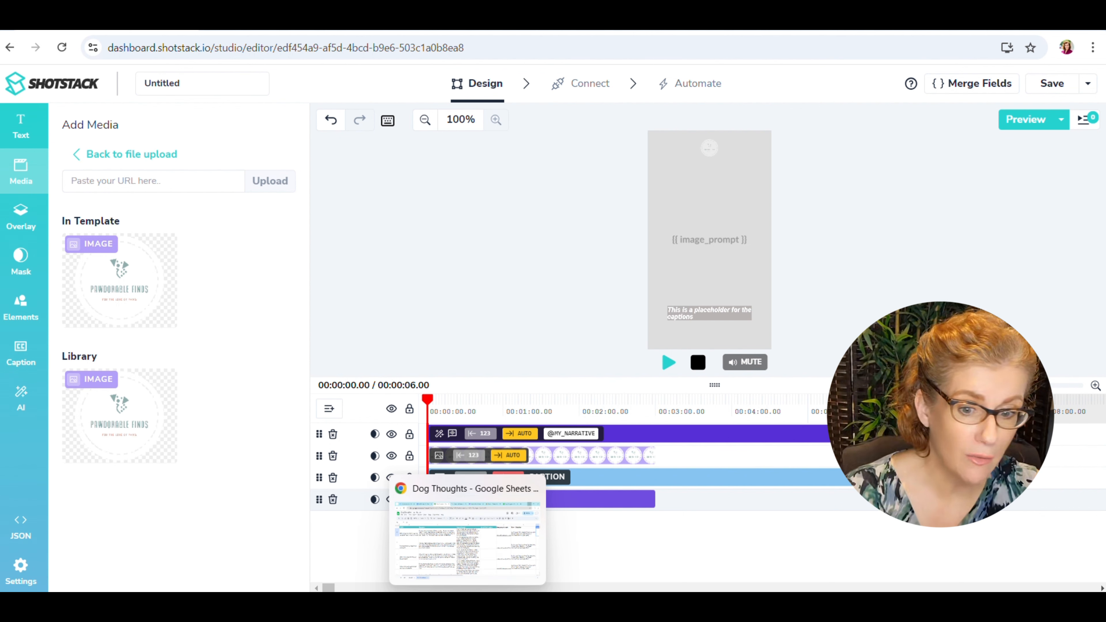
mouse_move(499, 607)
mouse_move(436, 606)
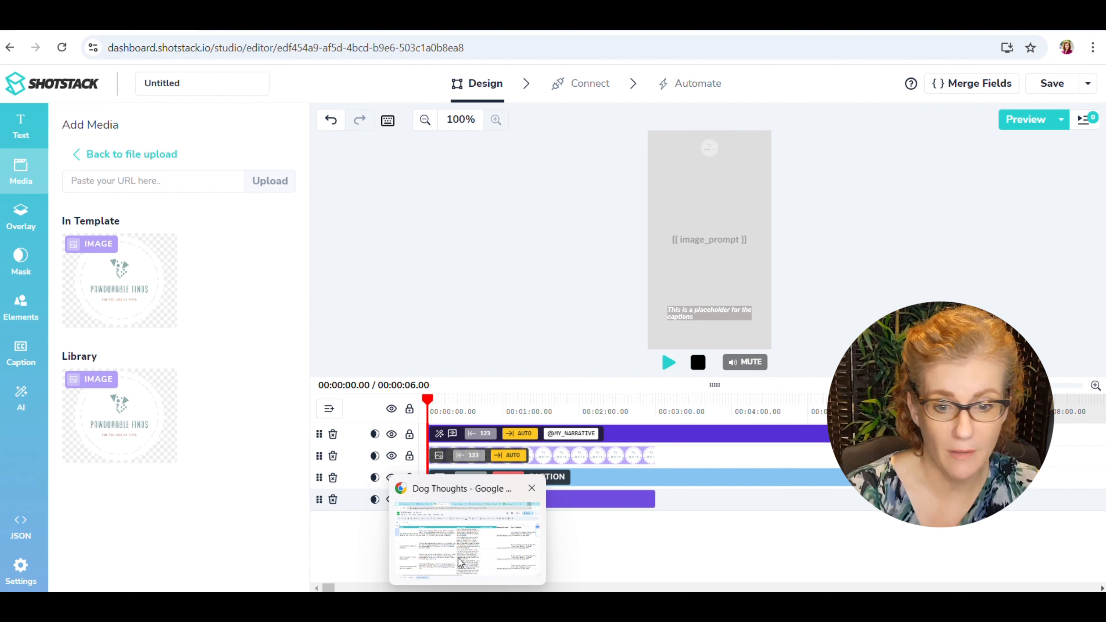
left_click(466, 536)
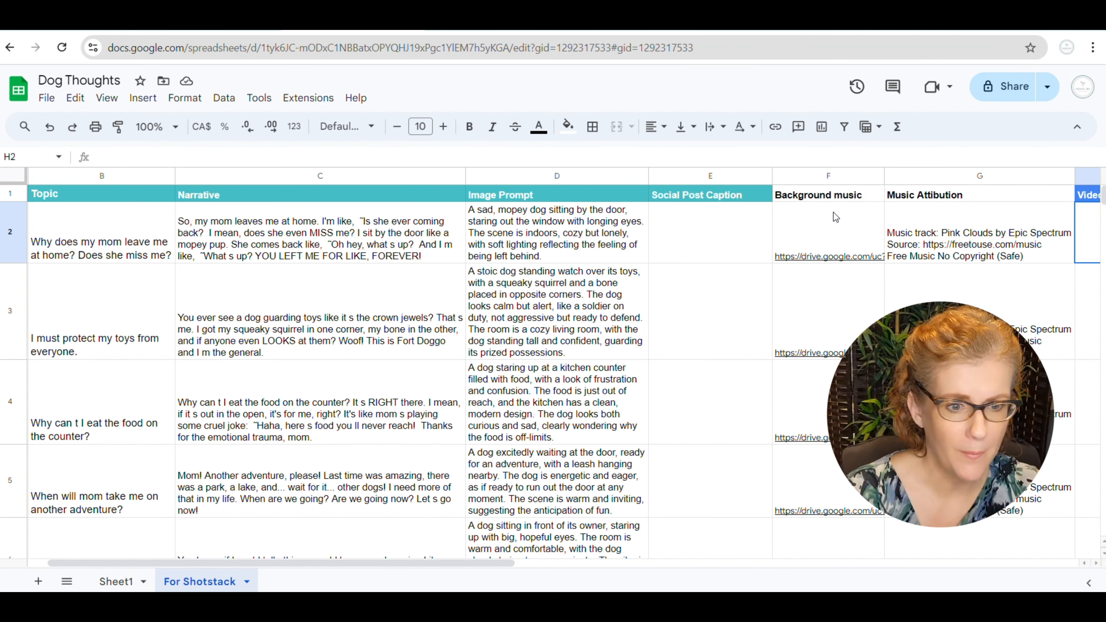
left_click(824, 235)
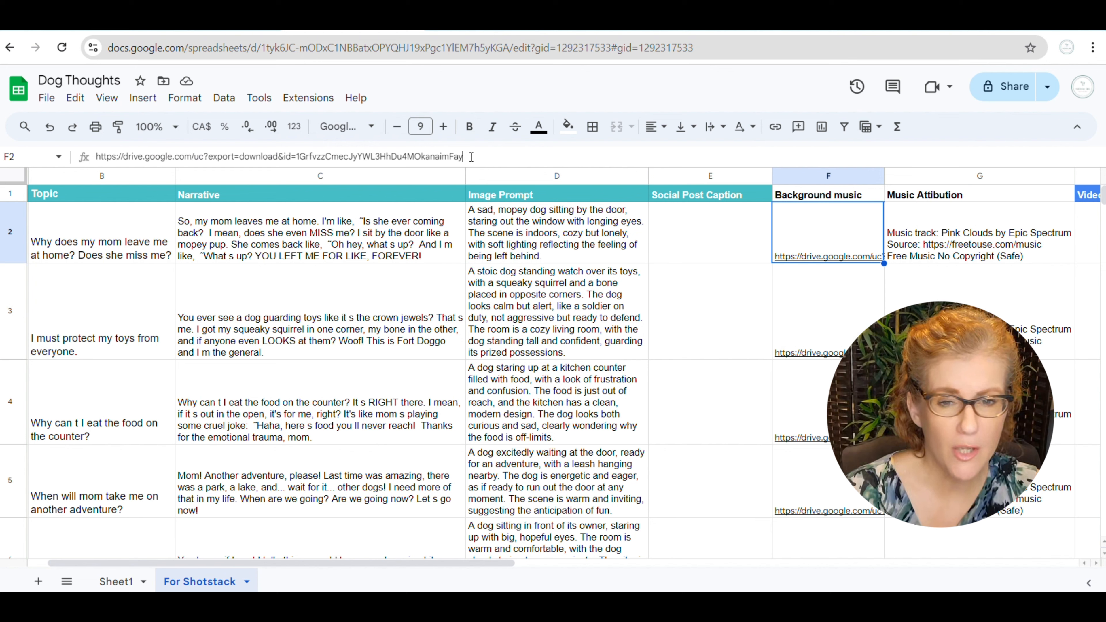
left_click_drag(471, 157, 99, 139)
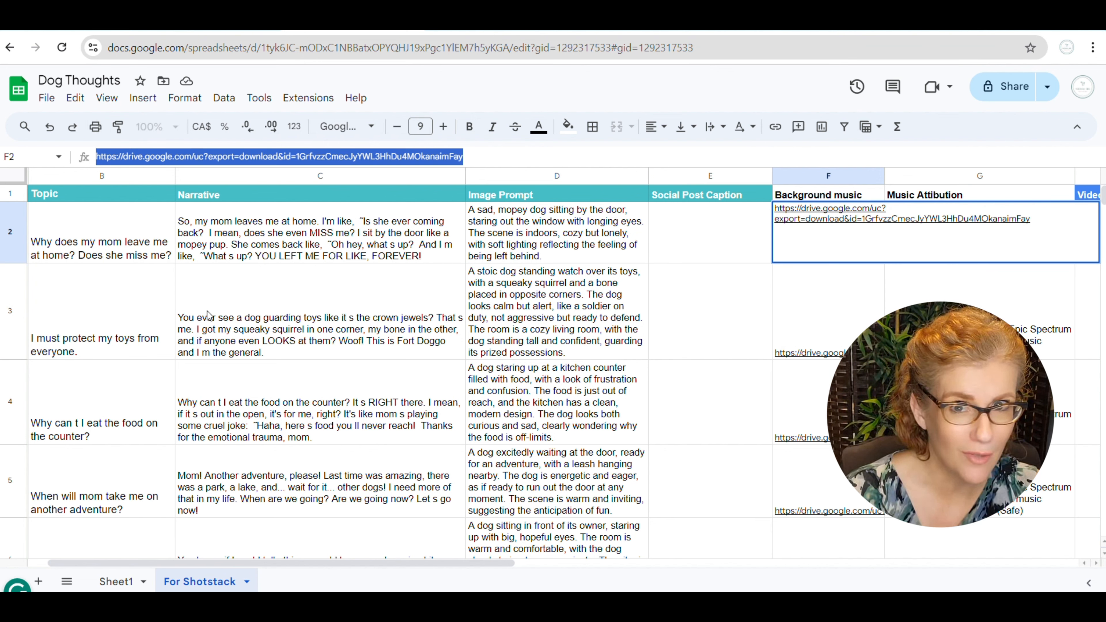
Back in Shotstack, upload the copied background music link as media and add the audio to the timeline.
mouse_move(436, 603)
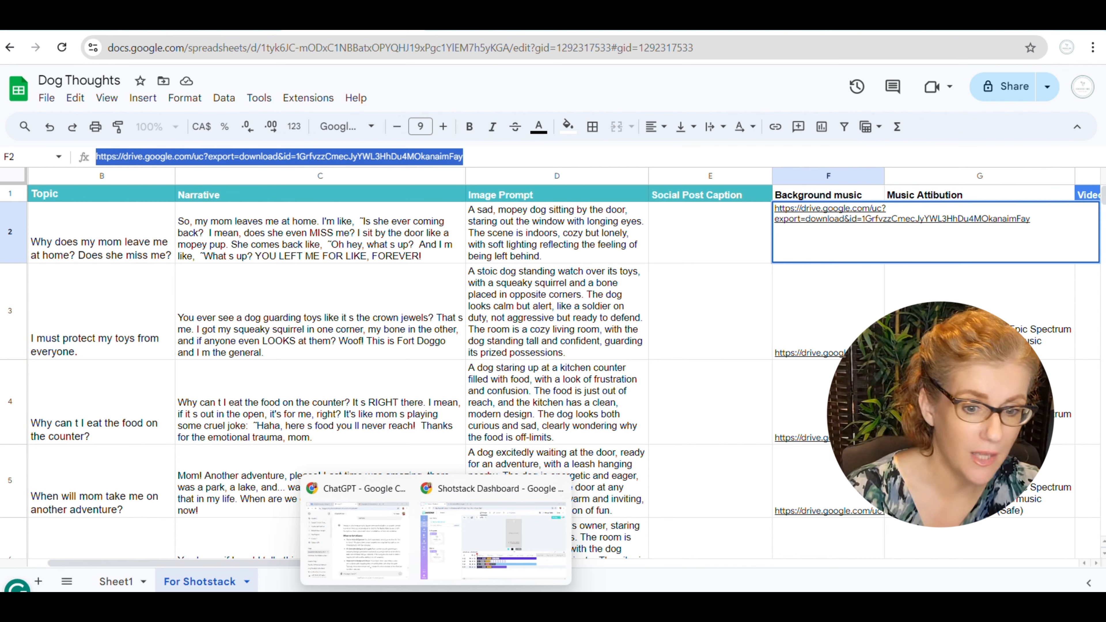
left_click(455, 540)
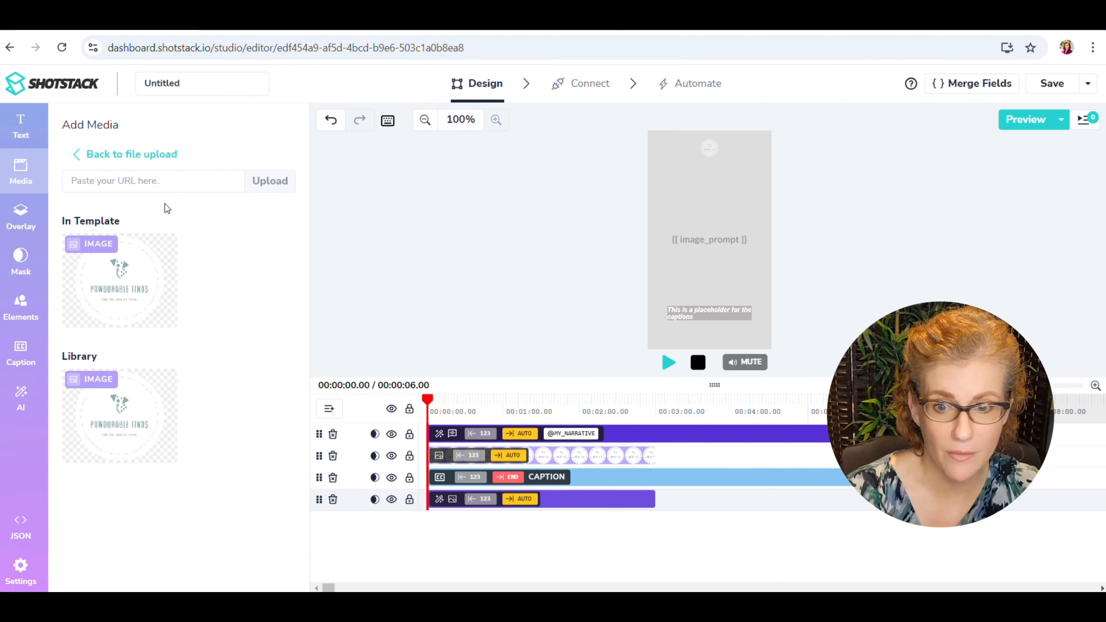
left_click(147, 182)
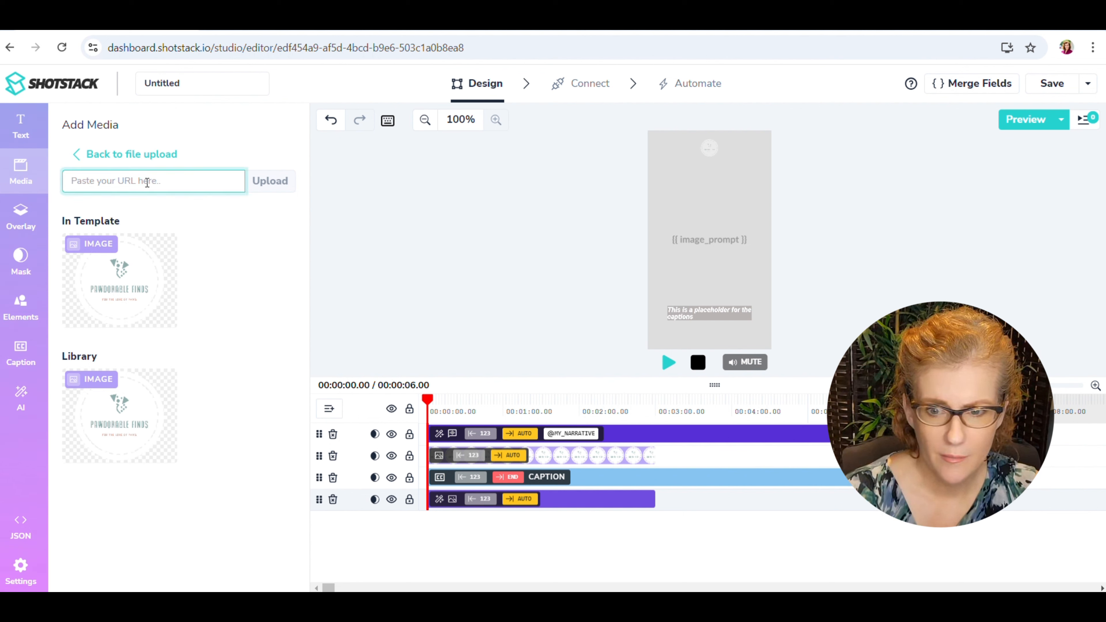
key("ctrl+v")
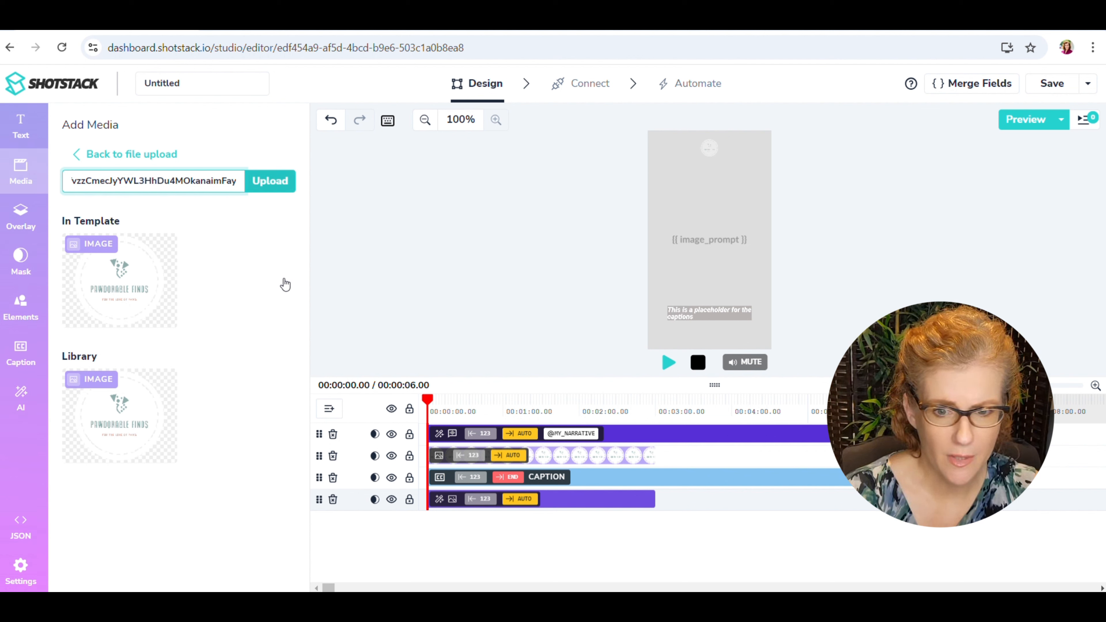
key("Return")
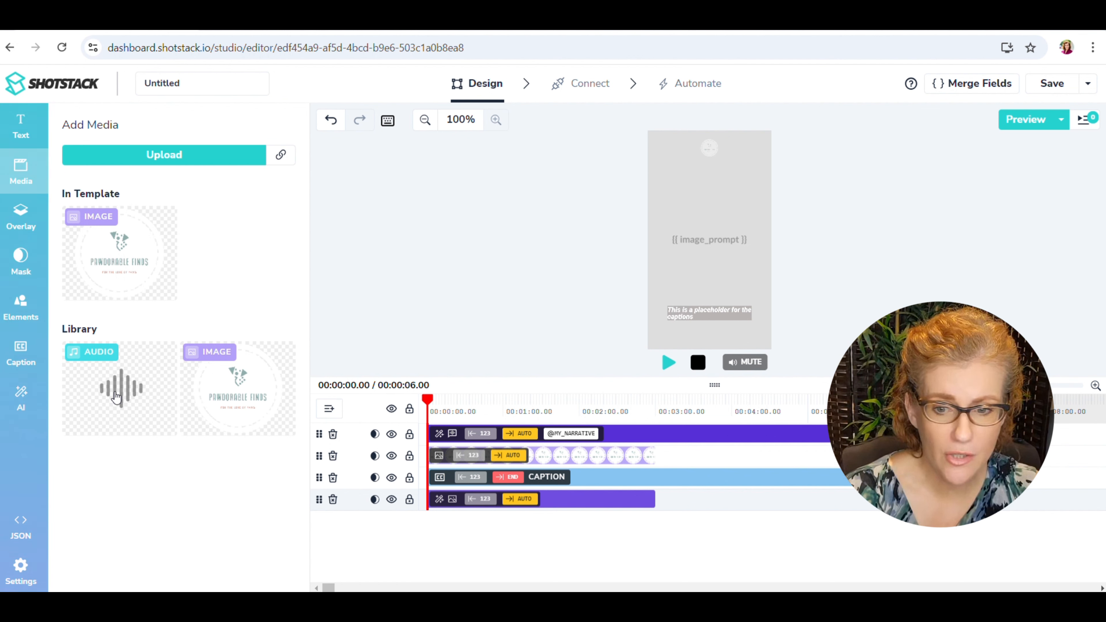
left_click(116, 397)
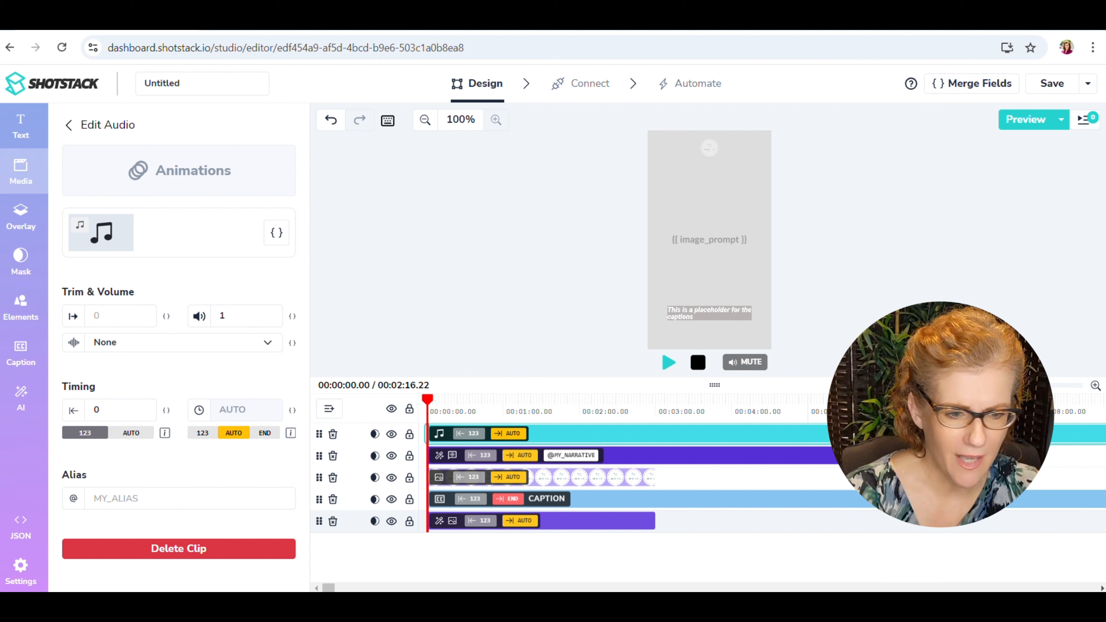
Play the timeline to hear the background music and set the audio clip's volume to 0.25.
left_click(669, 364)
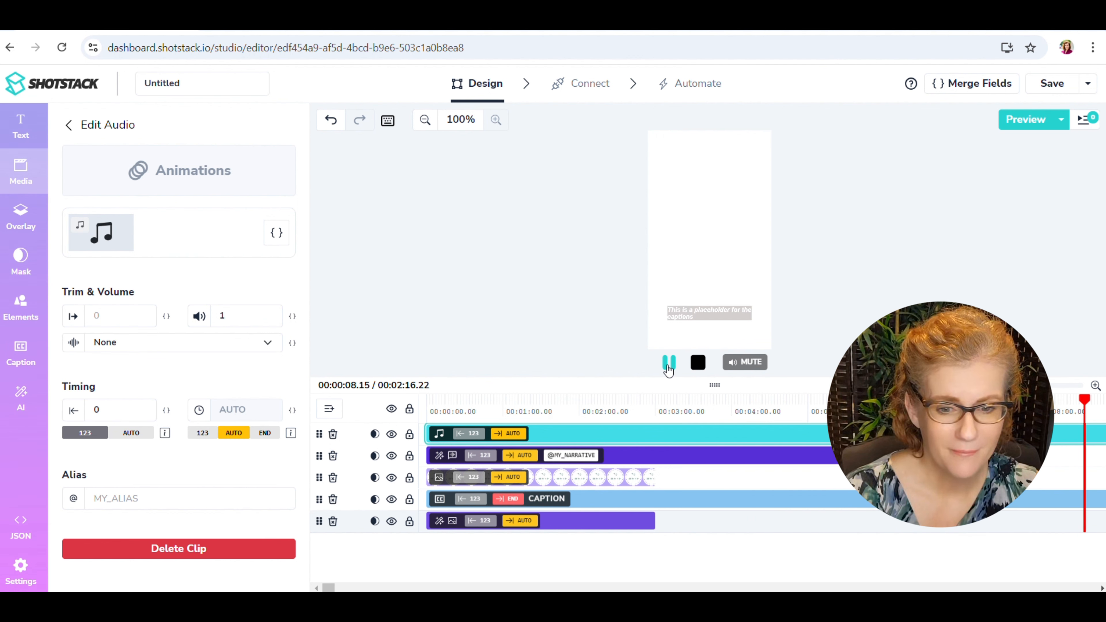
left_click(669, 363)
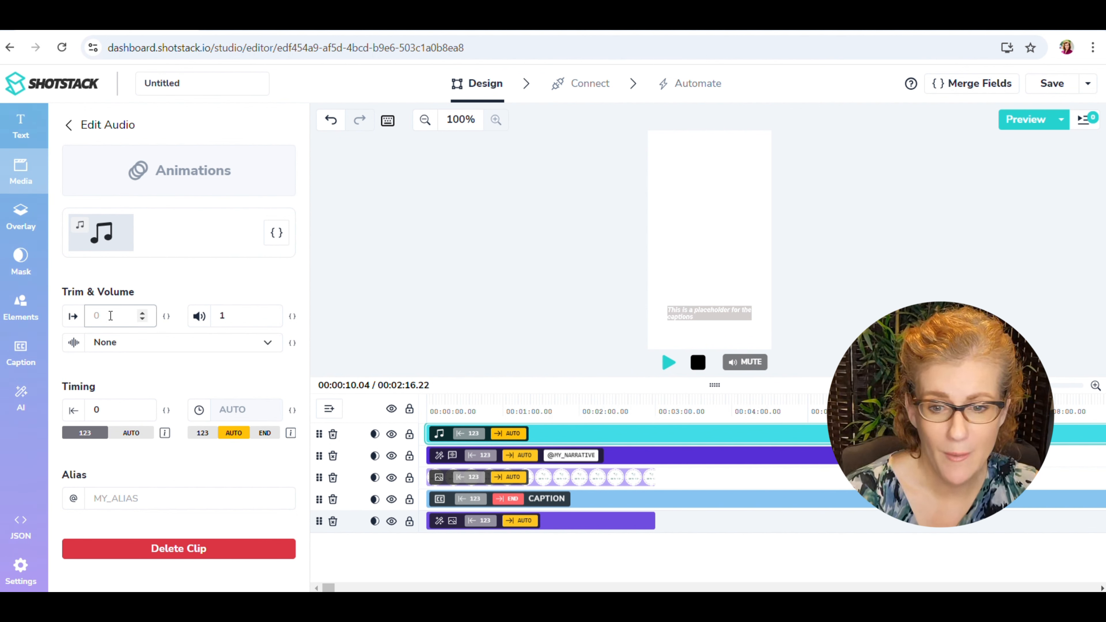
left_click(269, 321)
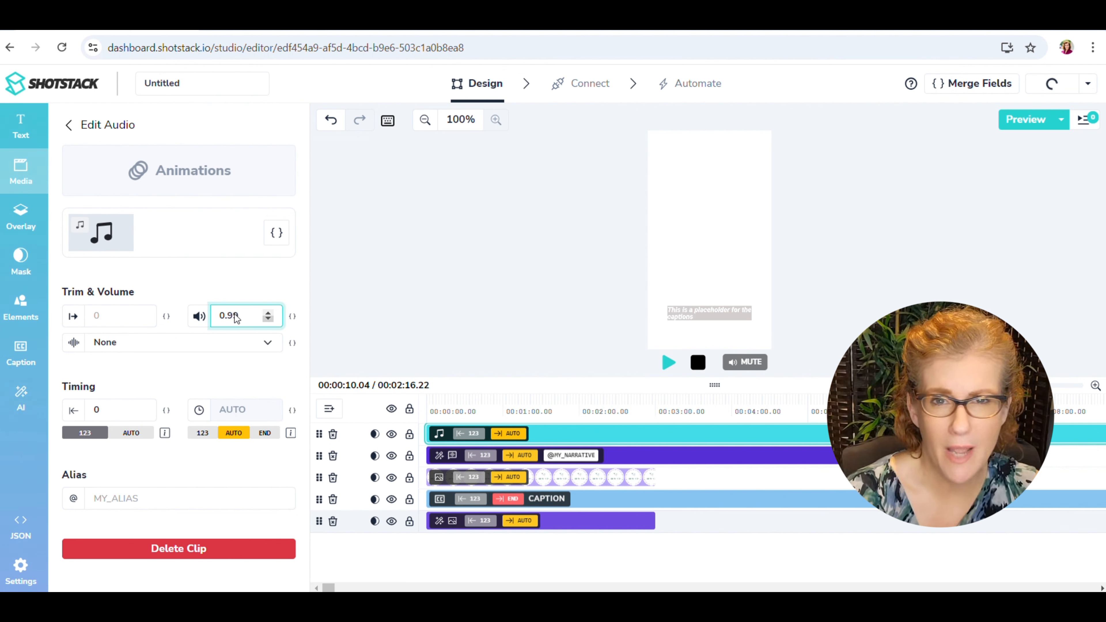
key("BackSpace")
type("5")
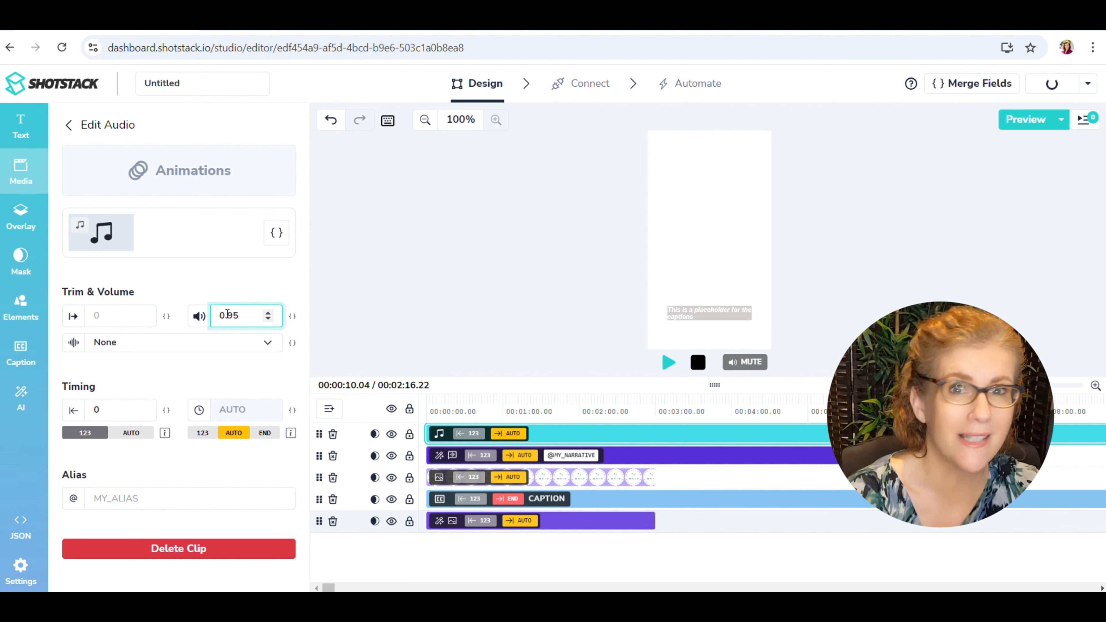
double_click(227, 316)
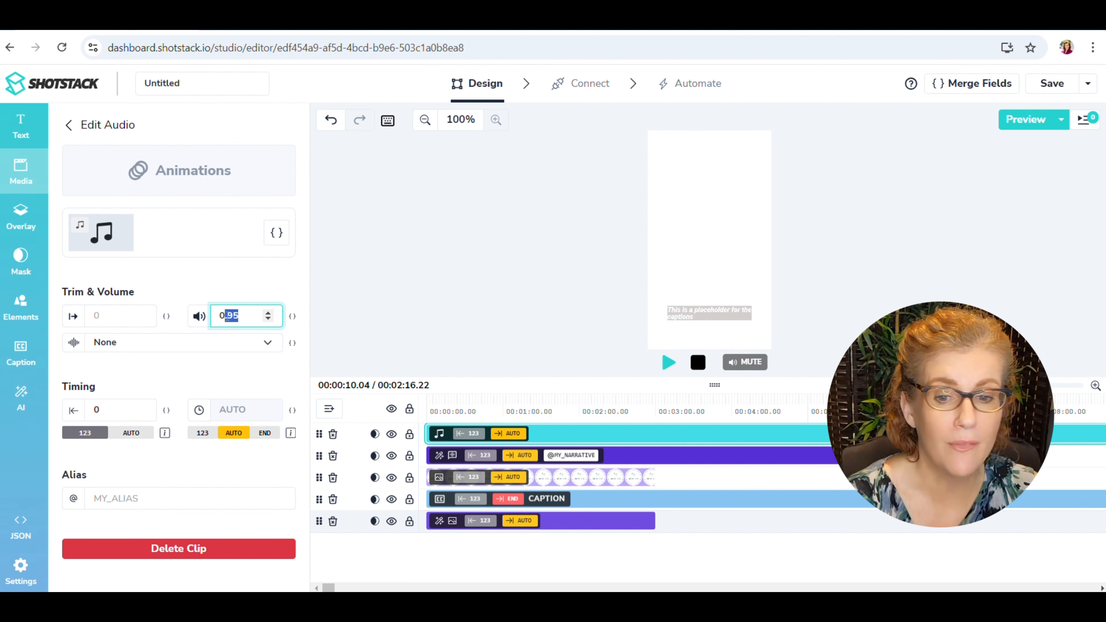
type("25")
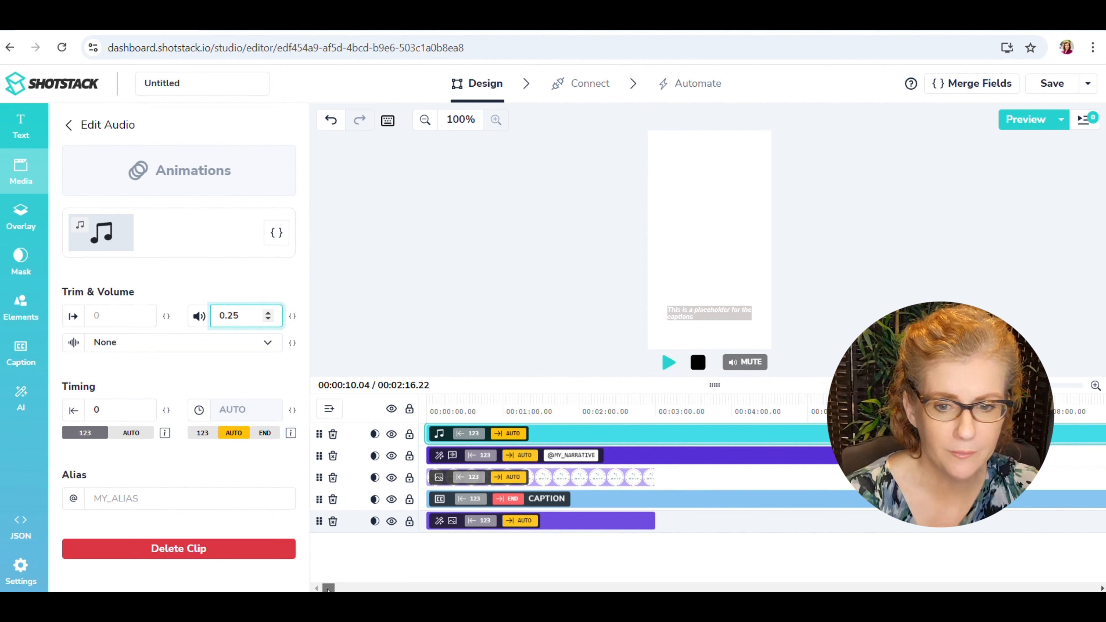
Return the playhead to the start of the timeline and play the opening to check the music volume.
mouse_move(328, 588)
left_mouse_down()
mouse_move(371, 589)
mouse_move(331, 588)
left_mouse_up()
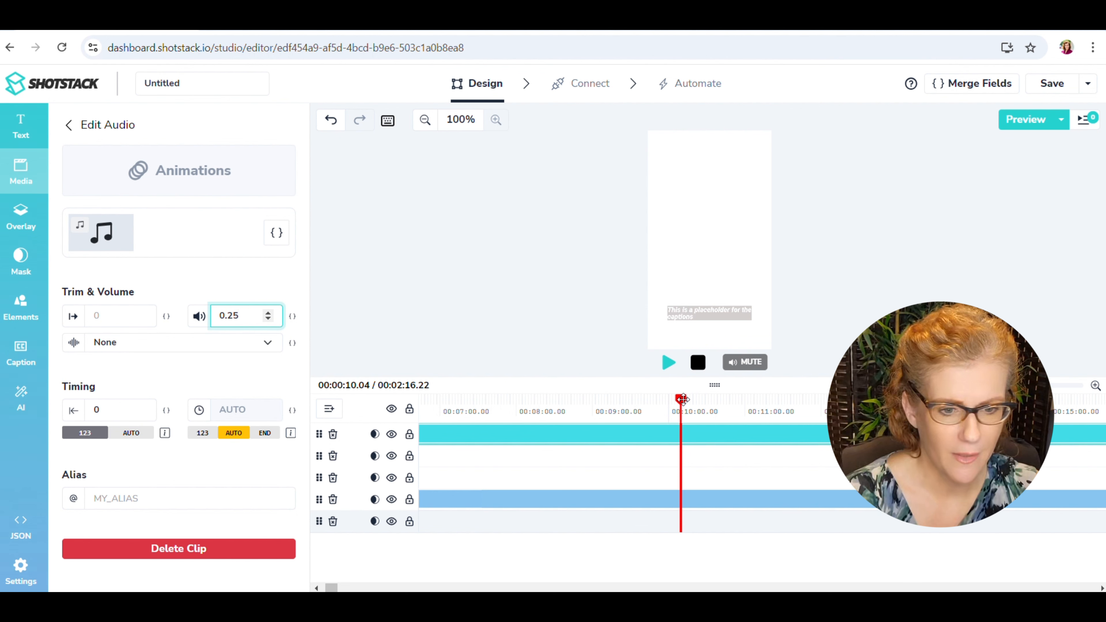
left_click_drag(682, 399, 576, 399)
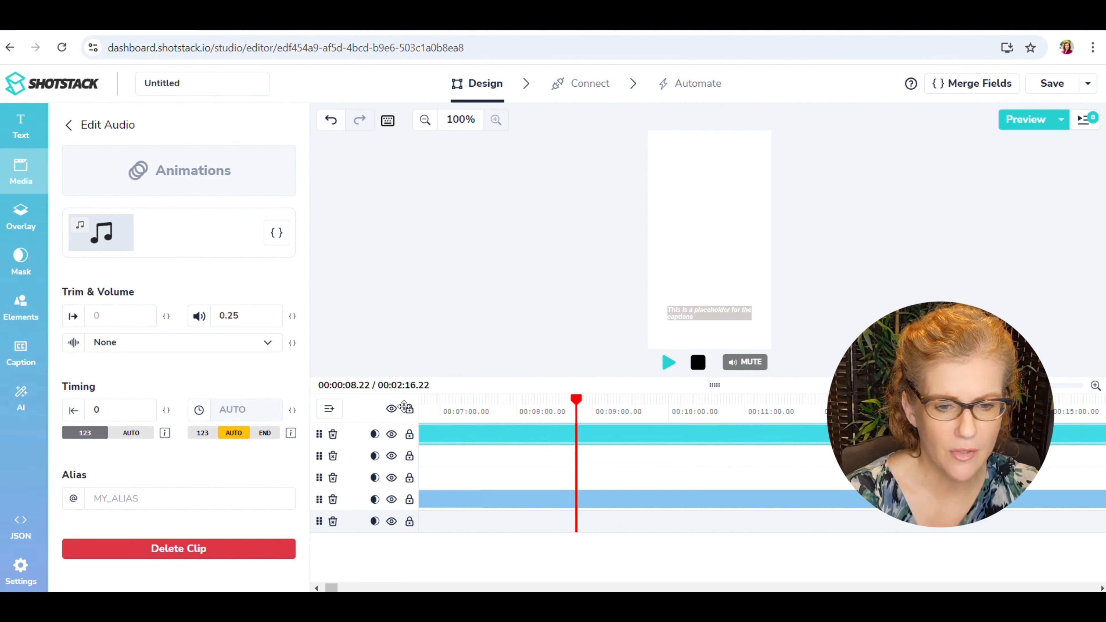
left_click(575, 407)
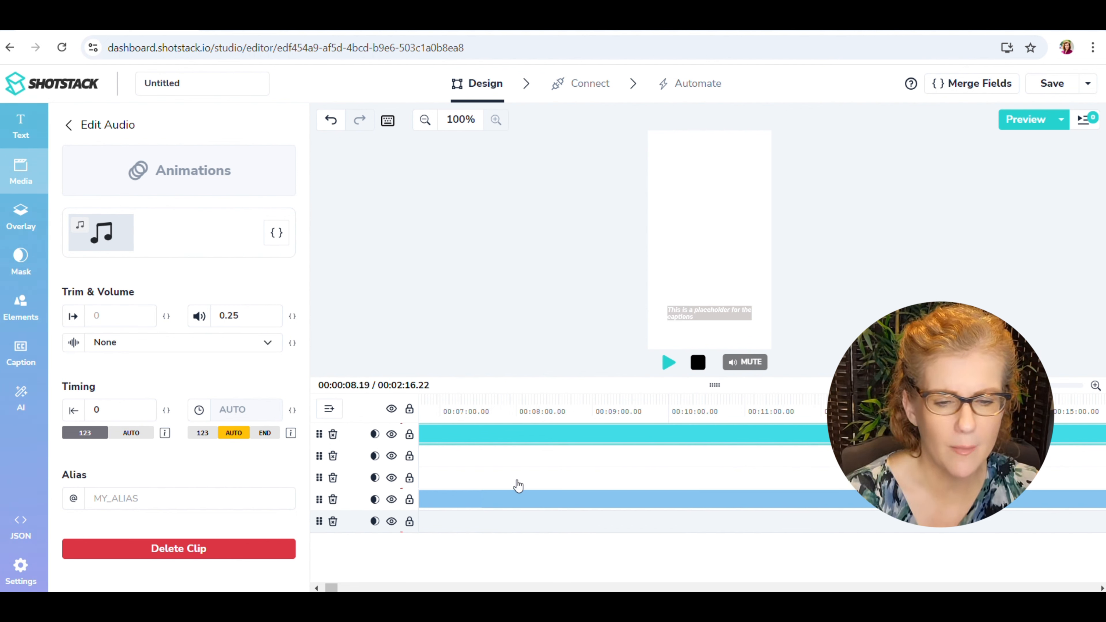
left_click(317, 588)
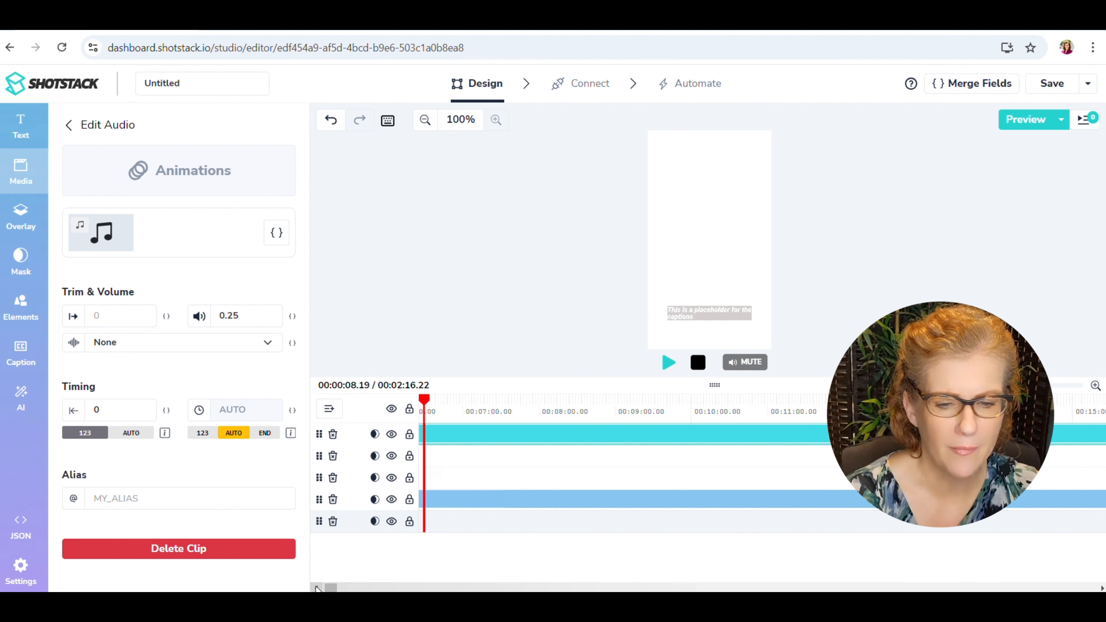
left_click(317, 588)
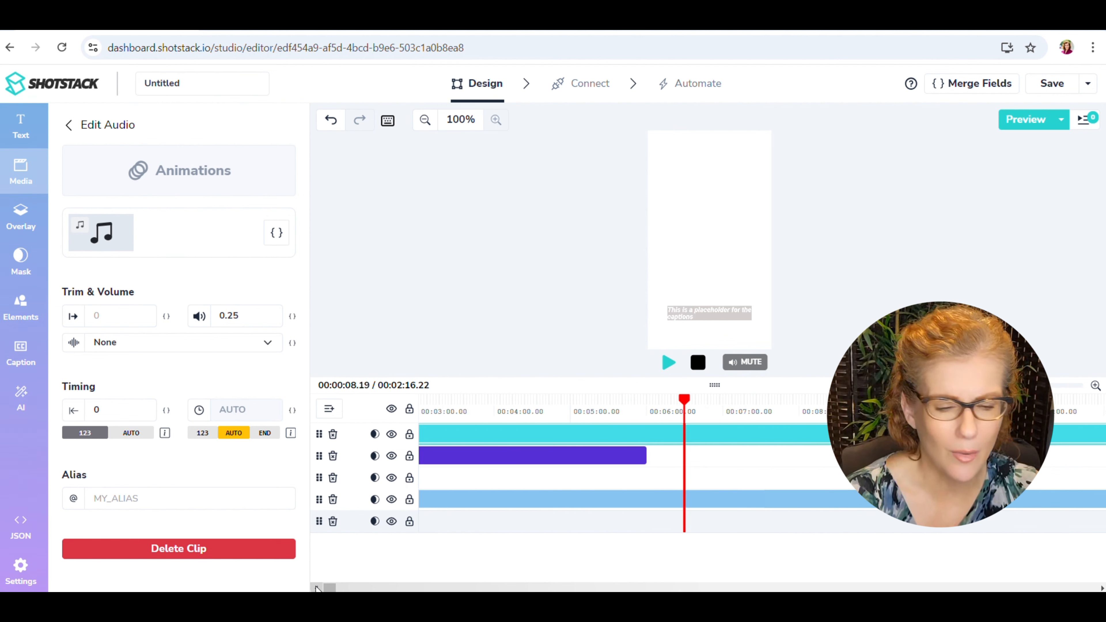
left_click(317, 588)
left_click(317, 588)
left_click(317, 588)
left_click(317, 588)
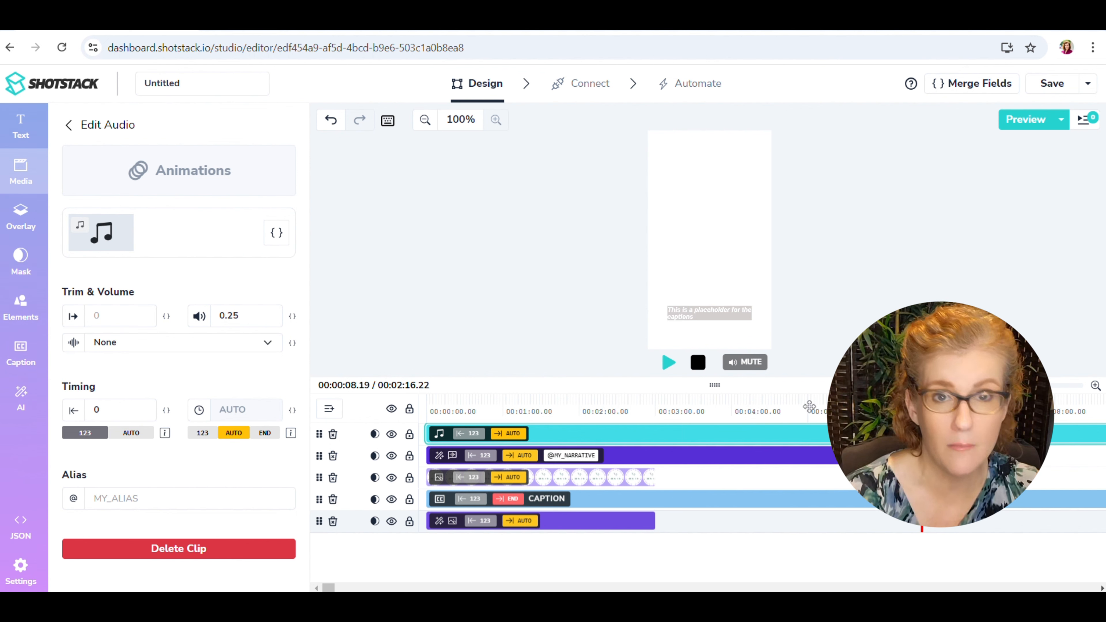
left_click_drag(679, 401, 358, 401)
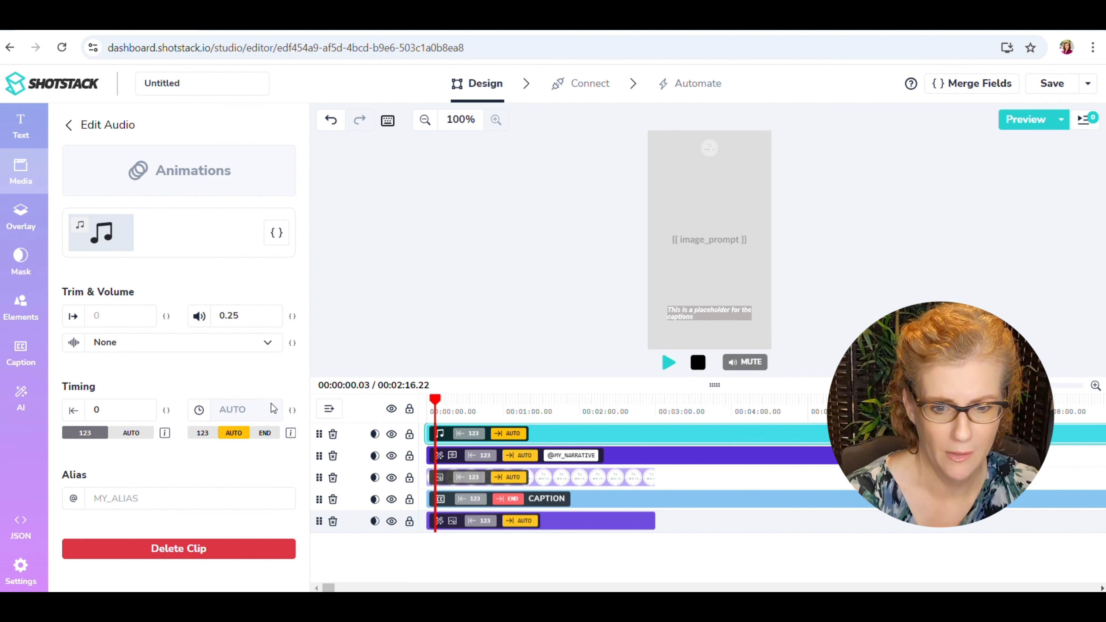
left_click(667, 366)
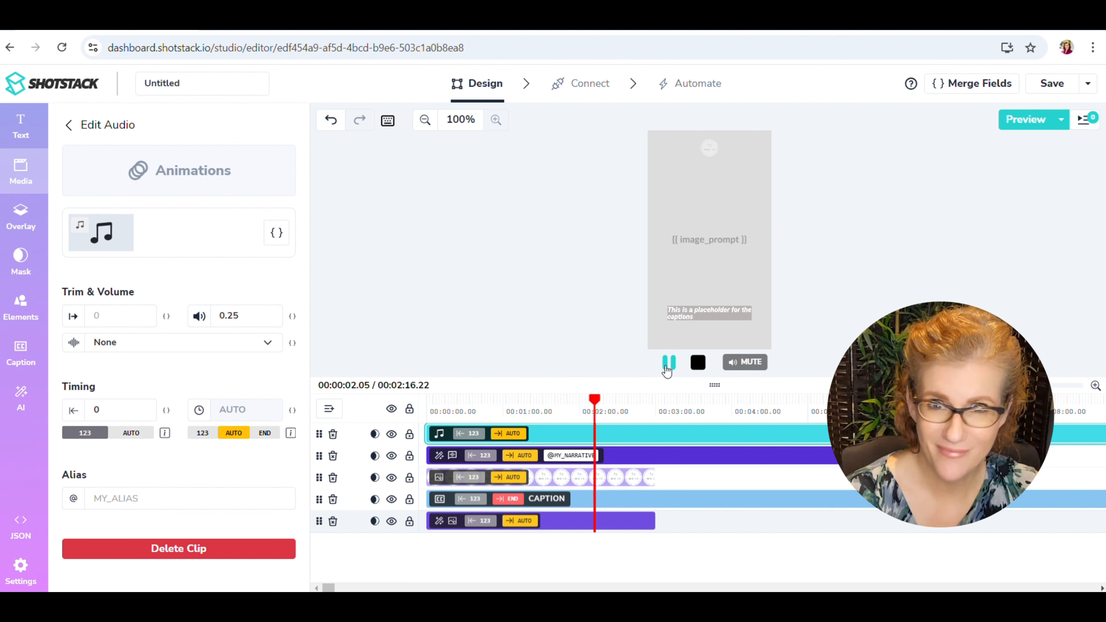
left_click(668, 366)
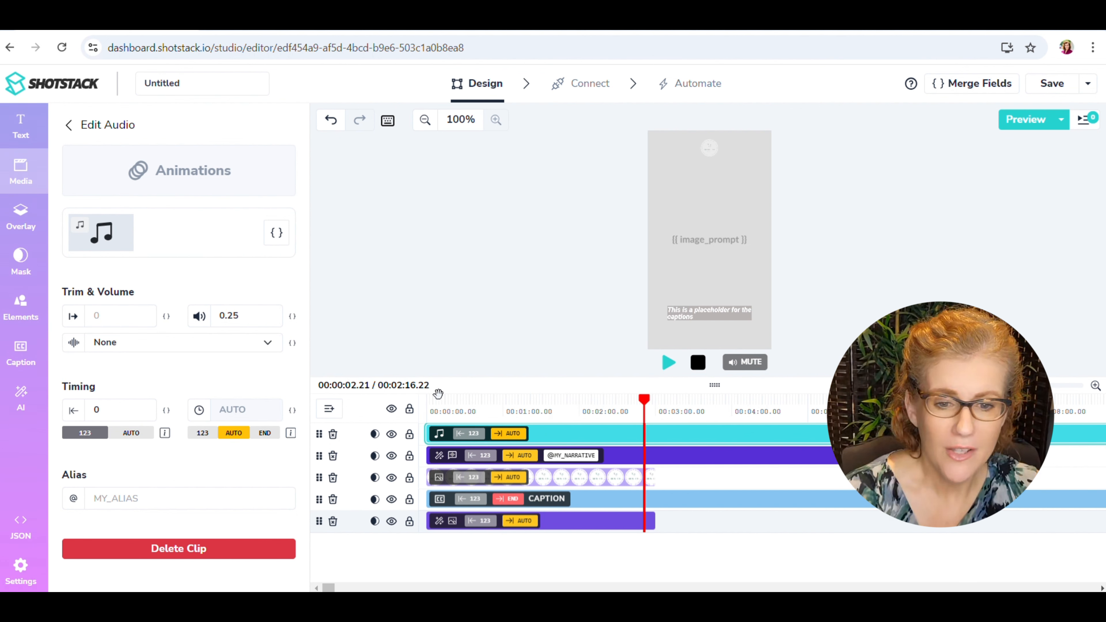
Set the background music clip's volume to 0.2 and play the timeline from the start to check it.
left_click(428, 399)
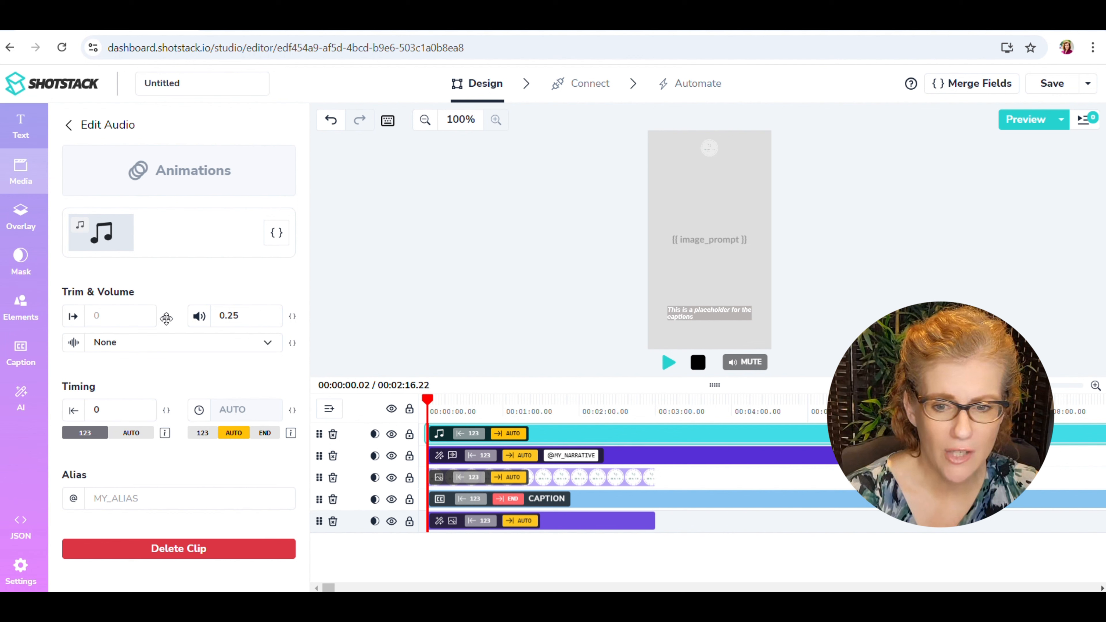
left_click(246, 315)
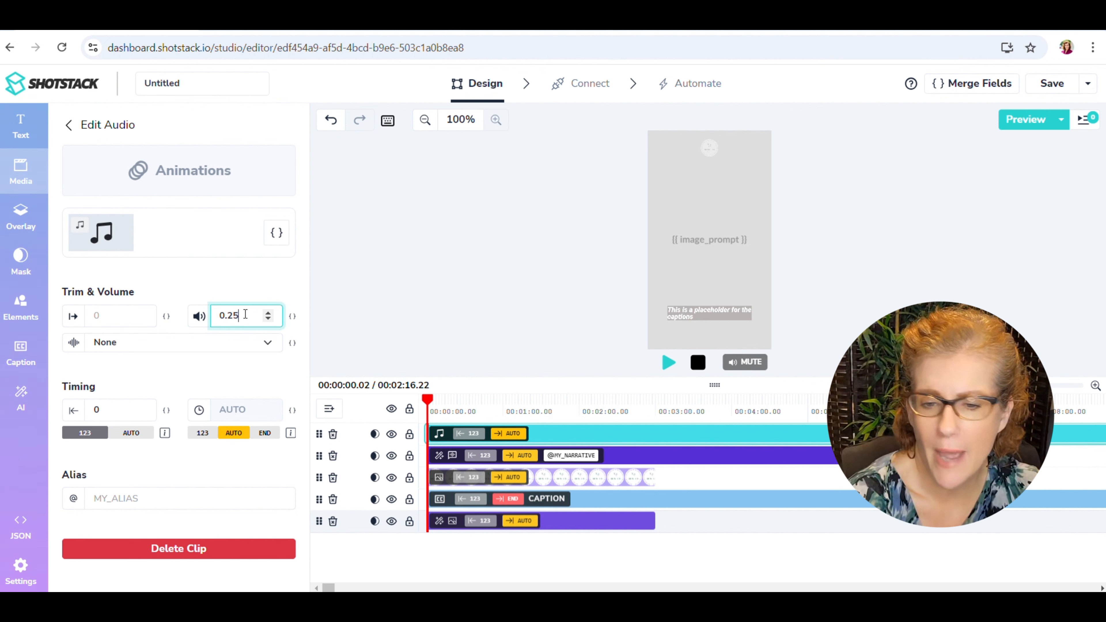
key("BackSpace")
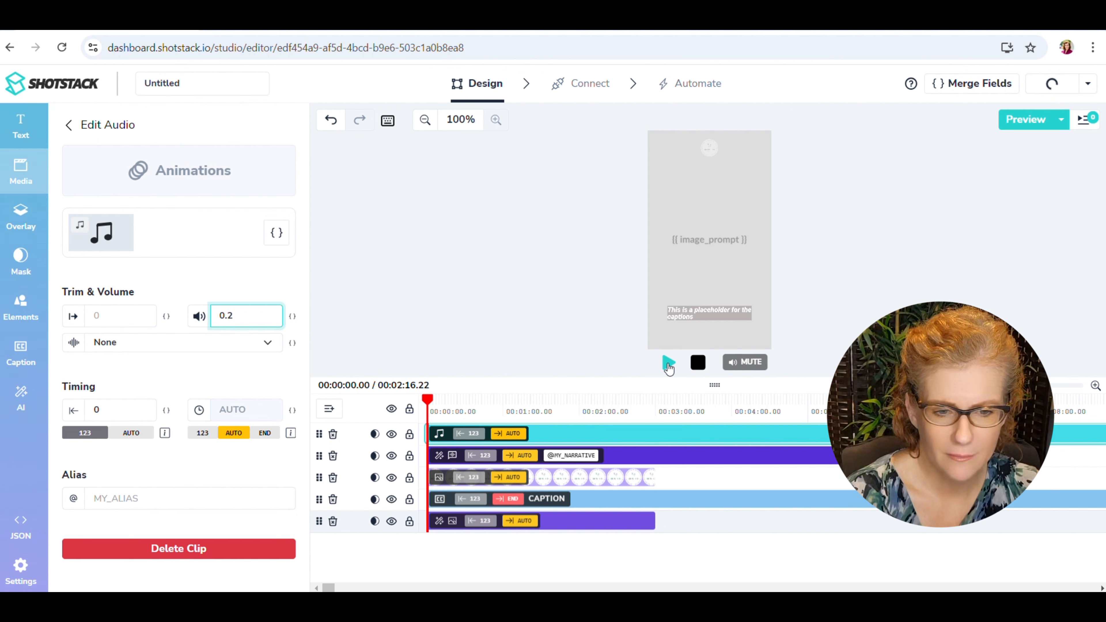
left_click(669, 365)
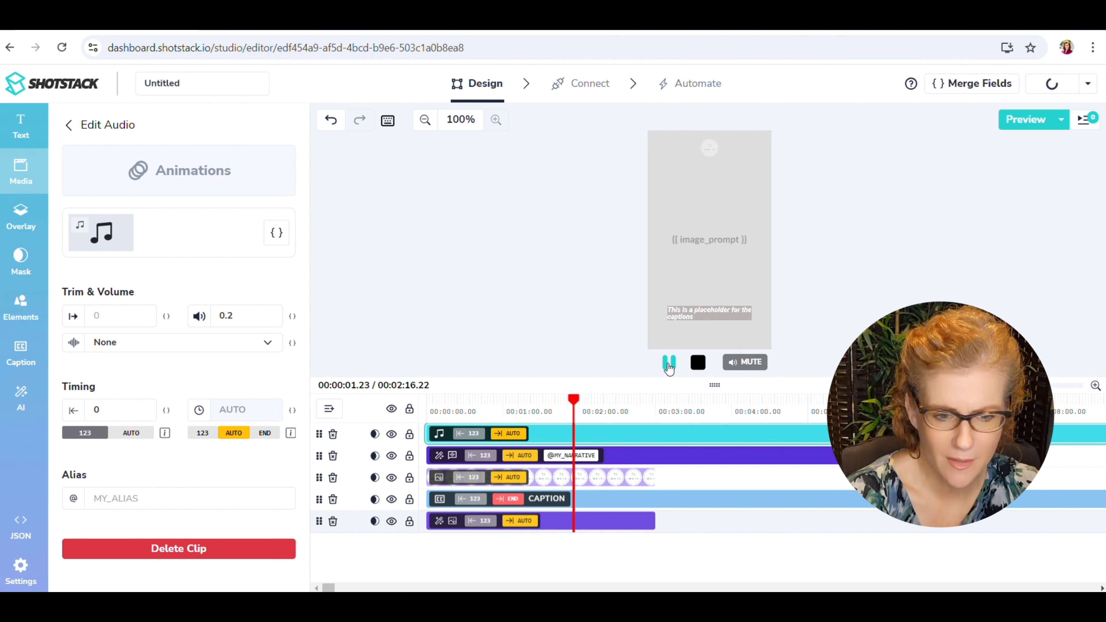
left_click(669, 365)
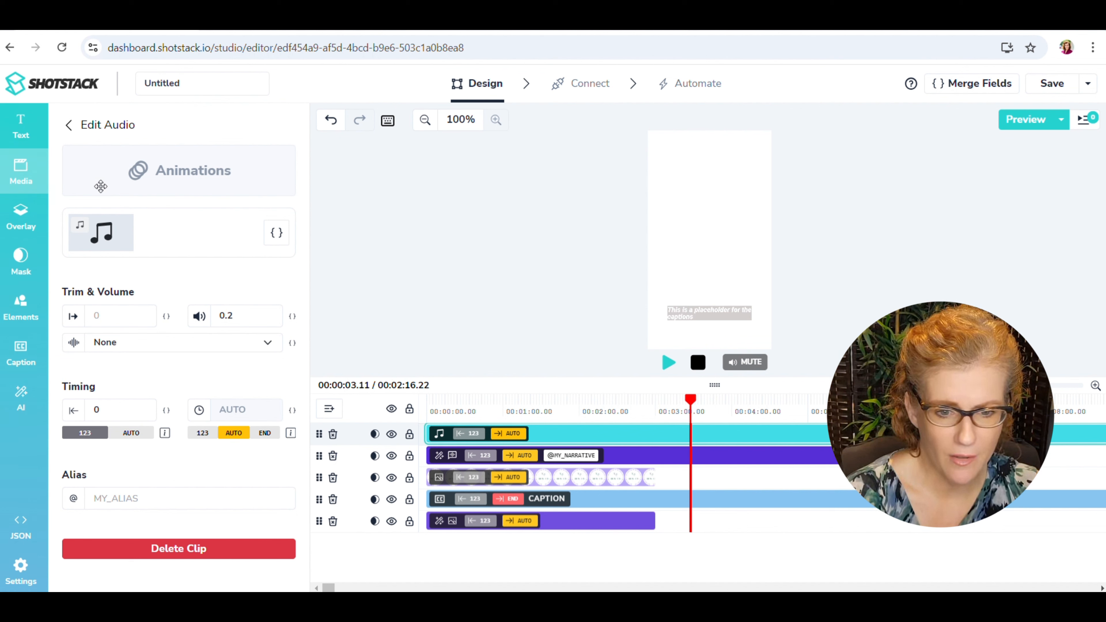
Review the settings of the text-to-speech, logo, caption and text-to-image clips with the playhead back near the timeline's start.
left_click(618, 455)
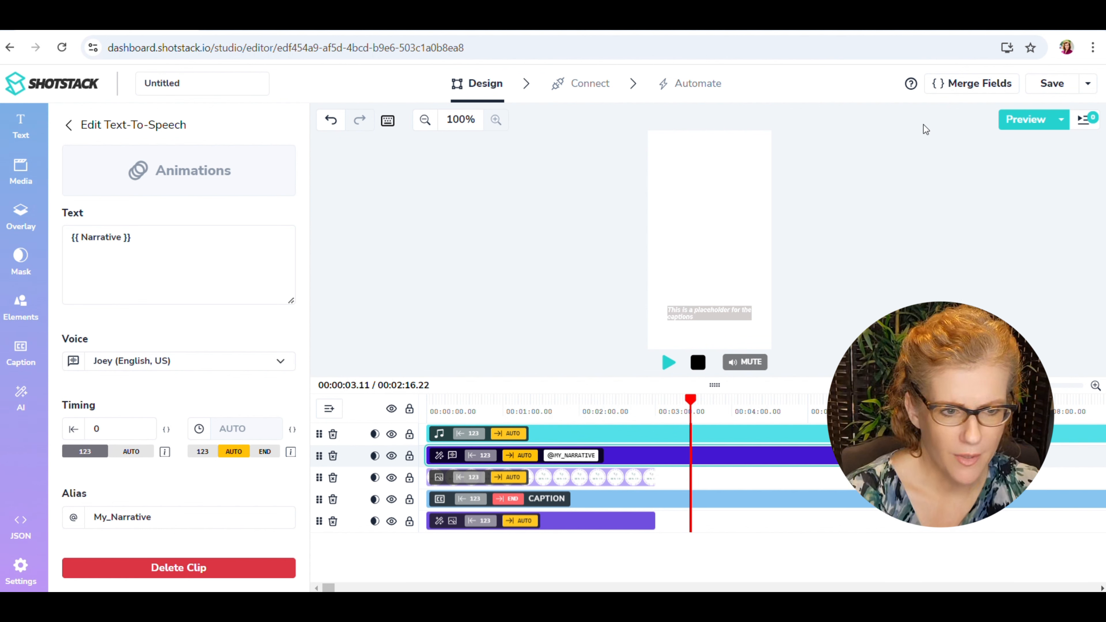
left_click(617, 480)
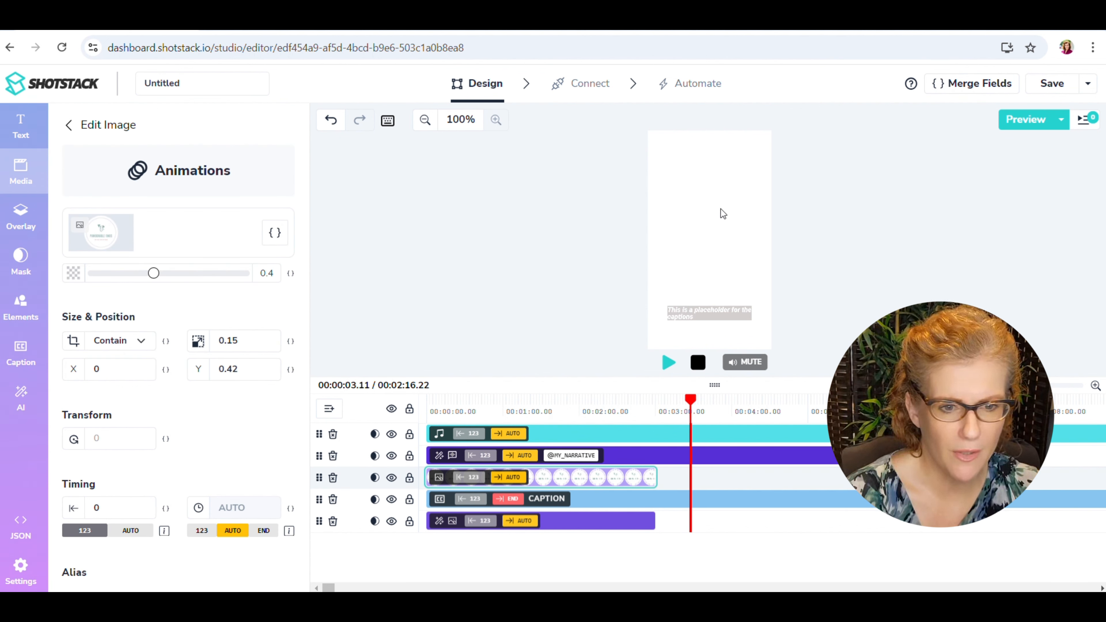
left_click_drag(692, 399, 434, 402)
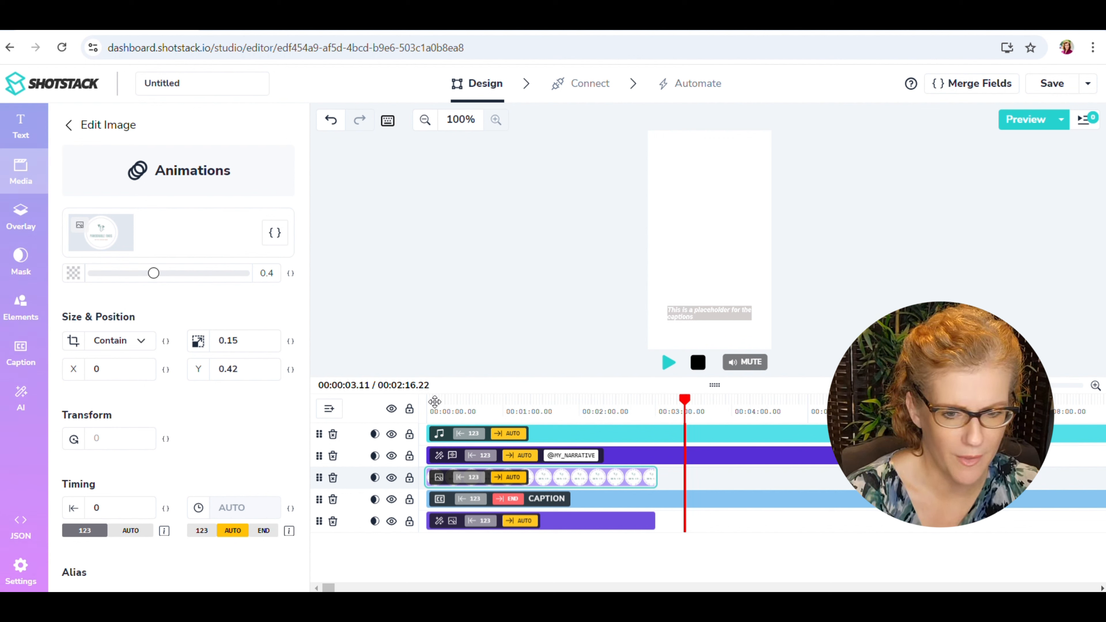
left_click(597, 499)
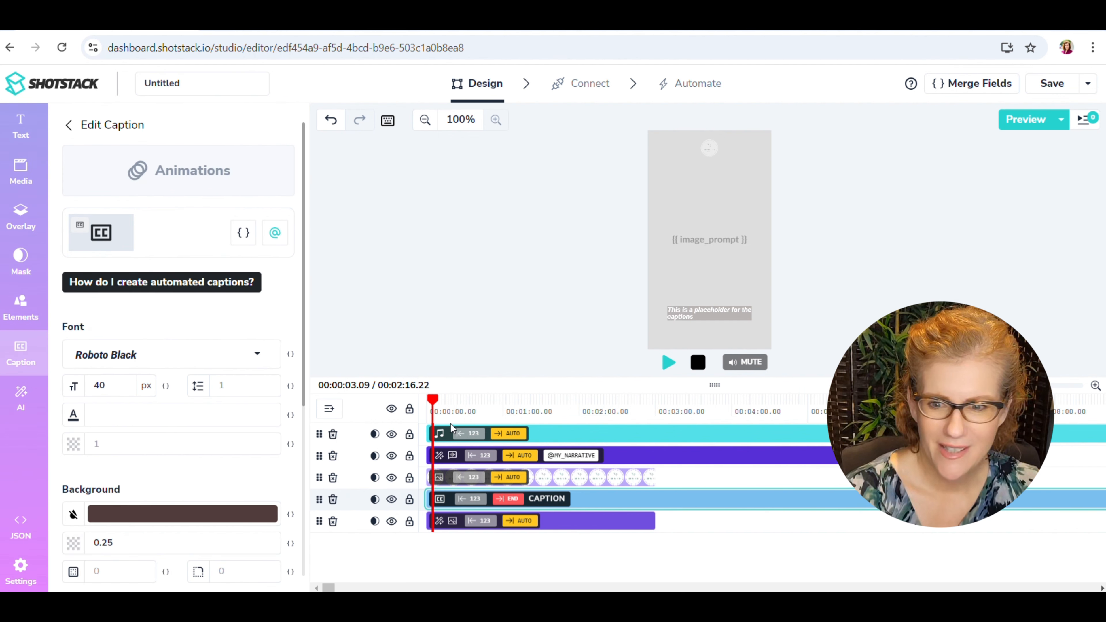
left_click(583, 520)
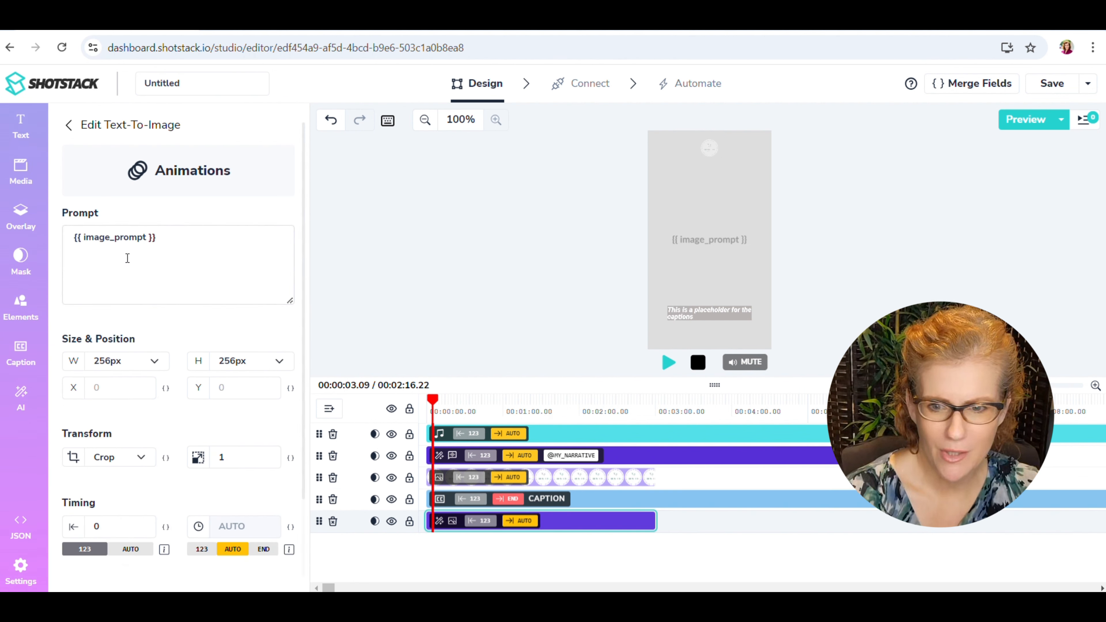
Open the template's merge fields and rename the Narrative merge field to My_Narrative.
left_click(951, 82)
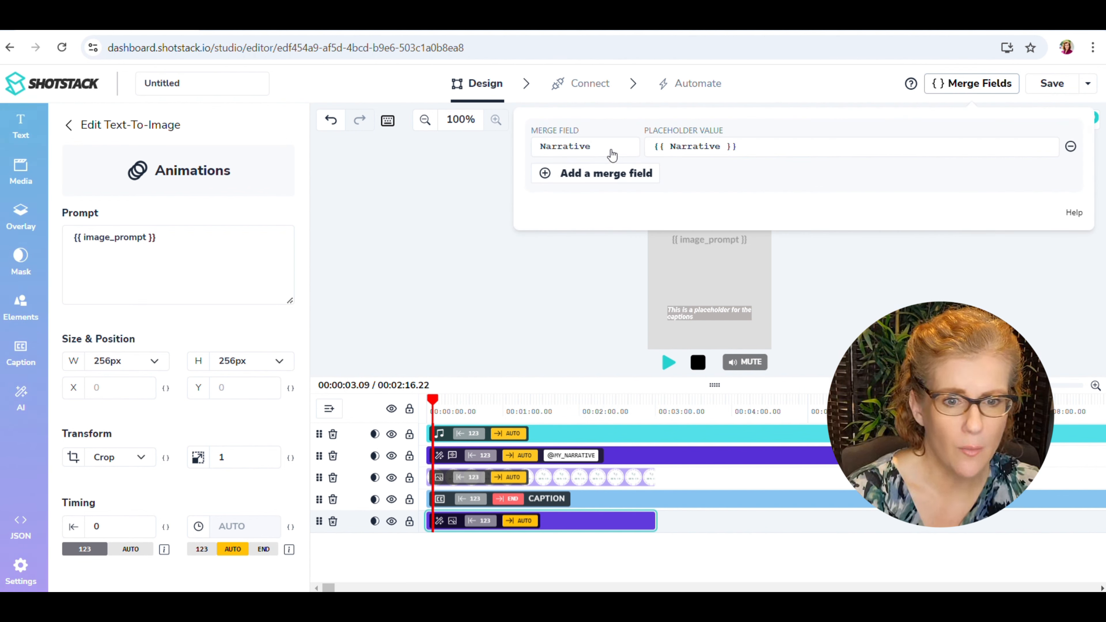
left_click(579, 175)
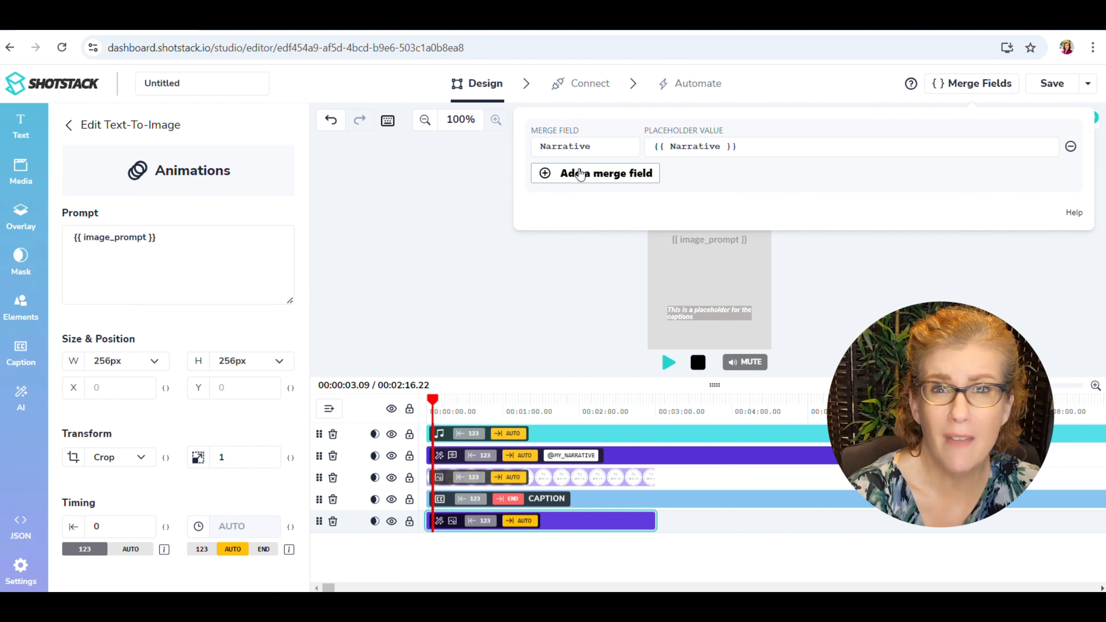
left_click(540, 146)
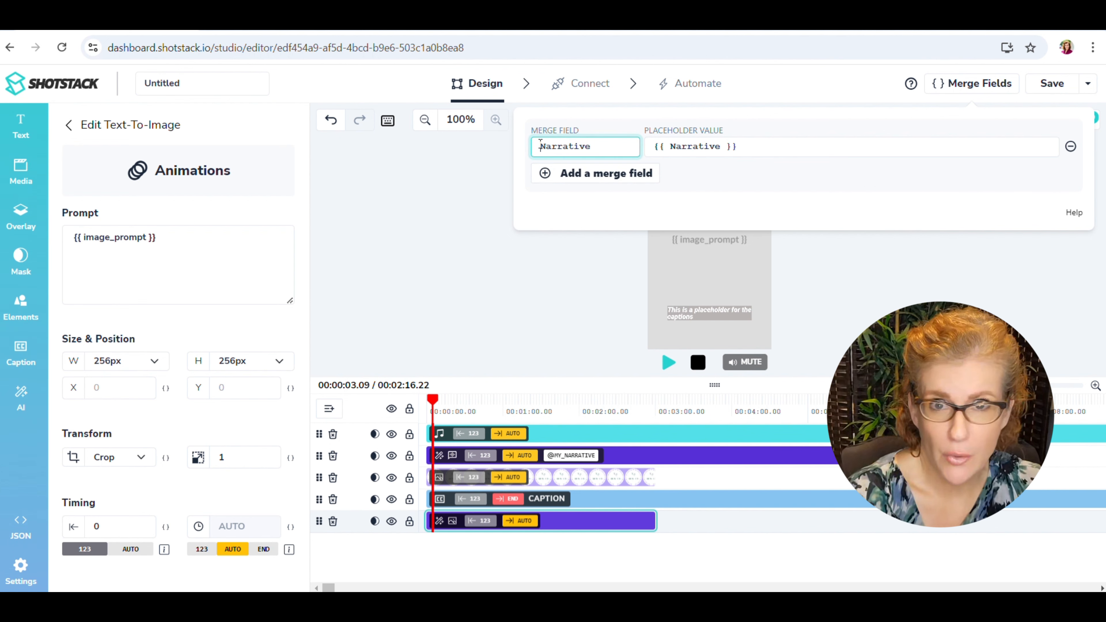
type("My_")
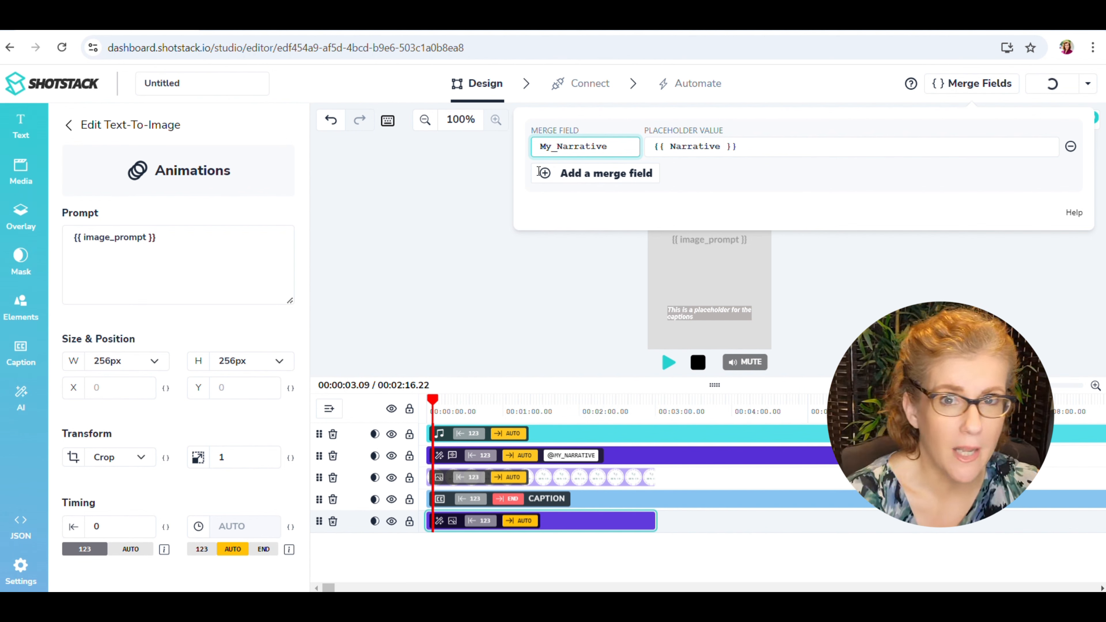
Add a second merge field named My_Image.
left_click(552, 177)
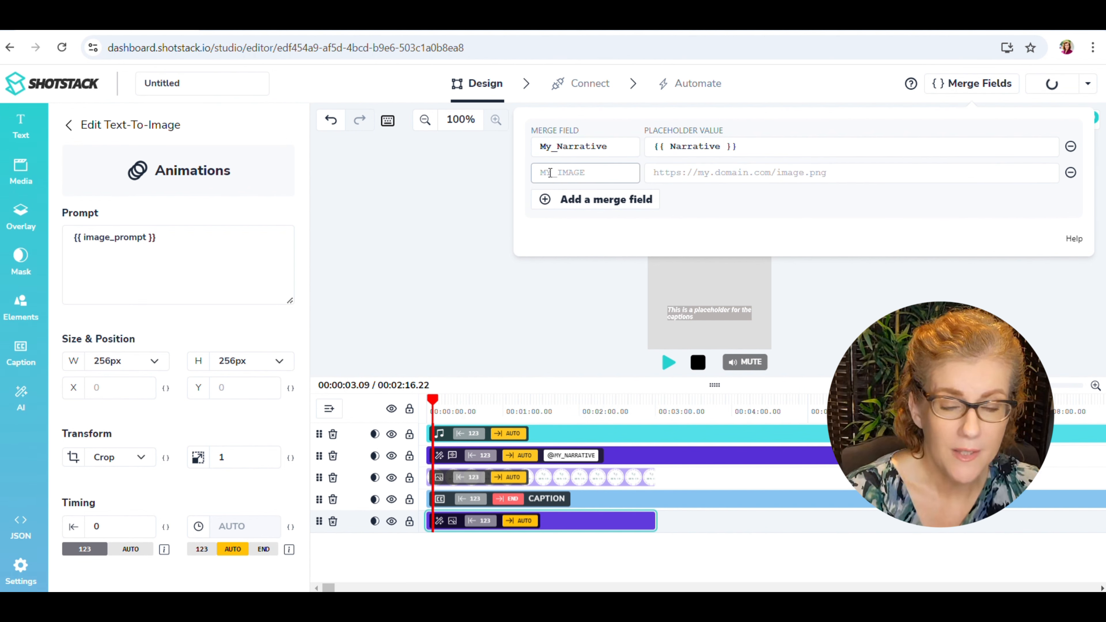
left_click(543, 173)
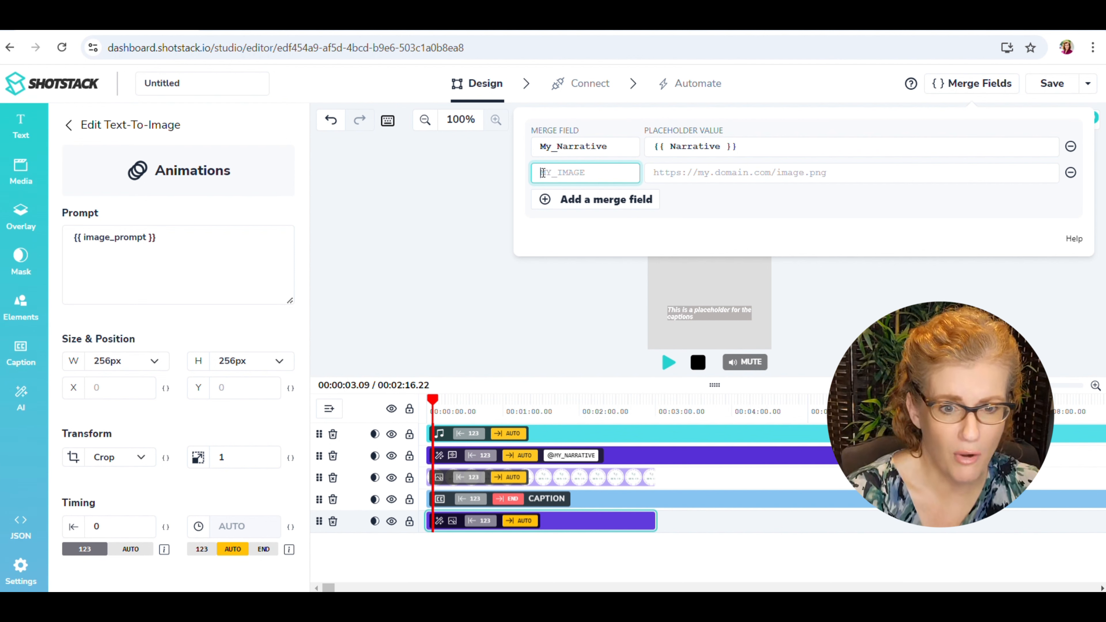
type("My")
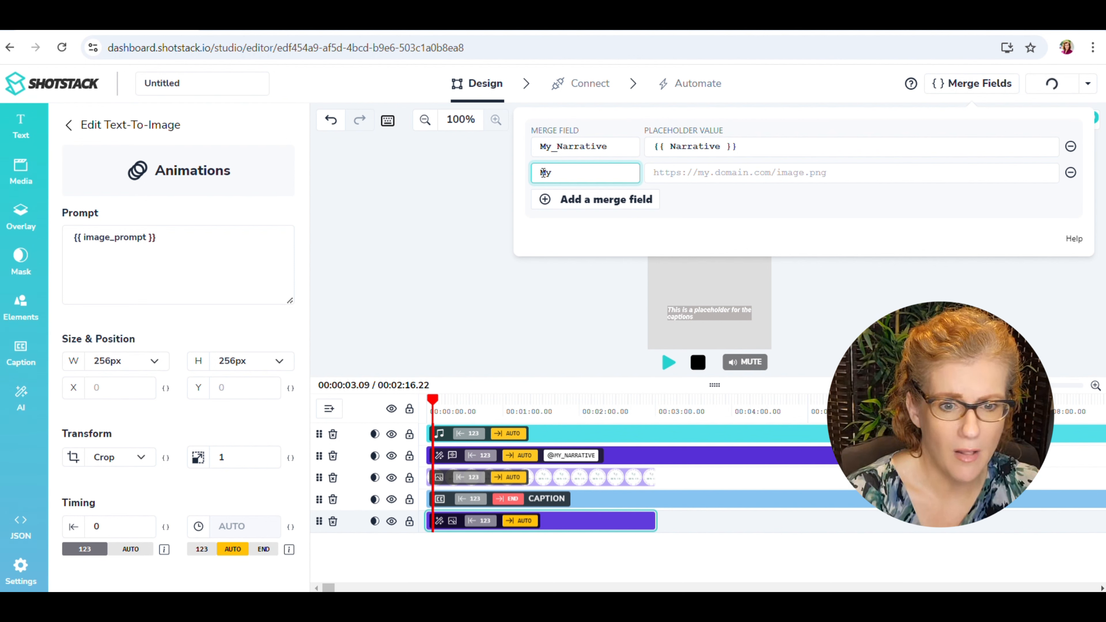
type("_Image")
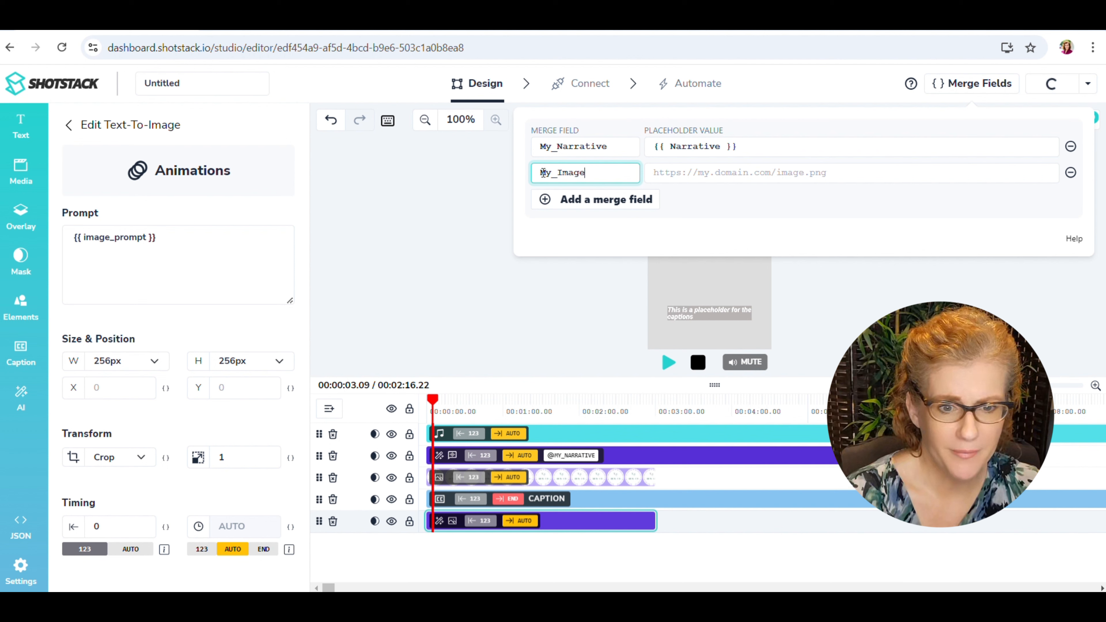
Set the My_Image merge field's placeholder value to {{ image_prompt }}.
left_click(656, 173)
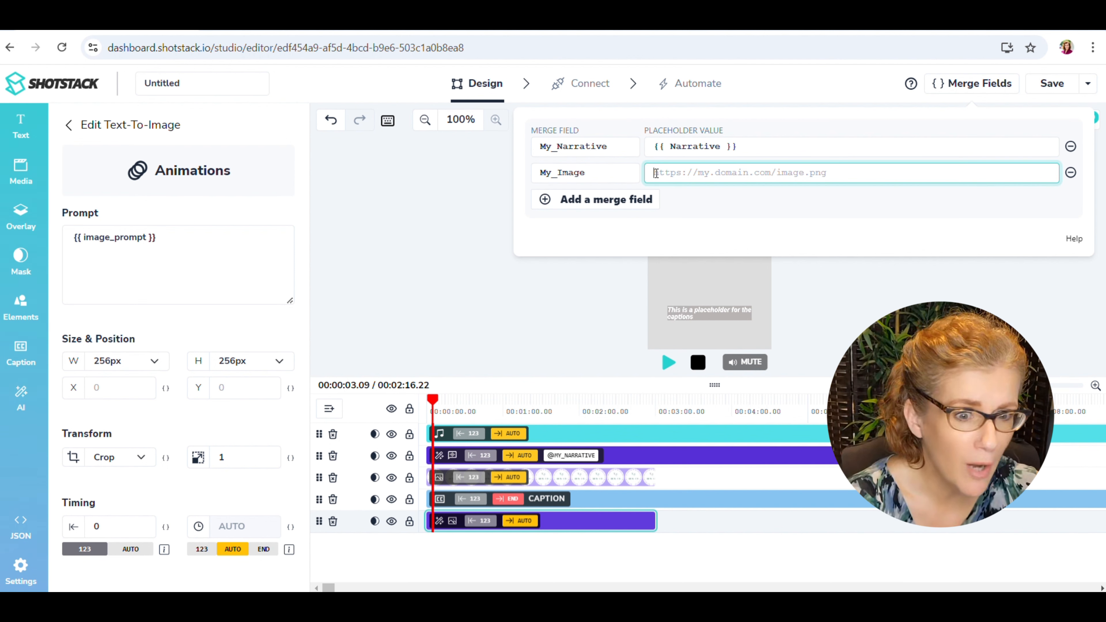
type("{{")
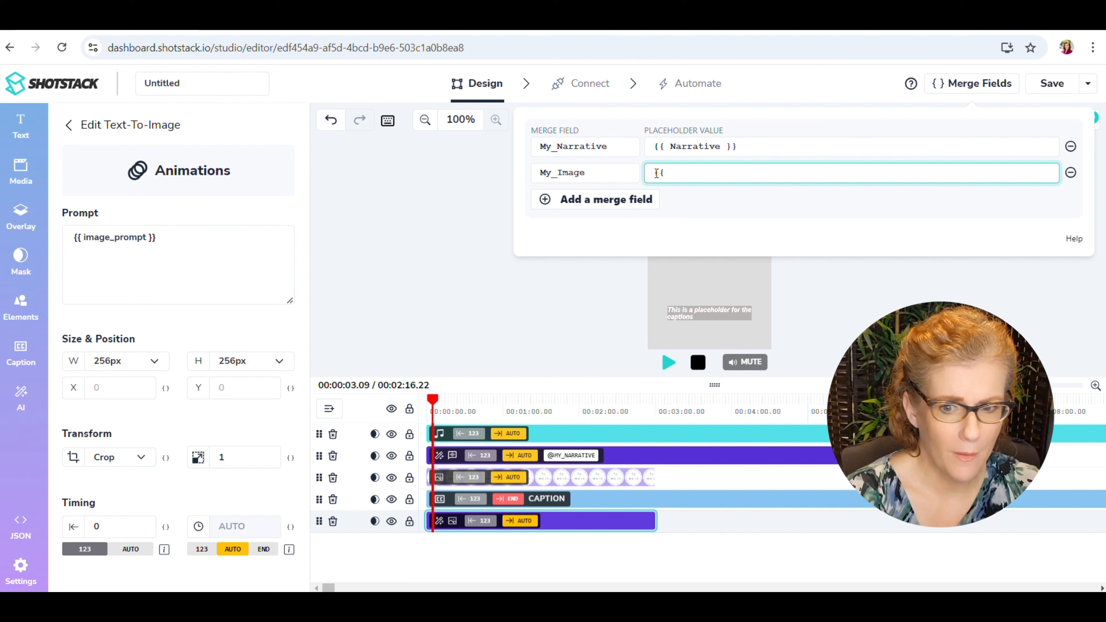
type("Image")
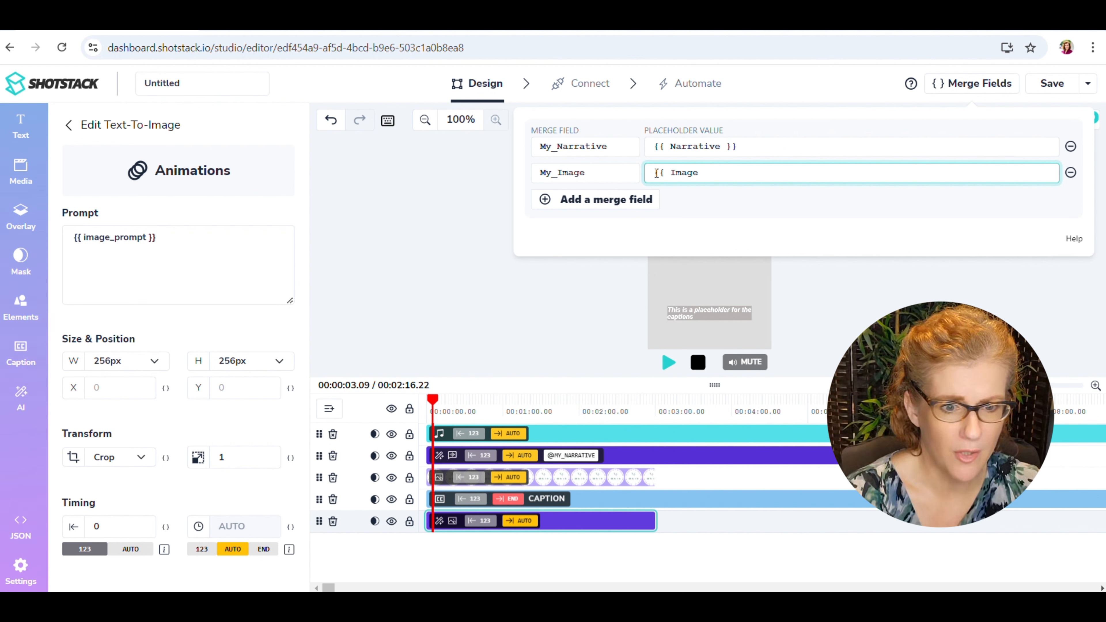
key("BackSpace")
key("BackSpace")
key("BackSpace")
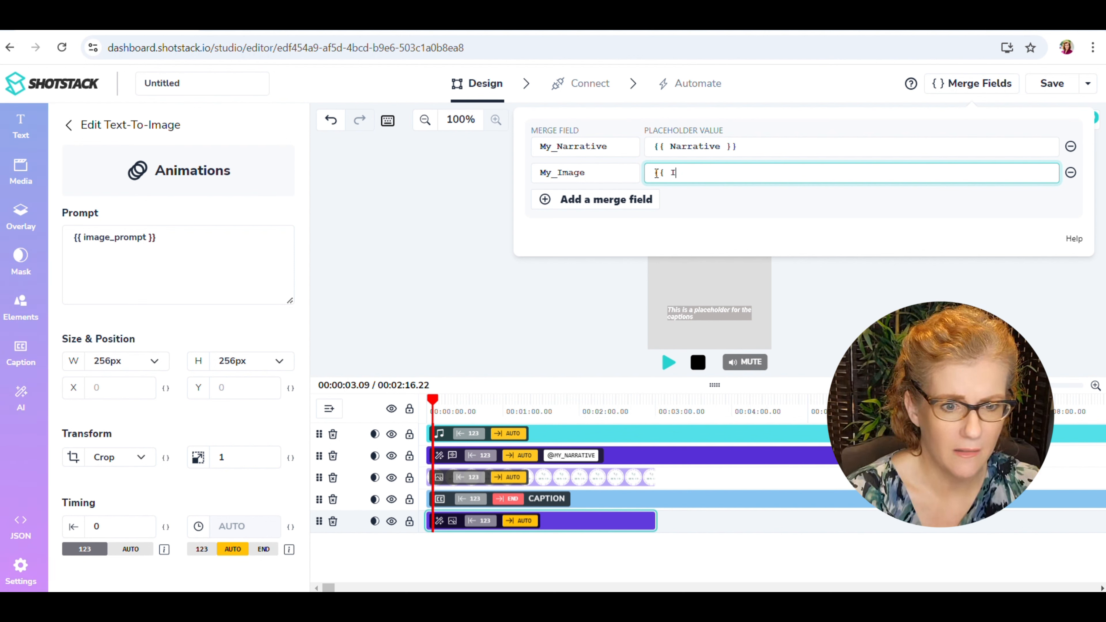
type("image")
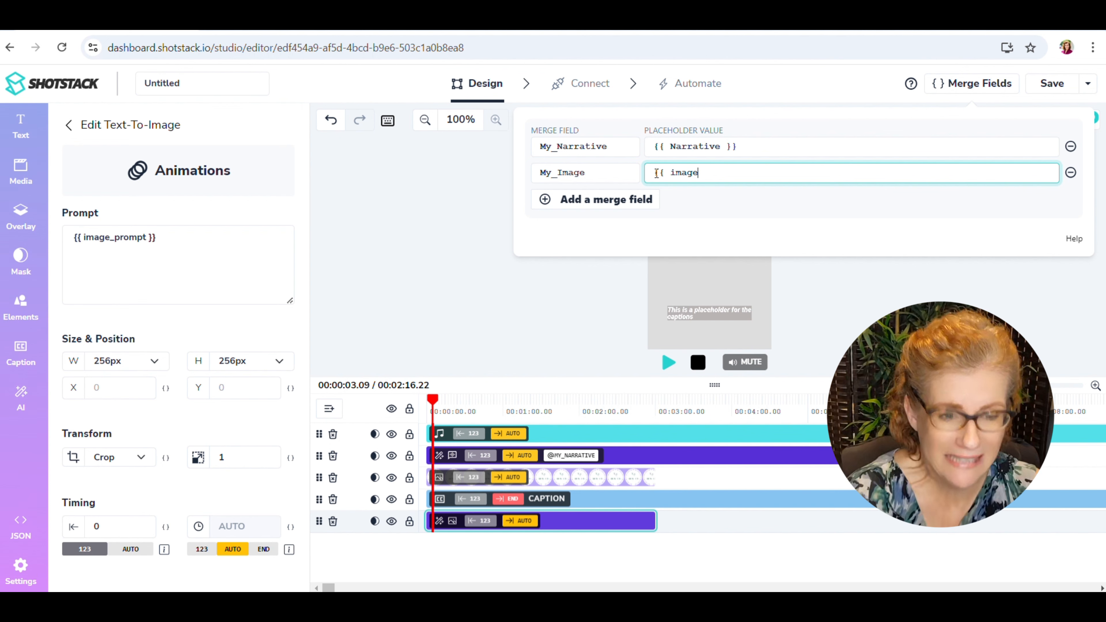
type("_")
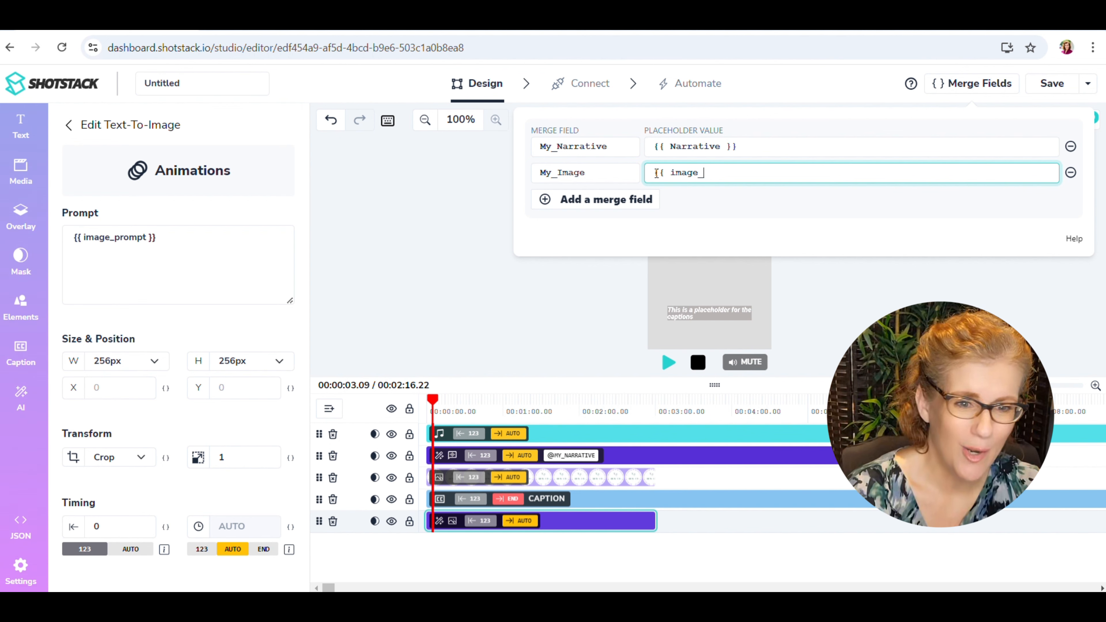
type("prompt")
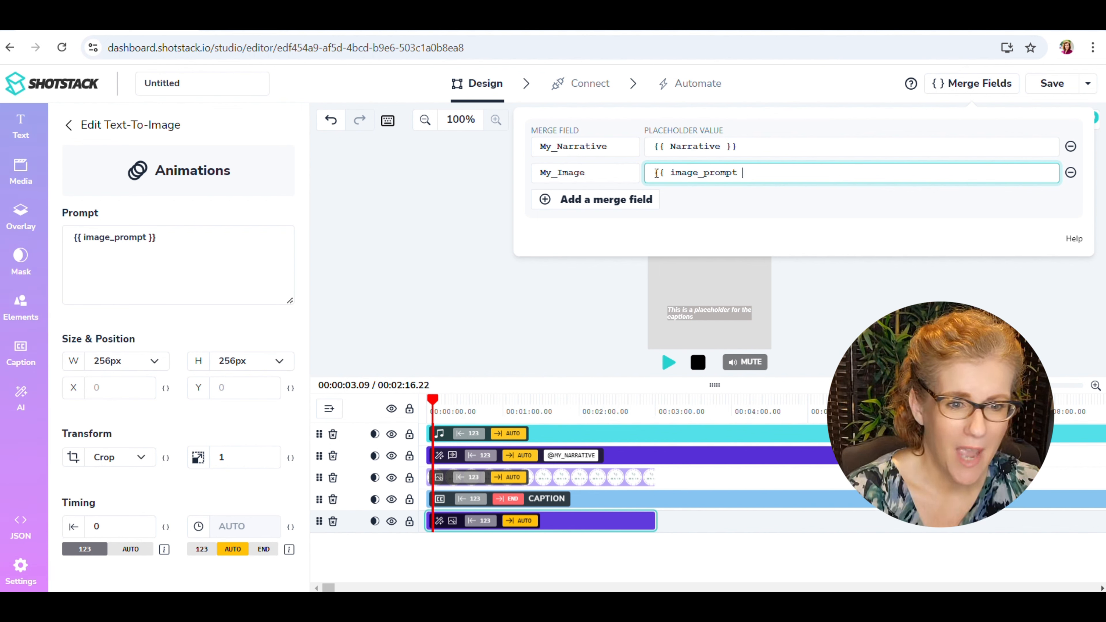
type(" }}")
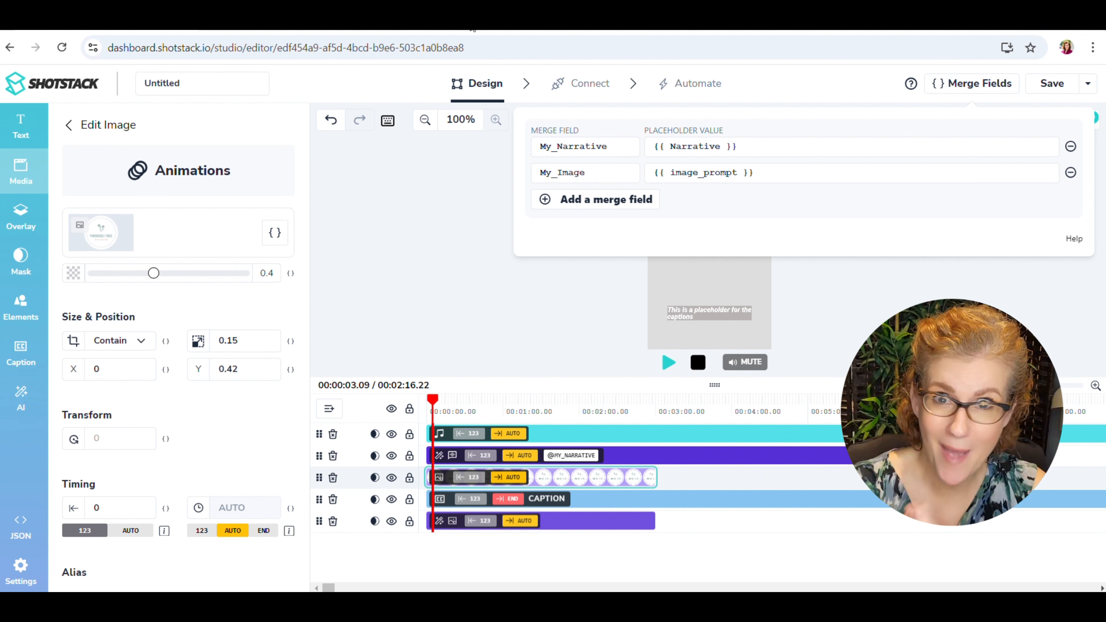
Open the caption clip's settings and change its length timing to AUTO.
left_click(594, 500)
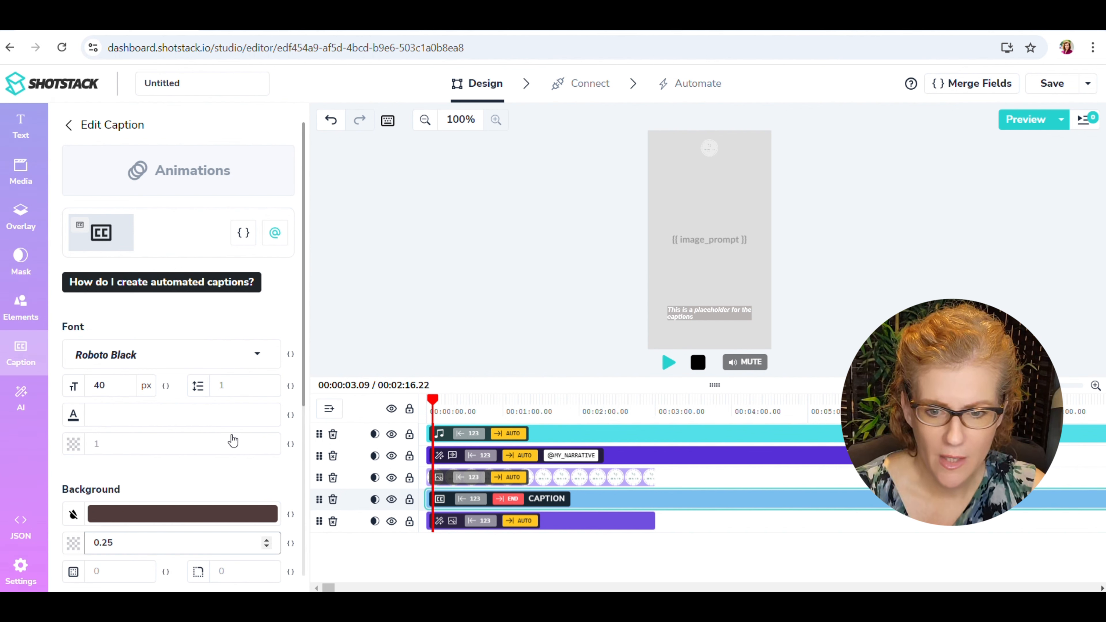
scroll(232, 439, "down", 5)
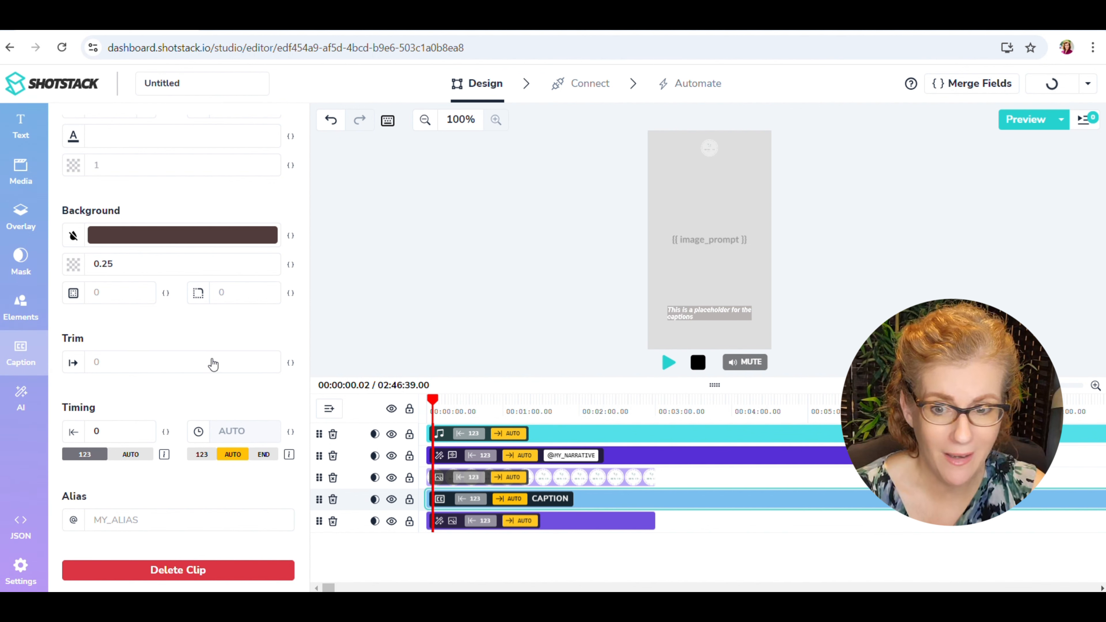
Rename the untitled template to Dog Thoughts Video Template and save it.
left_click(162, 81)
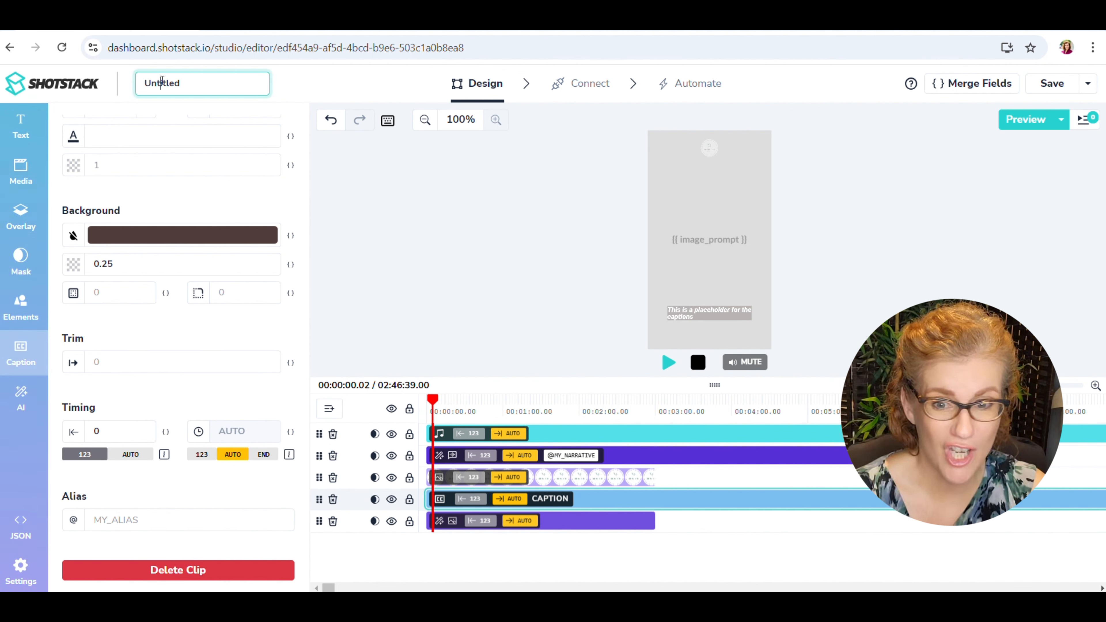
double_click(182, 84)
left_click_drag(181, 85, 147, 84)
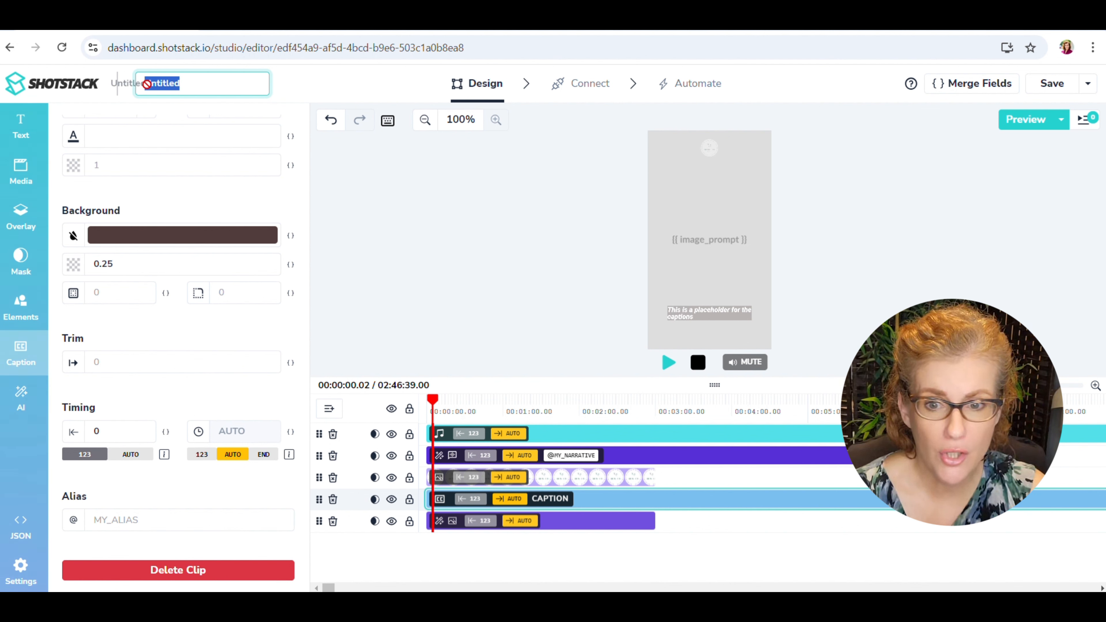
type("Though")
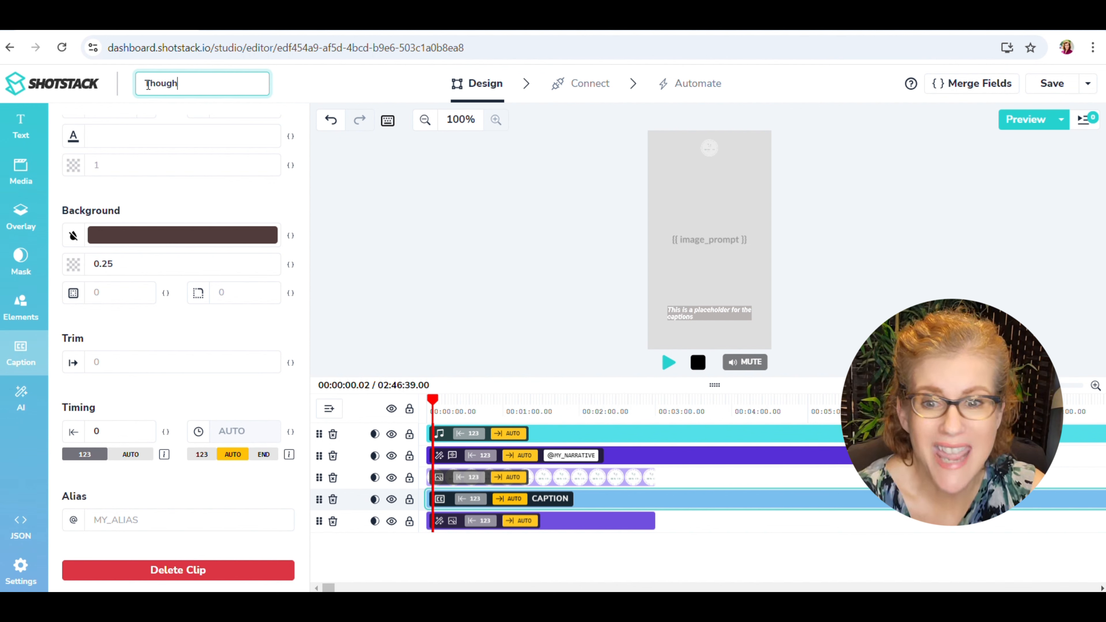
key("BackSpace")
key("BackSpace")
key("BackSpace")
key("BackSpace")
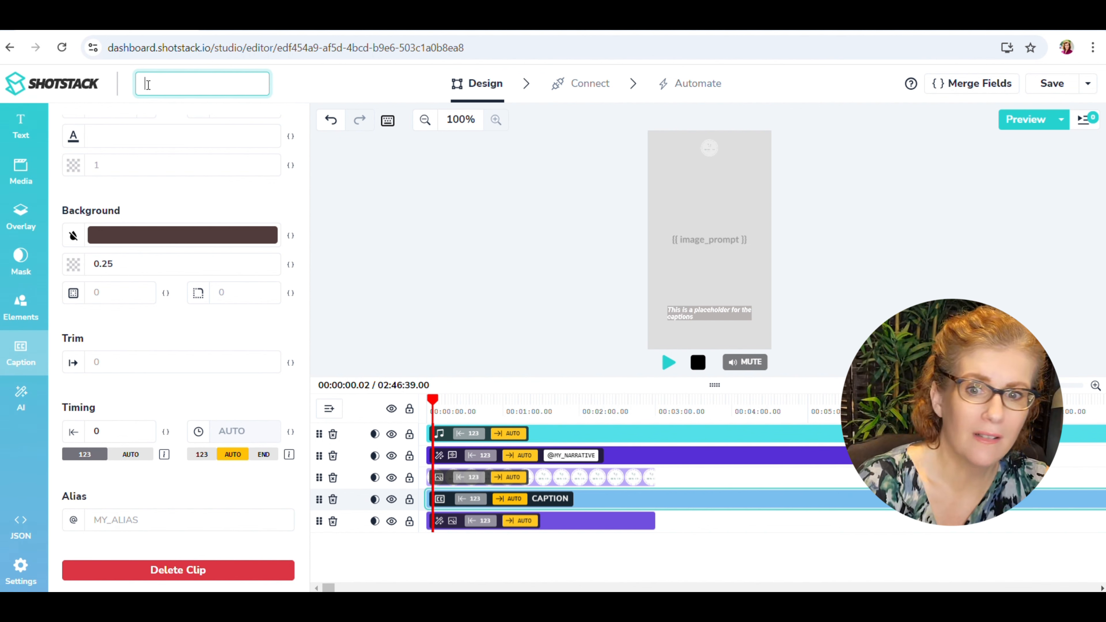
type("Dog Thoug")
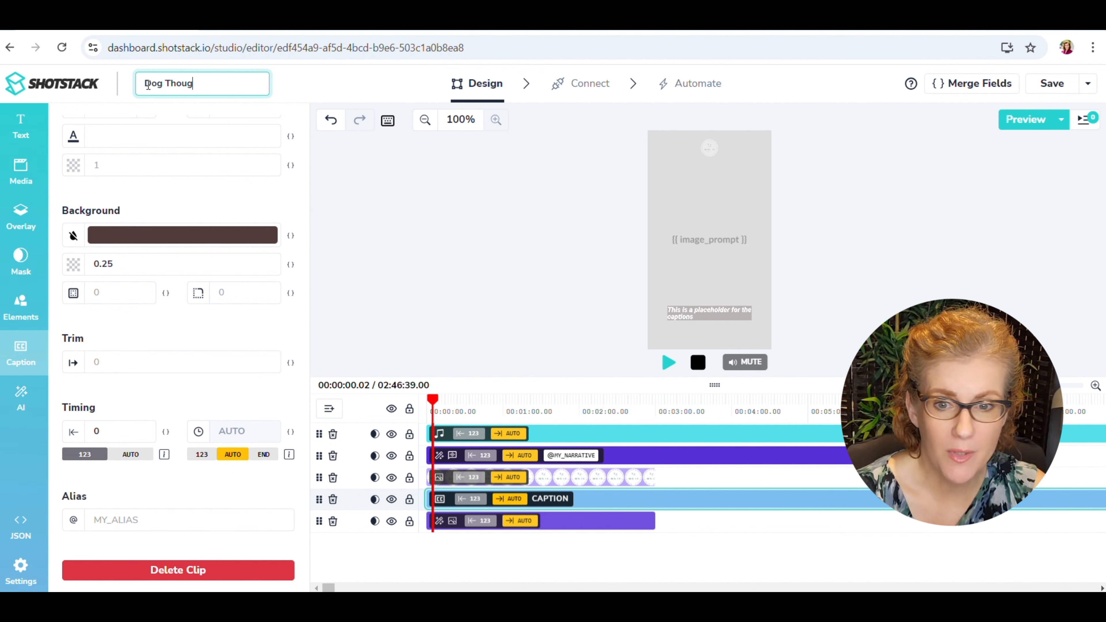
type("ths")
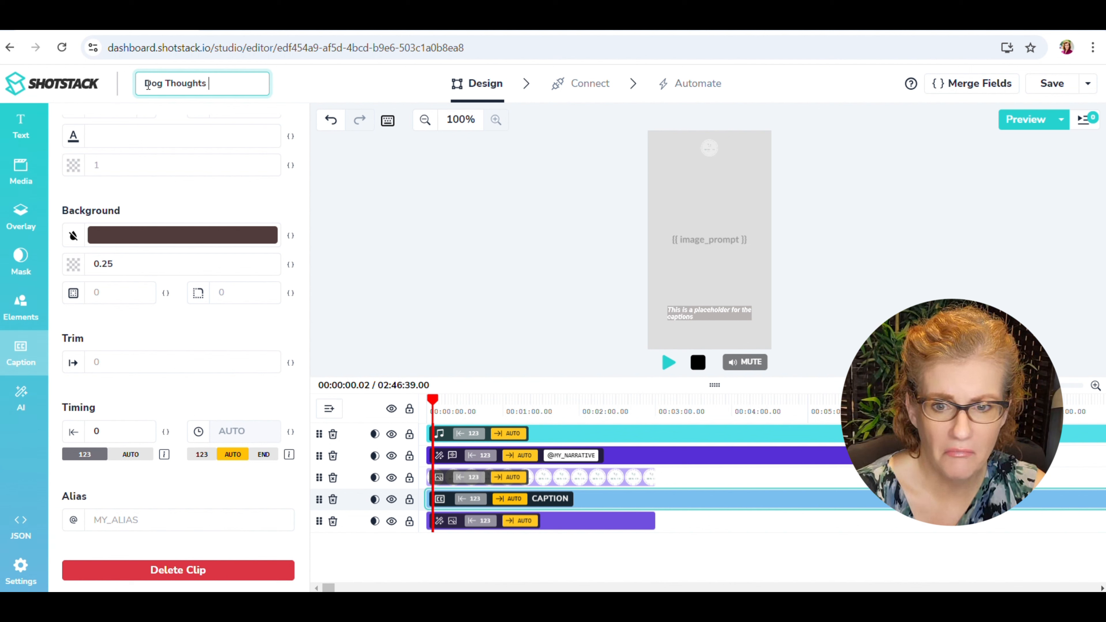
type(" Video")
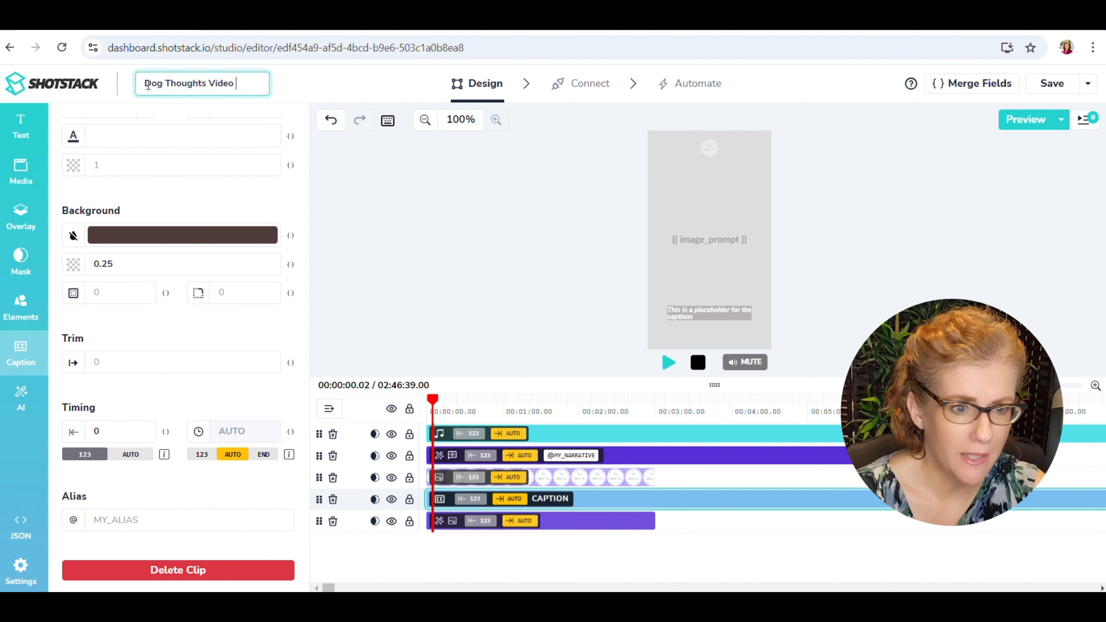
type(" Template")
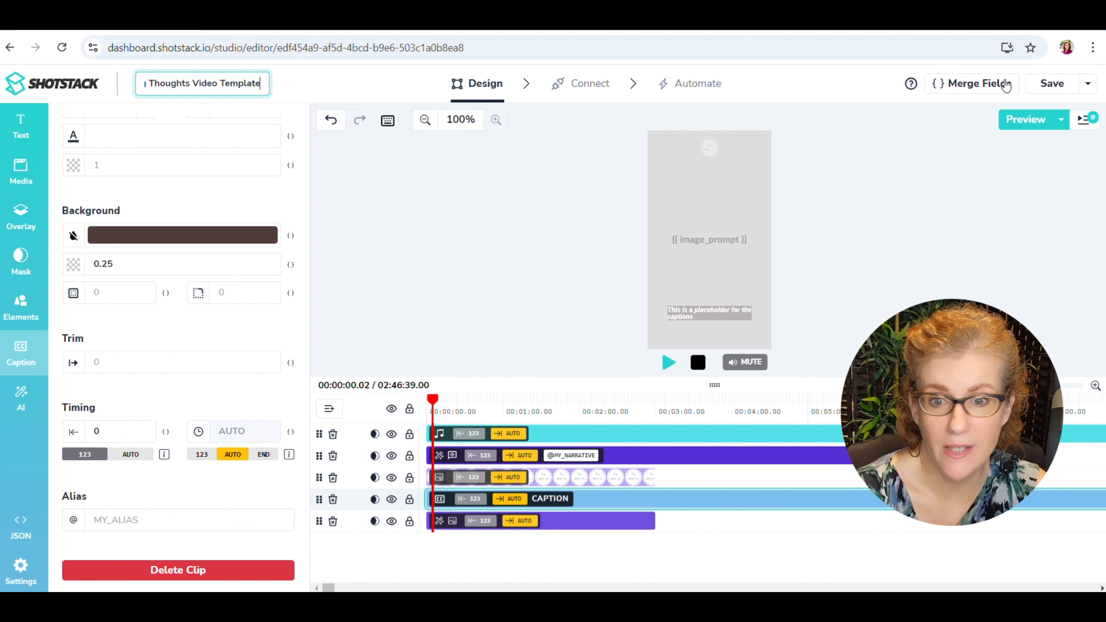
left_click(1052, 84)
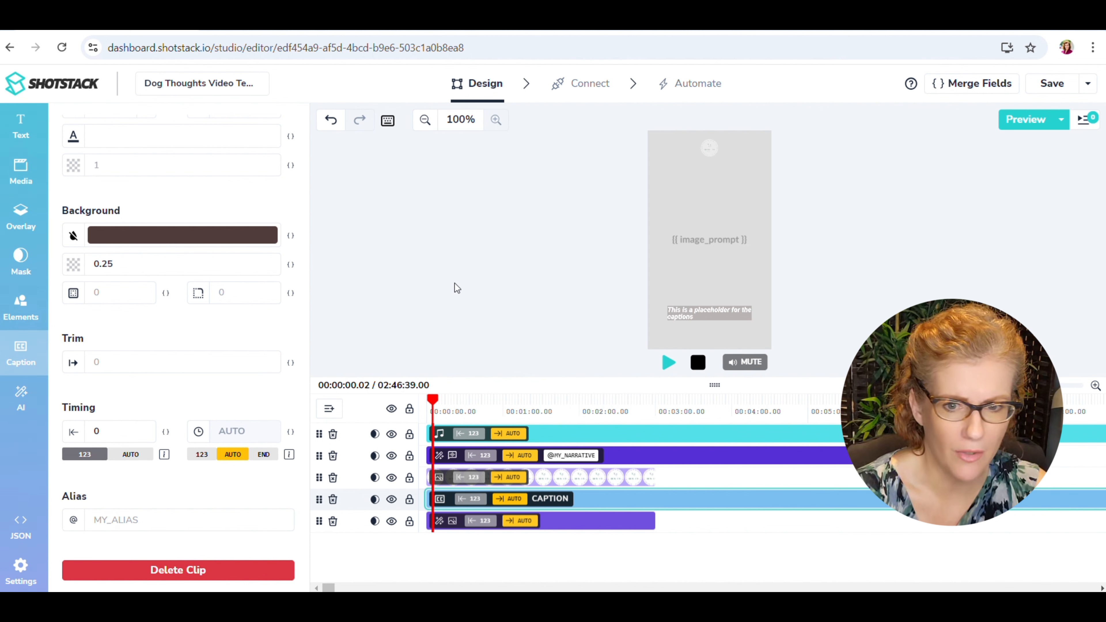
left_click(57, 93)
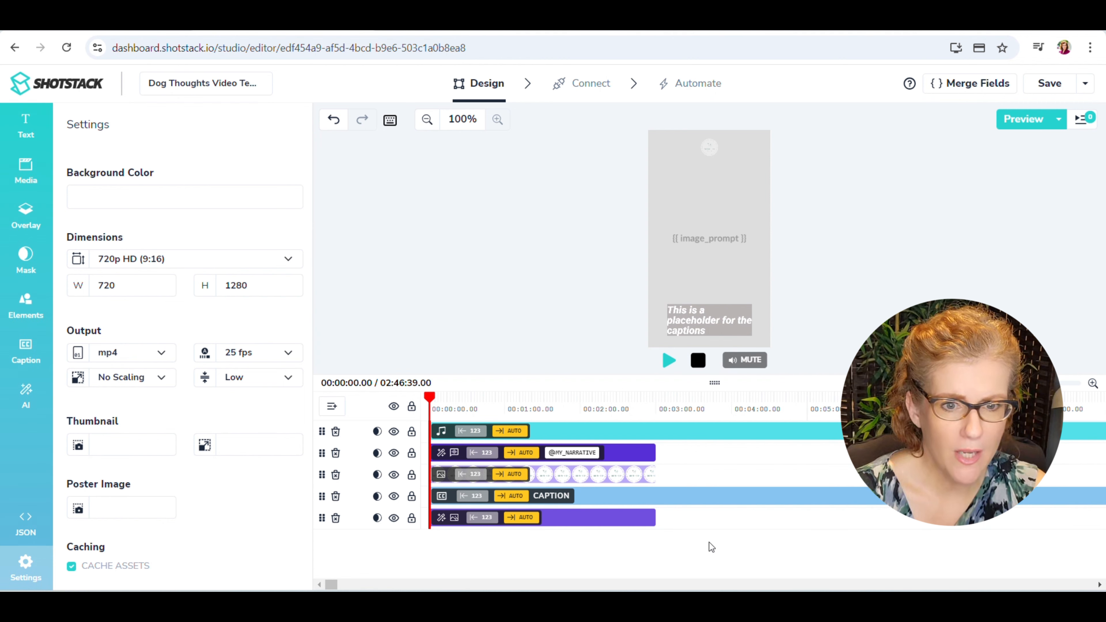
Open the template's video distribution connections and enable Google Drive as a destination.
left_click(570, 93)
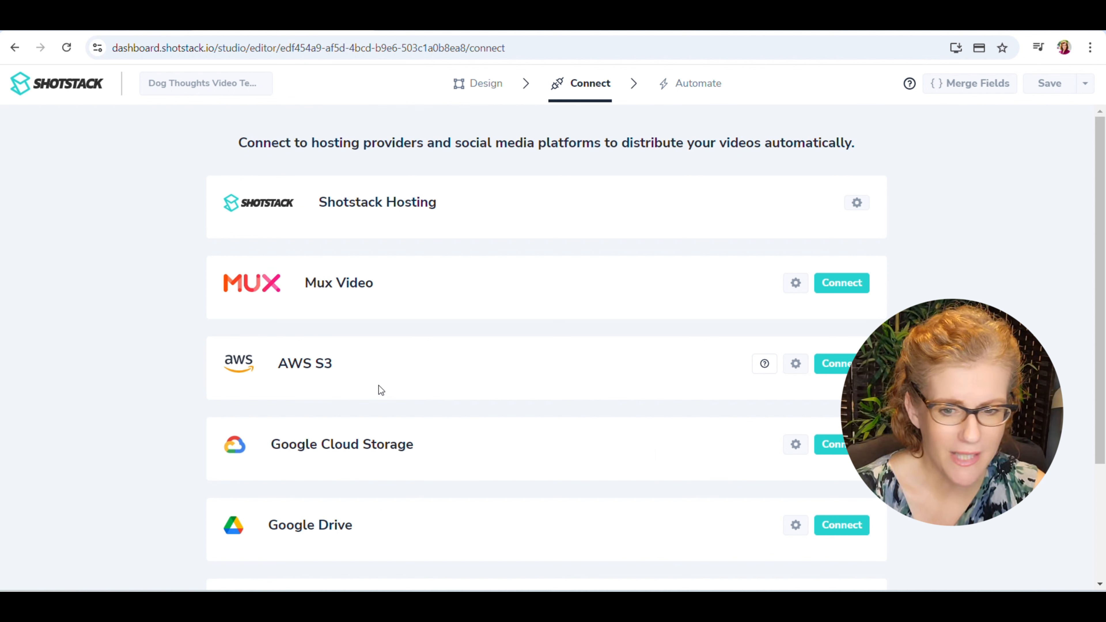
scroll(518, 396, "down", 3)
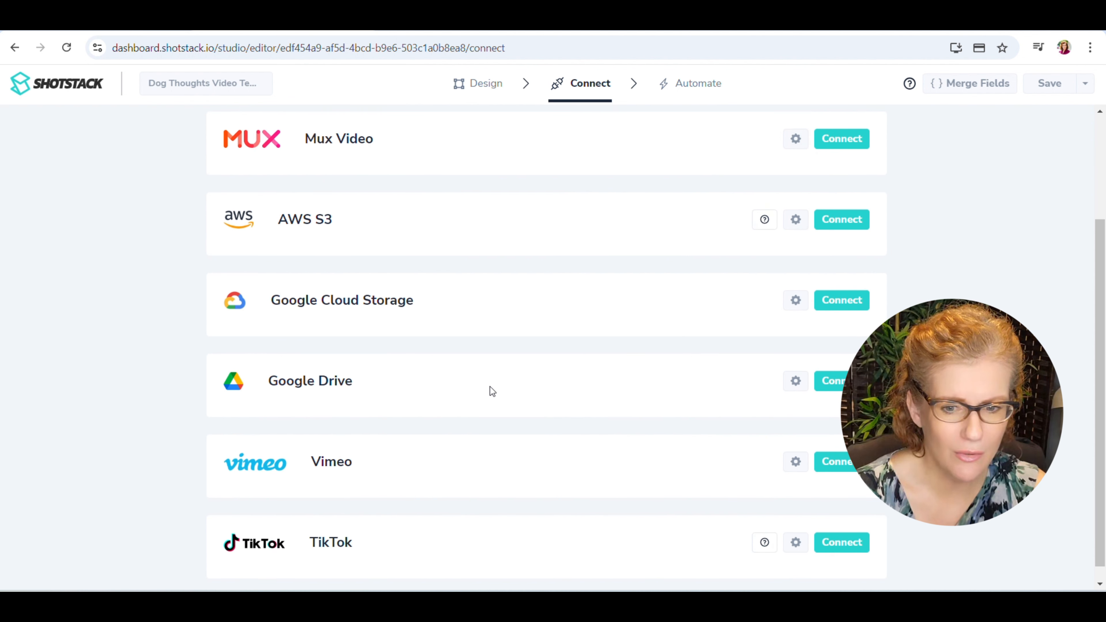
scroll(519, 386, "down", 1)
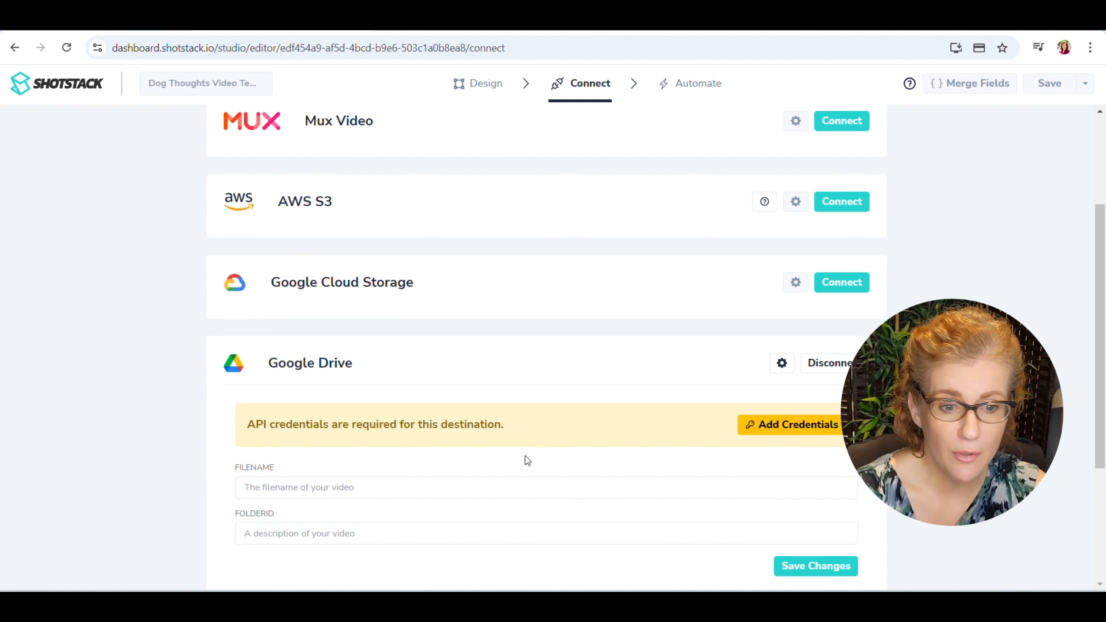
Add the Google Drive credentials by signing in with the Google account password and granting Shotstack access.
scroll(525, 456, "down", 2)
left_click(758, 362)
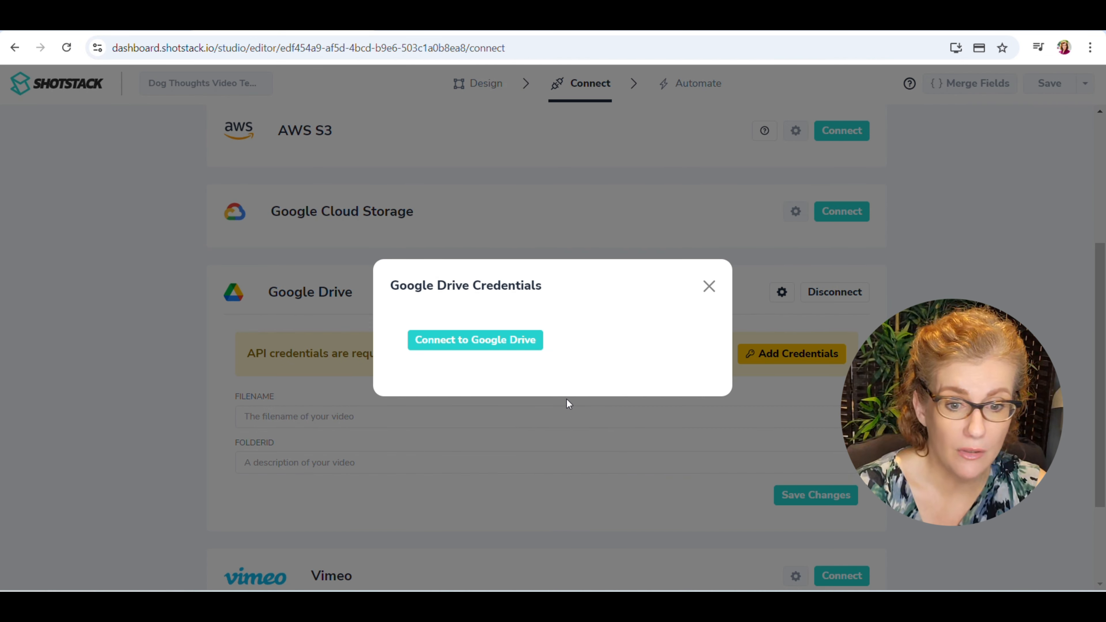
left_click(485, 346)
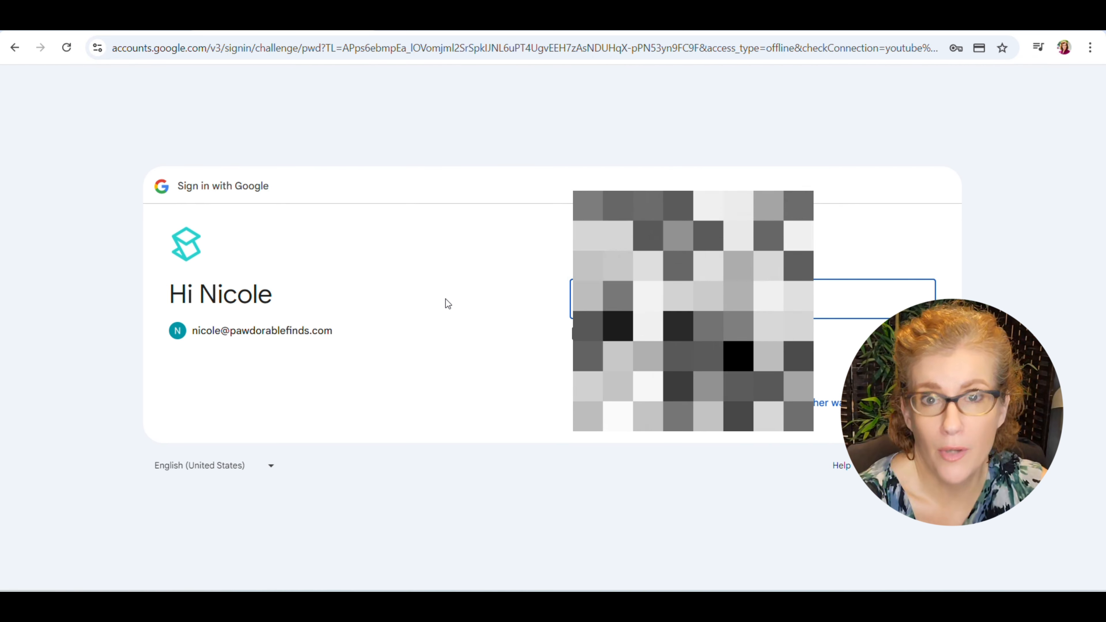
key("Return")
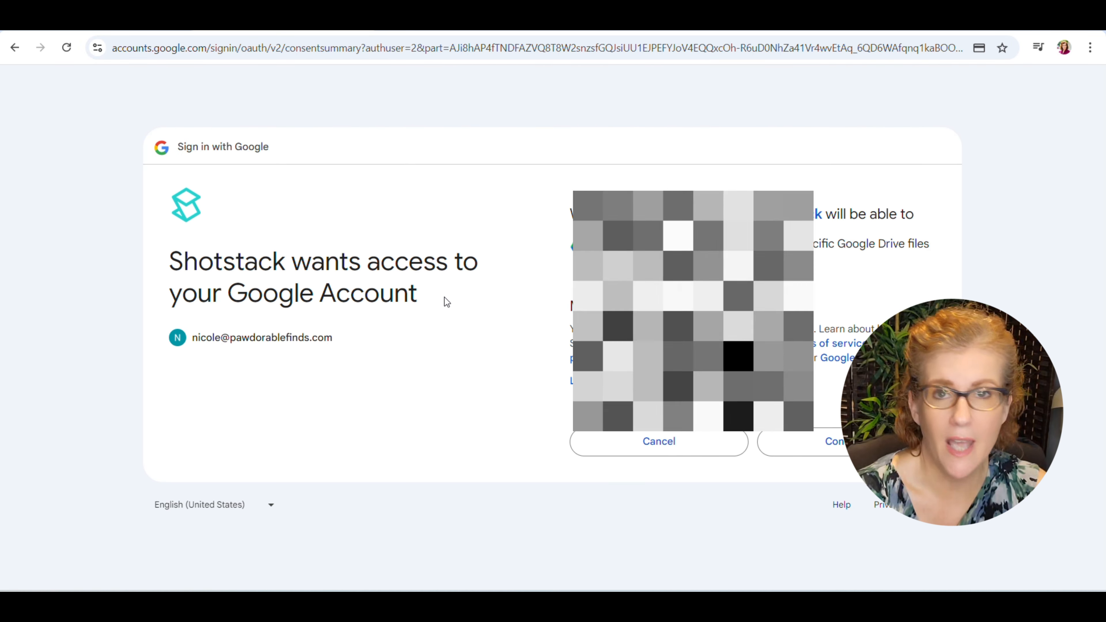
left_click(860, 442)
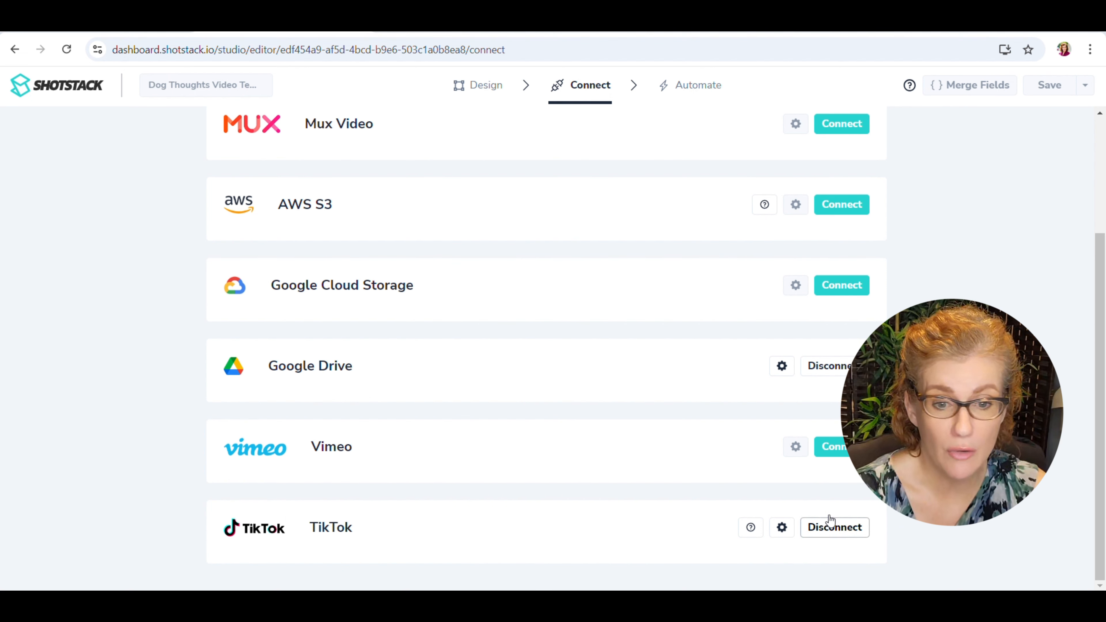
Review the connected destinations, then switch to the Shotstack videos scenario in Make and look over its modules from the start.
scroll(570, 499, "up", 1)
scroll(351, 548, "up", 2)
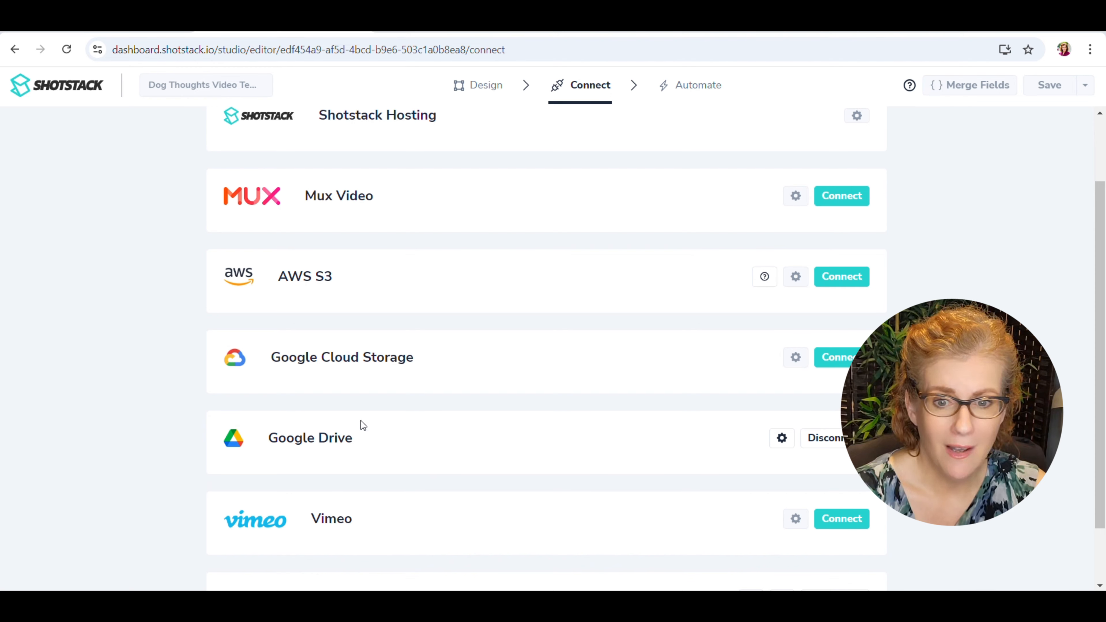
scroll(360, 424, "up", 2)
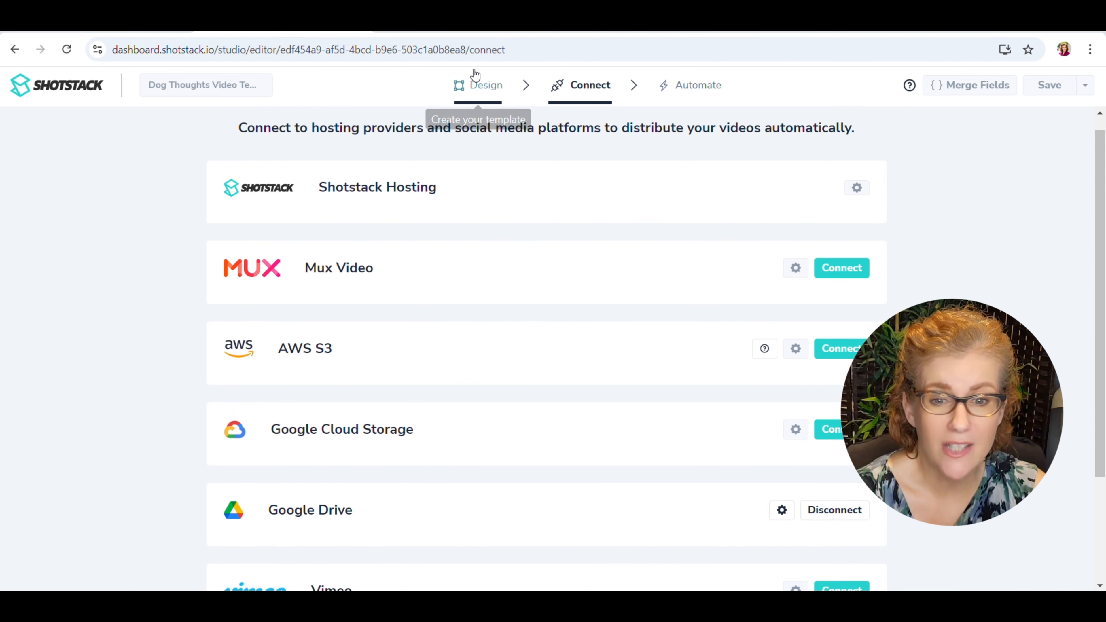
left_click(477, 22)
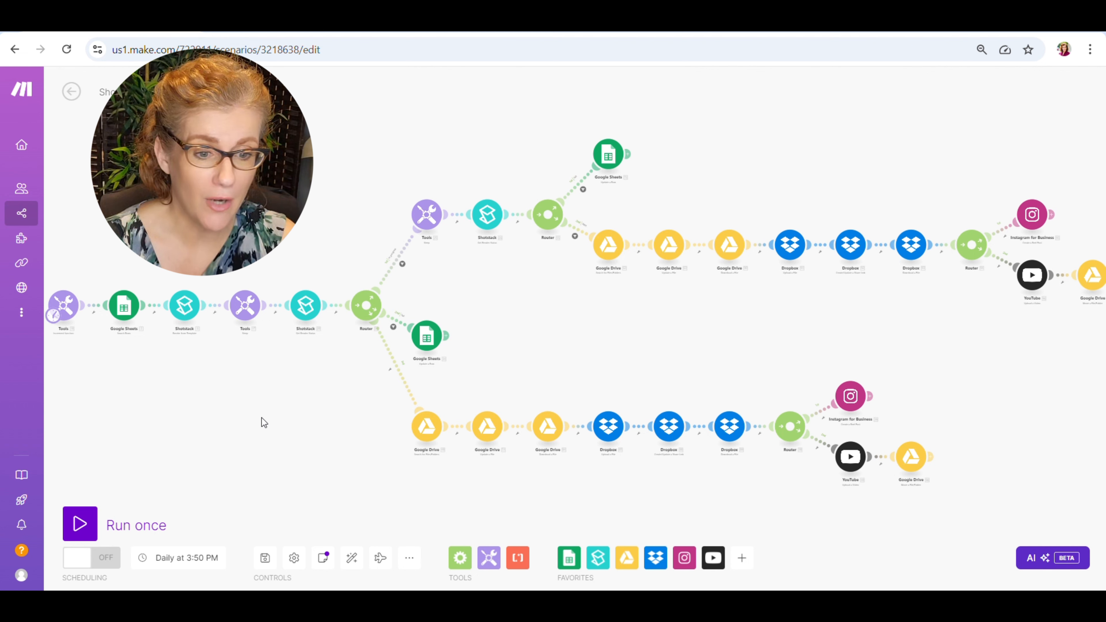
left_click_drag(295, 419, 398, 414)
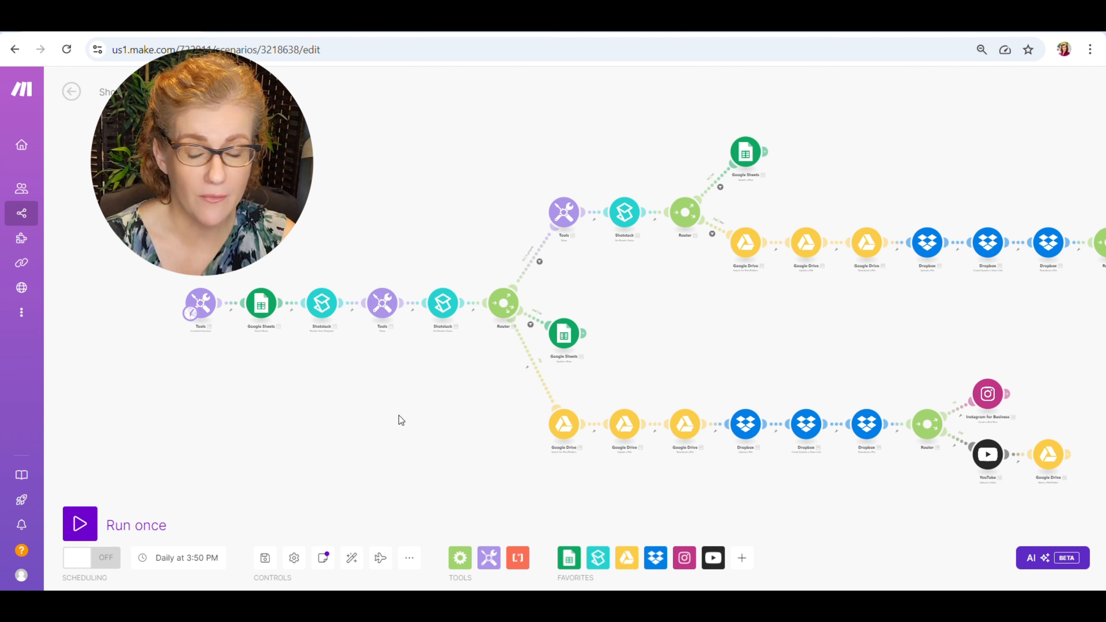
scroll(333, 405, "up", 2)
scroll(333, 406, "up", 3)
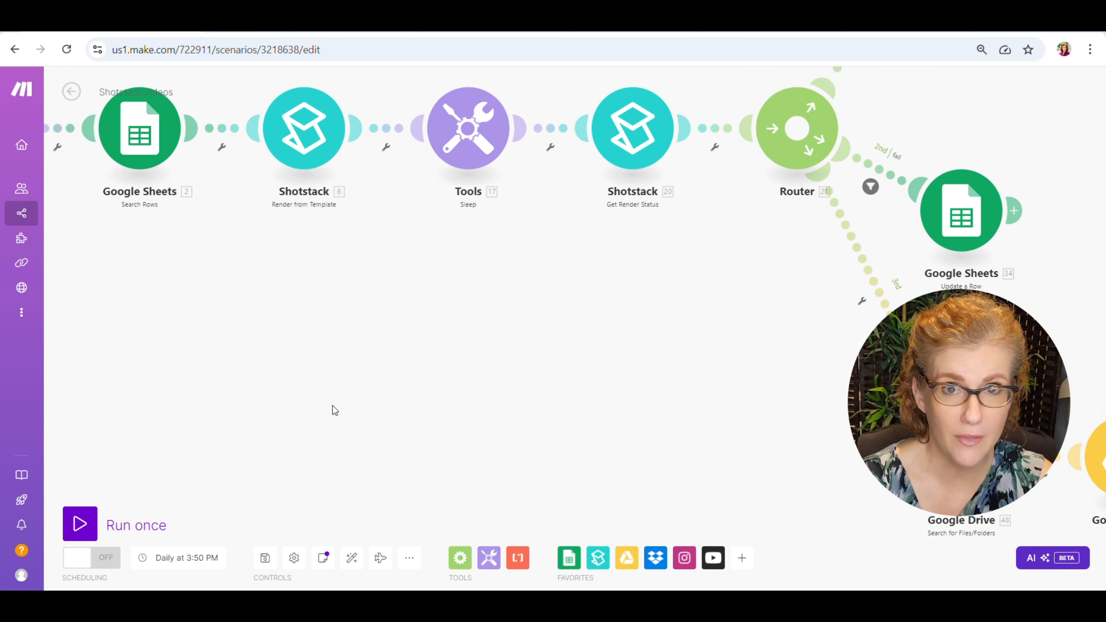
scroll(543, 472, "up", 1)
left_click_drag(284, 306, 555, 484)
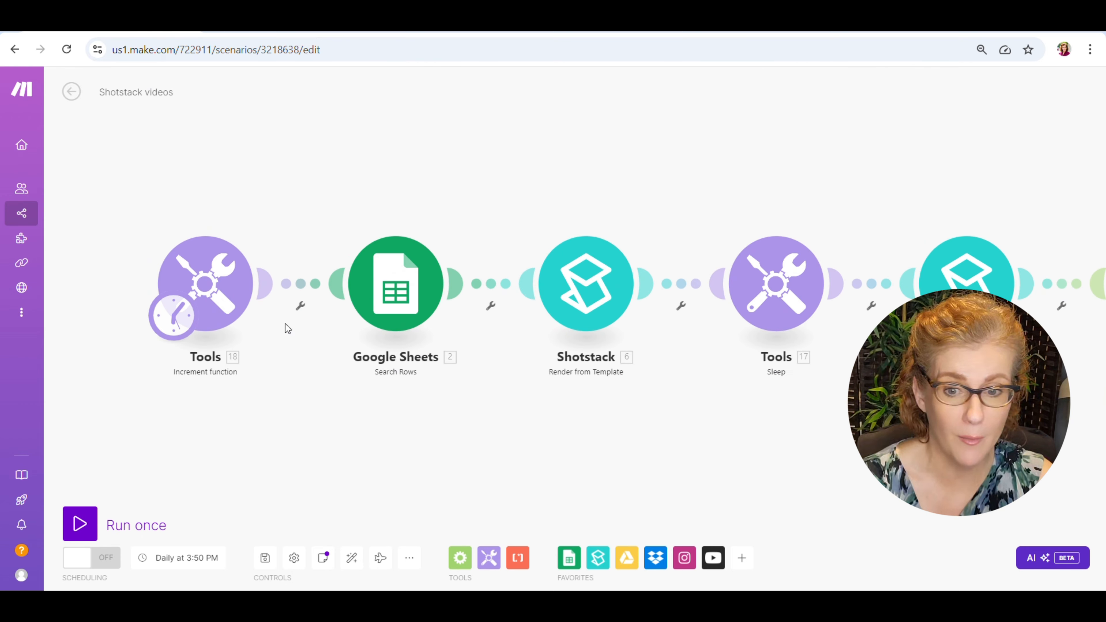
Check the Increment function module's reset setting and the rows of the For Shotstack sheet, returning to the Make scenario.
left_click(211, 282)
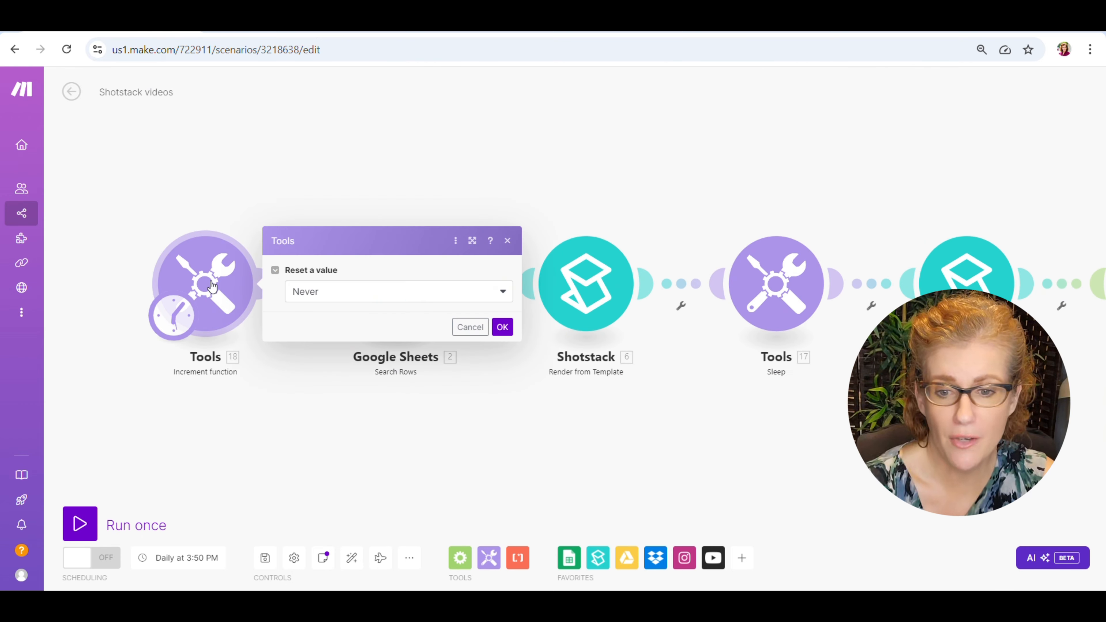
left_click(284, 417)
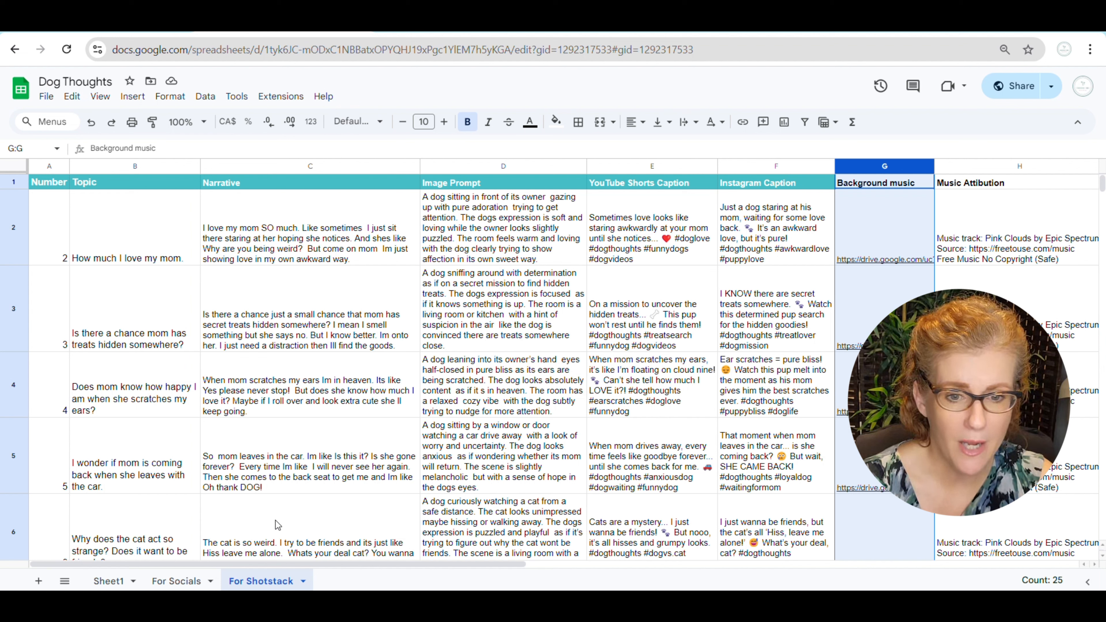
mouse_move(437, 603)
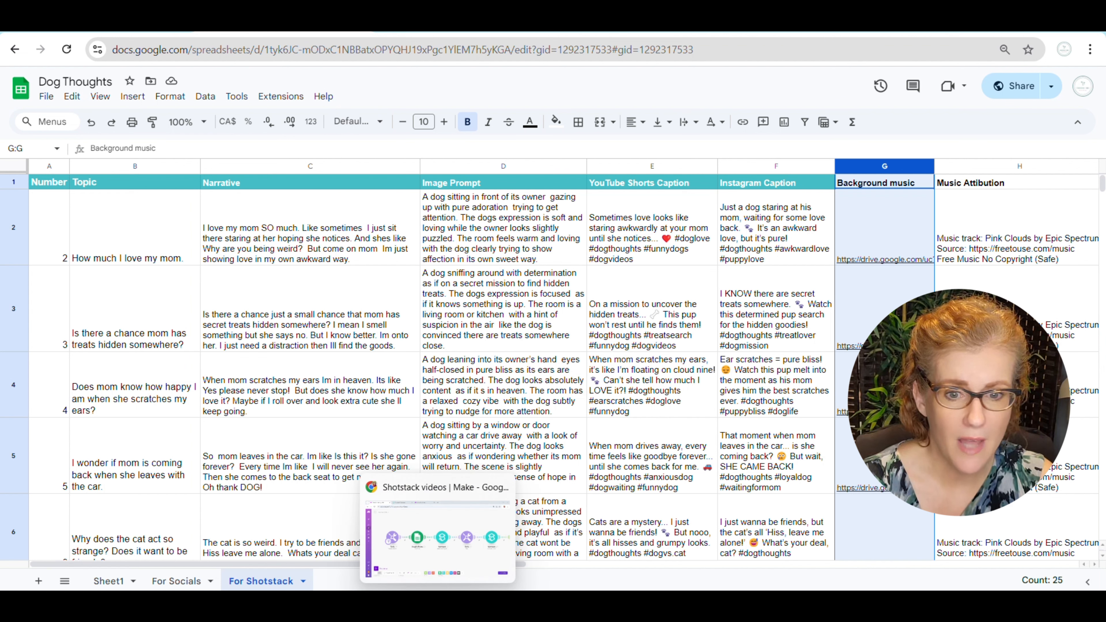
left_click(414, 552)
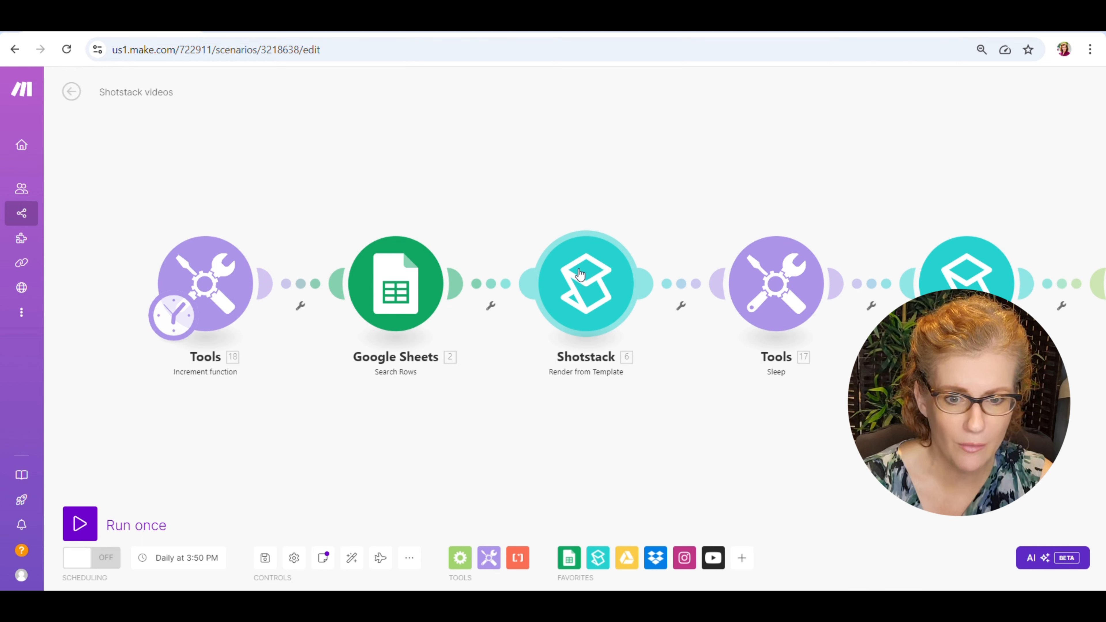
Review the Google Sheets Search Rows module's spreadsheet, filter, sort and limit settings.
left_click(385, 297)
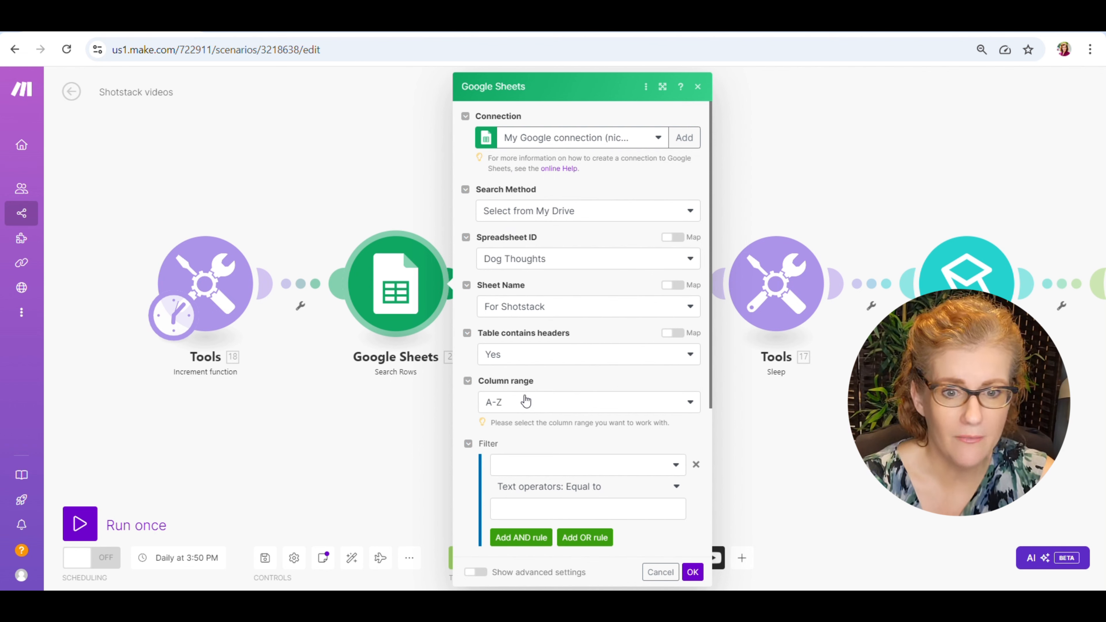
scroll(525, 398, "down", 5)
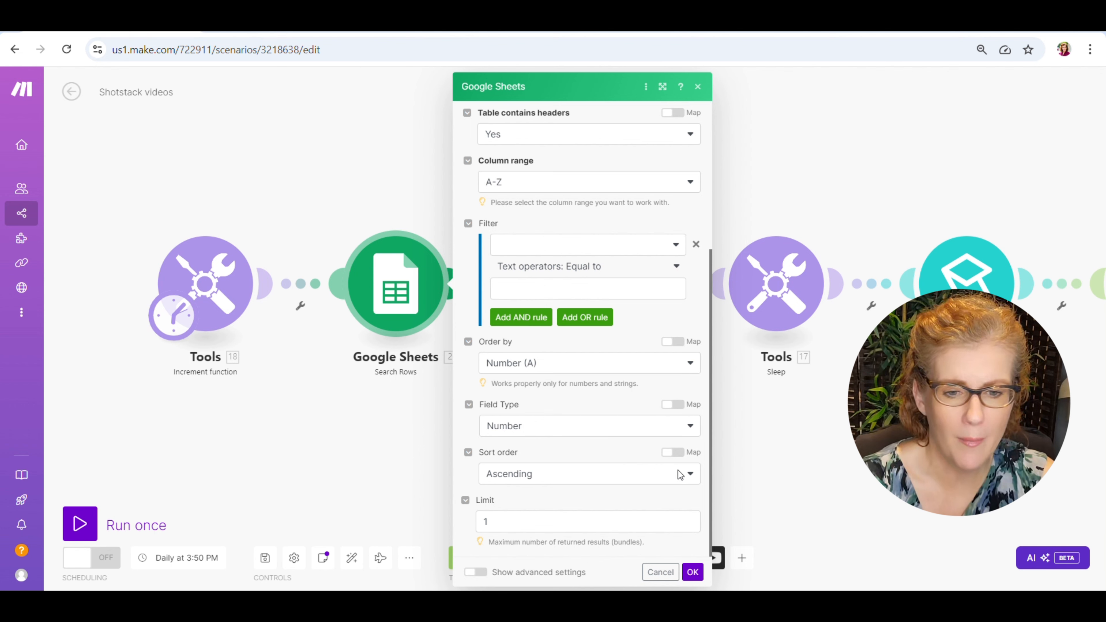
left_click(692, 572)
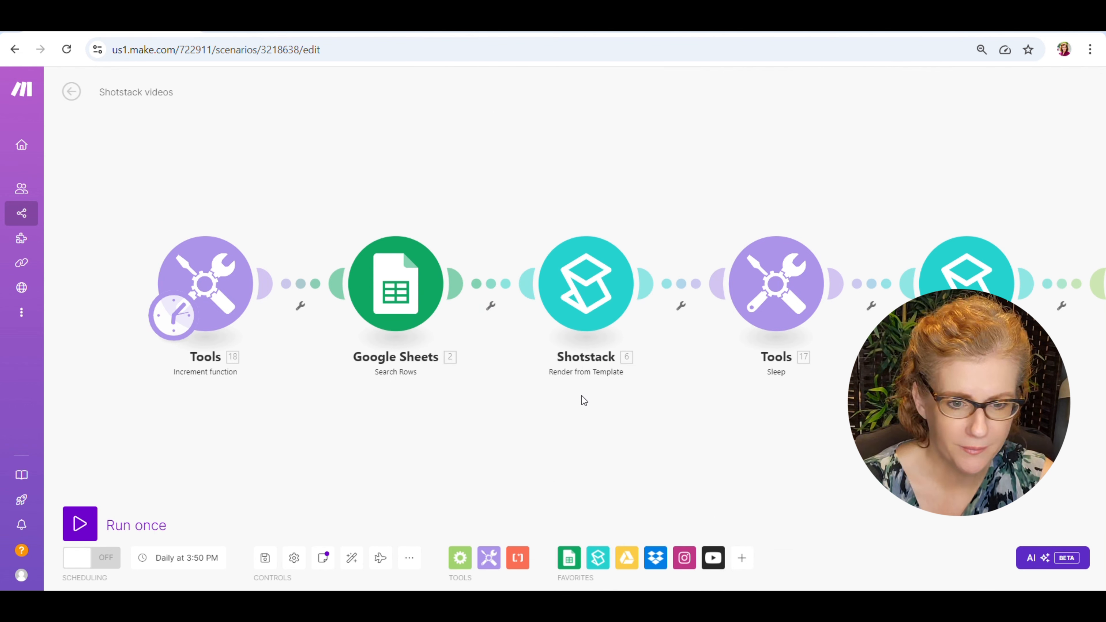
Examine the Render from Template module's connection and template choice, and visit the API keys page in the Shotstack dashboard.
left_click(576, 278)
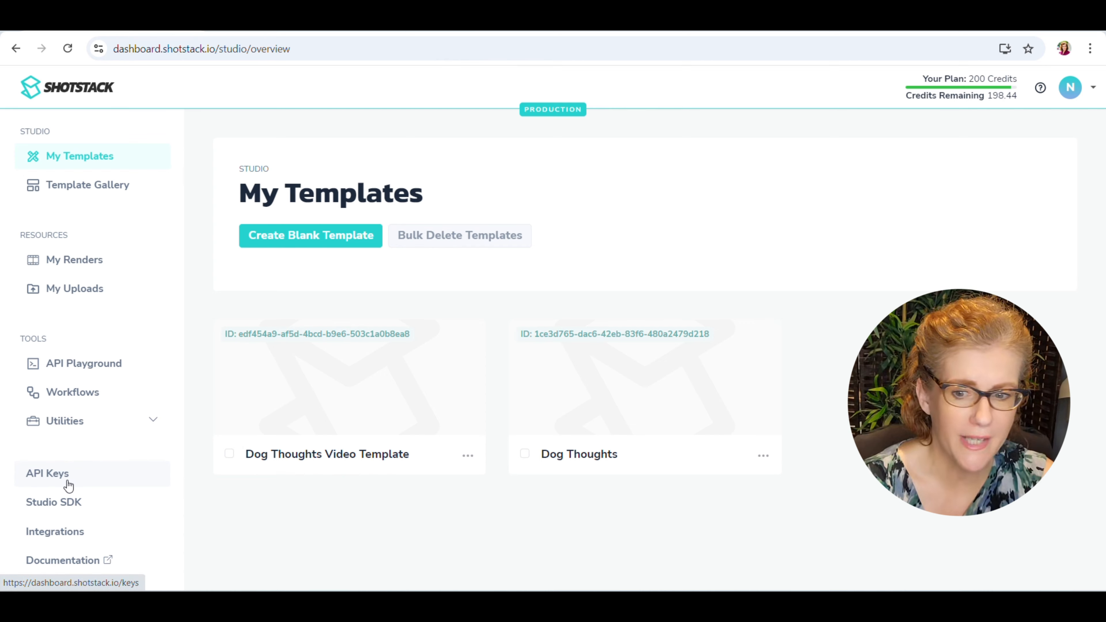
left_click(59, 478)
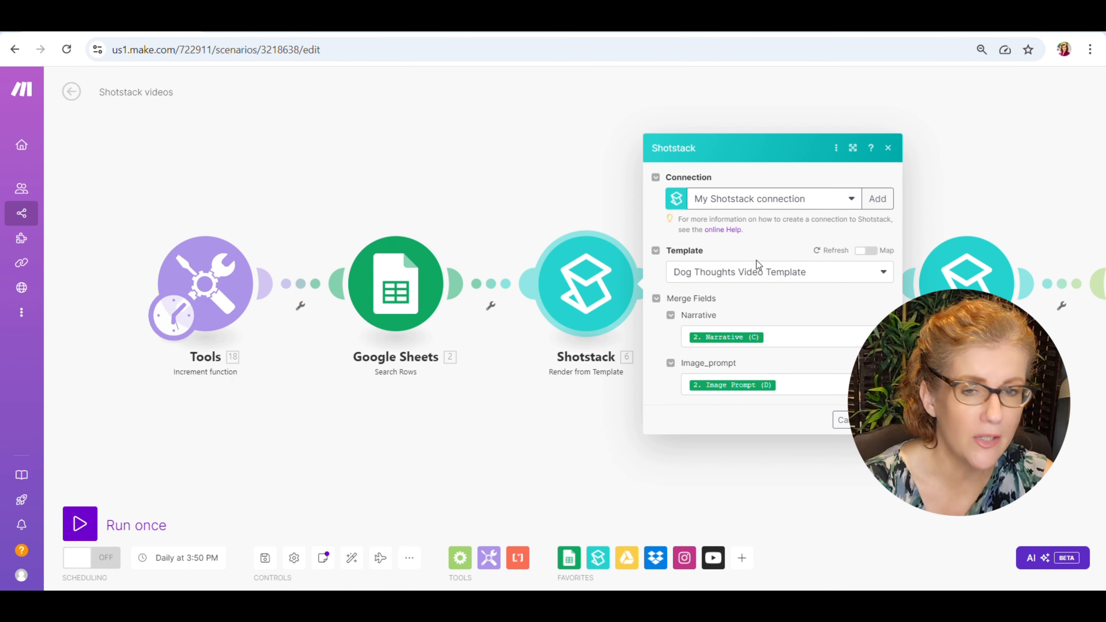
left_click(784, 282)
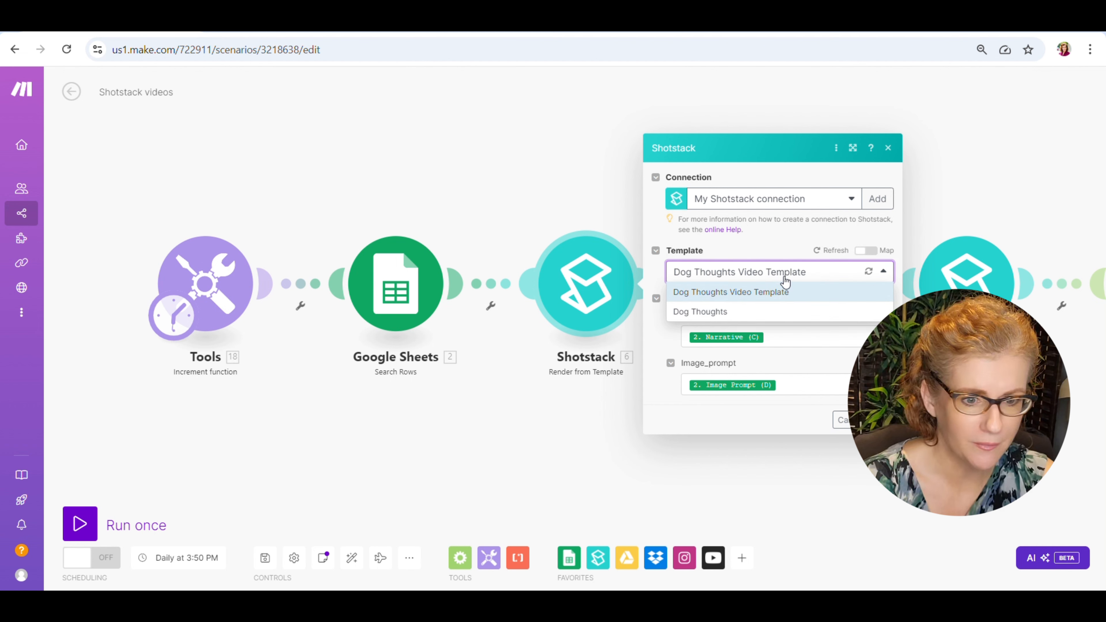
left_click(768, 244)
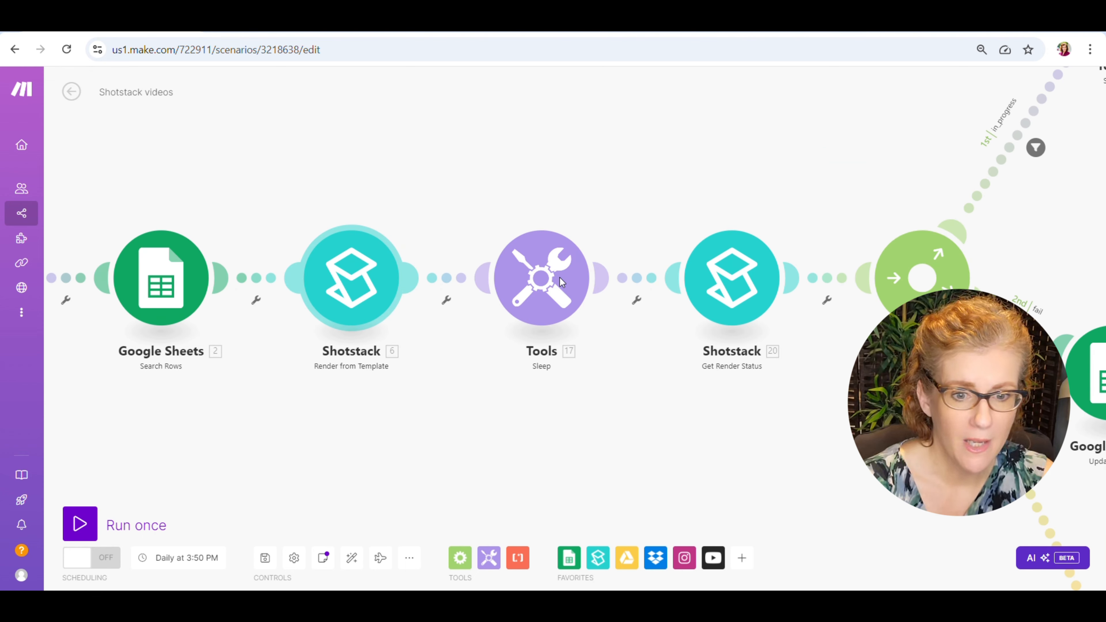
Check the delay of the Sleep module after Render from Template and the Get Render Status module's connection and Render ID.
left_click(540, 281)
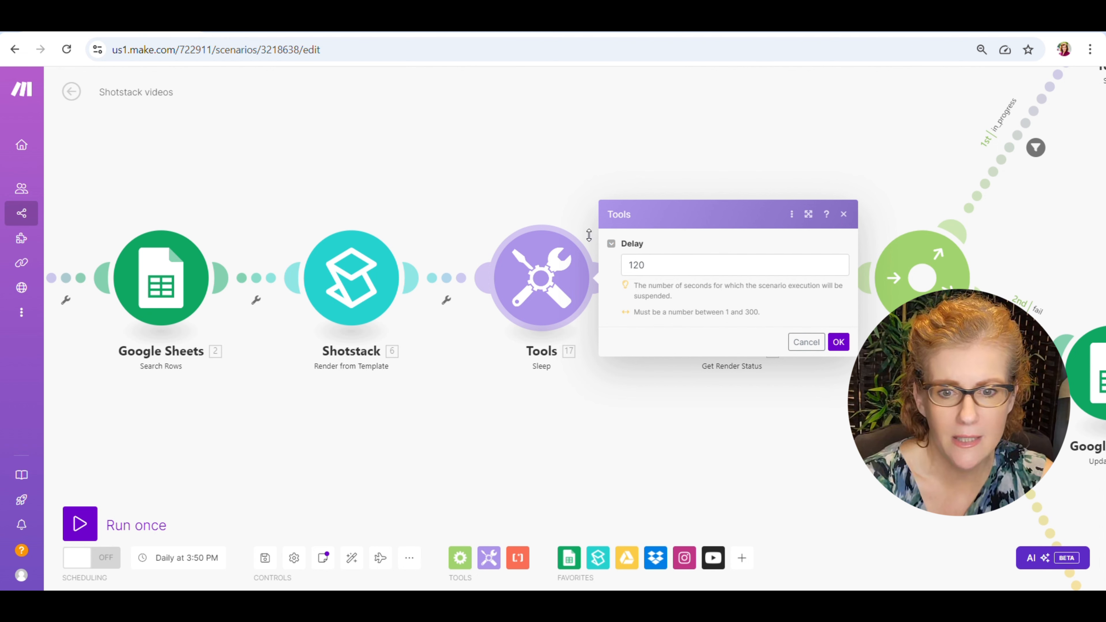
left_click(848, 343)
left_click_drag(851, 362, 674, 360)
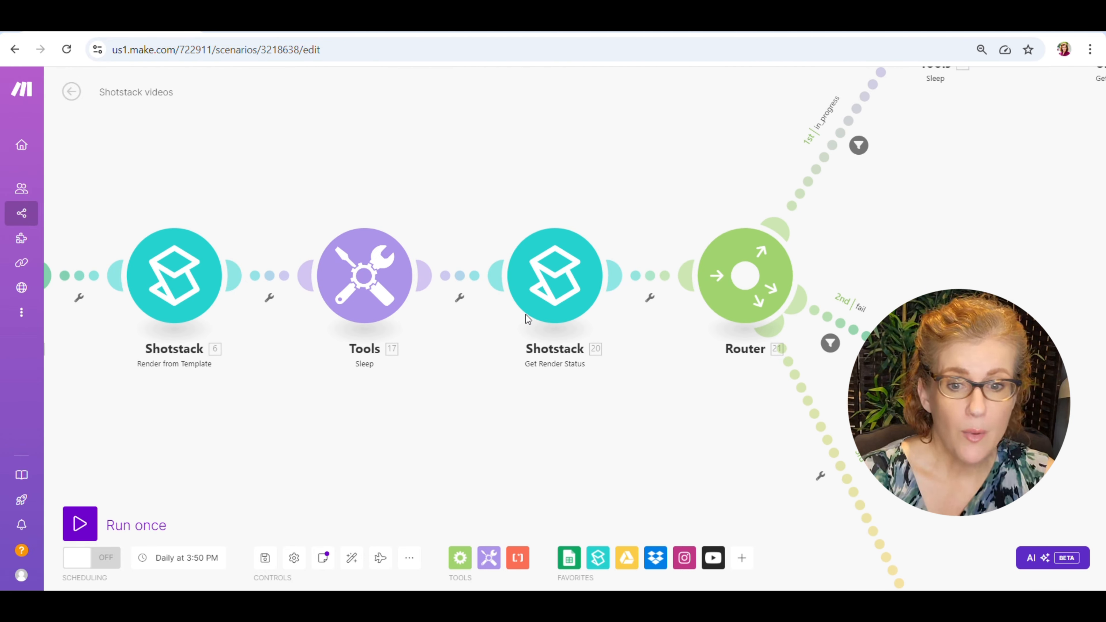
left_click(557, 274)
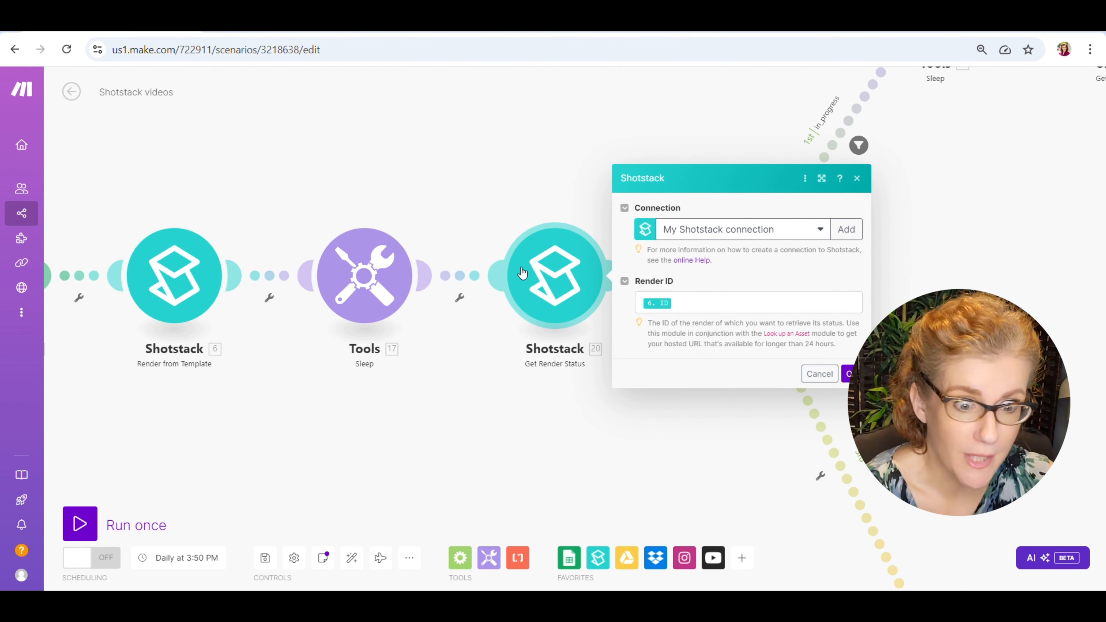
left_click(852, 374)
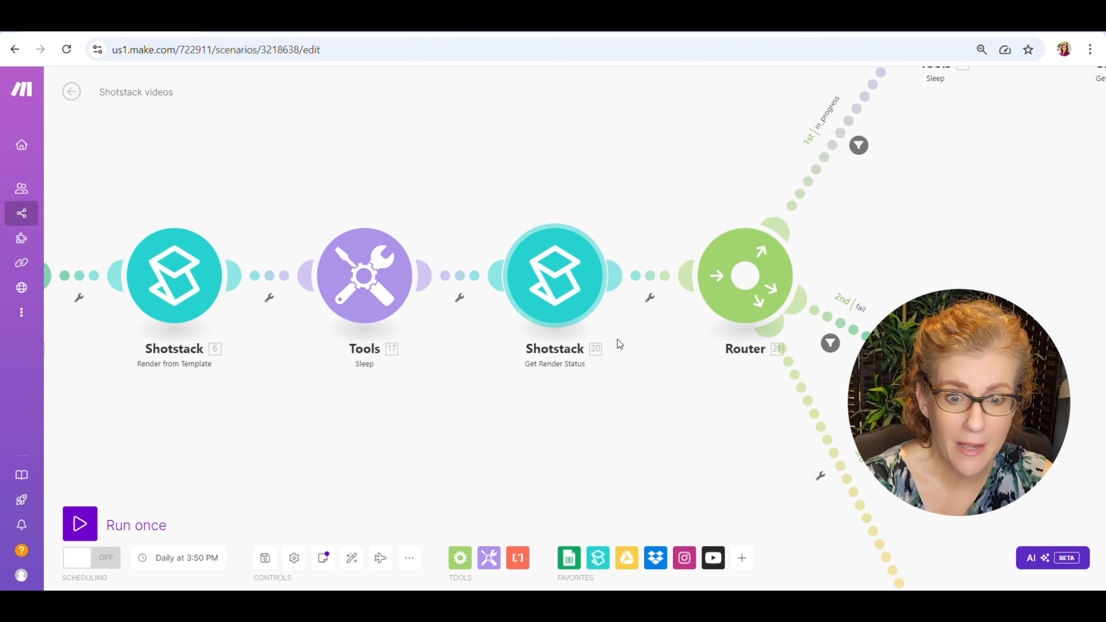
Examine the first router's routes and check the delay of the Sleep module on the in_progress route.
scroll(638, 384, "down", 4)
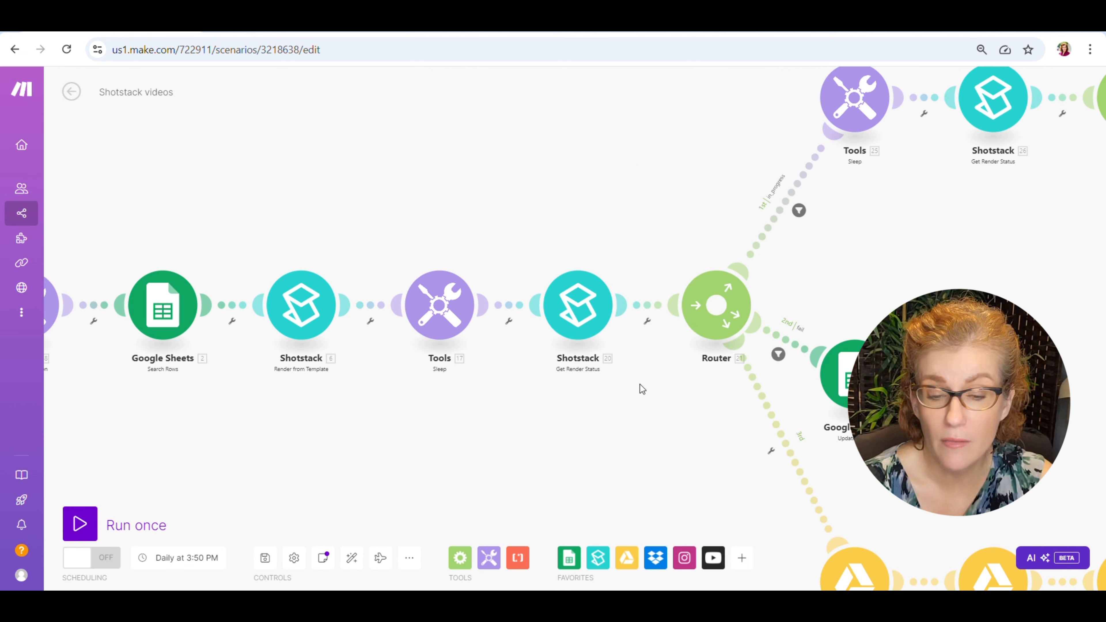
left_click_drag(635, 399, 442, 395)
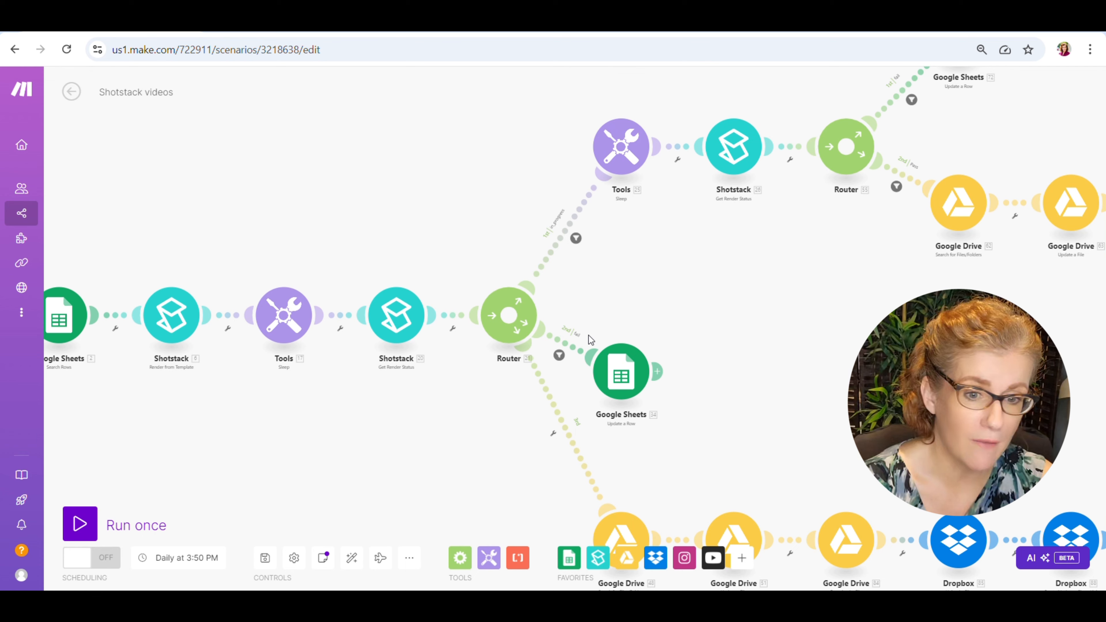
scroll(590, 340, "up", 5)
scroll(590, 339, "up", 1)
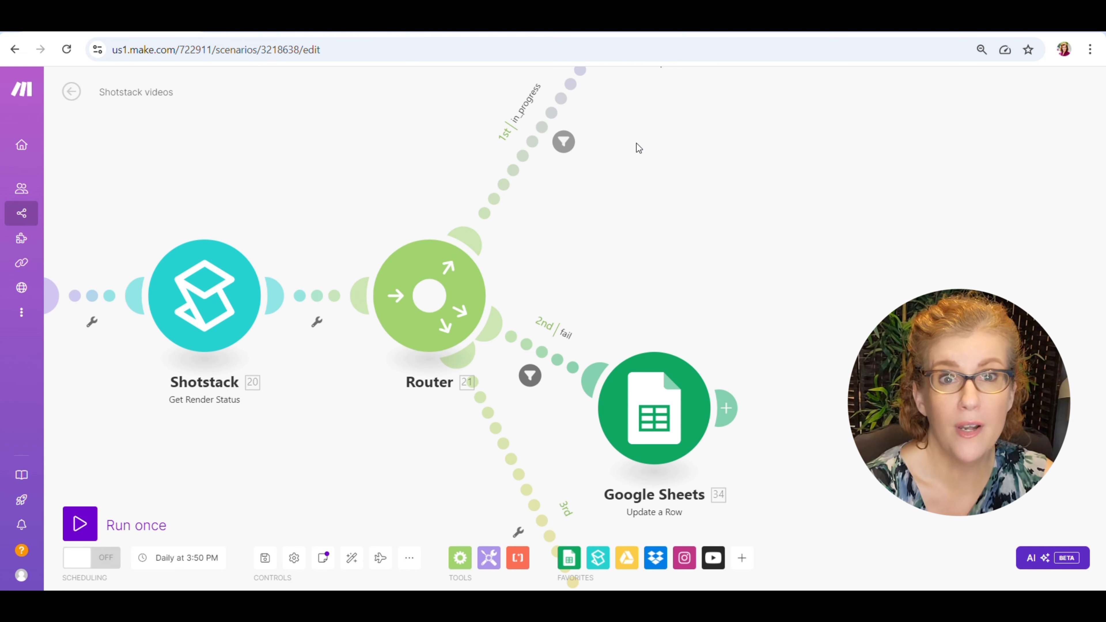
left_click_drag(638, 148, 539, 302)
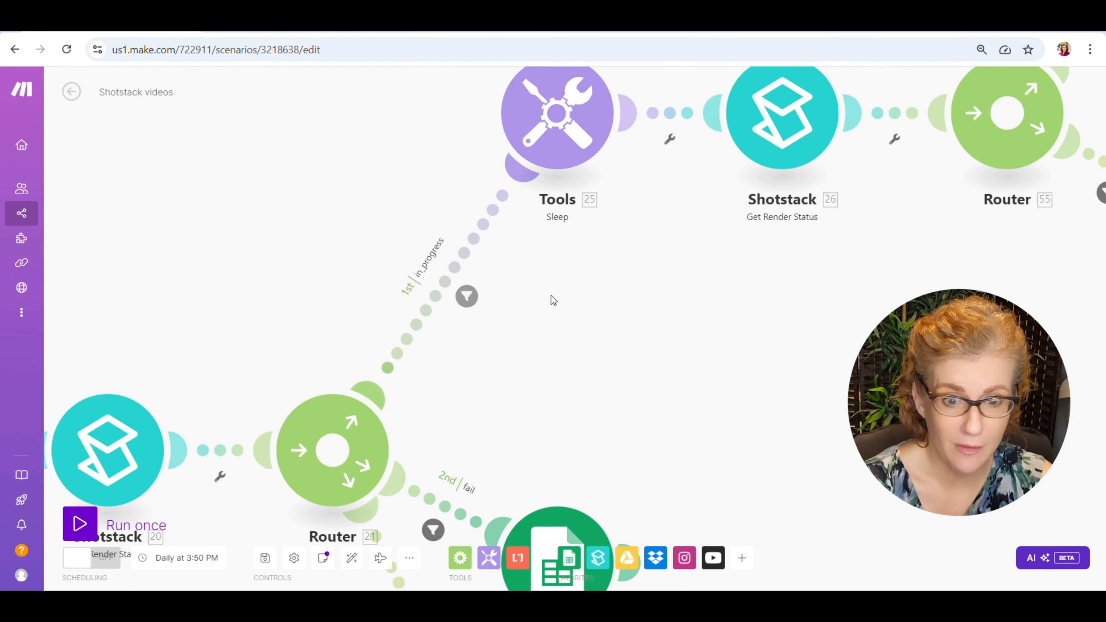
left_click_drag(633, 271, 450, 323)
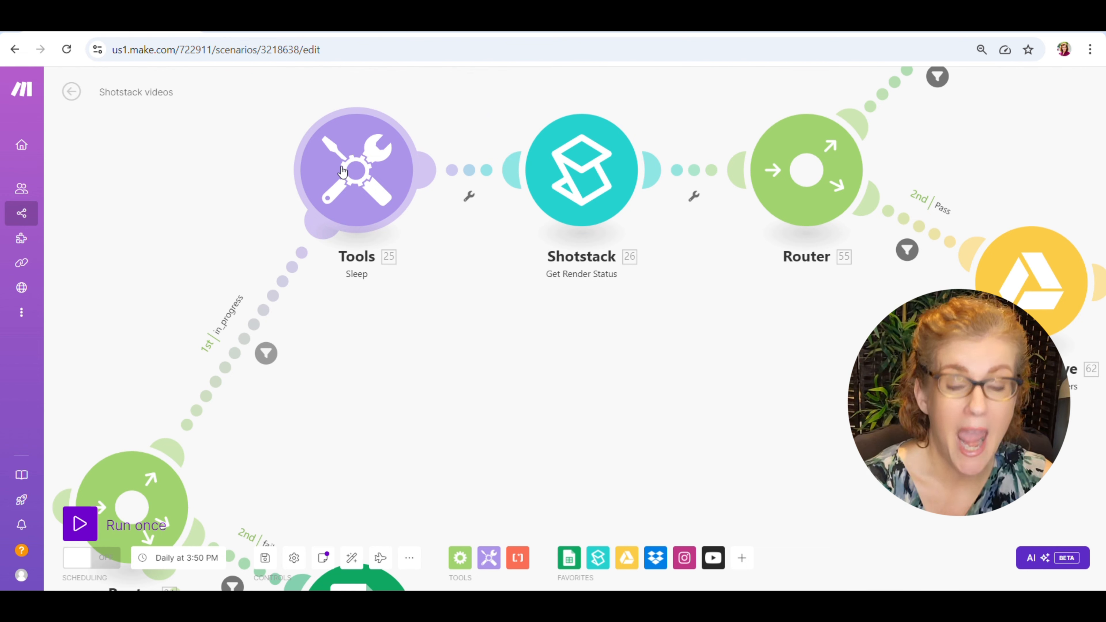
left_click(342, 171)
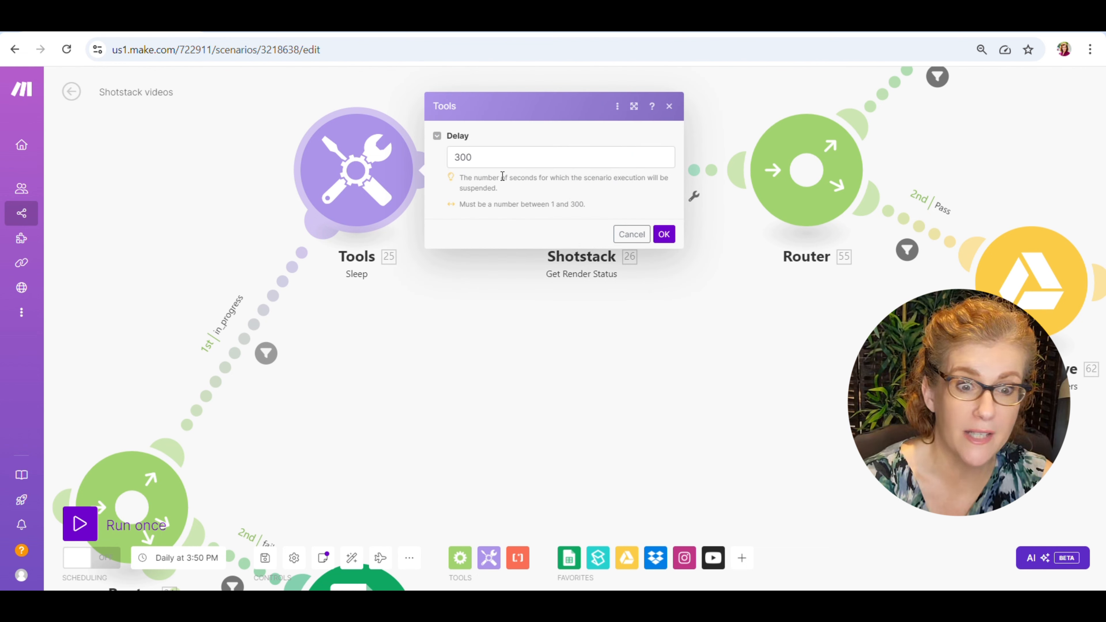
left_click(461, 322)
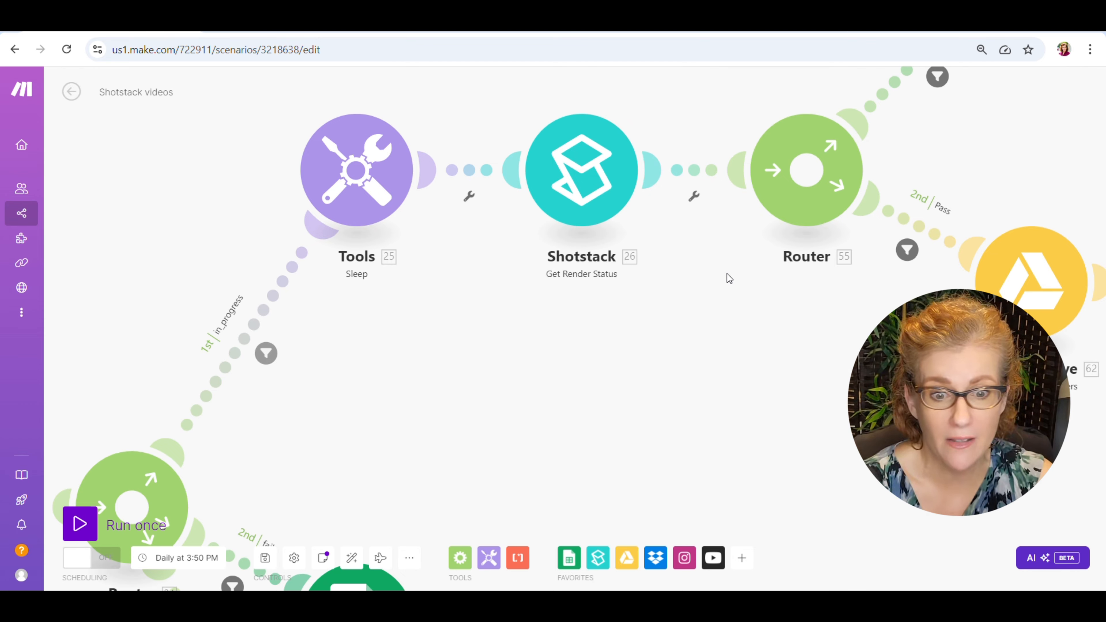
Inspect the Pass filter's condition and the fail route of the second router on the in_progress branch.
left_click_drag(726, 273, 295, 441)
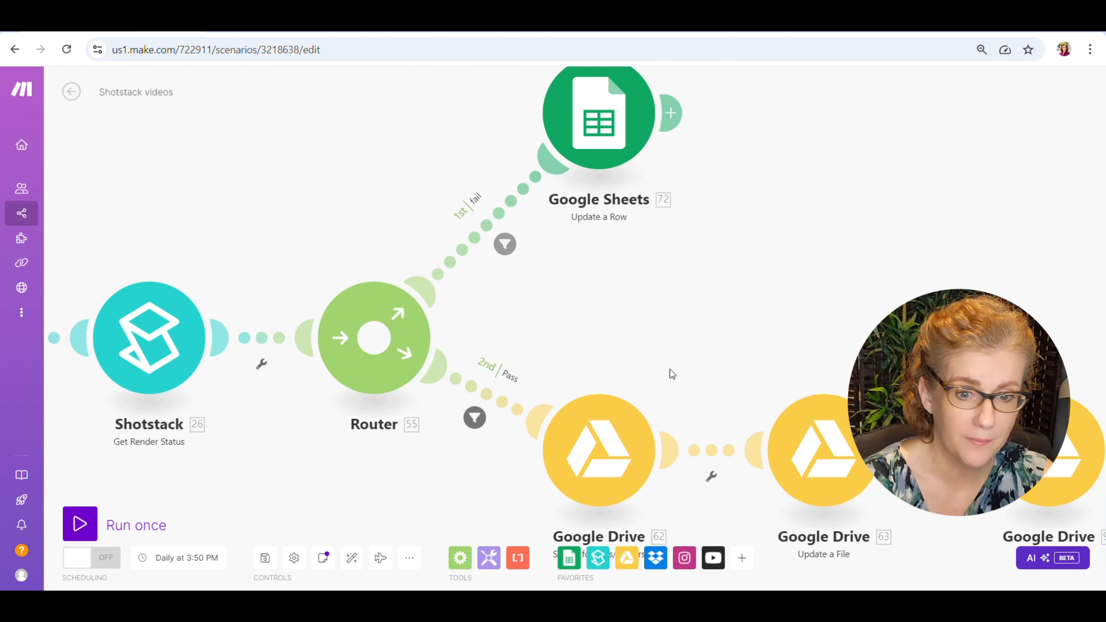
left_click_drag(666, 366, 638, 285)
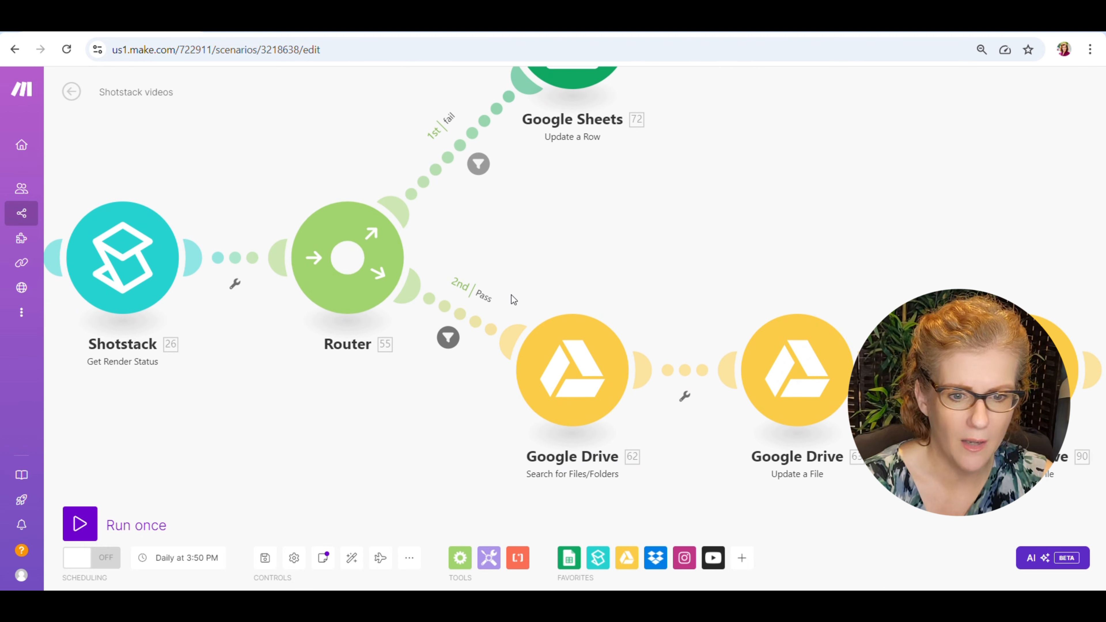
left_click(448, 344)
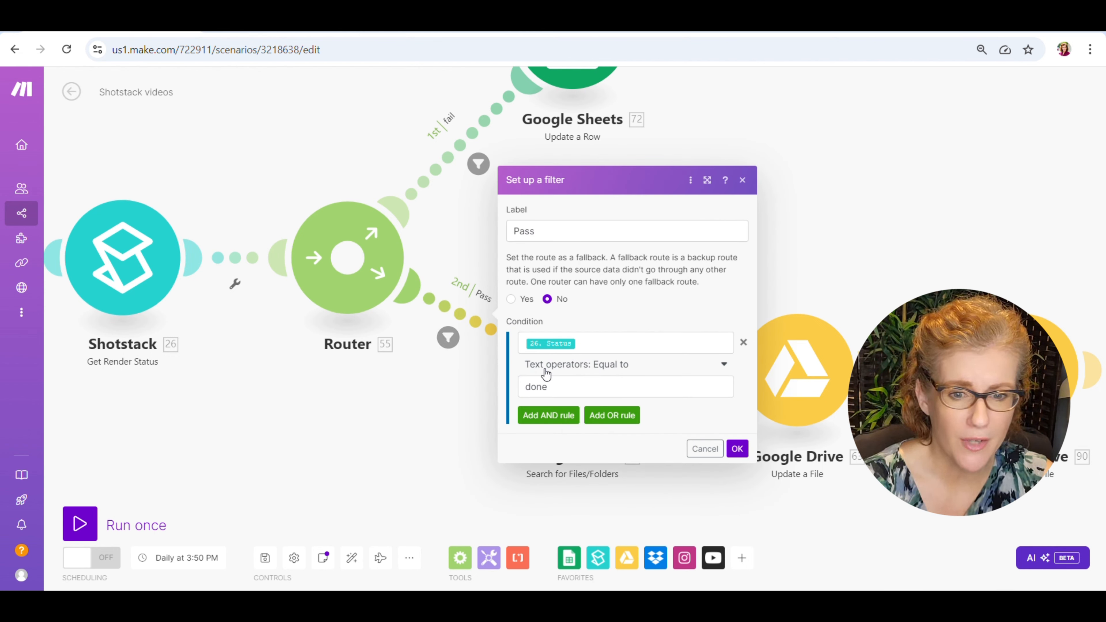
left_click(428, 391)
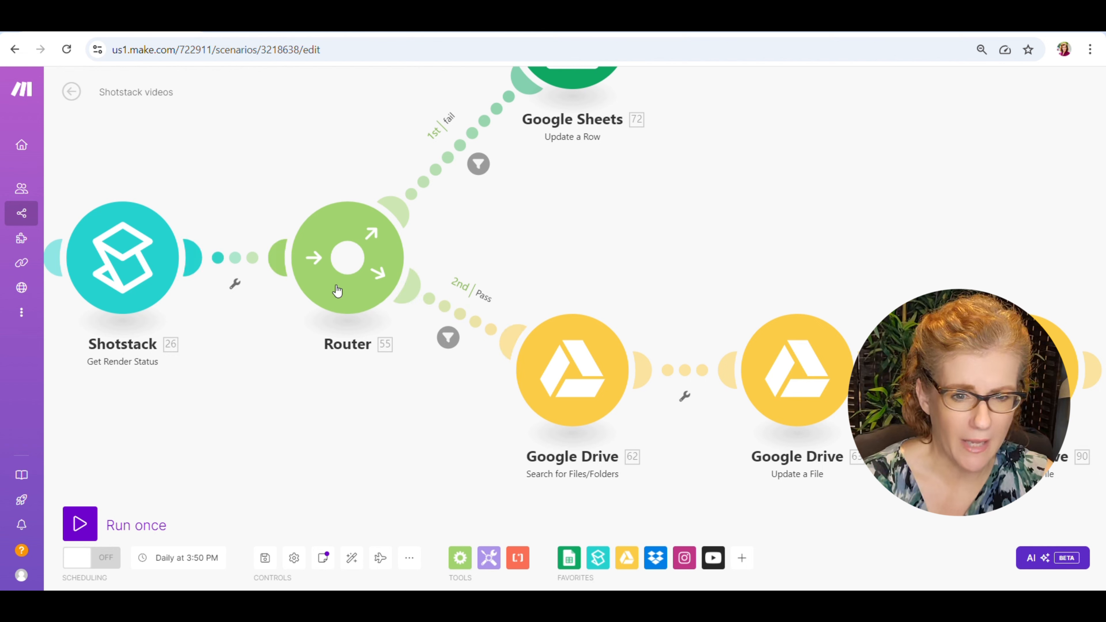
left_click_drag(551, 288, 650, 343)
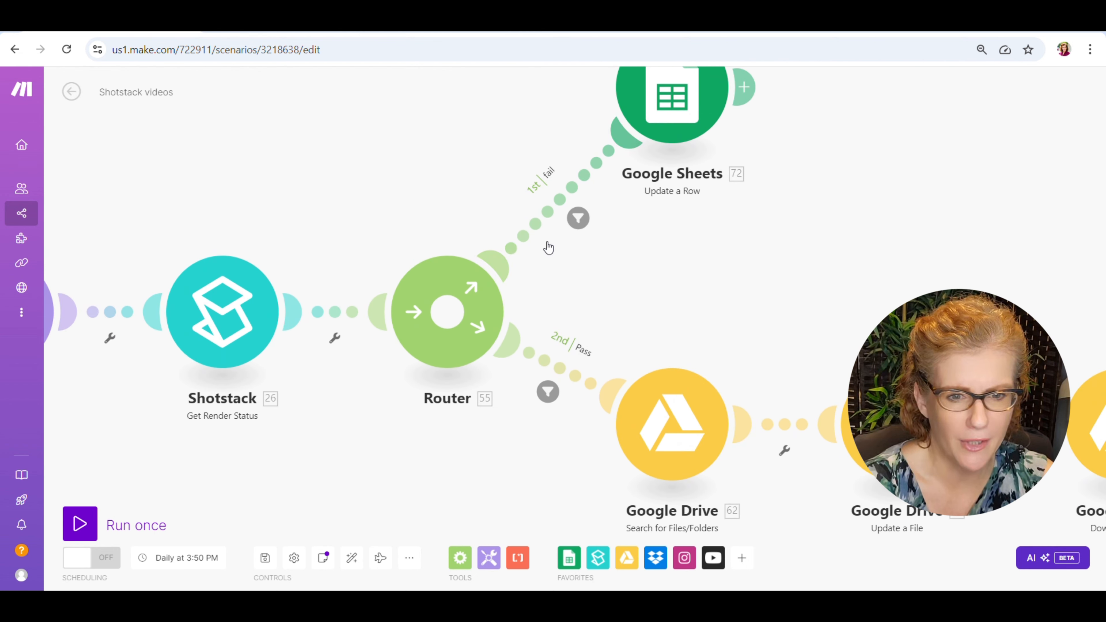
left_click(544, 221)
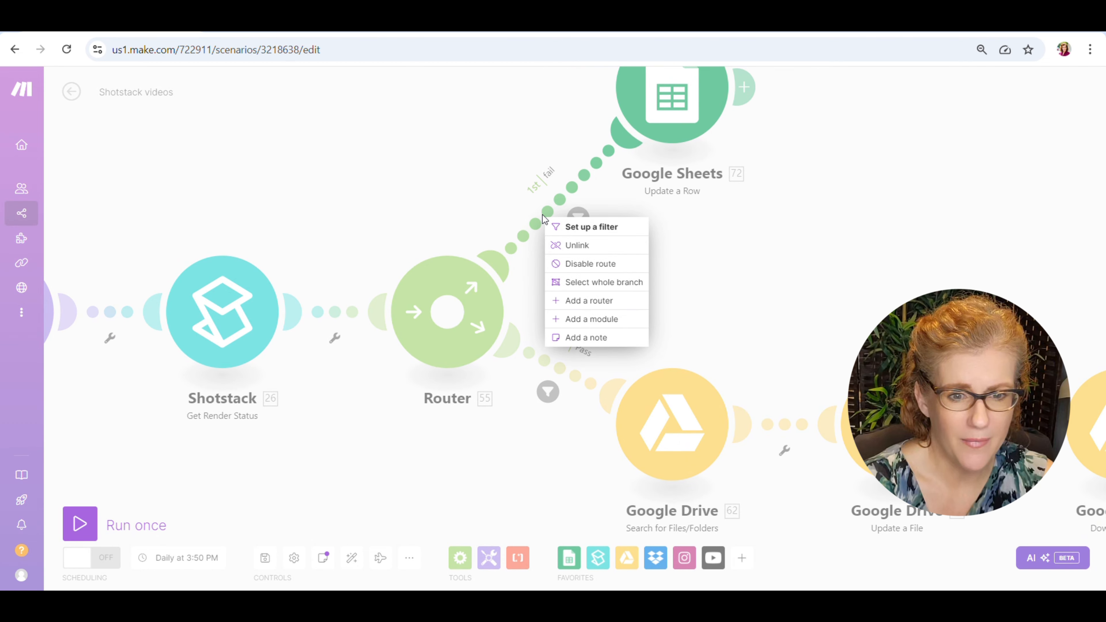
left_click(716, 262)
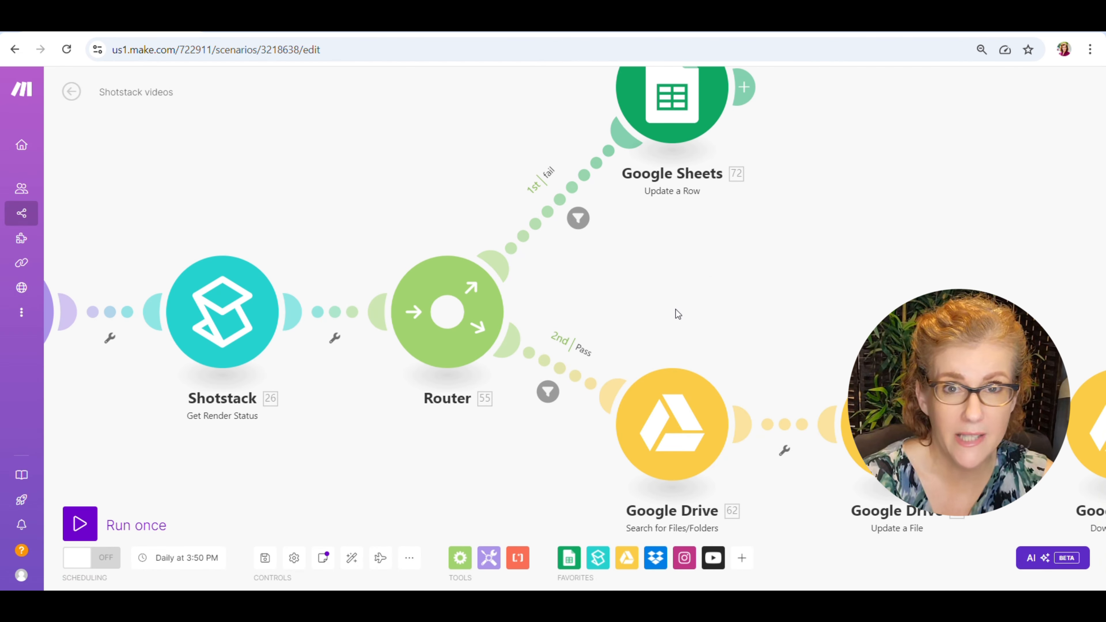
Look over all branches of the scenario and follow the first router's third route to its Google Drive and Dropbox modules.
left_click_drag(676, 314, 530, 256)
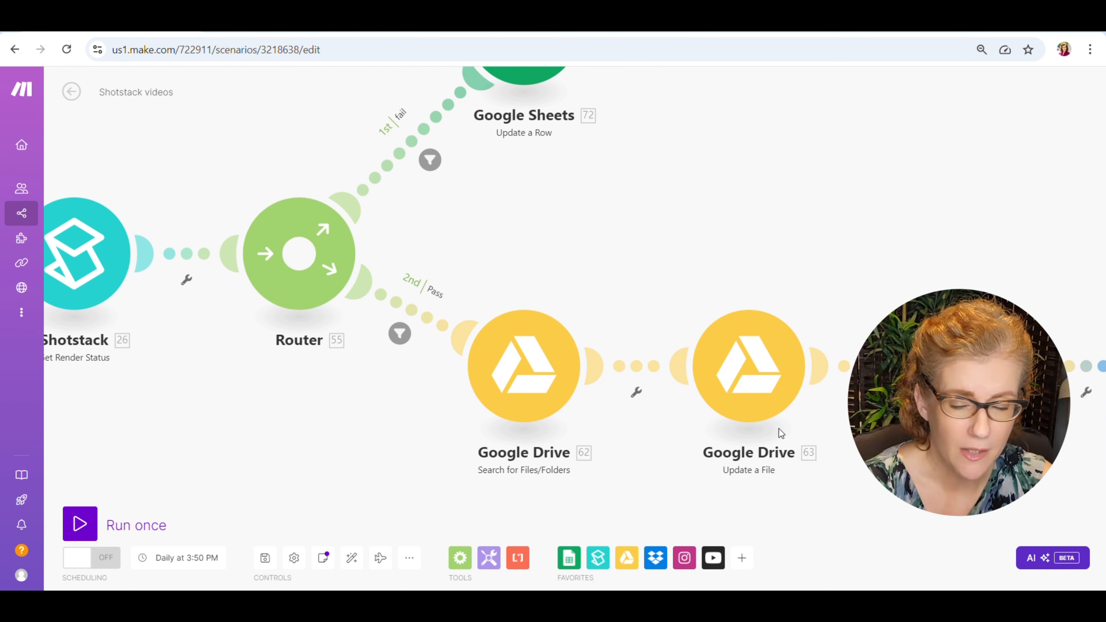
scroll(444, 445, "down", 10)
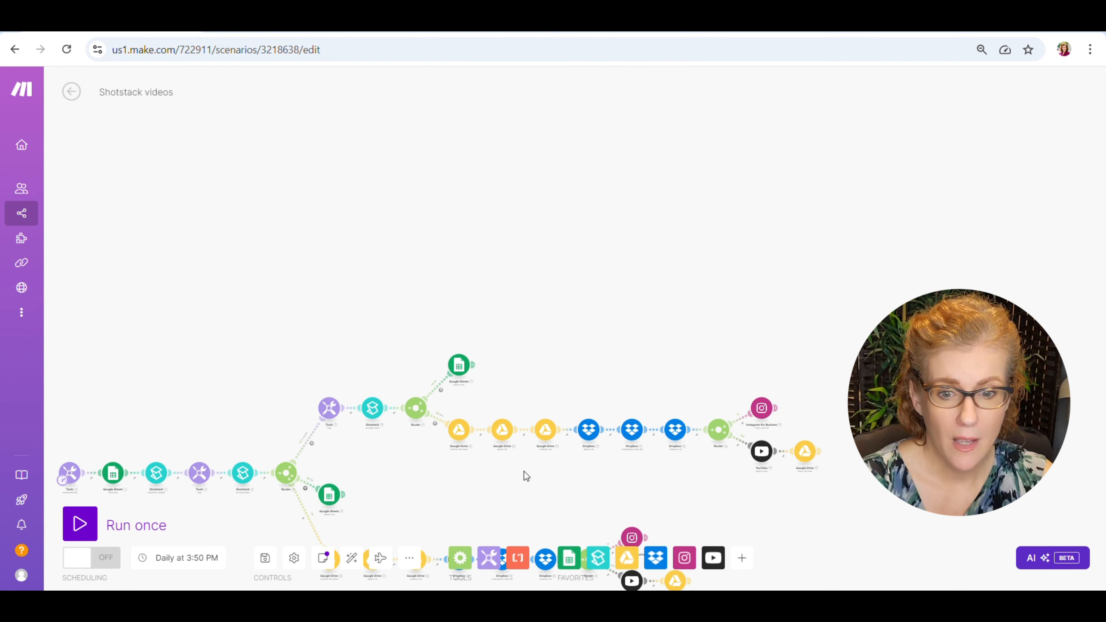
left_click_drag(525, 473, 486, 331)
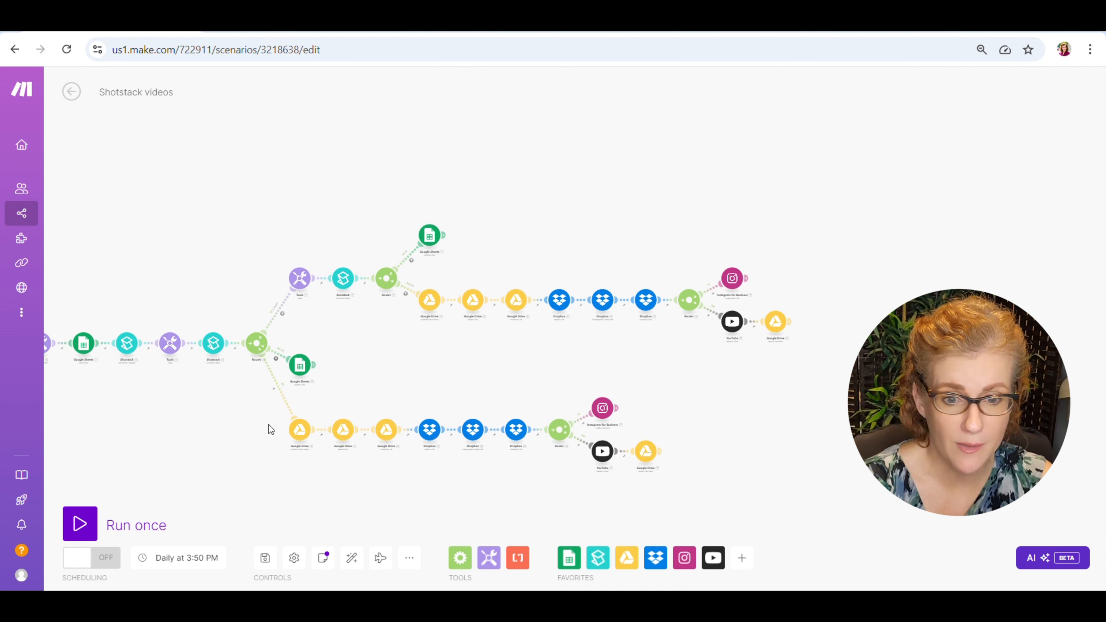
left_click_drag(427, 396, 607, 353)
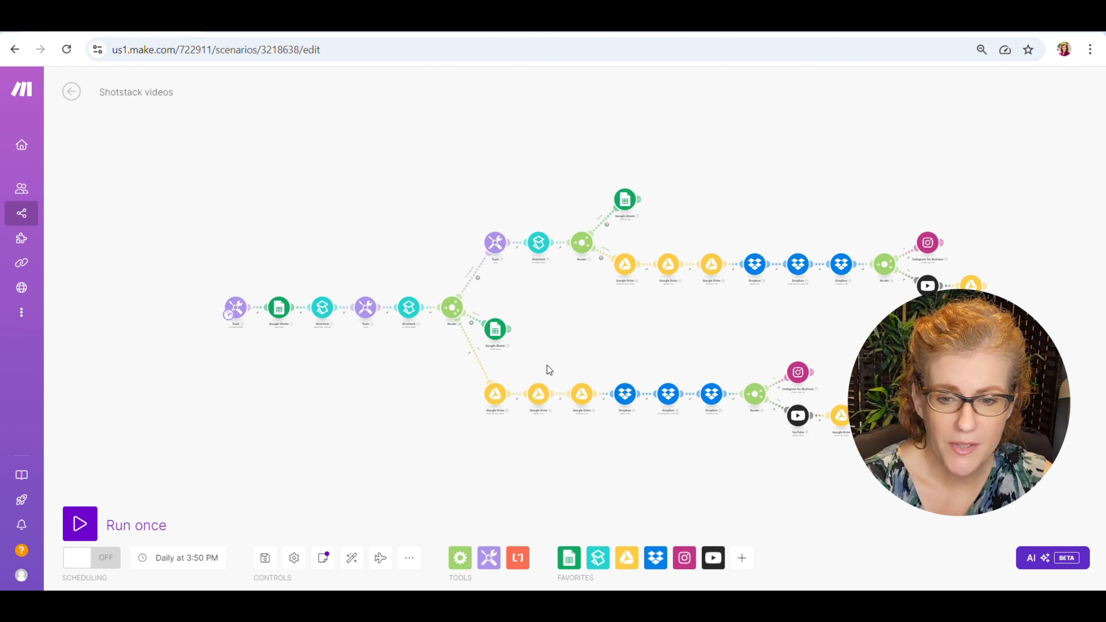
scroll(548, 364, "up", 8)
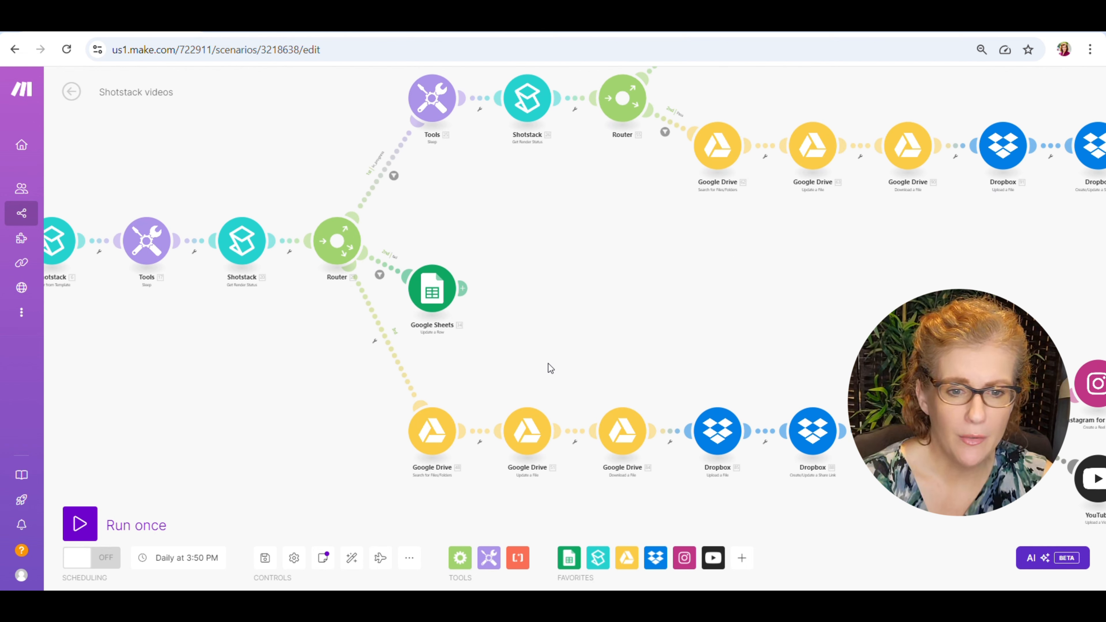
left_click_drag(556, 380, 387, 213)
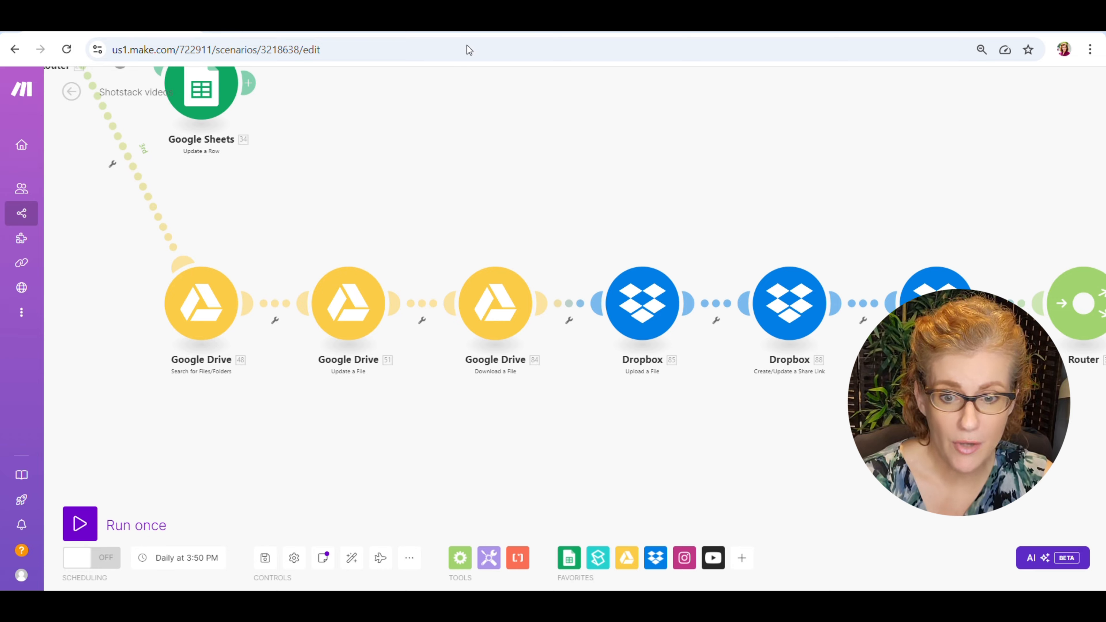
View My Drive in Google Drive, then review the third route's Search for Files/Folders and Update a File settings in Make.
key("alt+Tab")
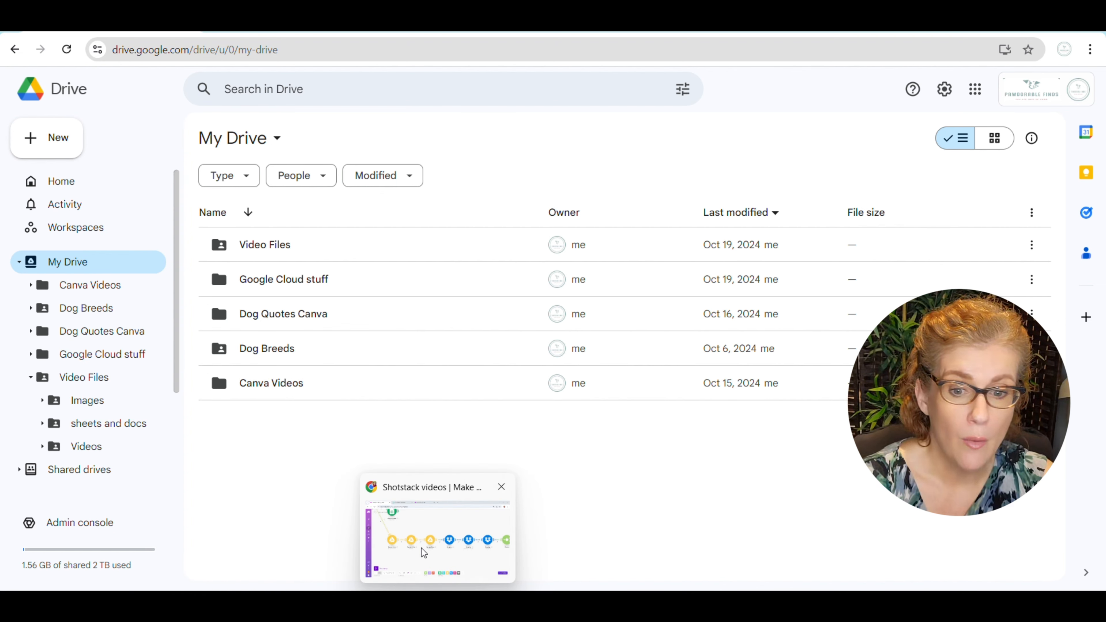
left_click(421, 548)
left_click(350, 302)
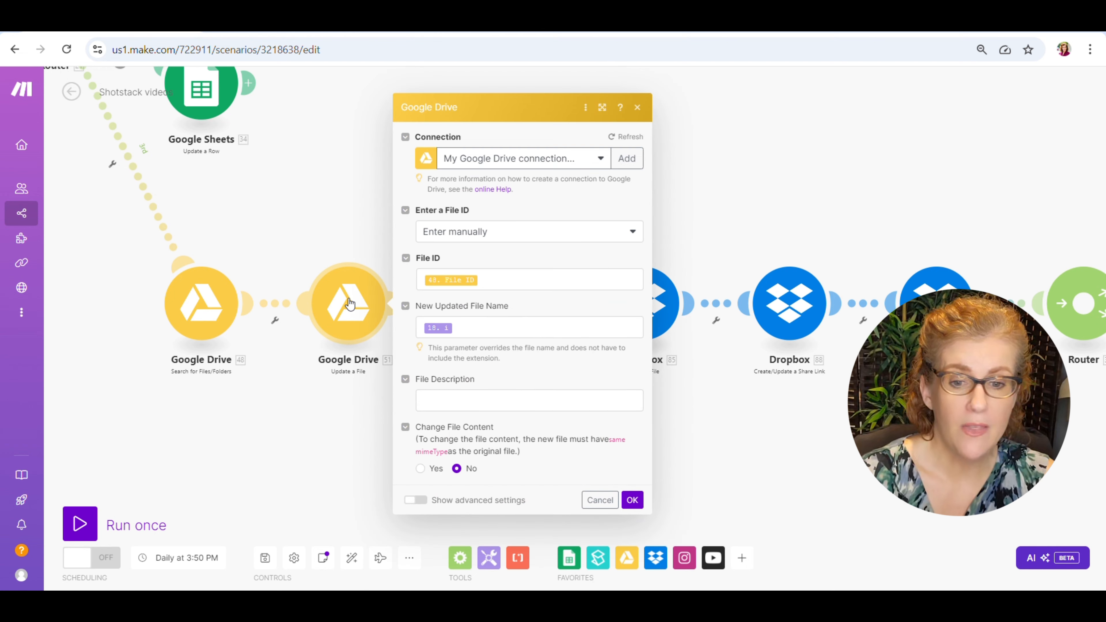
left_click(198, 308)
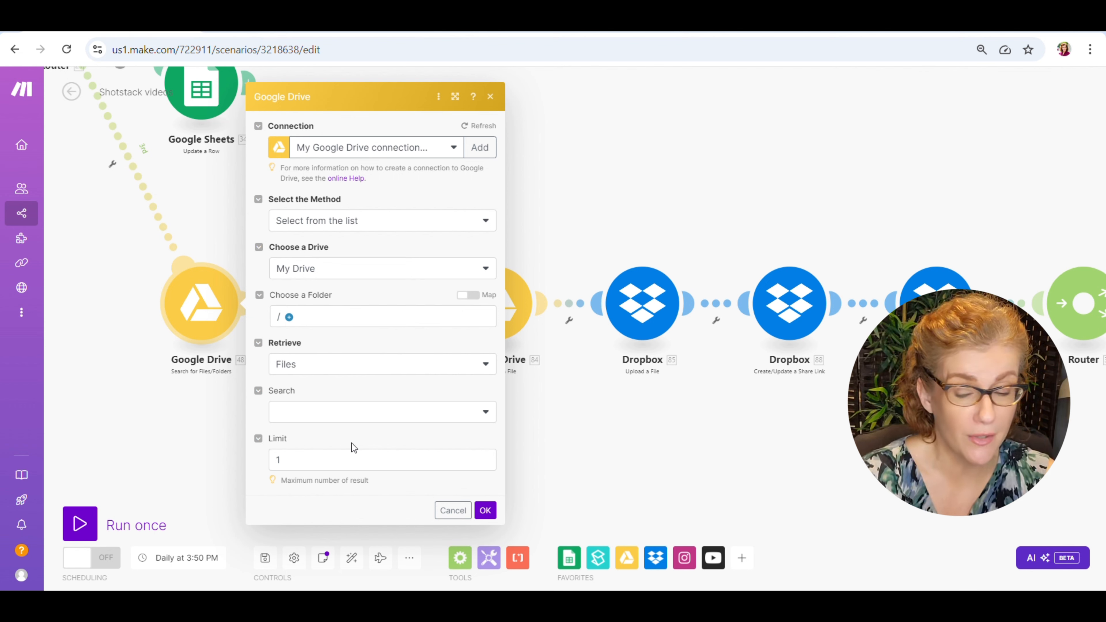
left_click(485, 510)
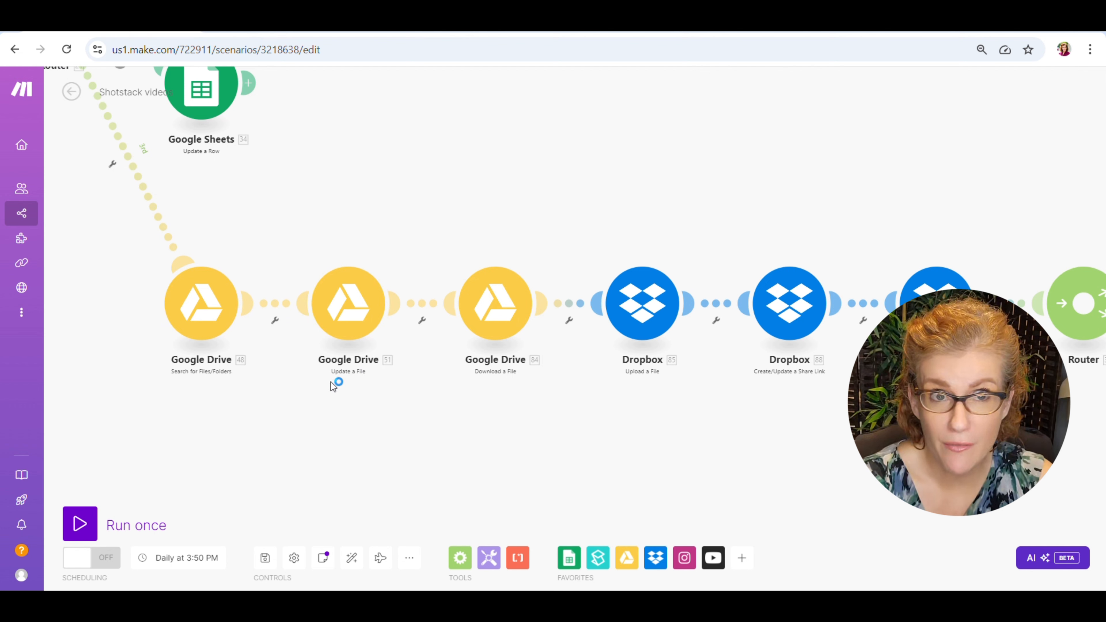
left_click(352, 308)
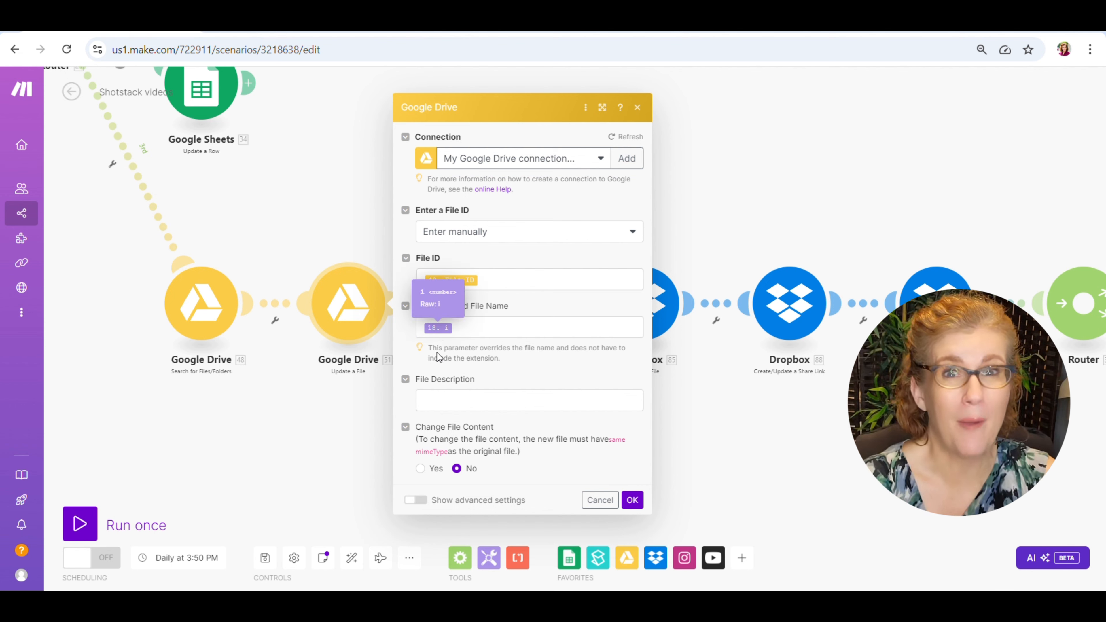
left_click(632, 500)
Review the file ID and format conversion settings of the third route's Google Drive Download a File module.
left_click_drag(572, 430, 458, 432)
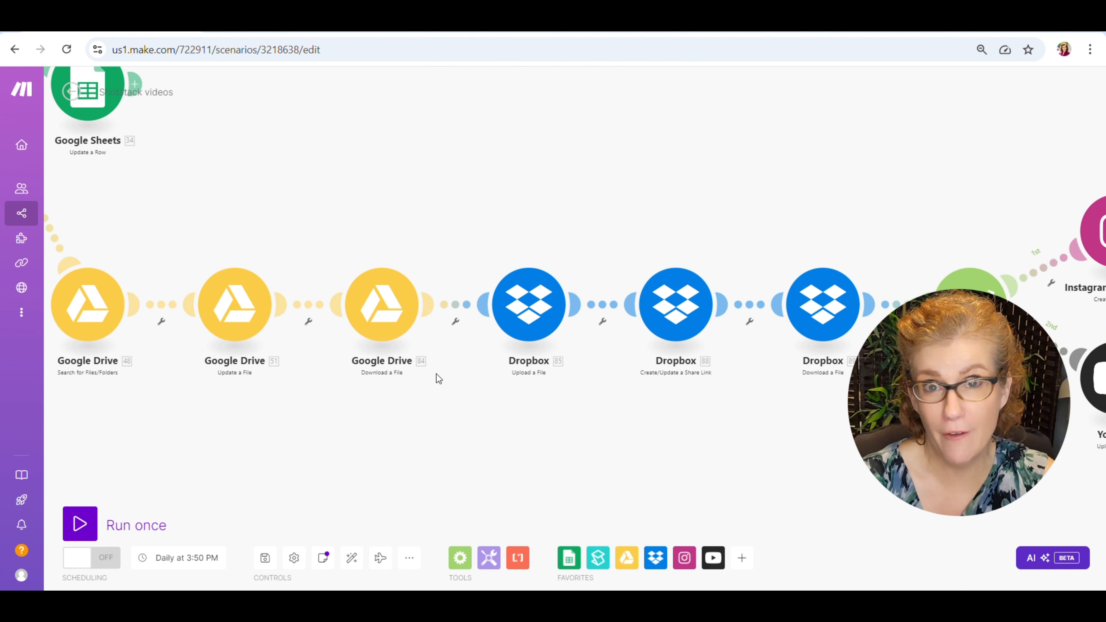
left_click(377, 312)
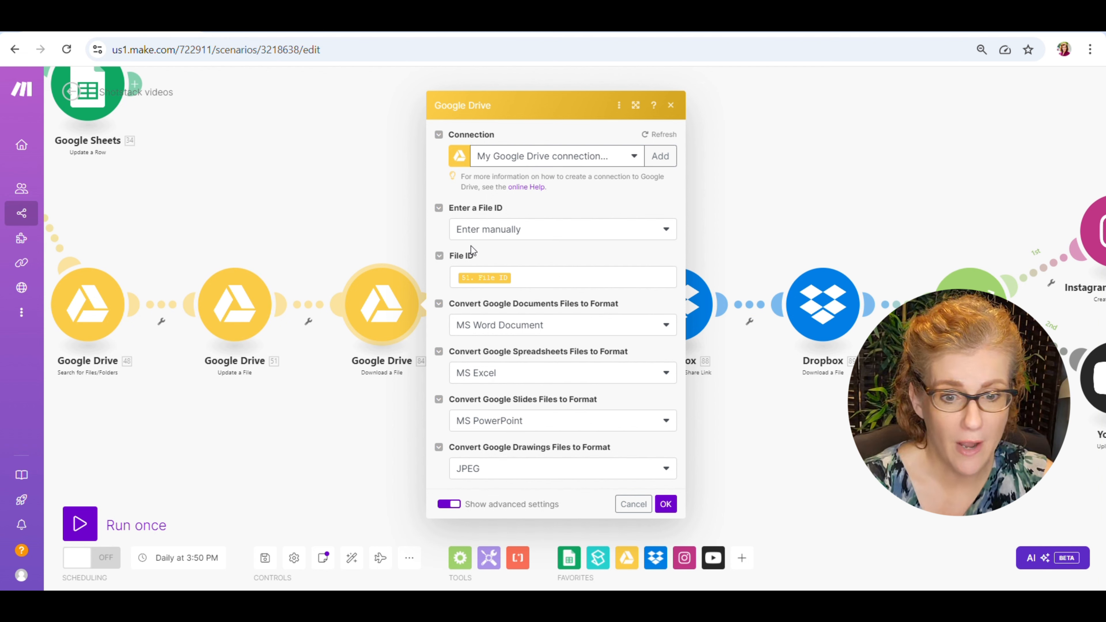
left_click(666, 504)
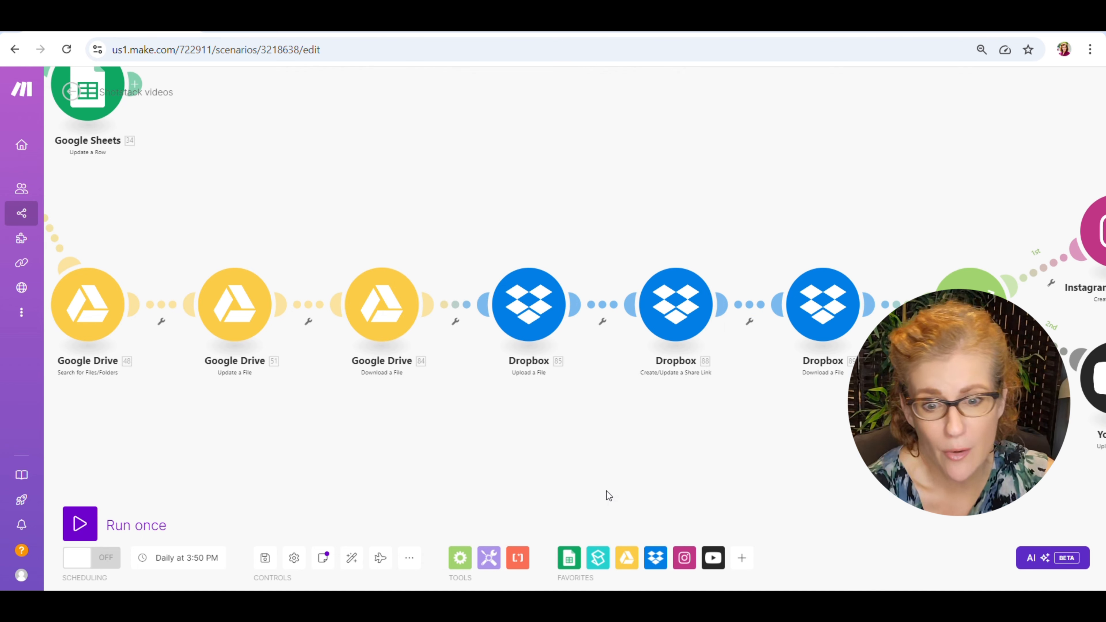
Review the target folder and source file settings of the third route's Dropbox Upload a File module.
left_click_drag(594, 448, 427, 459)
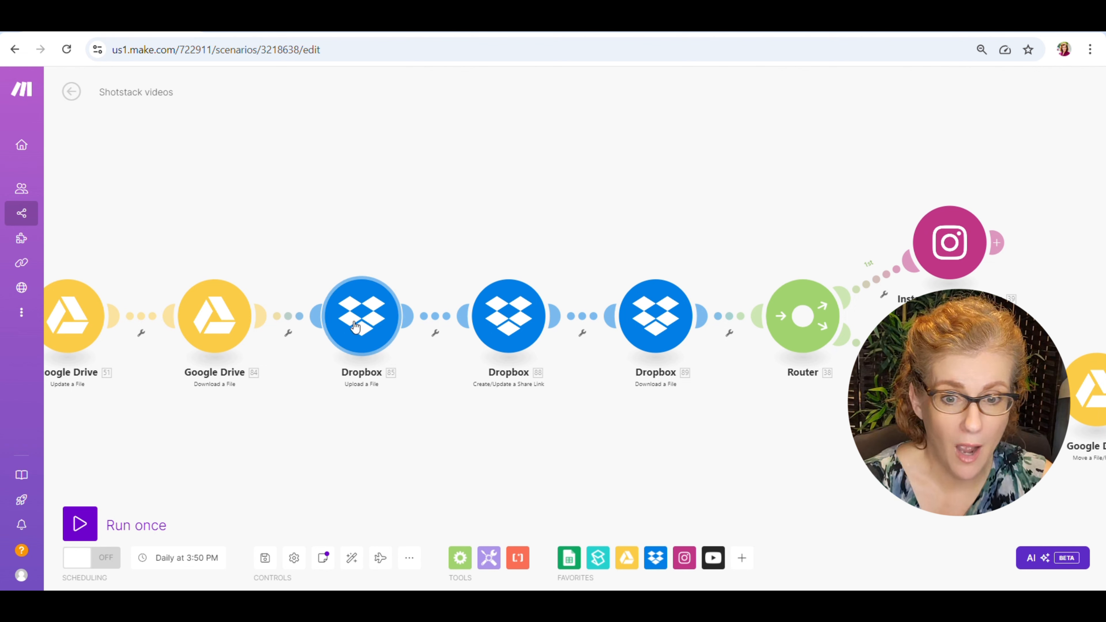
left_click(365, 326)
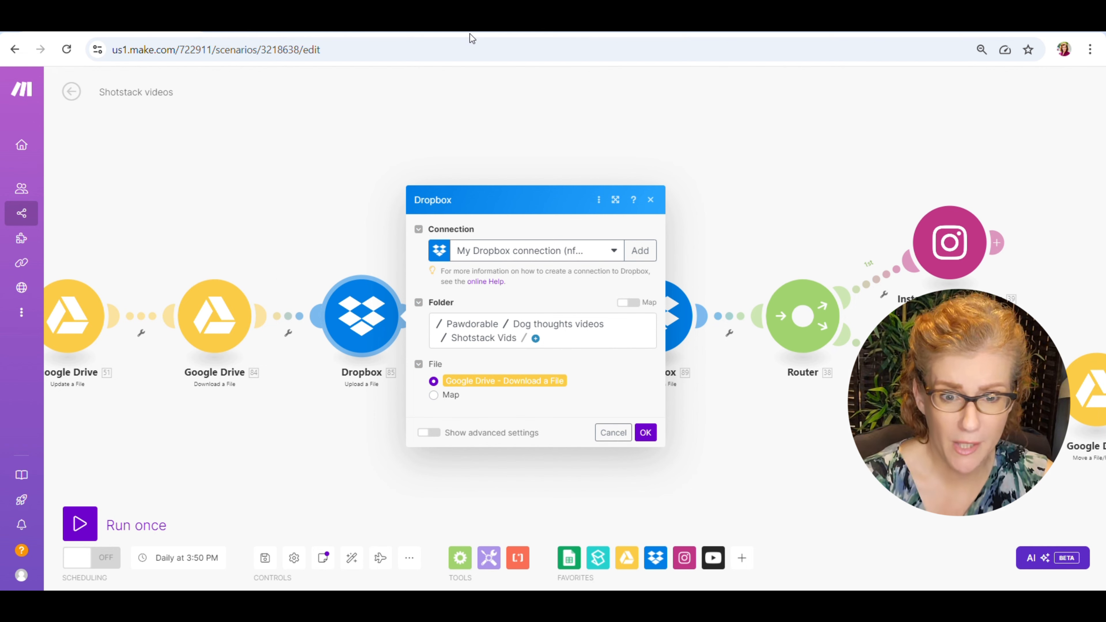
key("alt+Tab")
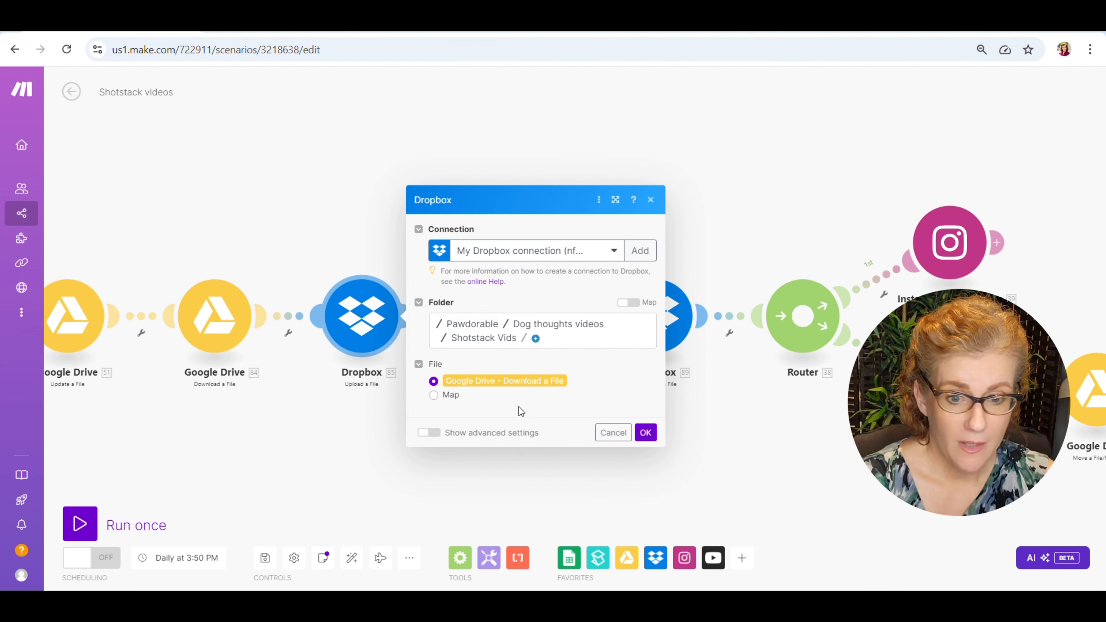
left_click(646, 433)
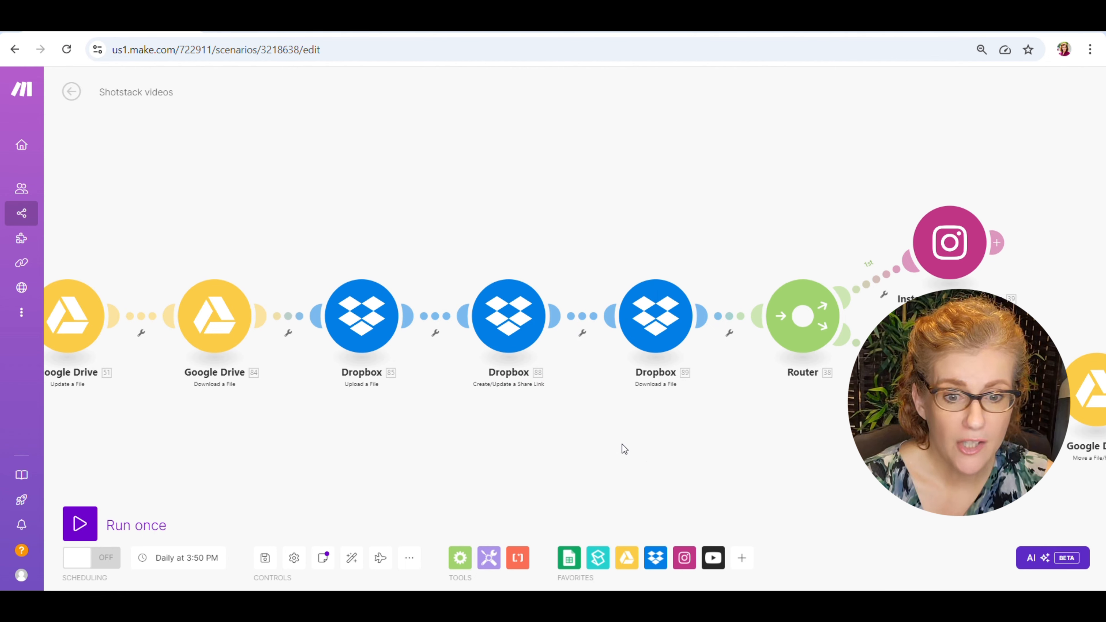
Review the Dropbox Create/Update a Share Link settings and the file path mapping of the Dropbox Download a File module.
left_click_drag(512, 426, 441, 425)
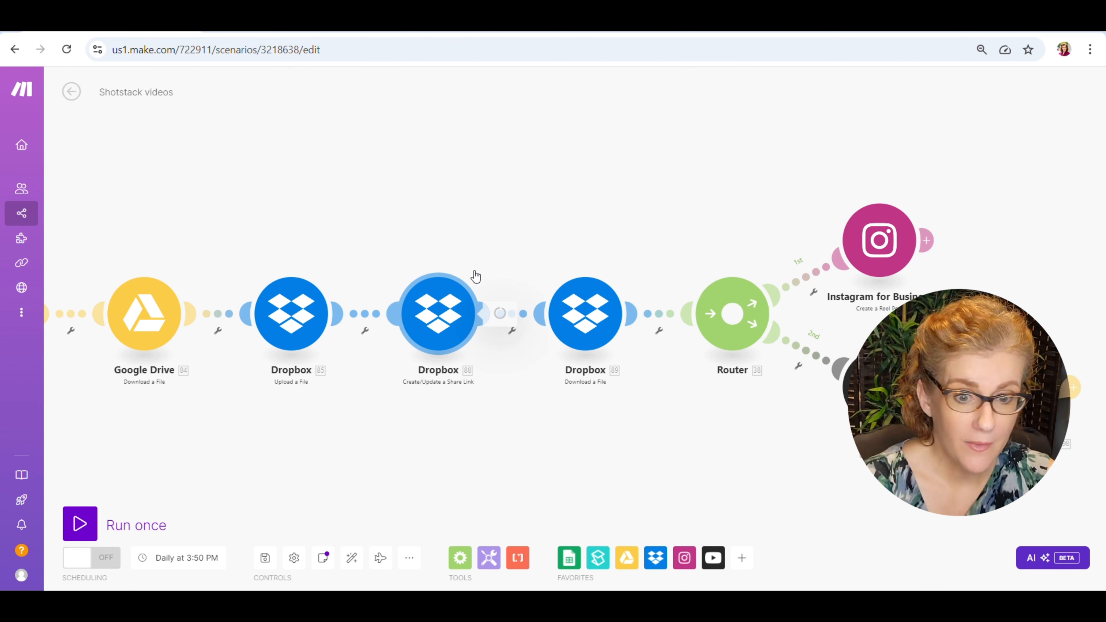
left_click(471, 281)
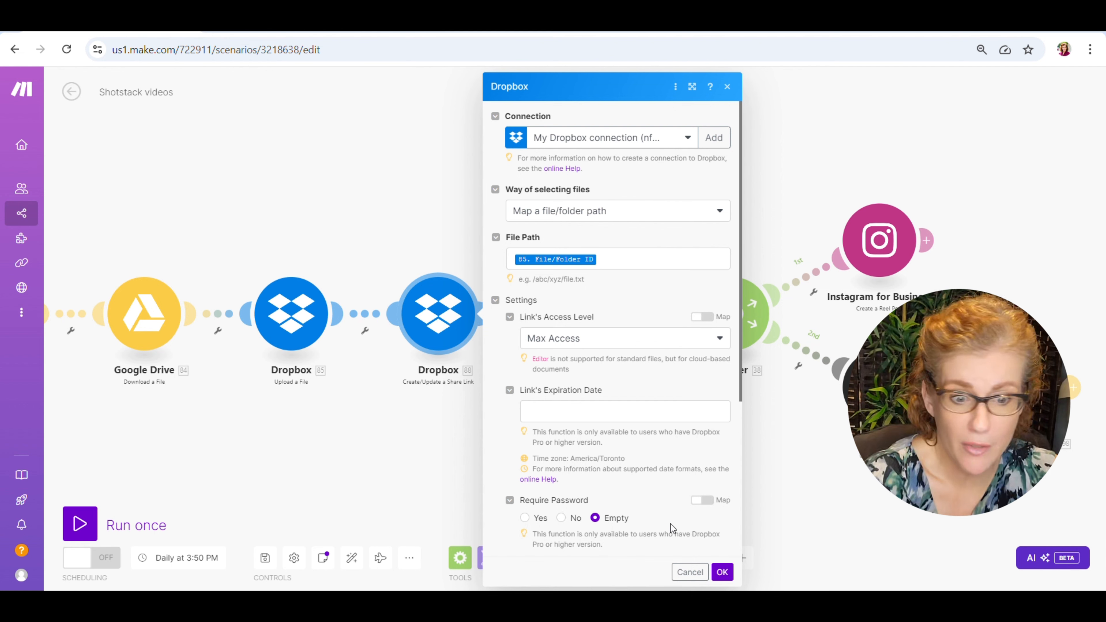
left_click(722, 573)
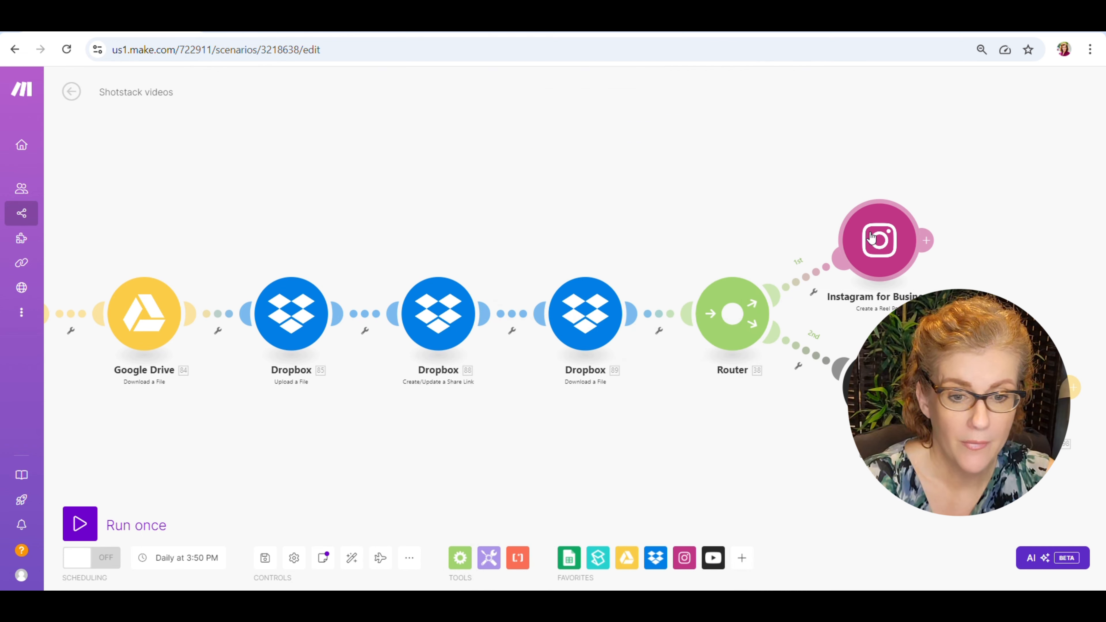
left_click_drag(634, 417, 555, 420)
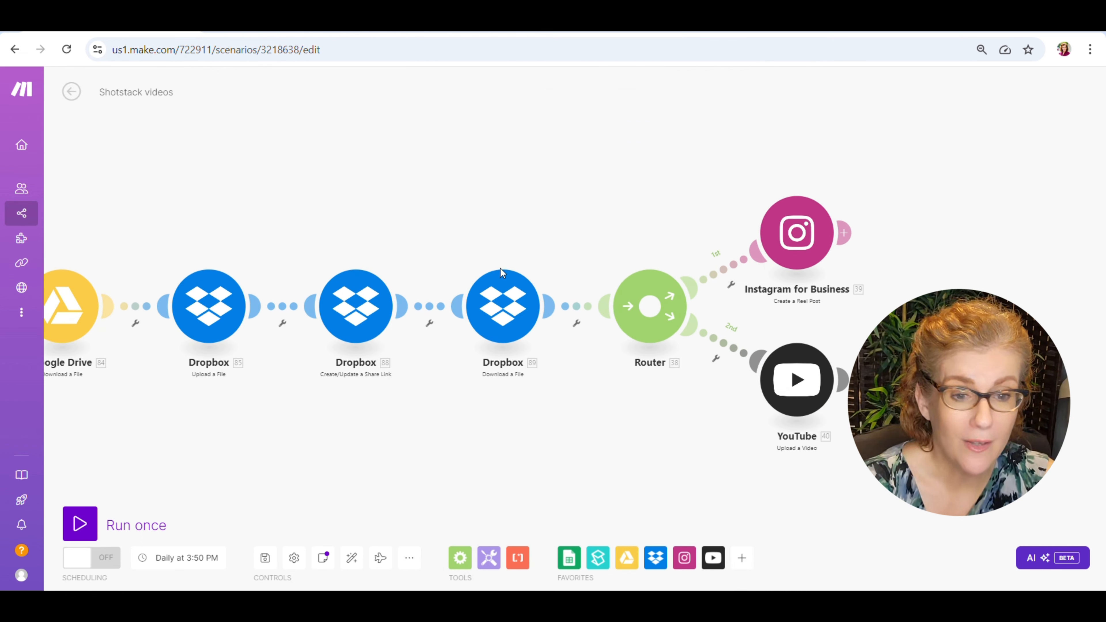
left_click(503, 319)
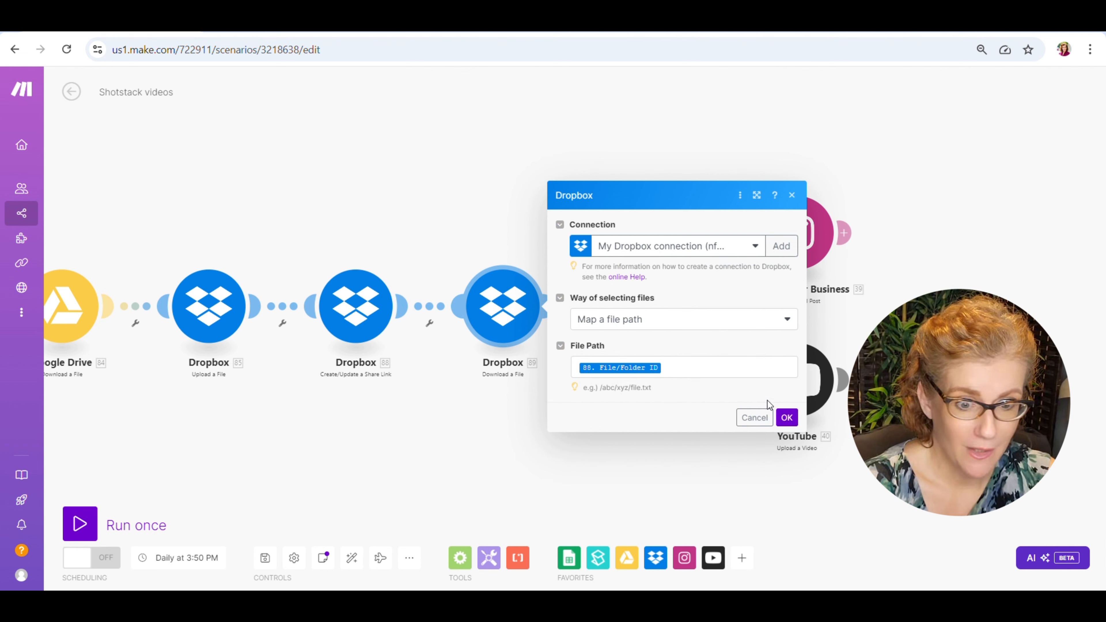
left_click(786, 418)
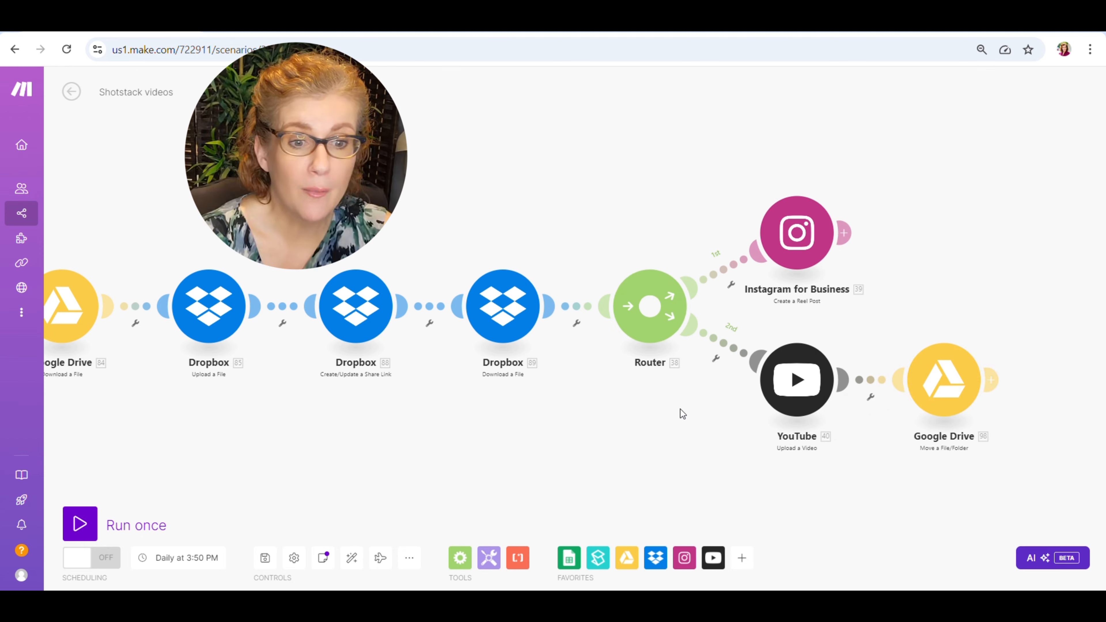
Review the page, video URL, caption and feed-sharing settings of the Instagram for Business Create a Reel Post module.
left_click_drag(679, 409, 594, 412)
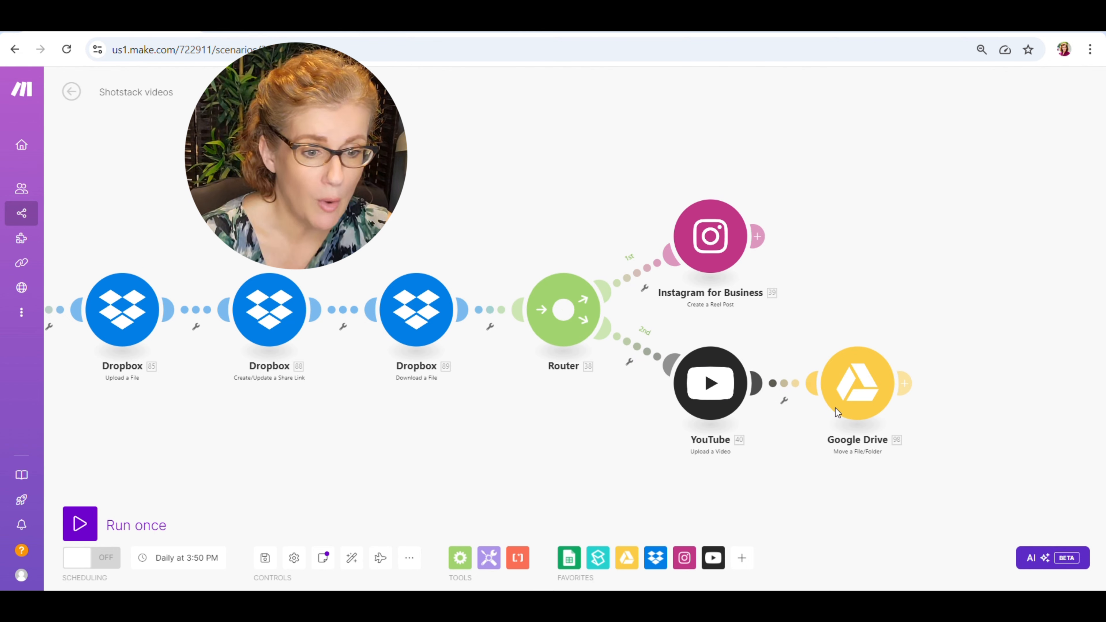
left_click(712, 241)
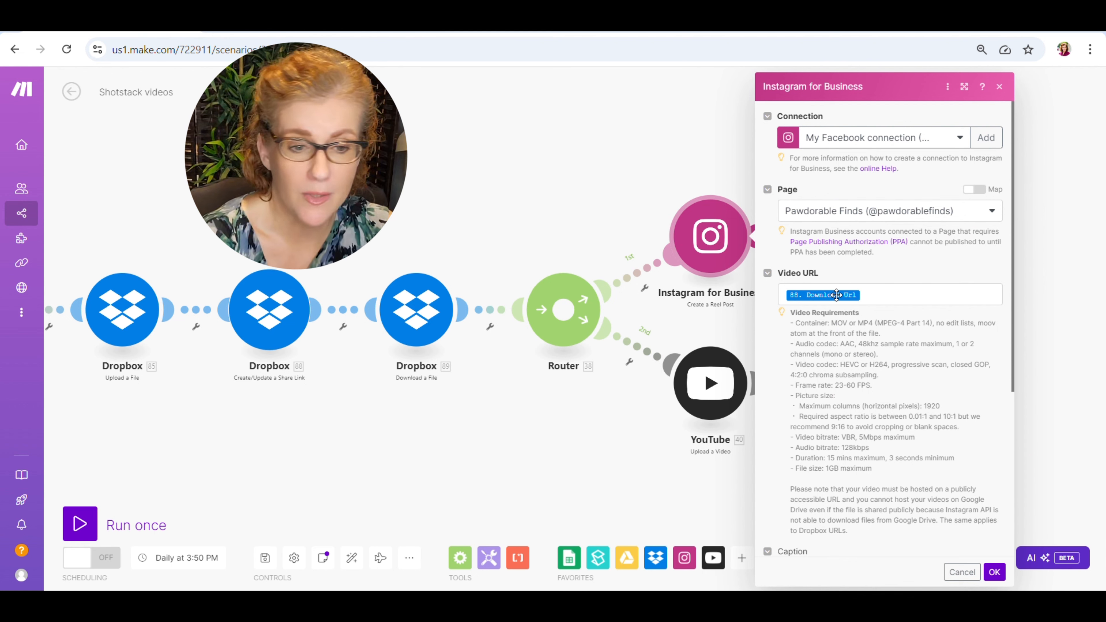
scroll(868, 398, "down", 5)
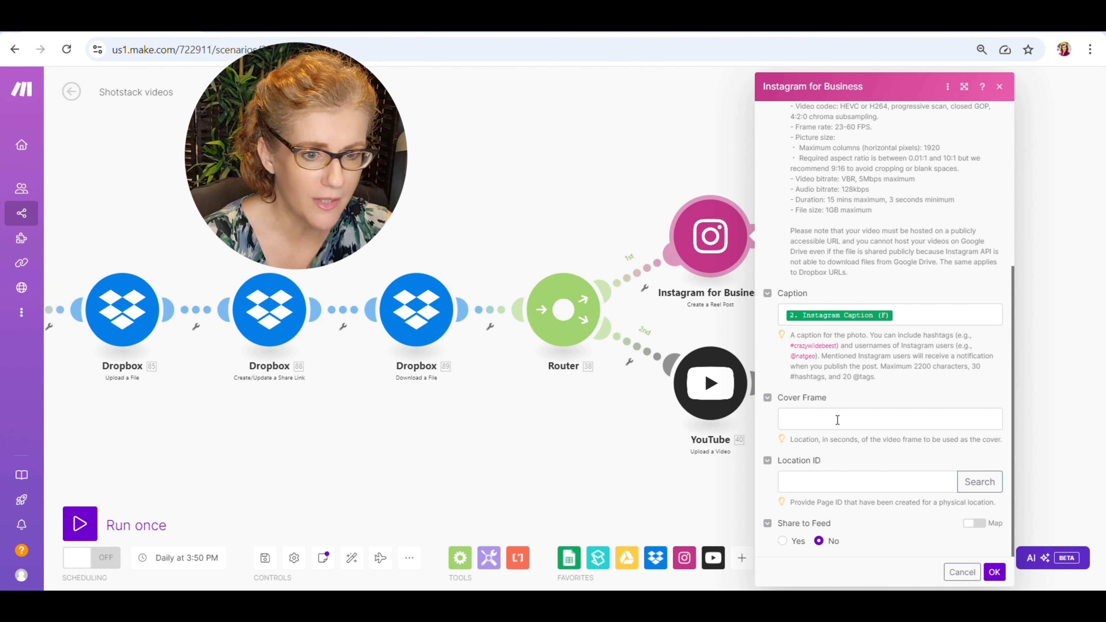
left_click(994, 573)
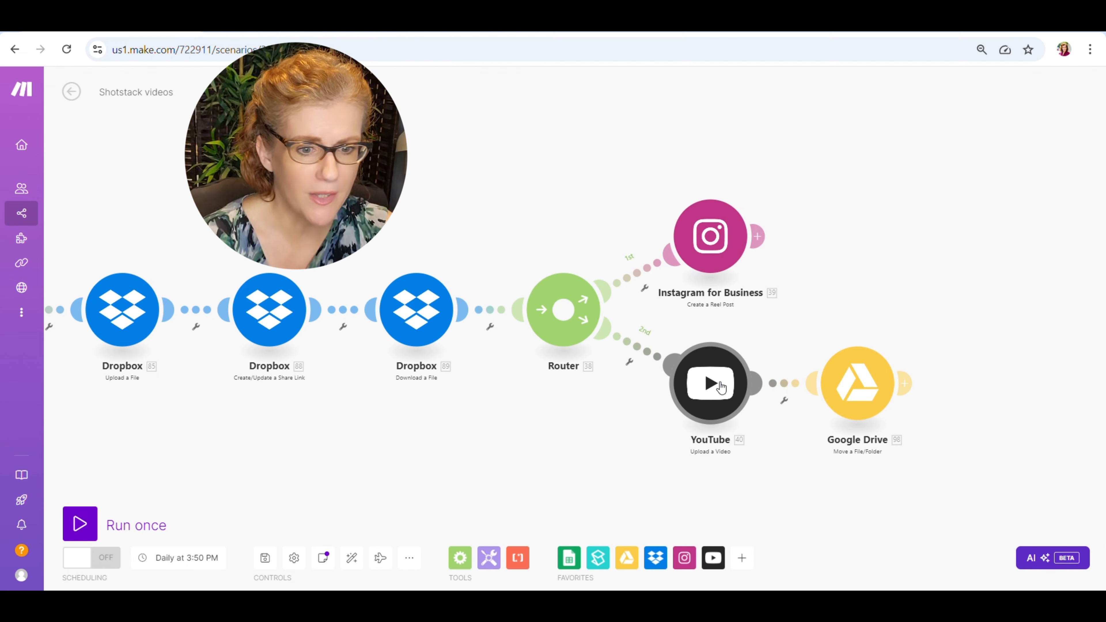
Review the title, file, category, privacy and description settings of the YouTube Upload a Video module.
left_click(720, 387)
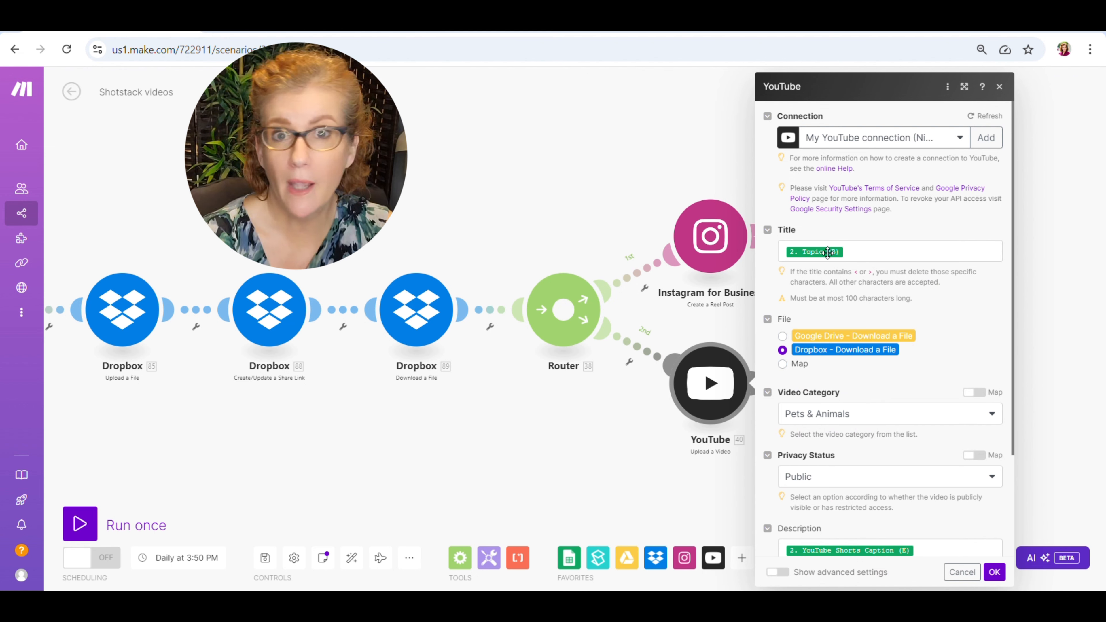
scroll(934, 376, "down", 3)
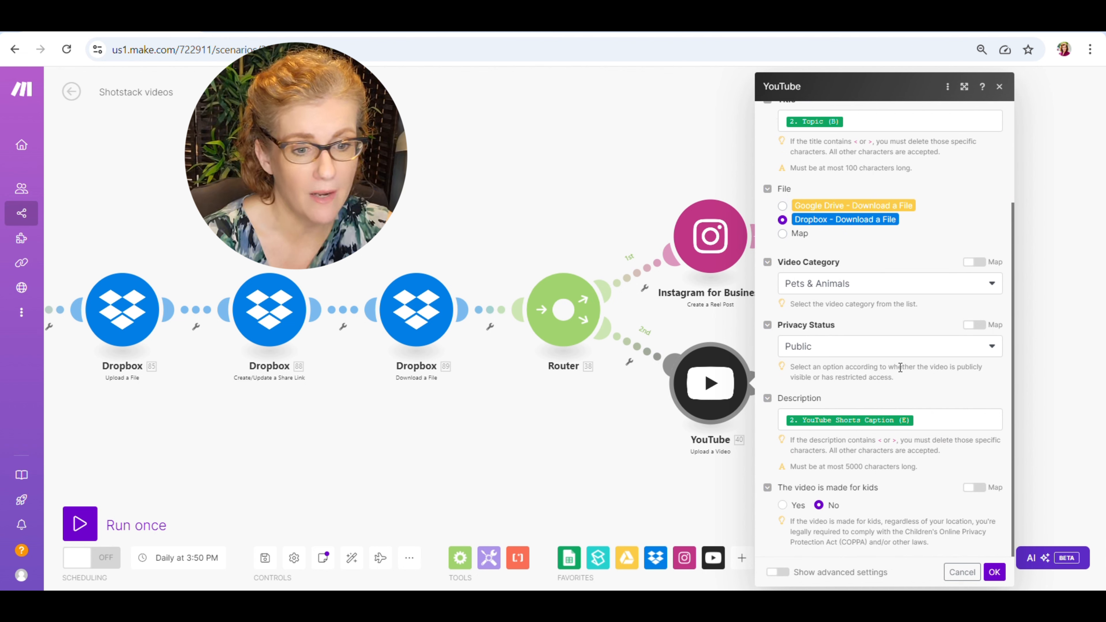
left_click(994, 572)
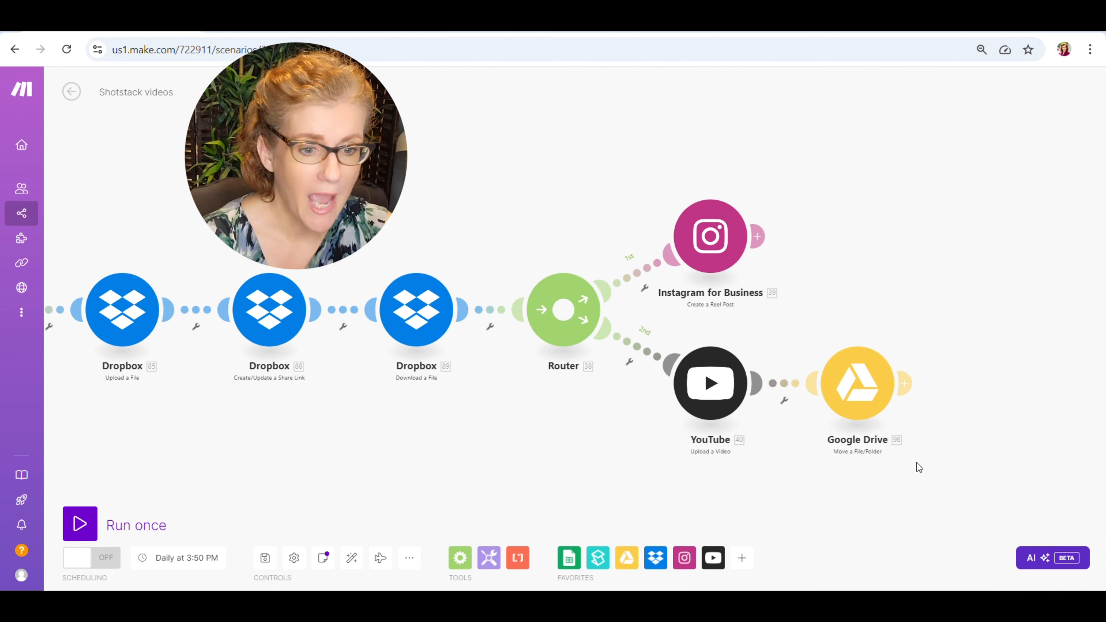
Review the Google Drive Move a File/Folder settings, then view the Video Files folder in Google Drive and return to My Drive.
left_click(853, 362)
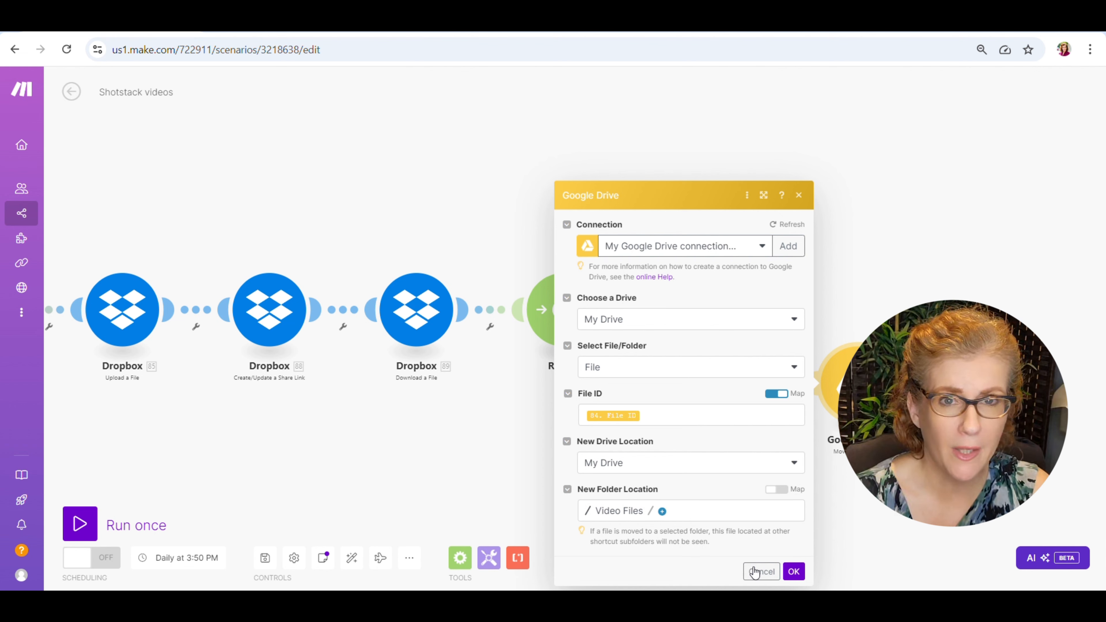
left_click(793, 572)
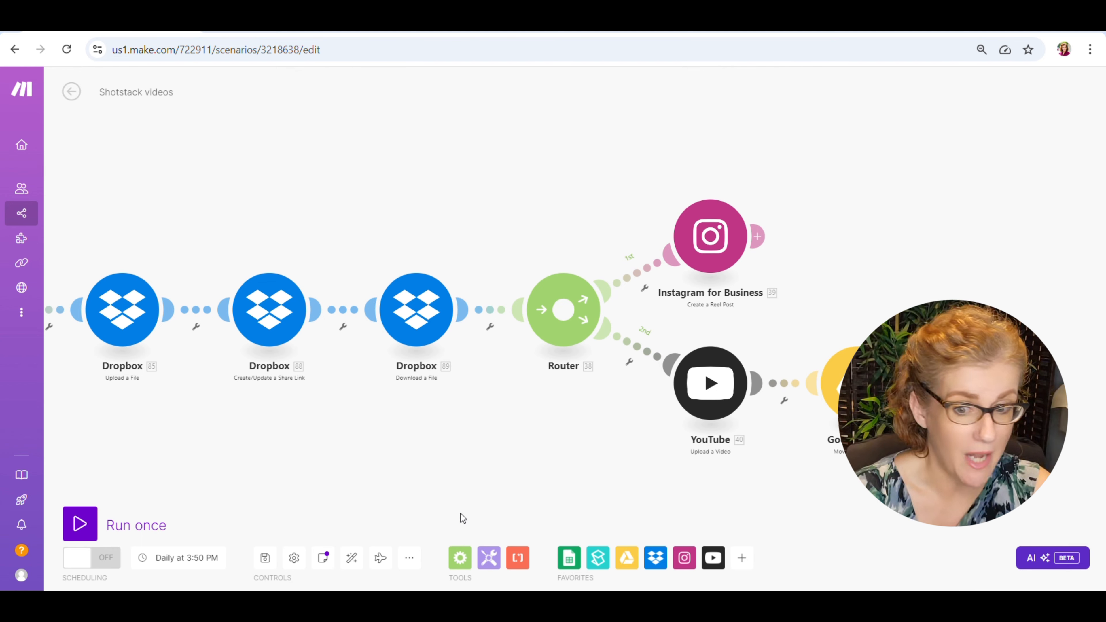
left_click(477, 30)
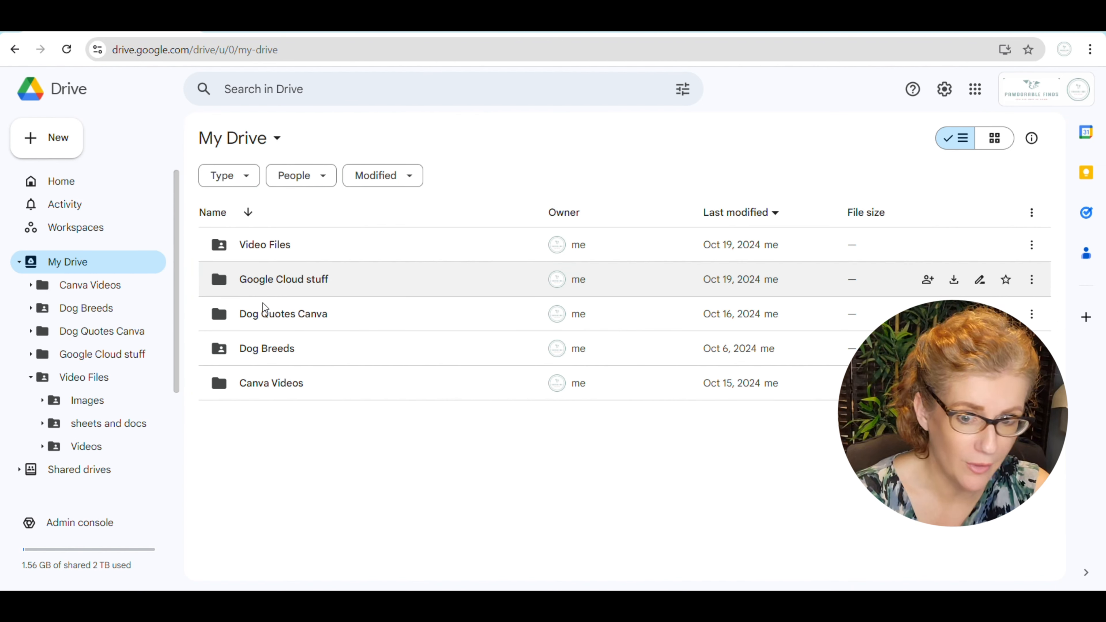
left_click(270, 246)
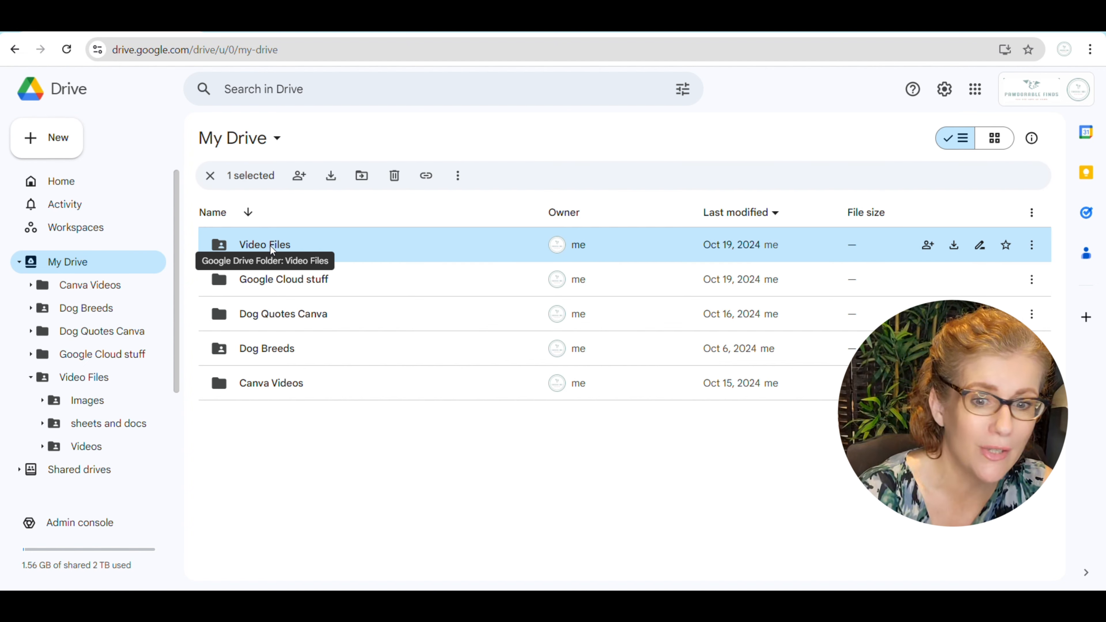
double_click(270, 245)
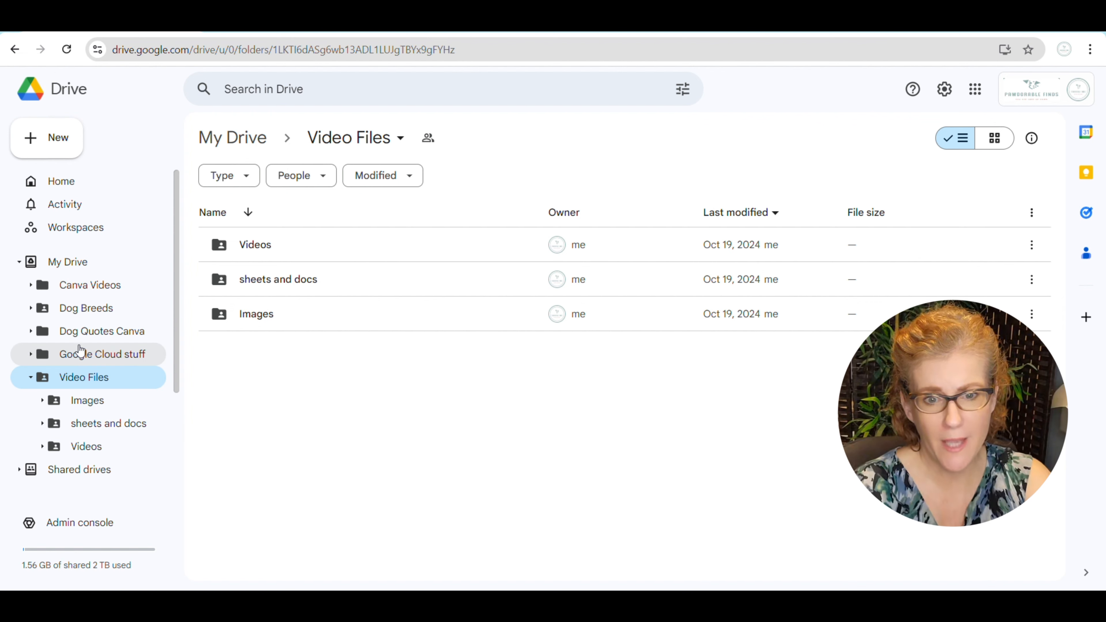
left_click(81, 273)
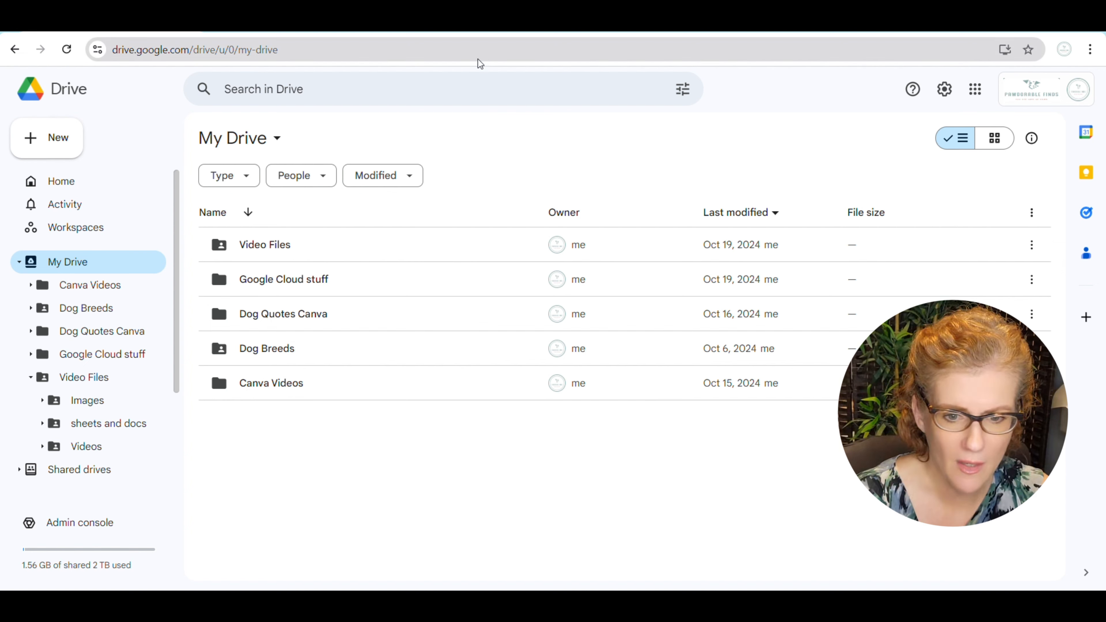
Switch back to the Shotstack videos scenario in Make and look over all of its branches.
mouse_move(438, 603)
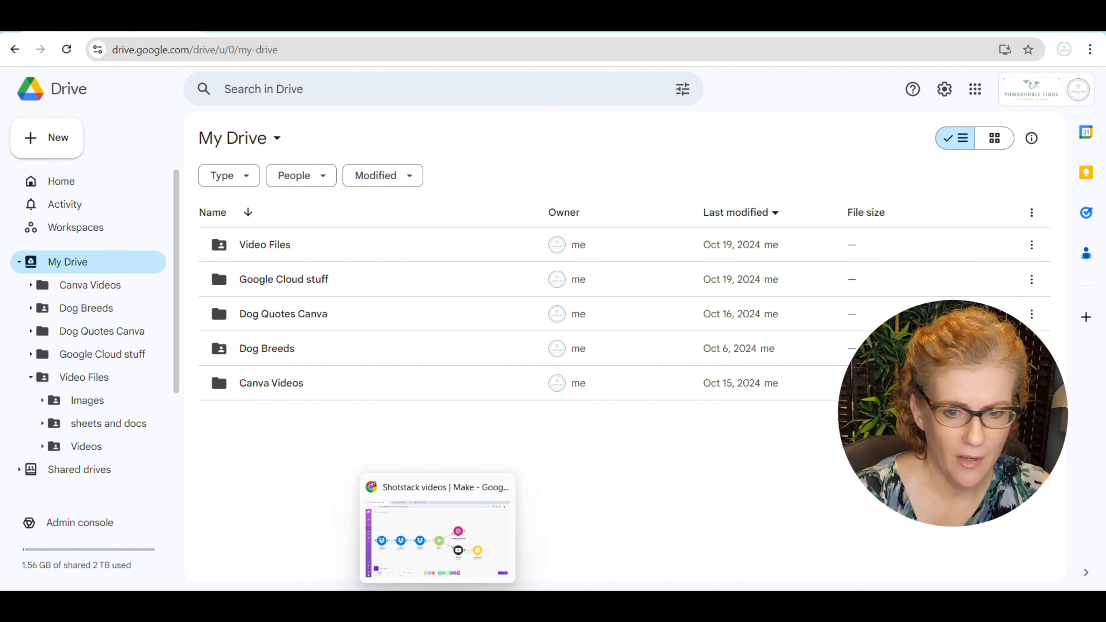
left_click(417, 563)
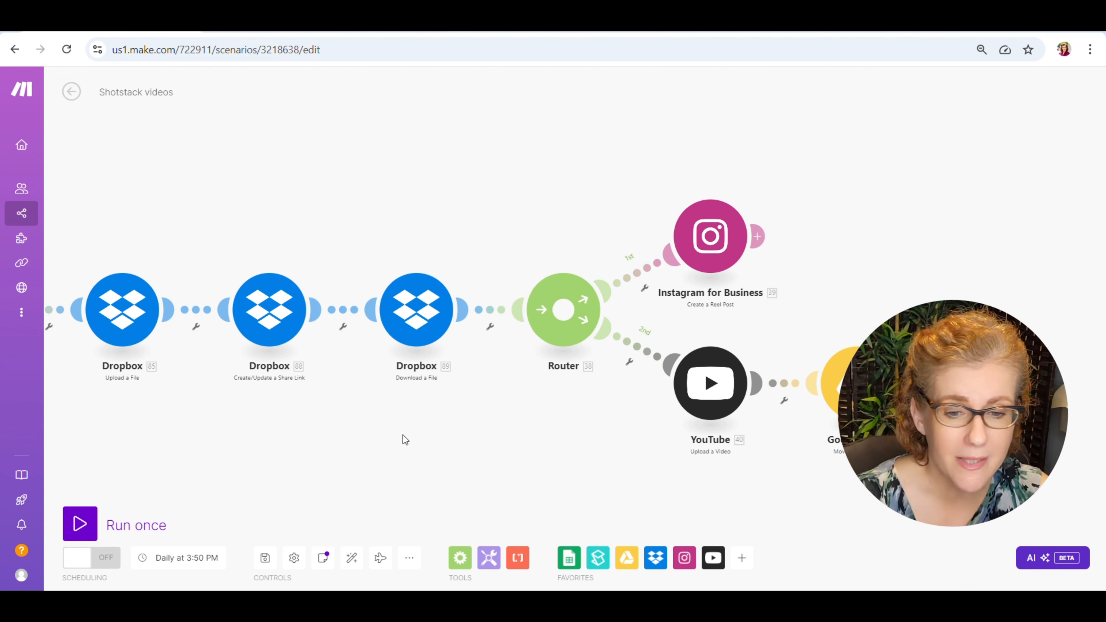
scroll(384, 423, "down", 6)
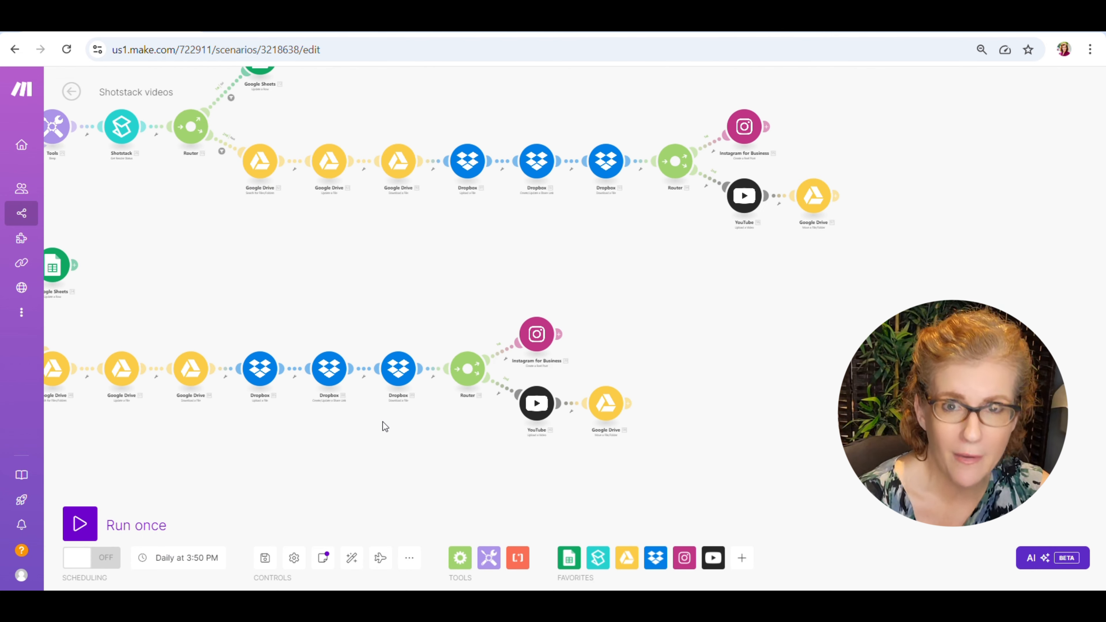
left_click_drag(347, 439, 573, 436)
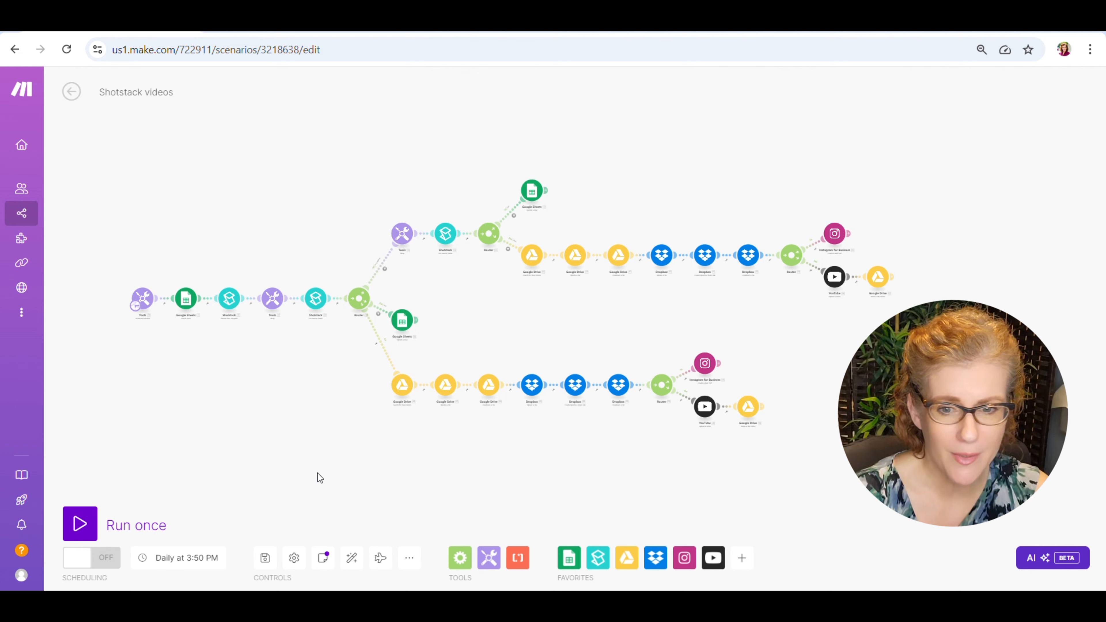
Switch to YouTube Studio and look through the channel's published Shorts with their dates, views and likes.
left_click(476, 33)
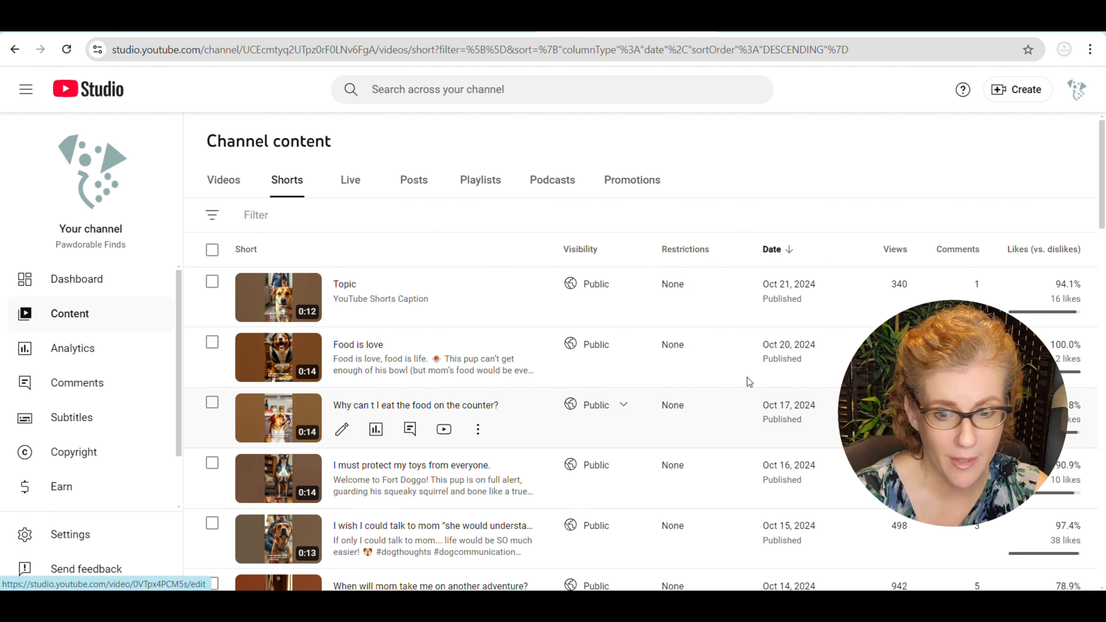
scroll(879, 405, "down", 4)
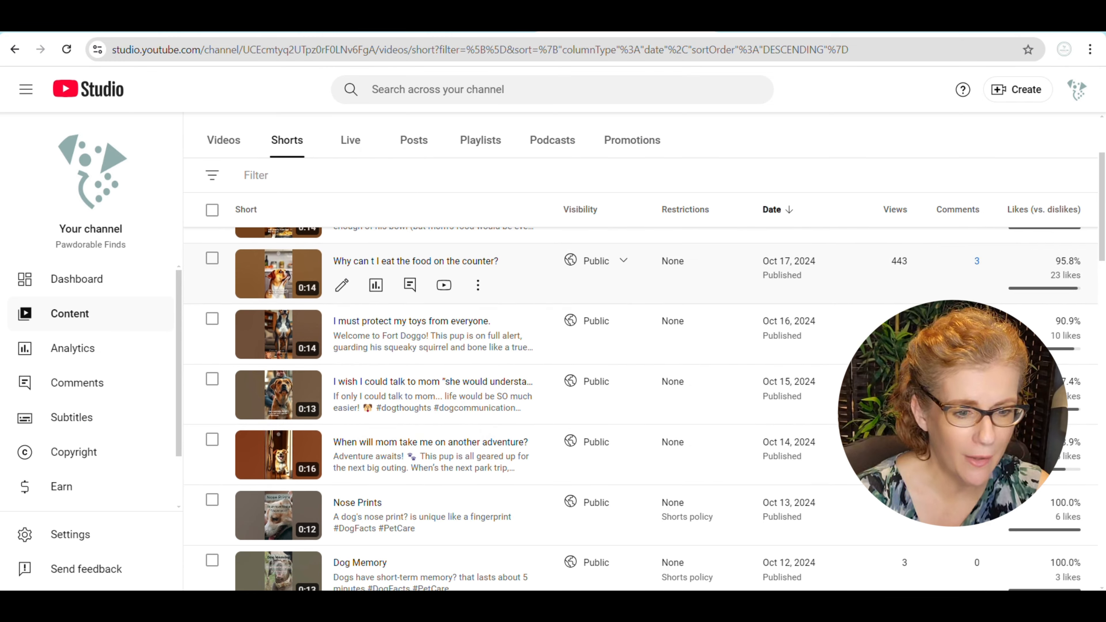
scroll(884, 374, "down", 1)
scroll(899, 520, "down", 2)
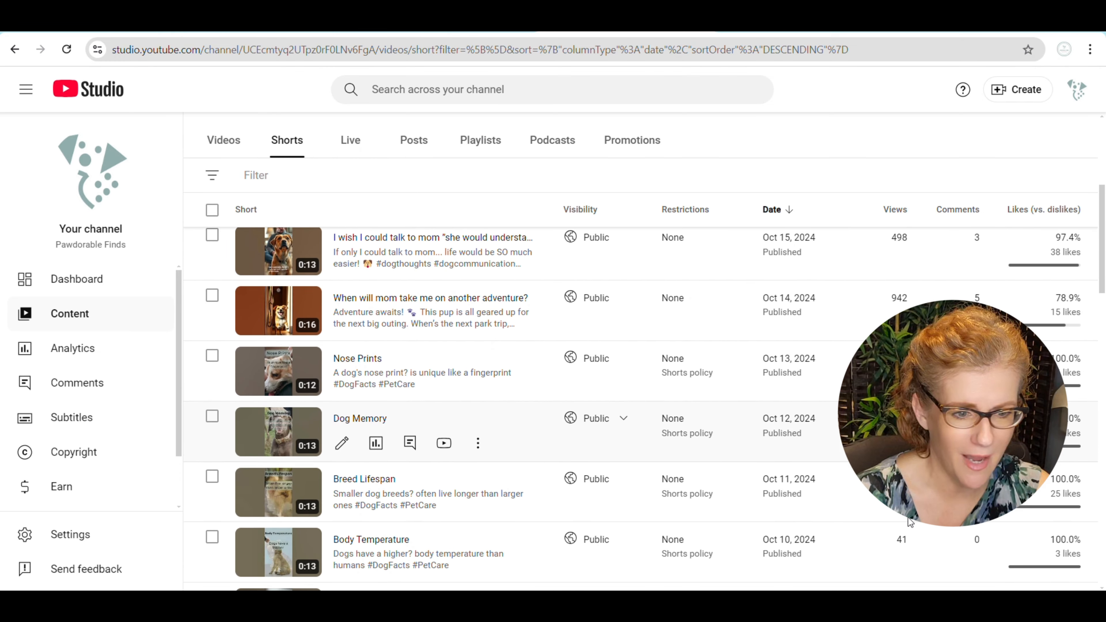
scroll(912, 553, "down", 1)
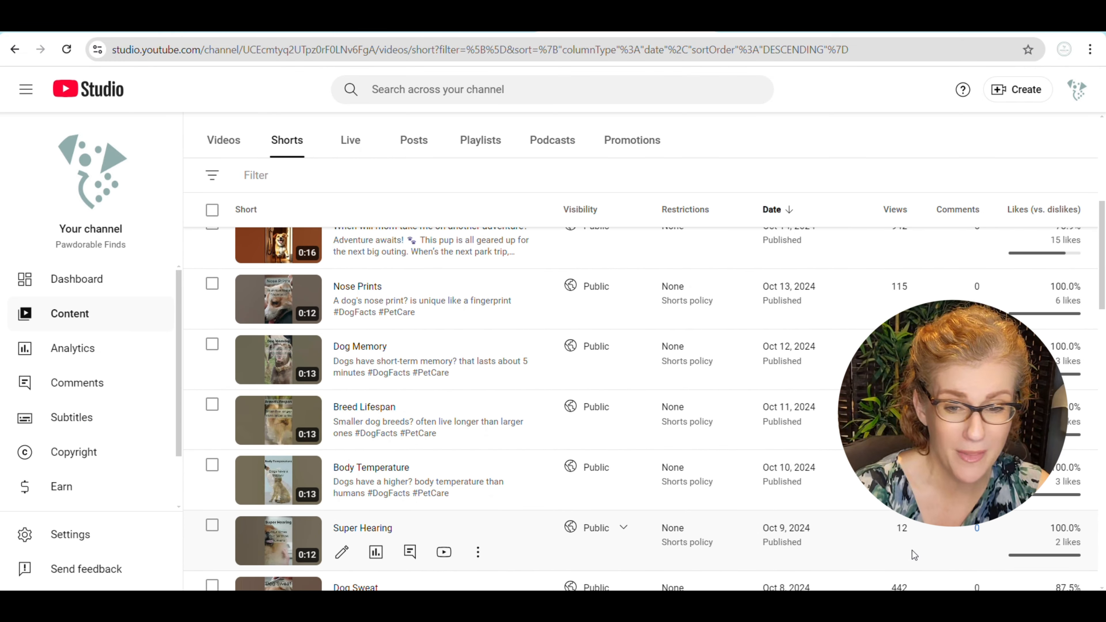
scroll(912, 551, "up", 1)
scroll(912, 551, "up", 6)
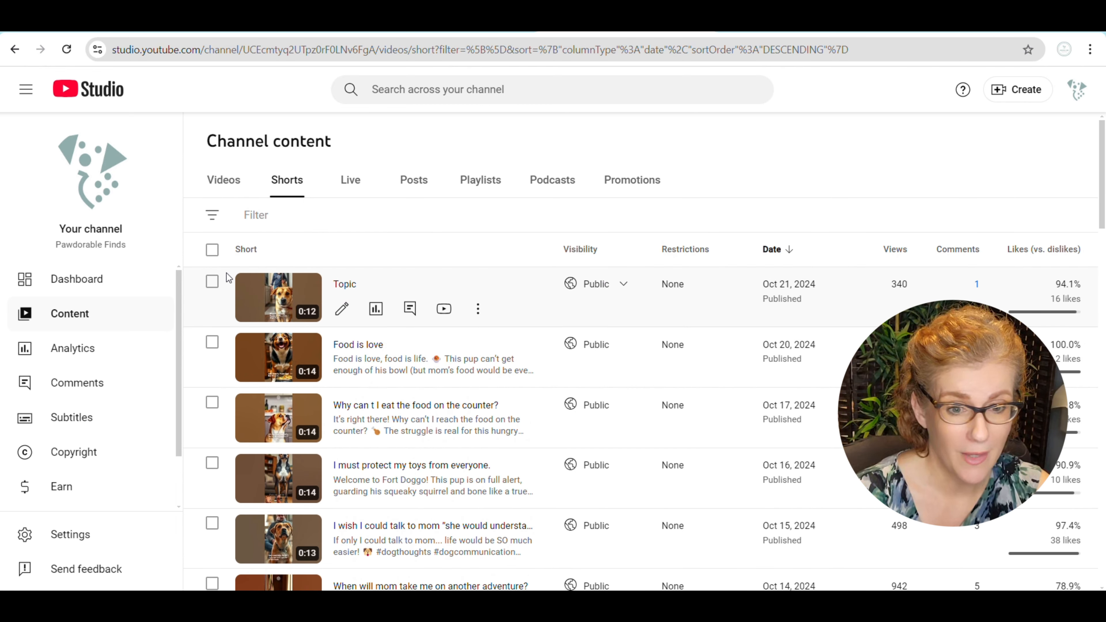
Switch to the pawdorablefinds Instagram profile, look over its published reels and reload the page.
left_click(479, 32)
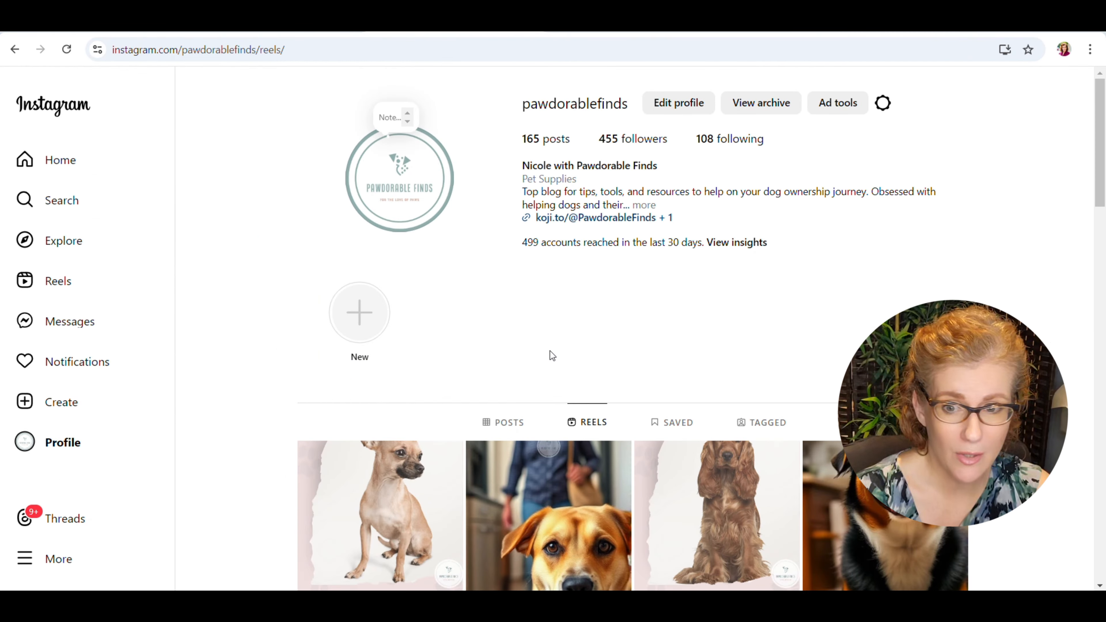
scroll(550, 353, "down", 5)
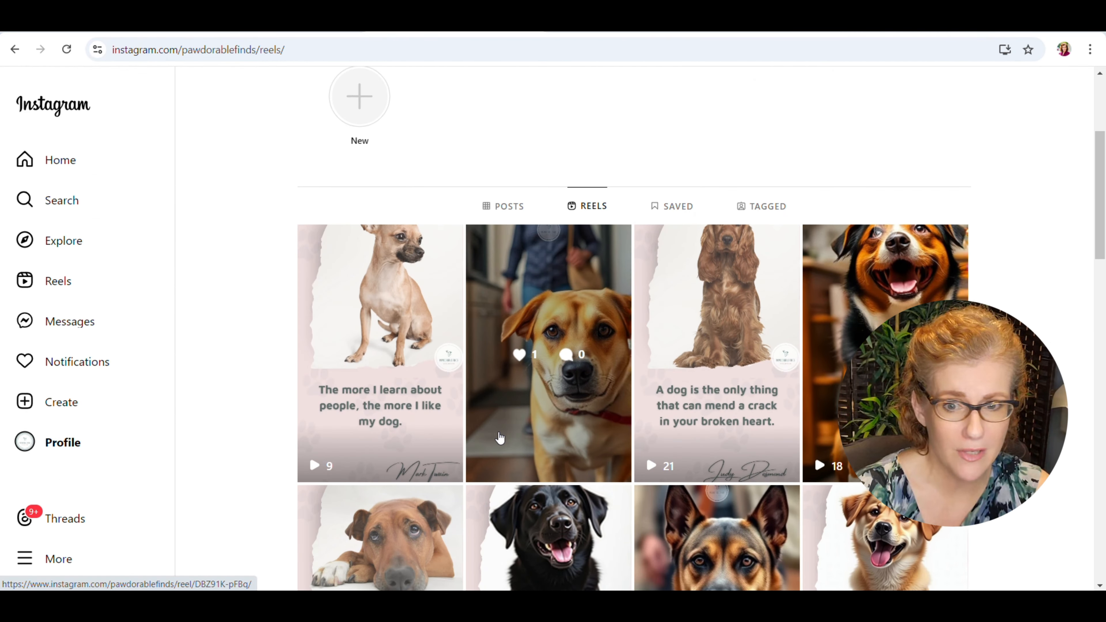
scroll(501, 437, "up", 5)
left_click(68, 56)
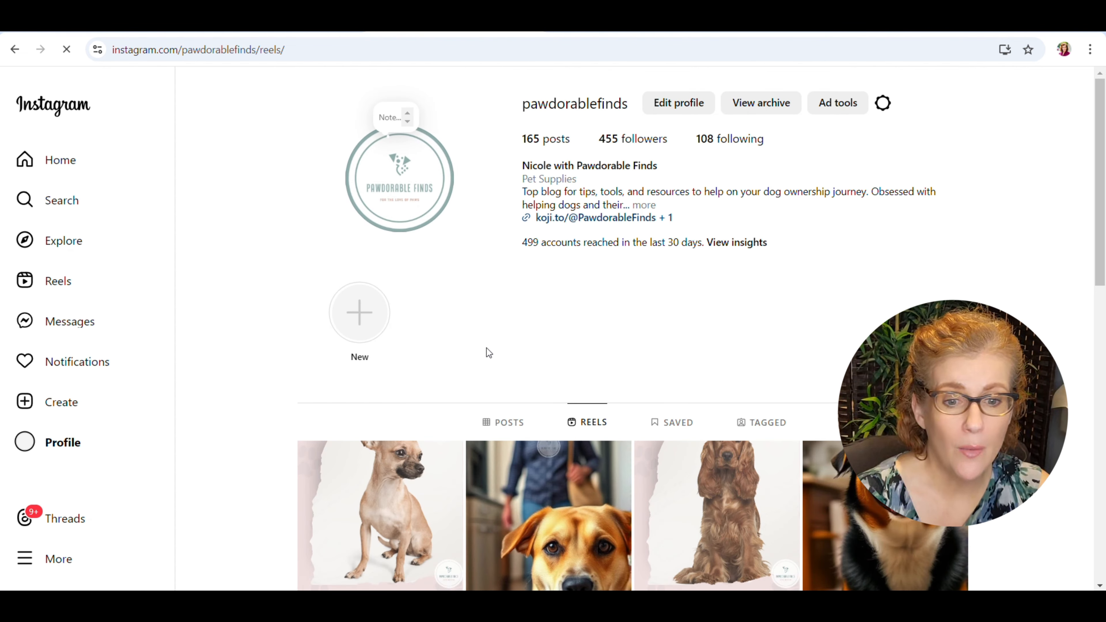
Look through the reloaded reels grid on the pawdorablefinds profile before the scenario is run.
scroll(489, 345, "down", 2)
scroll(489, 345, "down", 5)
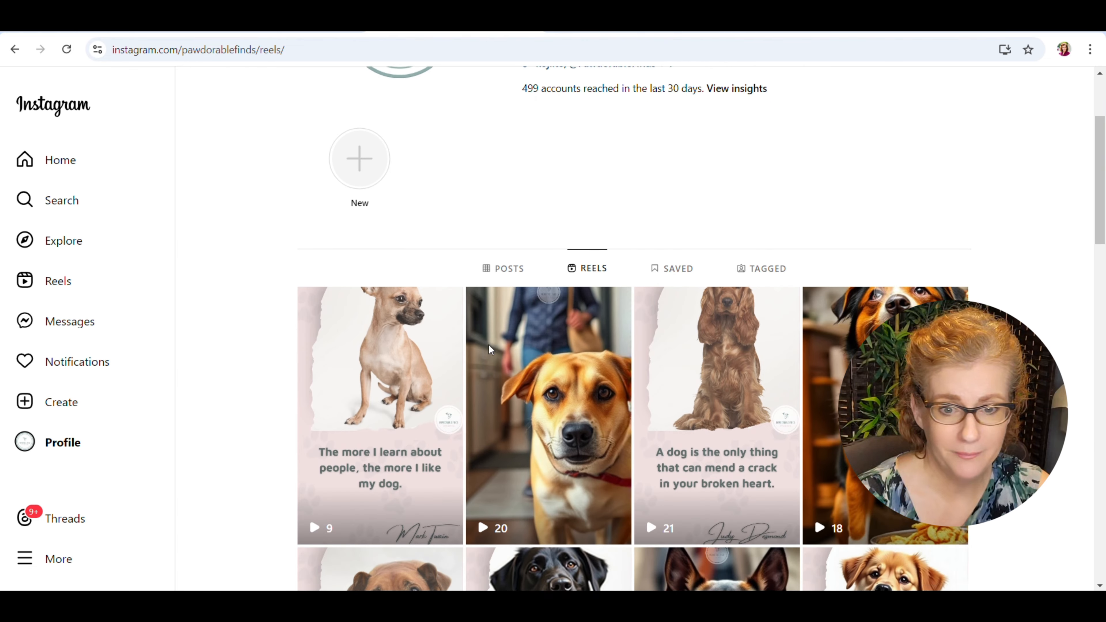
scroll(489, 345, "up", 6)
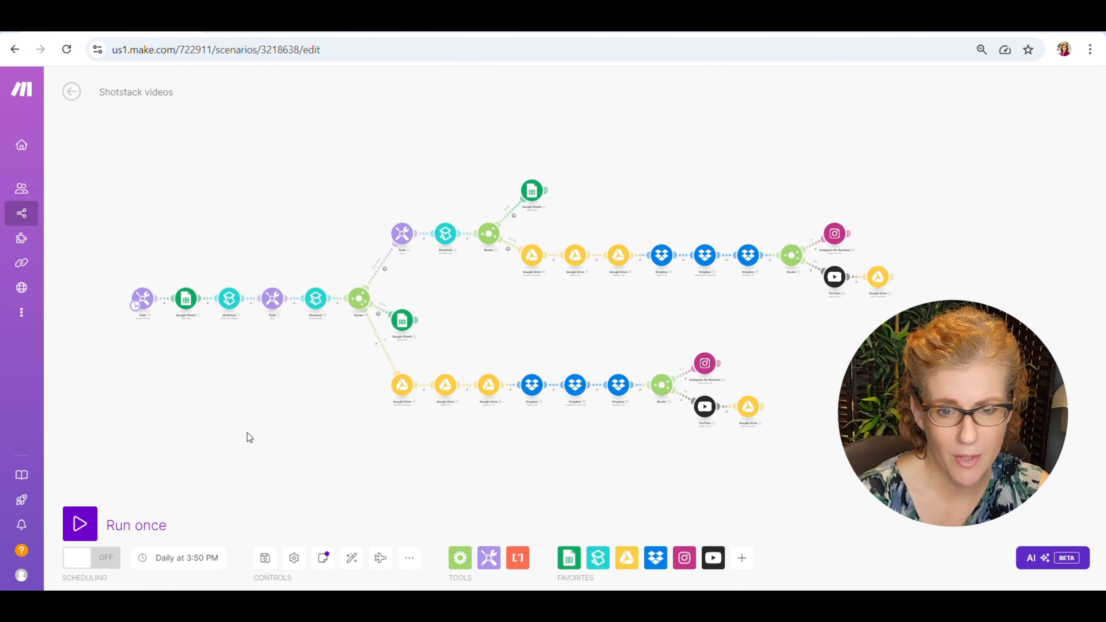
Switch to the Shotstack videos scenario in Make and run it once.
left_click_drag(247, 437, 386, 449)
scroll(331, 433, "up", 5)
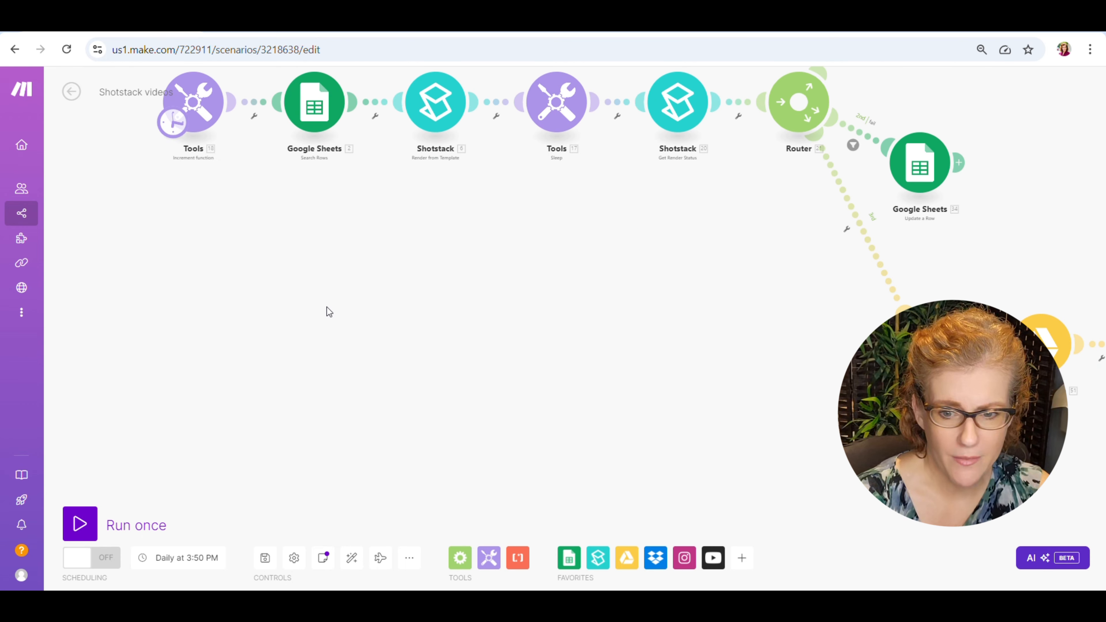
left_click_drag(326, 307, 316, 506)
left_click_drag(315, 429, 306, 468)
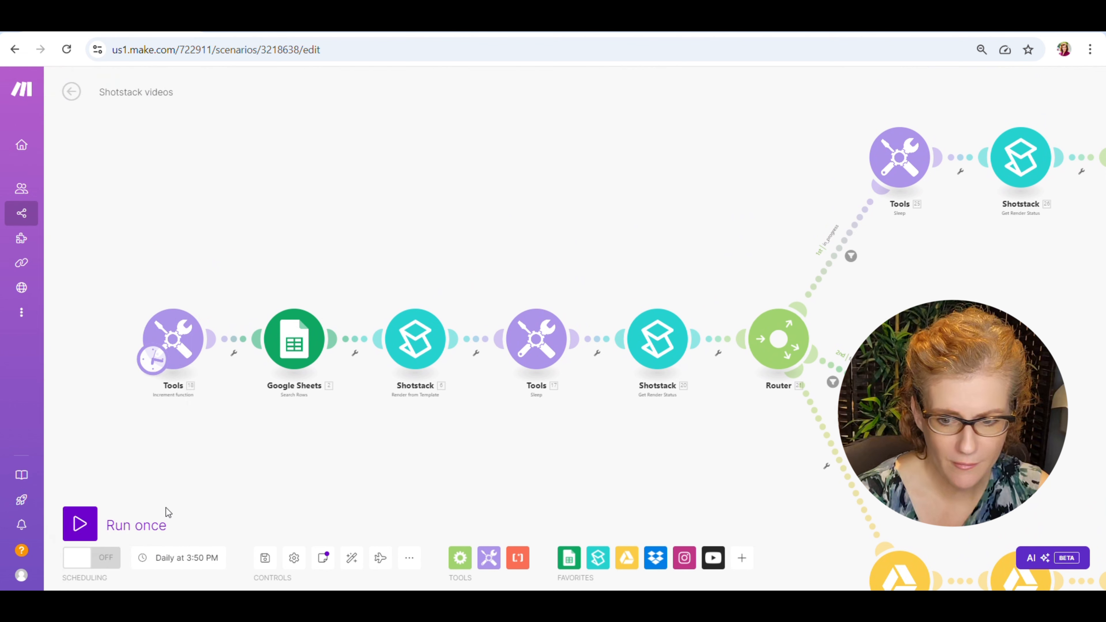
left_click(82, 525)
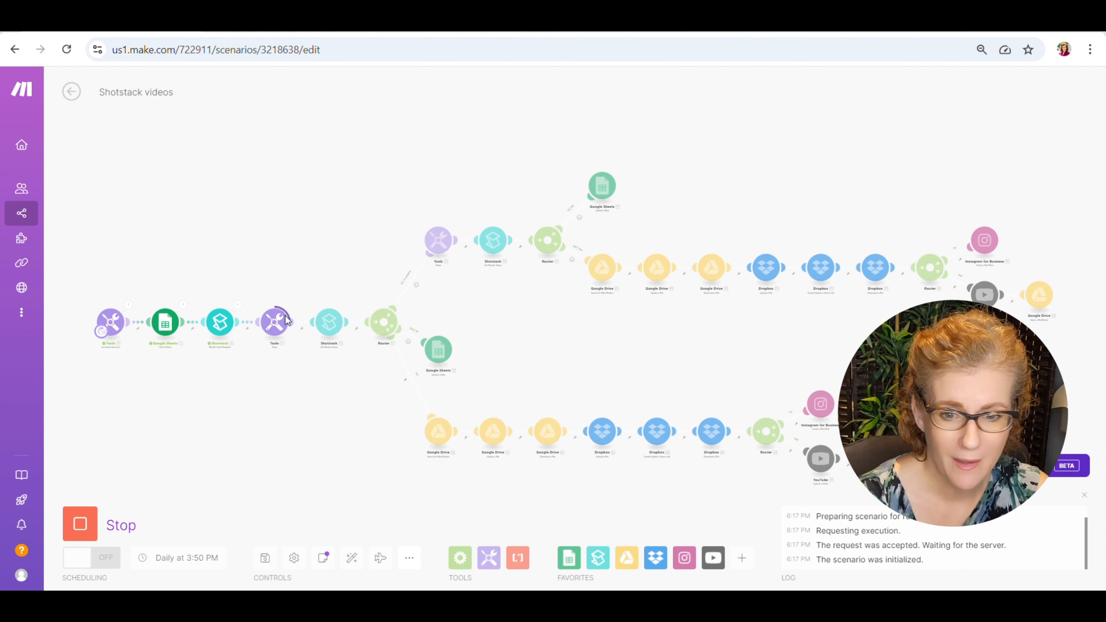
Check My Drive in Google Drive for the newly rendered MP4 file, and return to the running Make scenario.
mouse_move(469, 603)
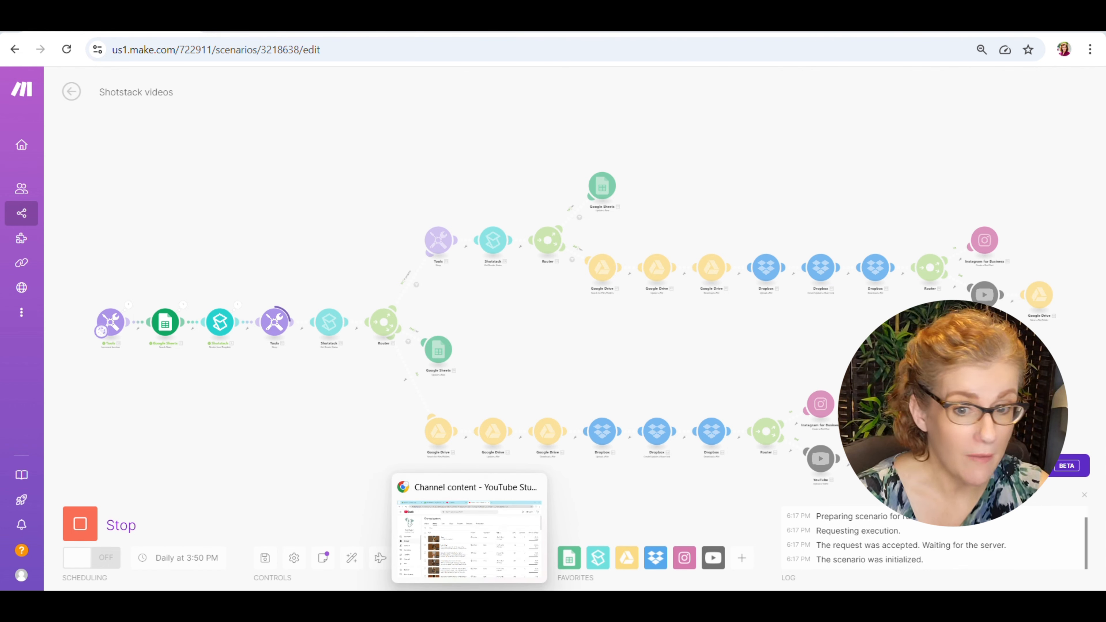
left_click(470, 607)
left_click(474, 30)
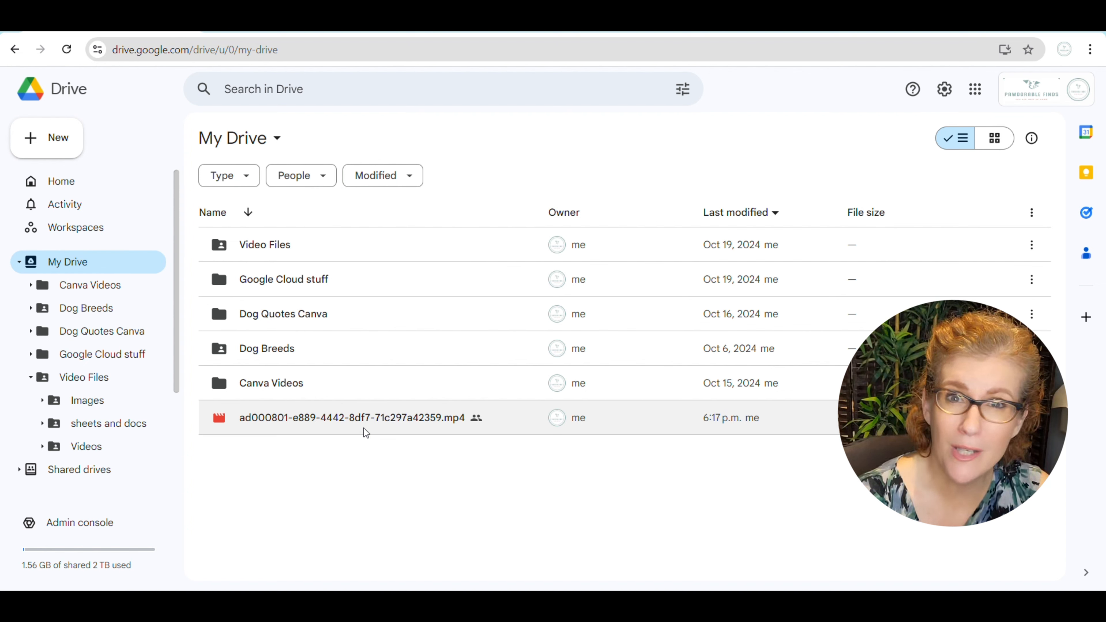
mouse_move(419, 585)
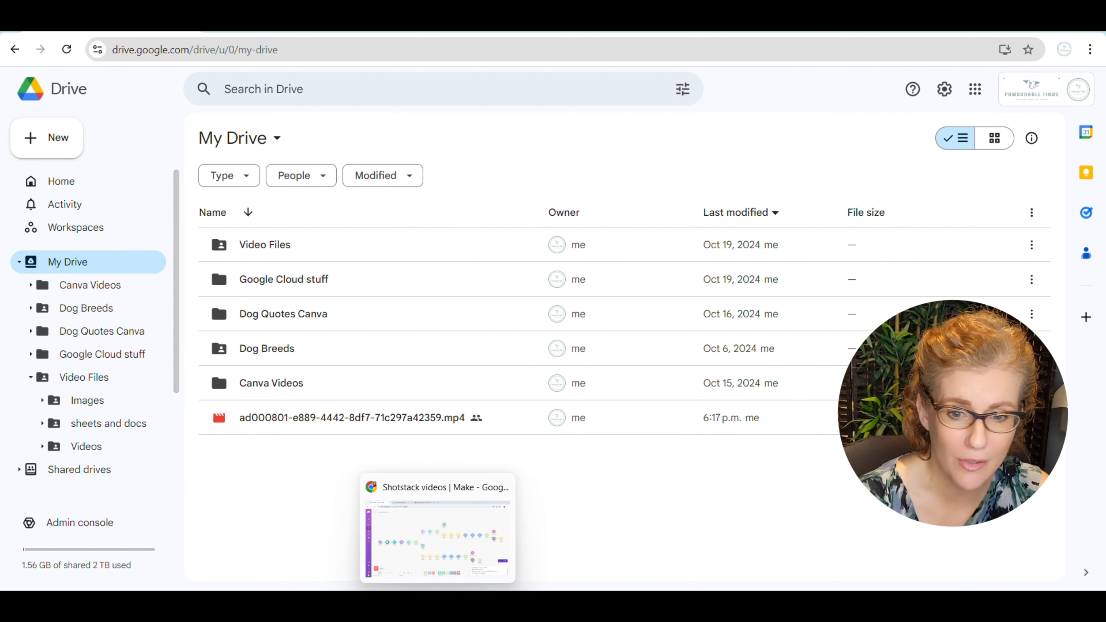
left_click(387, 558)
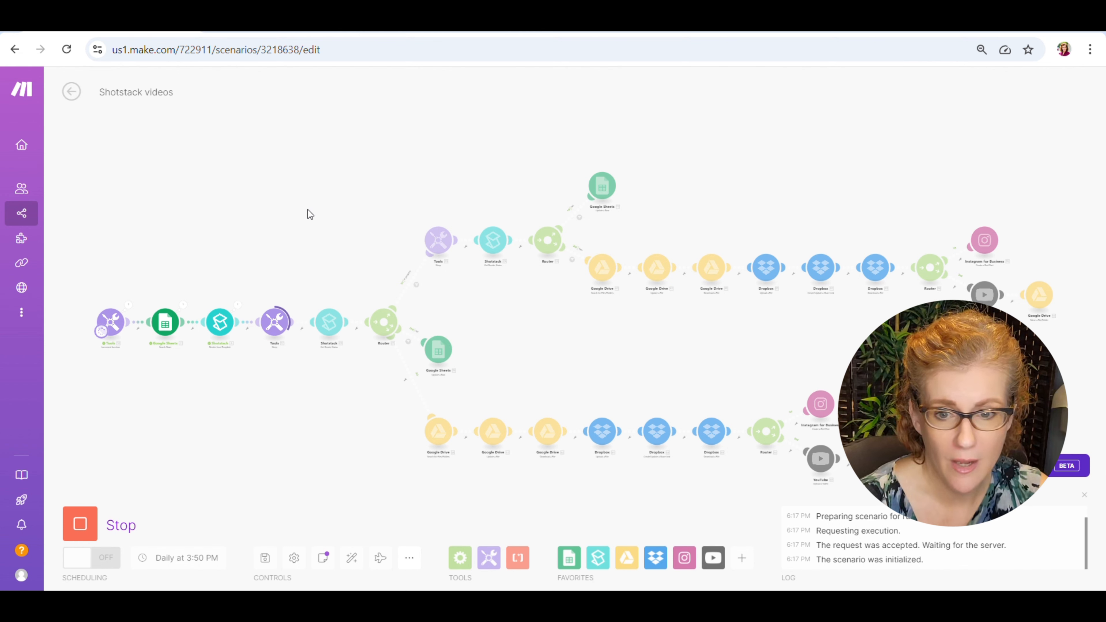
View the Dropbox Shotstack Vids folder in File Explorer, and go back to the scenario run in Make.
left_click(405, 608)
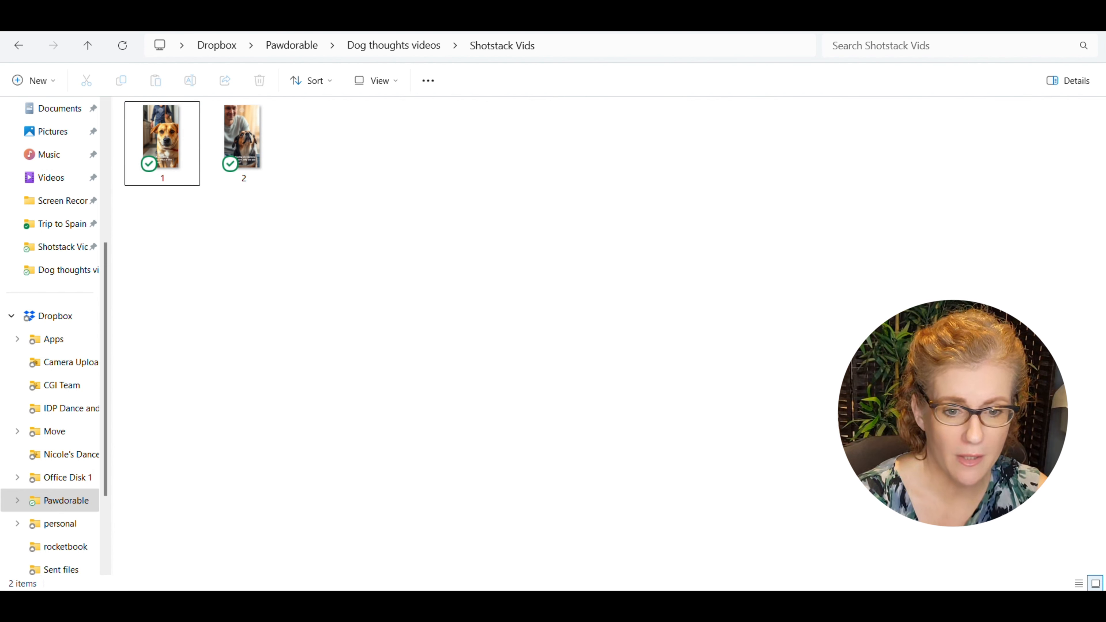
mouse_move(435, 608)
left_click(399, 549)
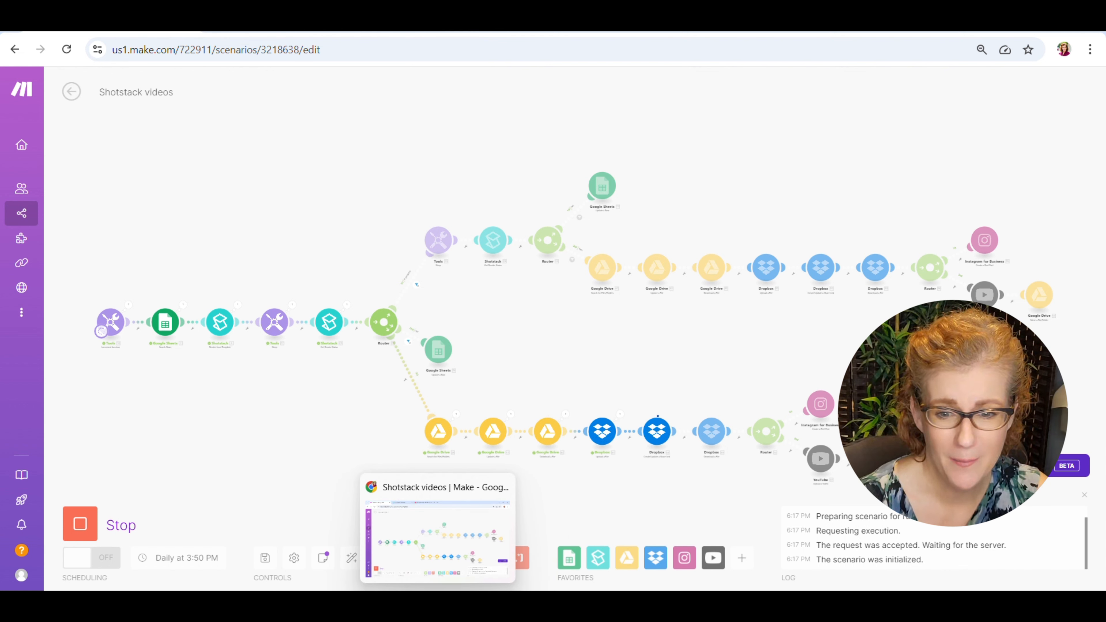
Check Google Drive's My Drive and the Dropbox Shotstack Vids folder for video 3.
mouse_move(405, 603)
left_click(470, 603)
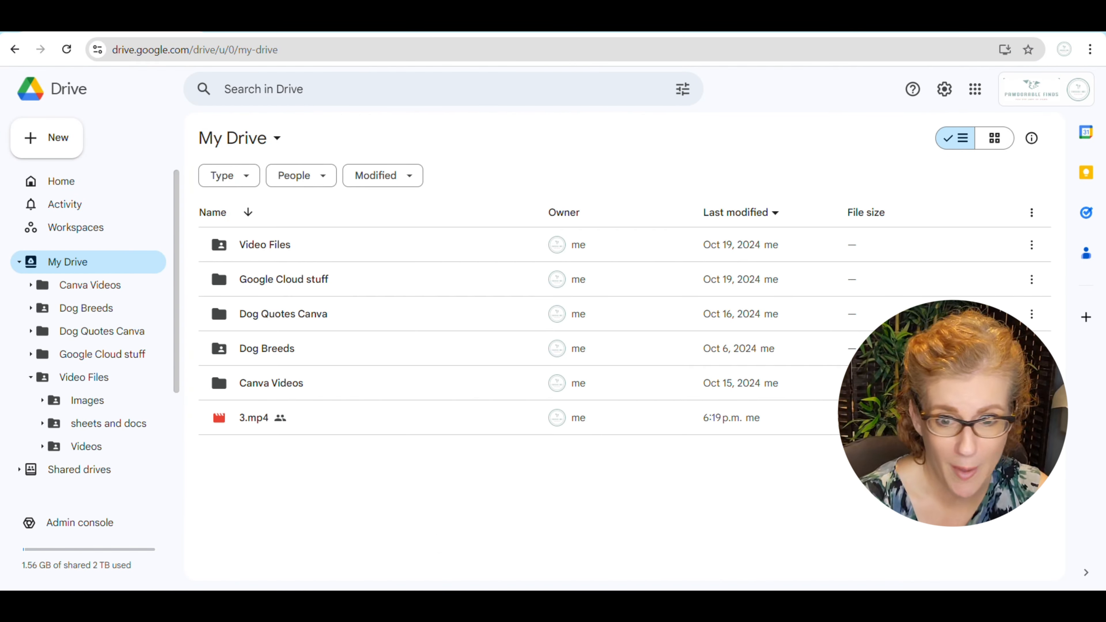
left_click(406, 603)
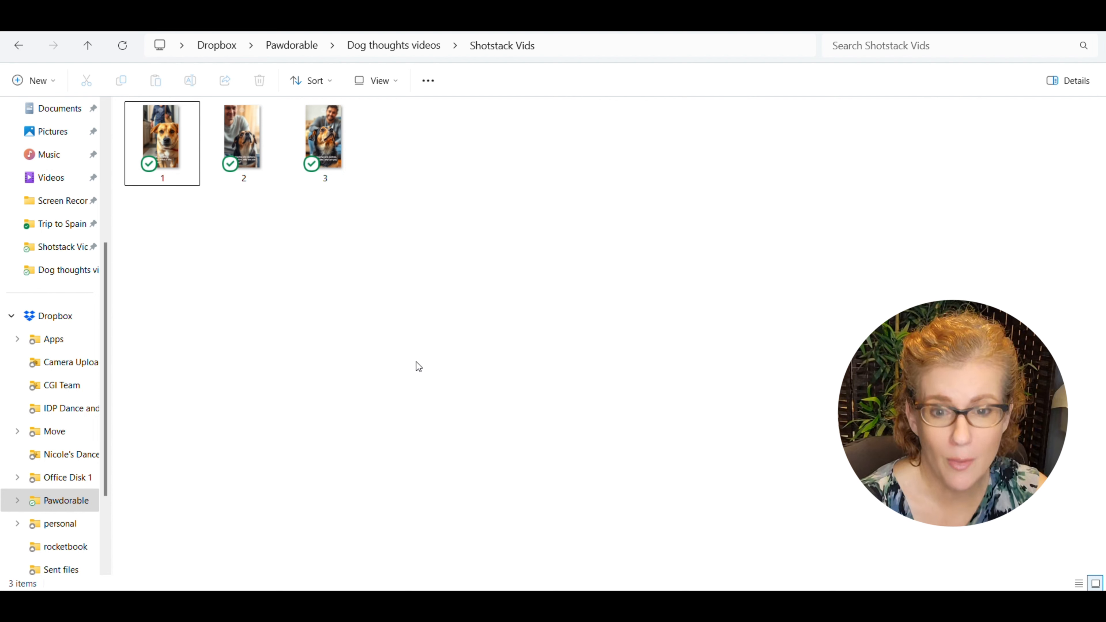
mouse_move(437, 603)
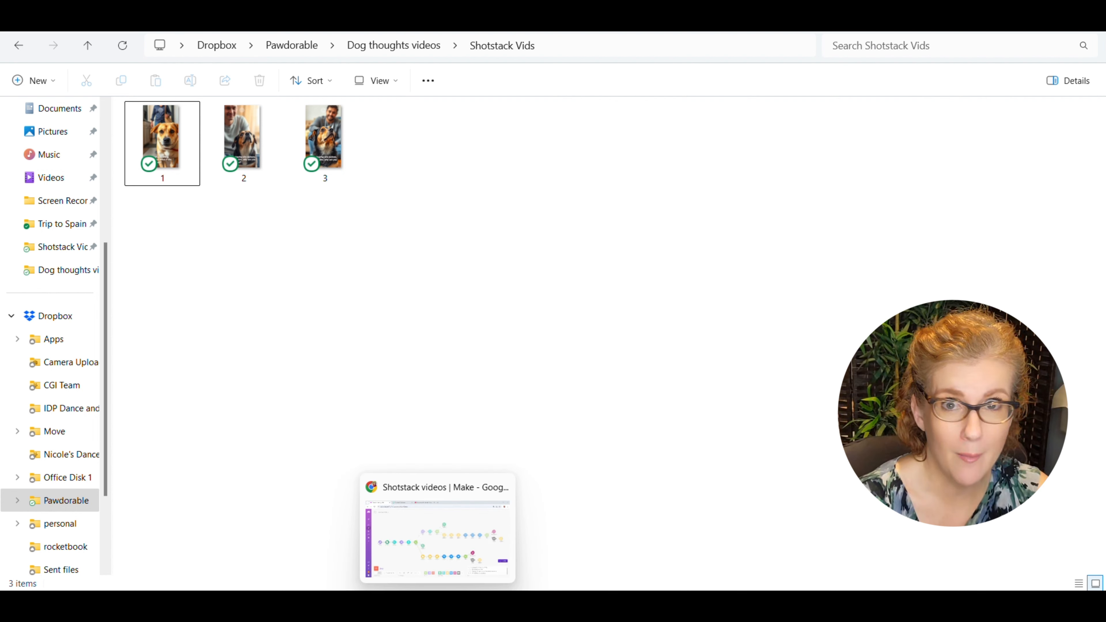
Return to Make and follow the scenario run through the lower branch's Instagram, YouTube and Google Drive modules.
left_click(403, 565)
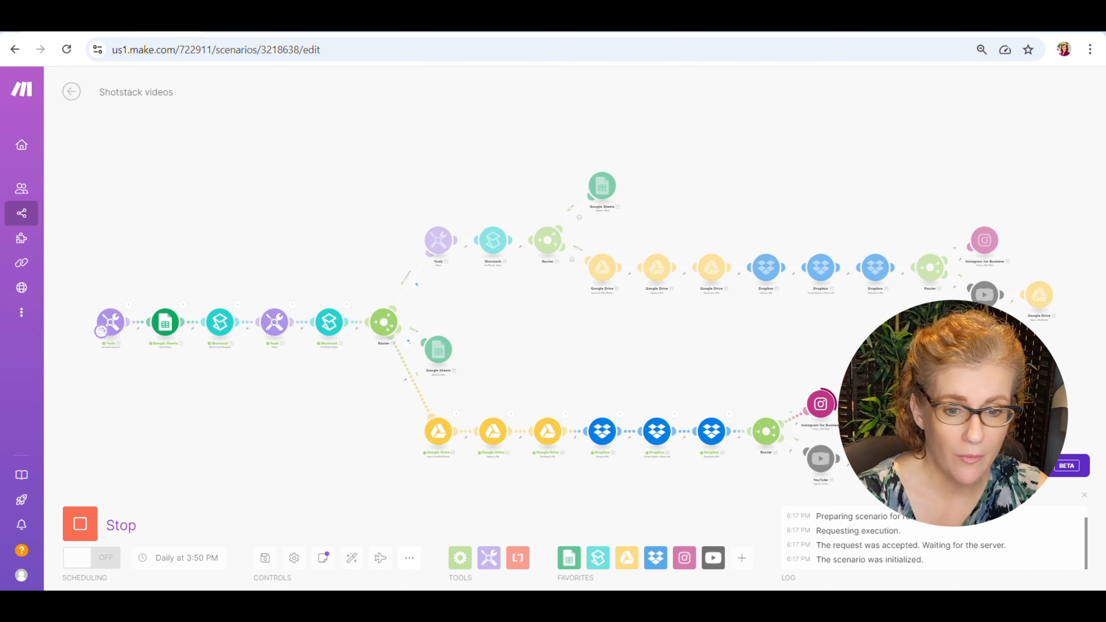
left_click_drag(930, 388, 713, 392)
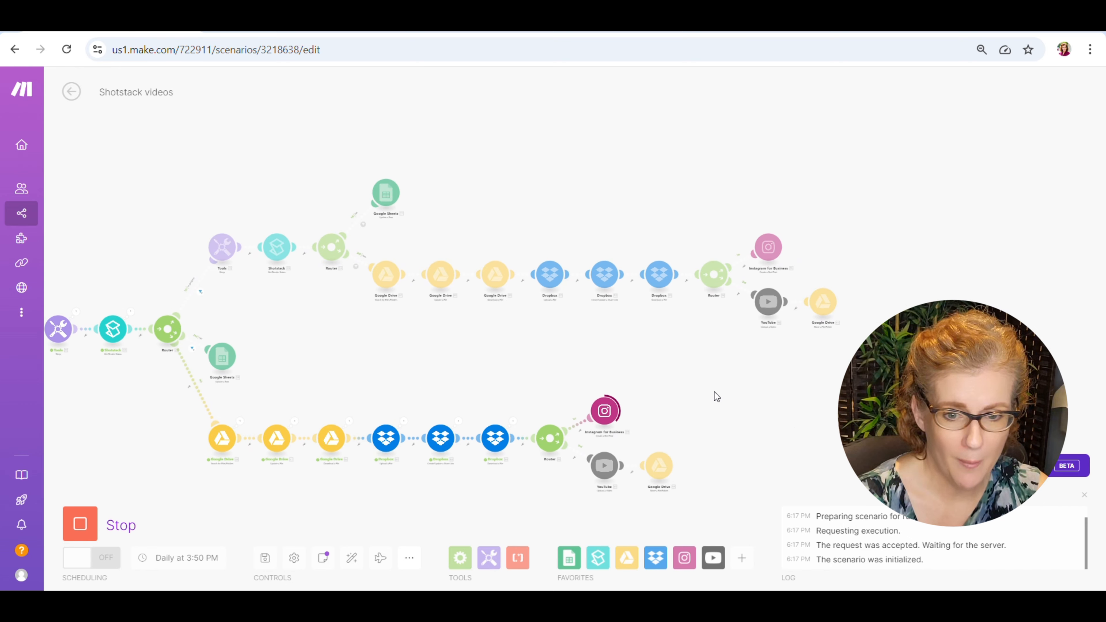
scroll(714, 391, "up", 5)
left_click_drag(667, 376, 741, 314)
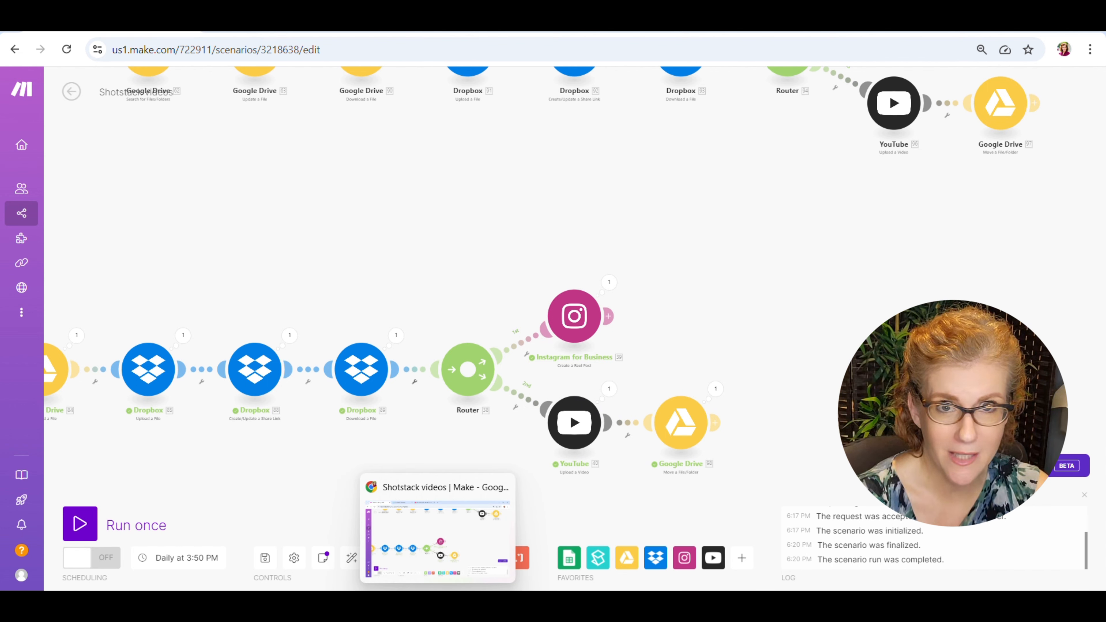
Switch to Google Drive and open the Video Files folder to check for the moved 3.mp4.
left_click(462, 563)
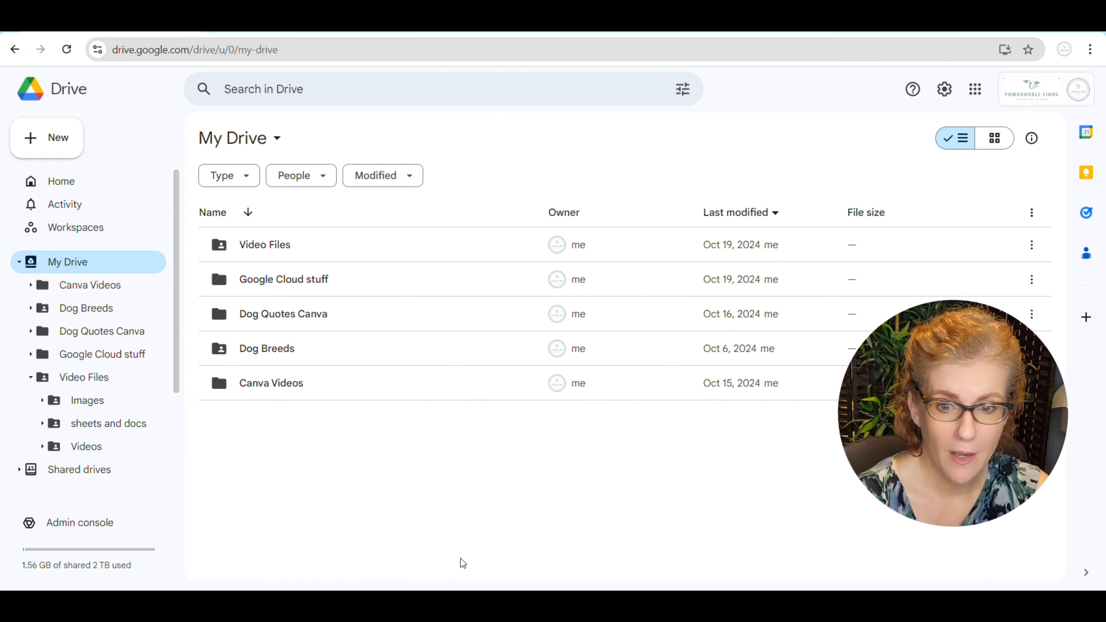
double_click(278, 245)
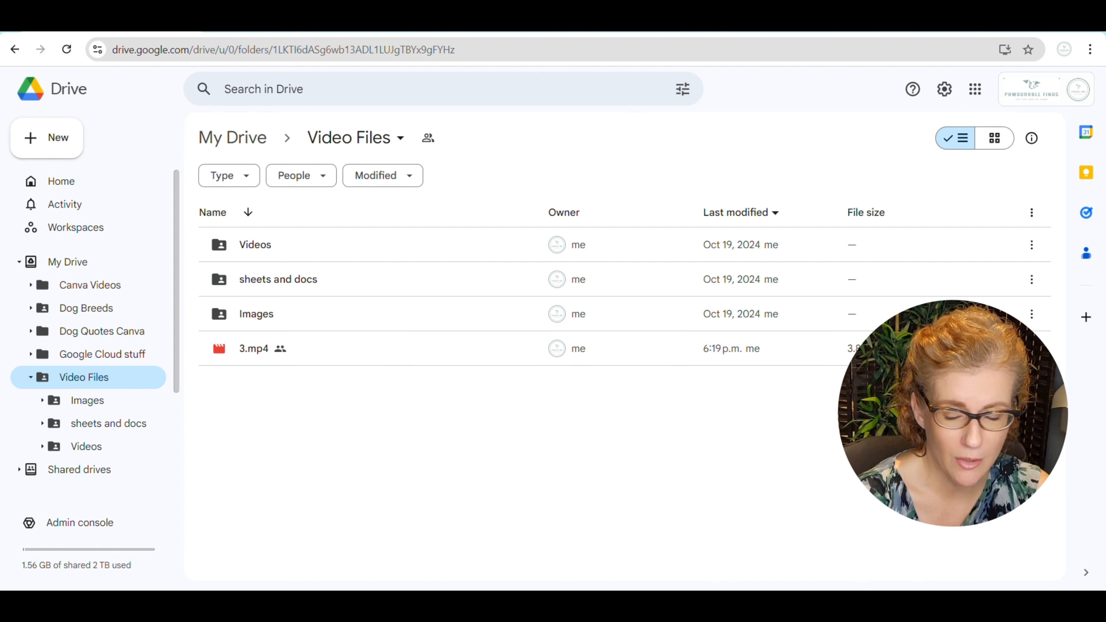
Switch to YouTube Studio, reload the Shorts list, open the Short "How much I love my mom." and play its preview.
left_click(659, 26)
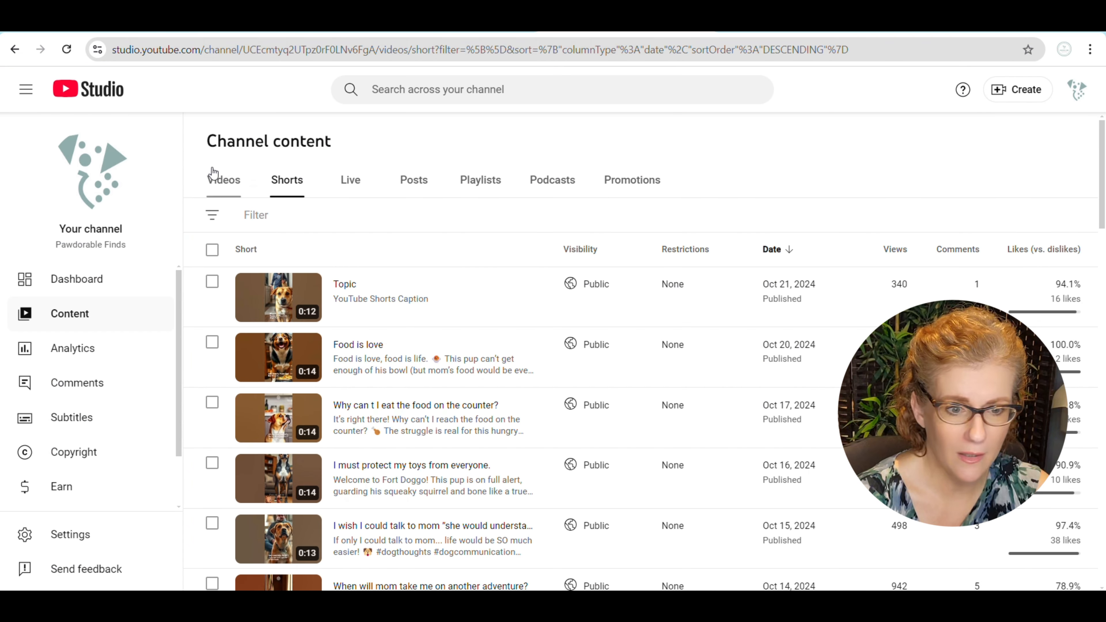
left_click(67, 49)
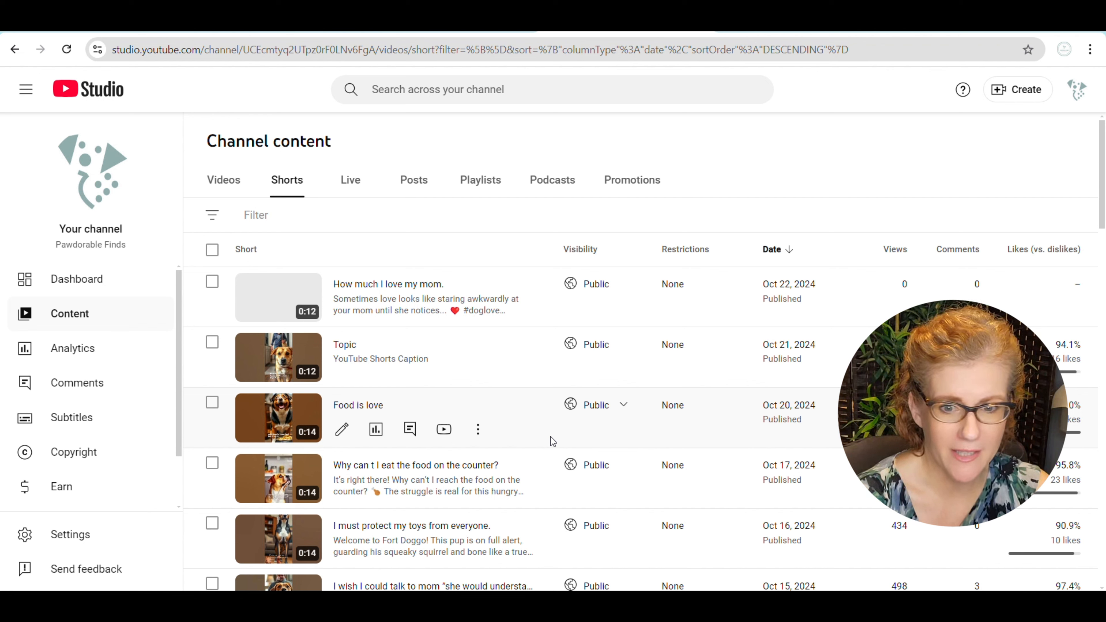
left_click(285, 290)
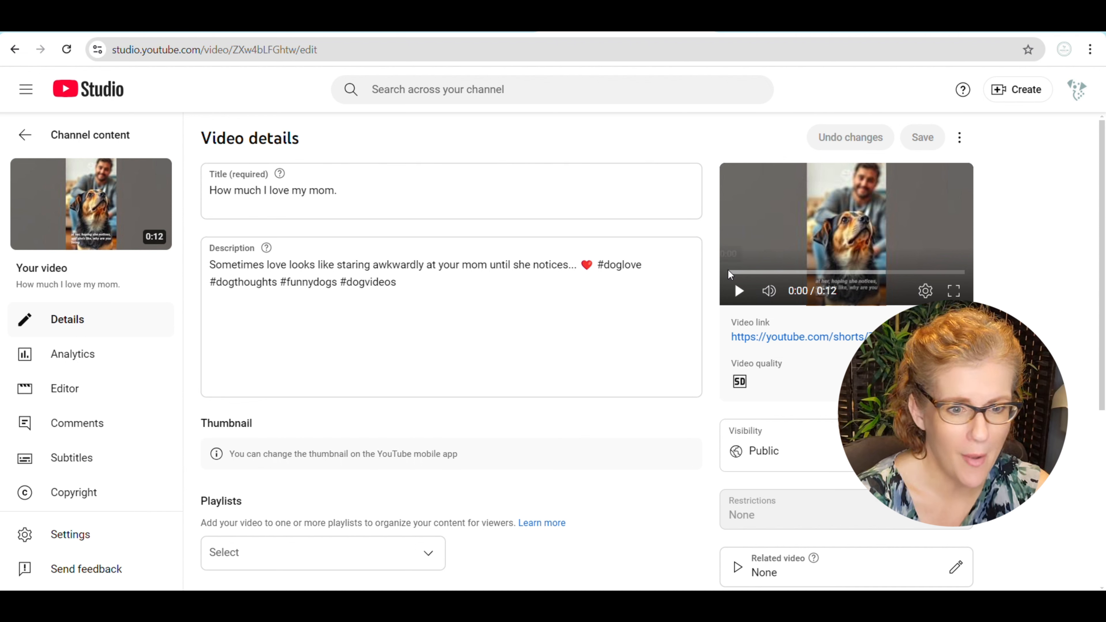
left_click(739, 291)
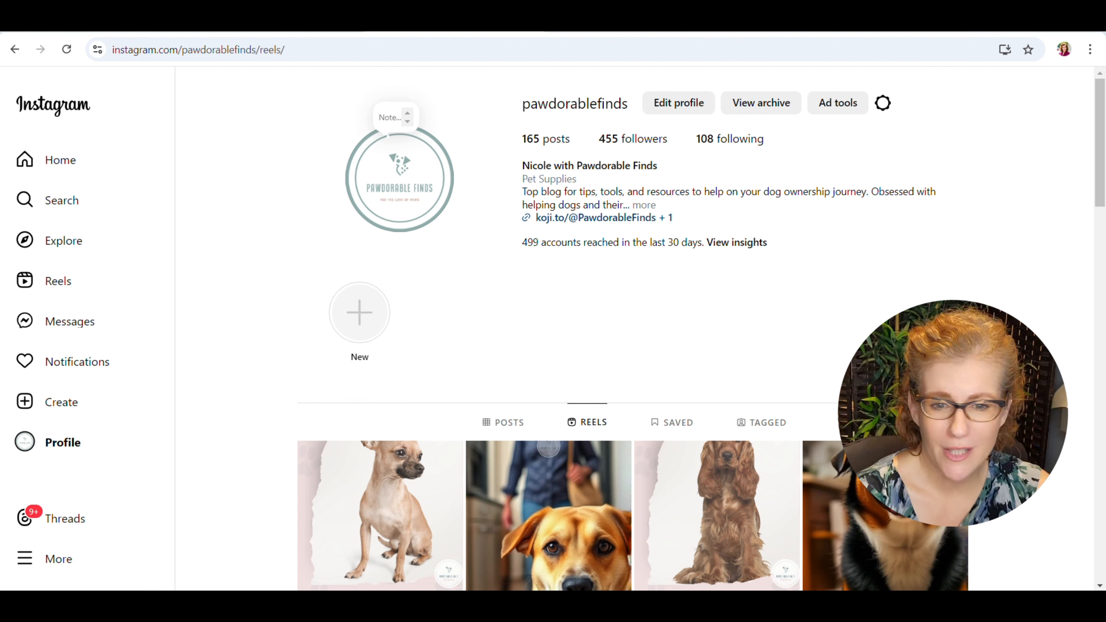
Switch to the pawdorablefinds Instagram profile, reload its reels and open the newest one.
left_click(67, 49)
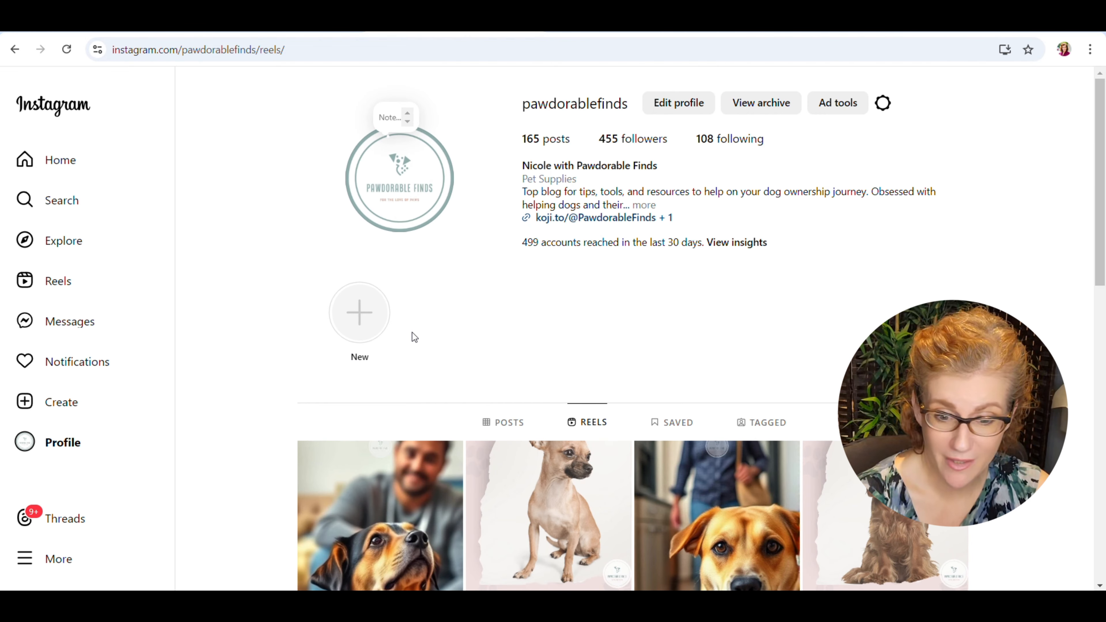
scroll(419, 358, "down", 4)
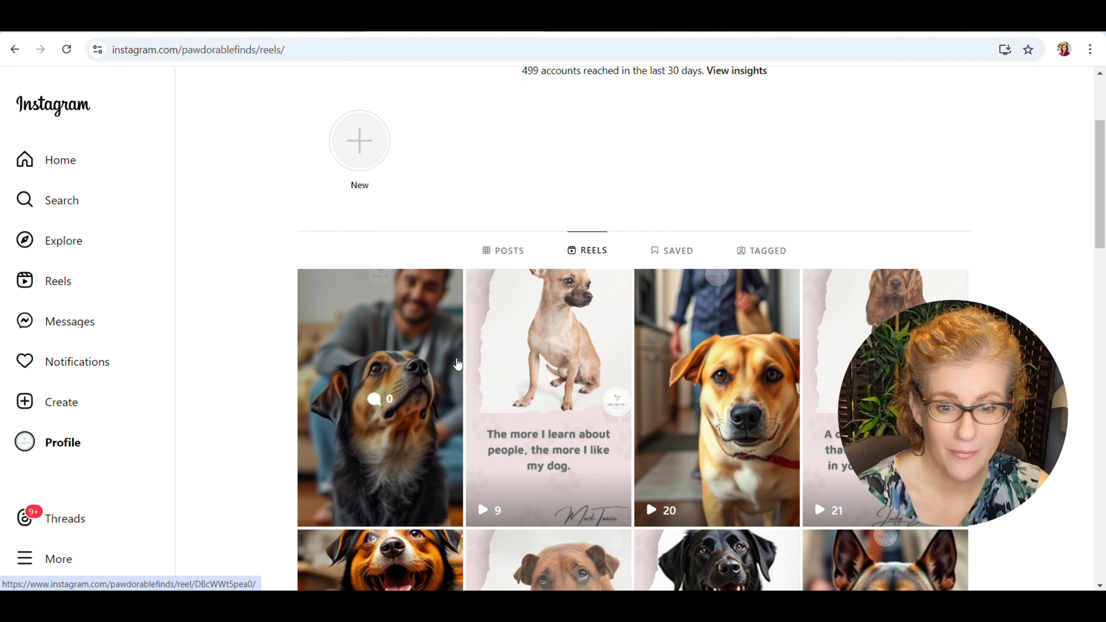
left_click(430, 321)
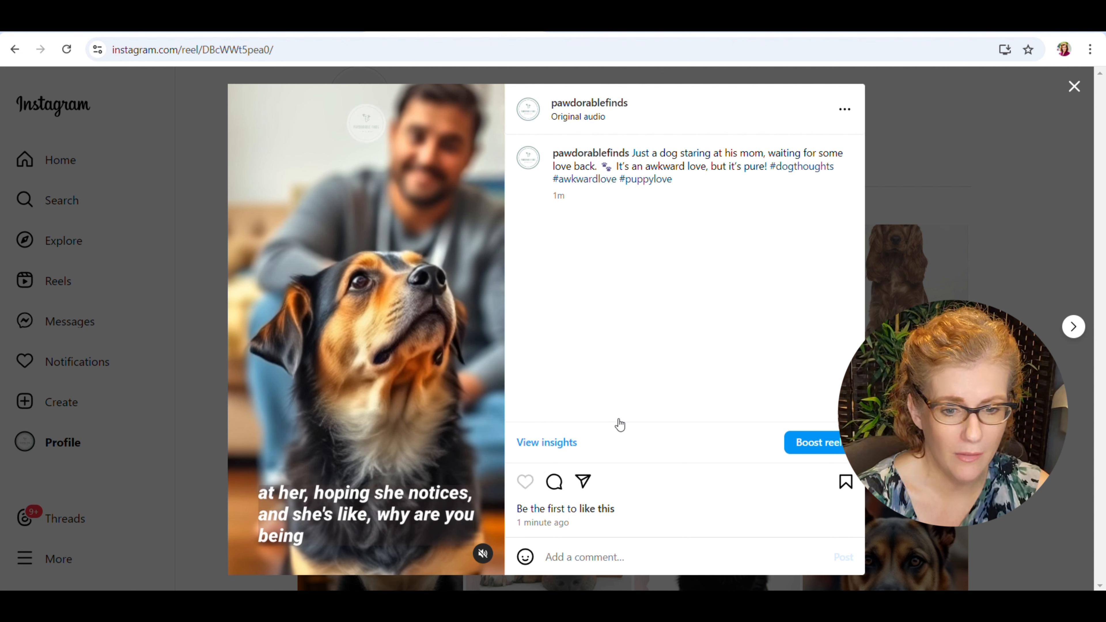
Like the opened reel and play it with the sound on.
left_click(524, 482)
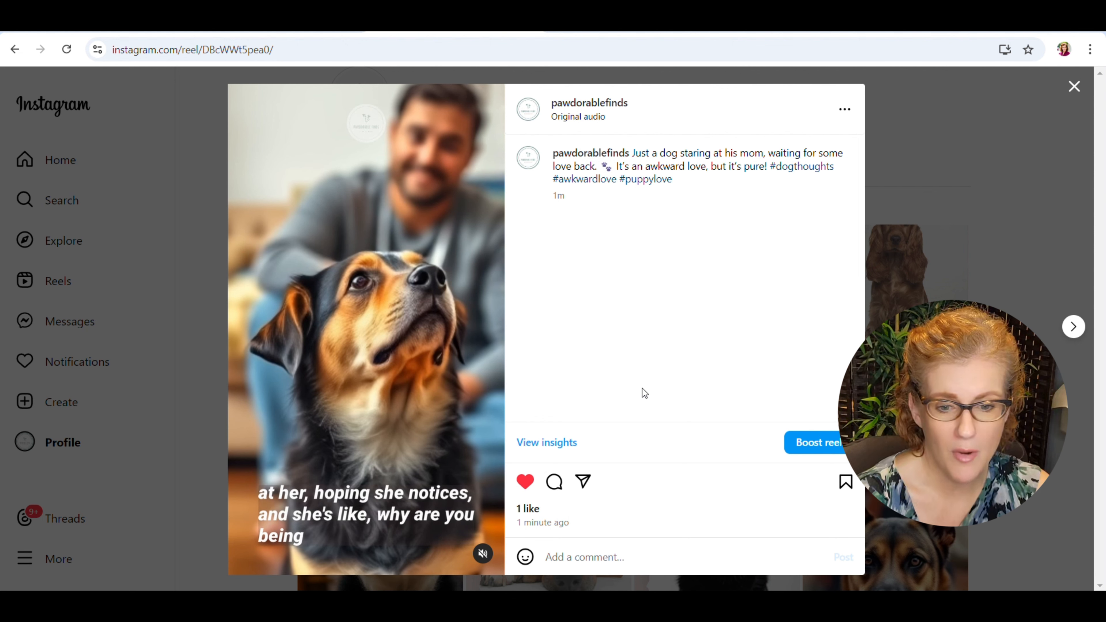
left_click(483, 555)
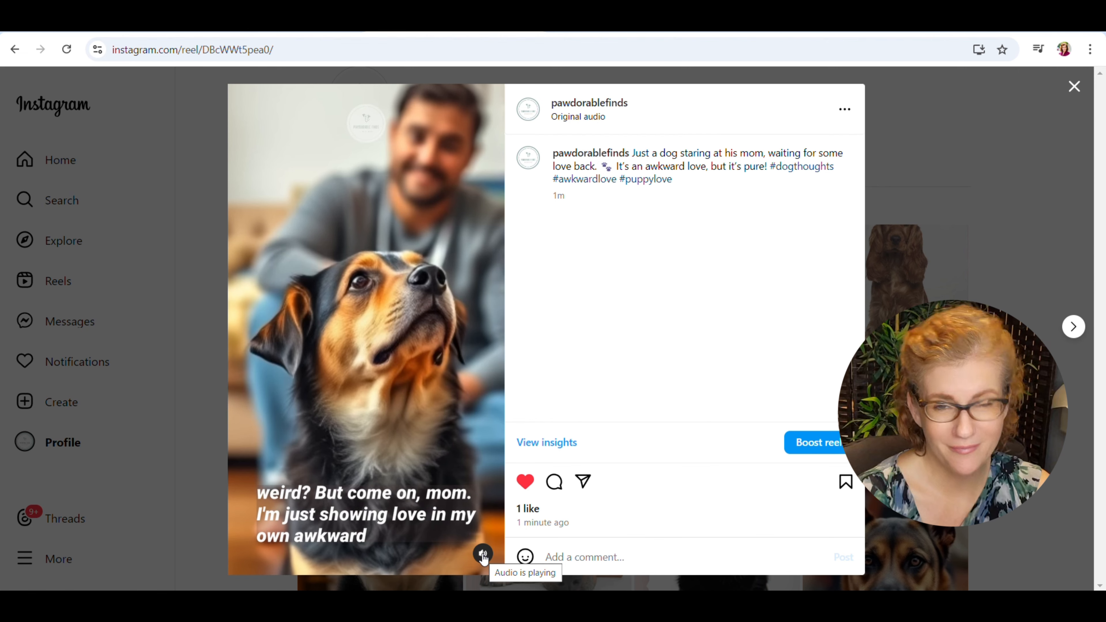
left_click(482, 554)
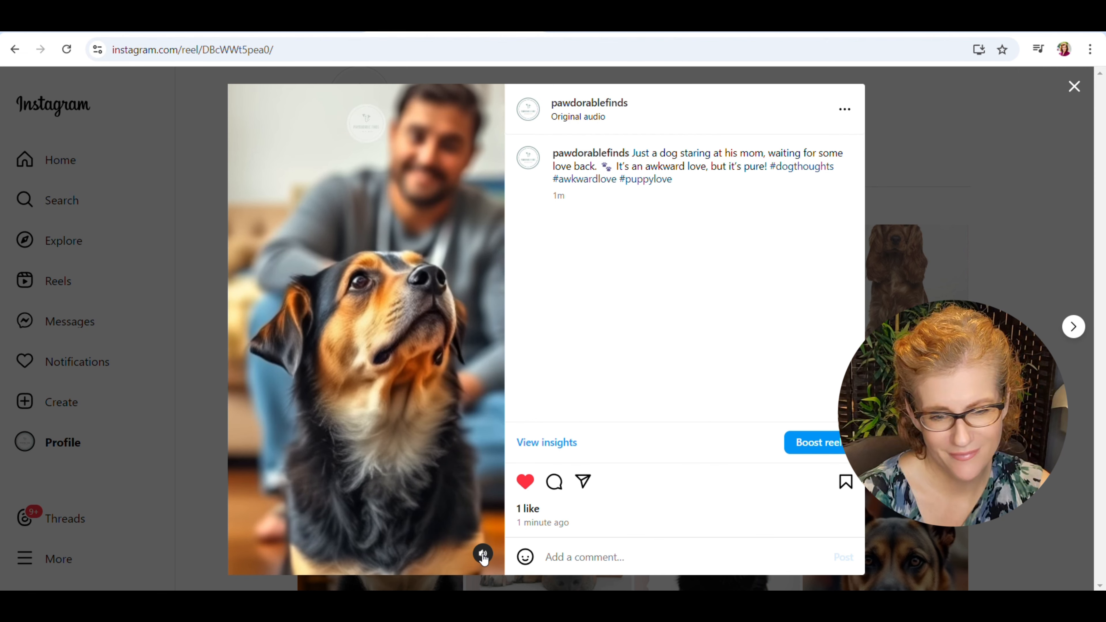